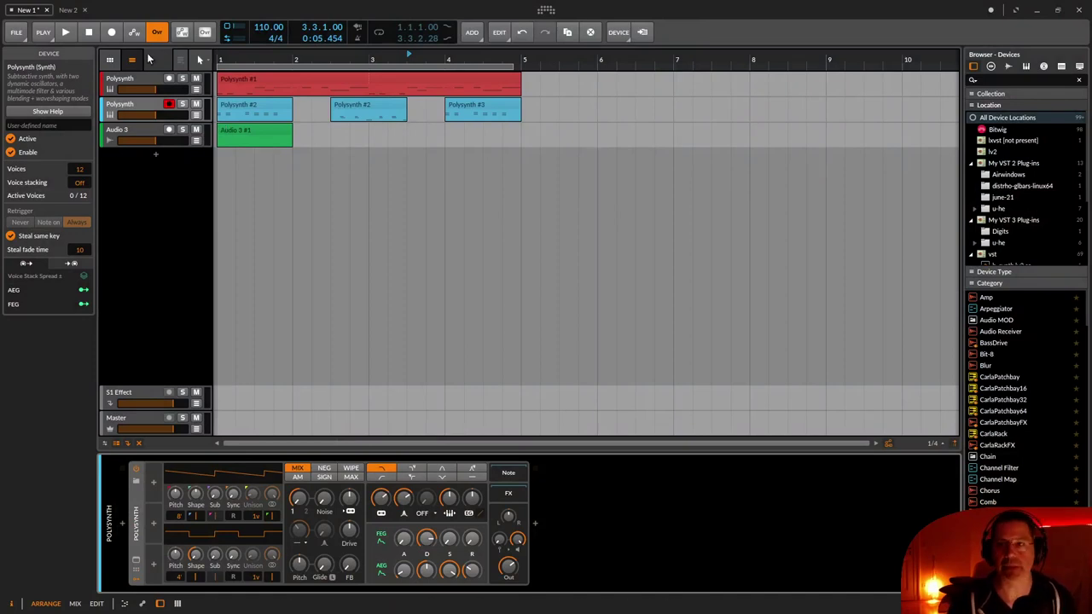
# Step: Switch back and forth between the open projects New 1 and New 2, ending on New 1
pyautogui.click(68, 11)
pyautogui.click(21, 13)
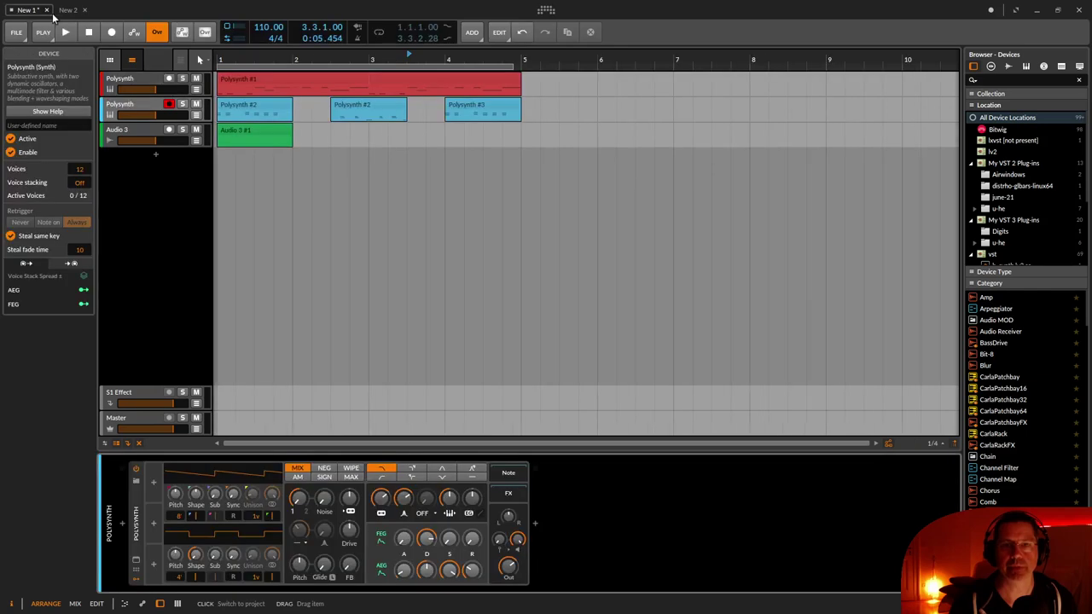
pyautogui.click(66, 15)
pyautogui.click(23, 11)
# Step: Copy the Polysynth #1 clip from project New 1 to the start of the Inst 1 track in New 2
pyautogui.click(221, 85)
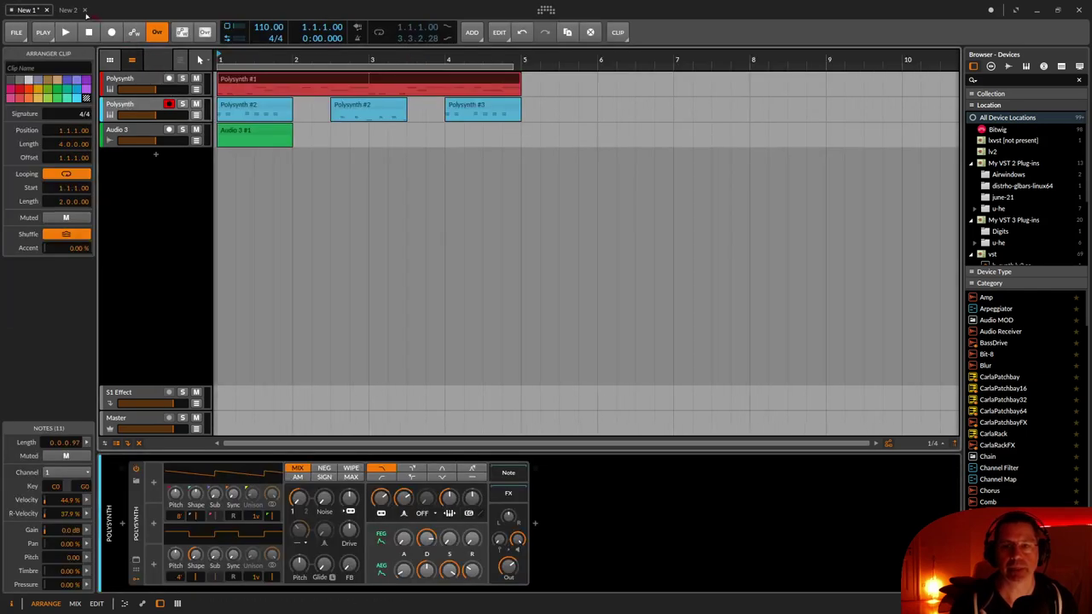
pyautogui.click(66, 9)
pyautogui.hotkey('ctrl', 'v')
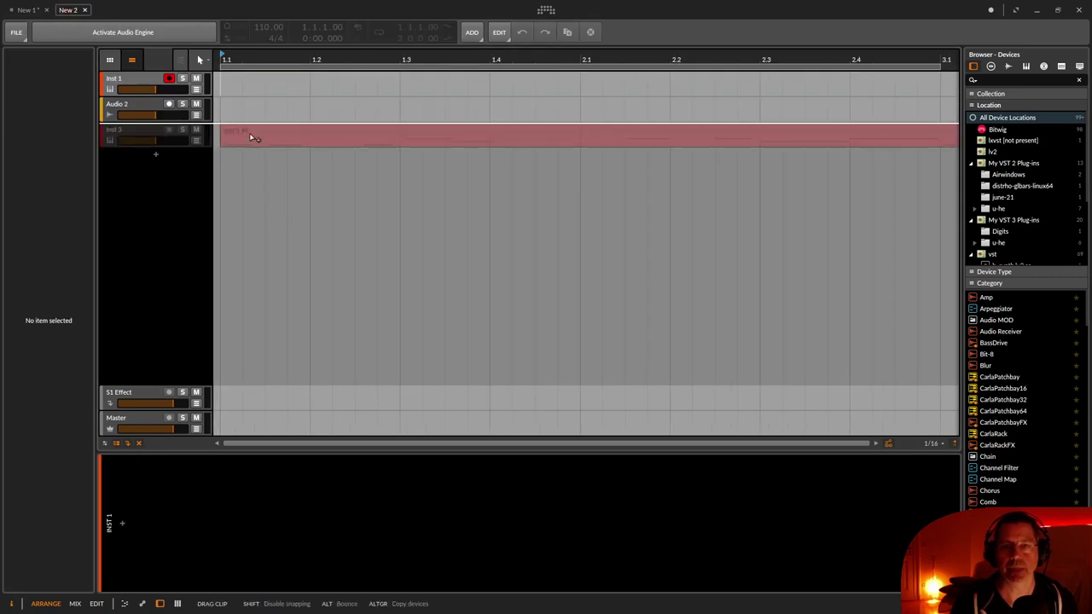
pyautogui.click(226, 89)
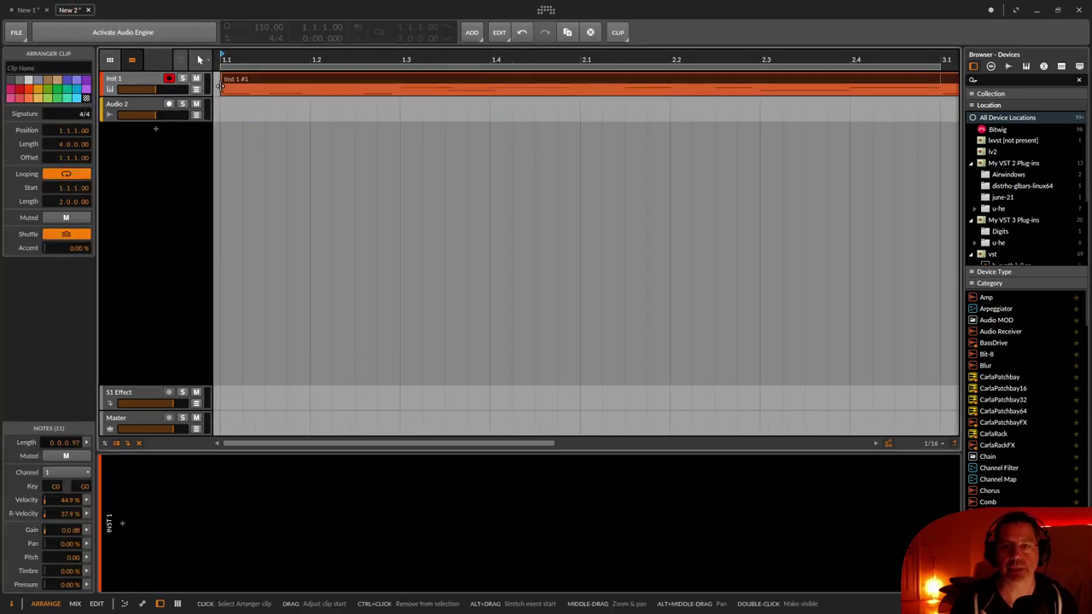
# Step: Activate the audio engine for project New 2 and open the copied Inst 1 clip in the note editor
pyautogui.click(90, 37)
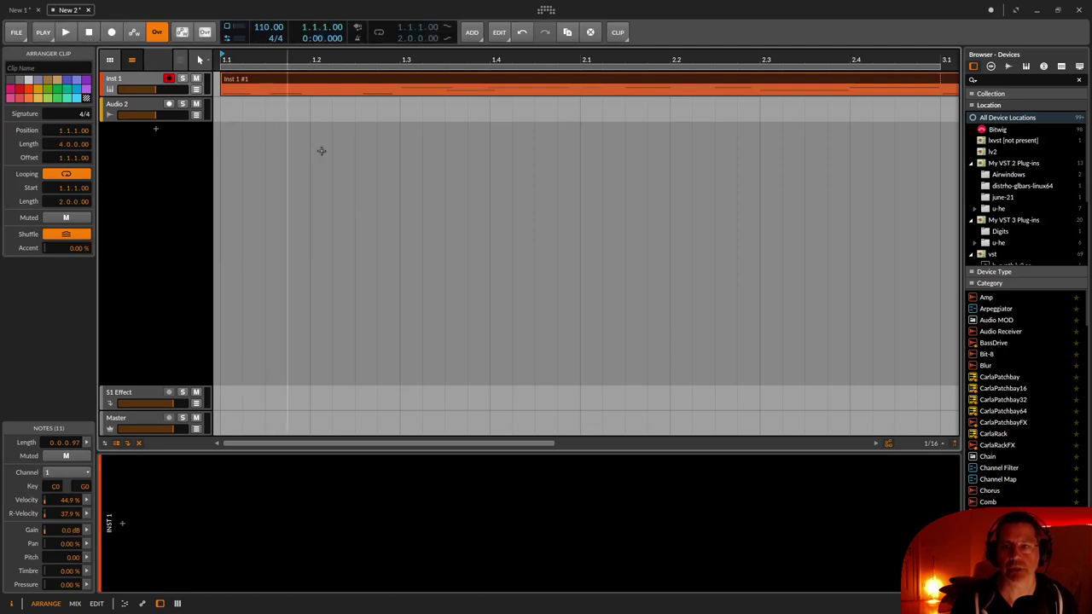
pyautogui.rightClick(355, 136)
pyautogui.click(328, 120)
pyautogui.click(320, 115)
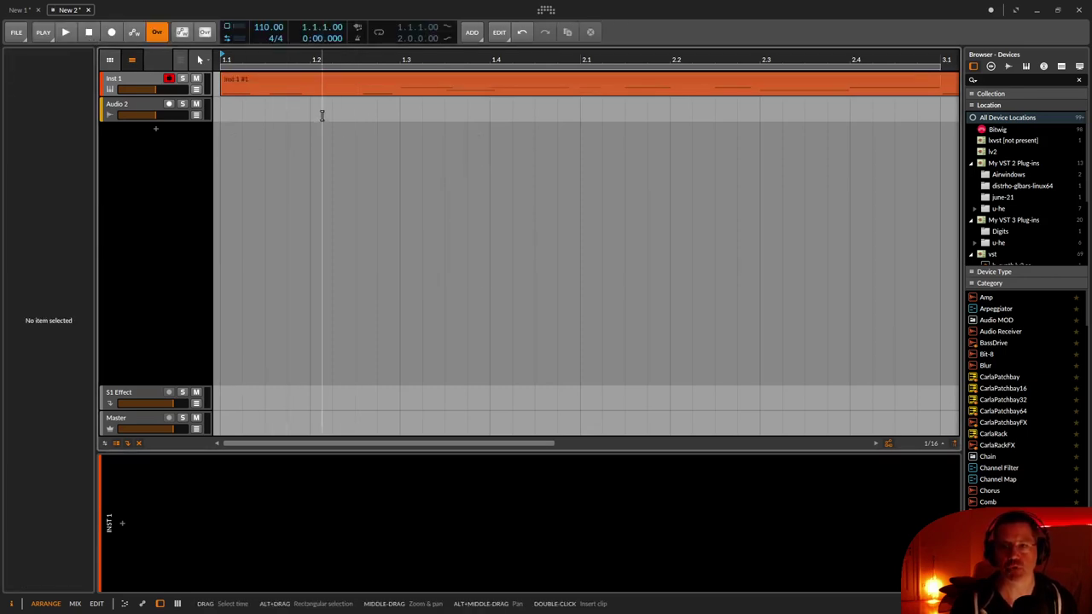
pyautogui.click(289, 86)
pyautogui.click(287, 81)
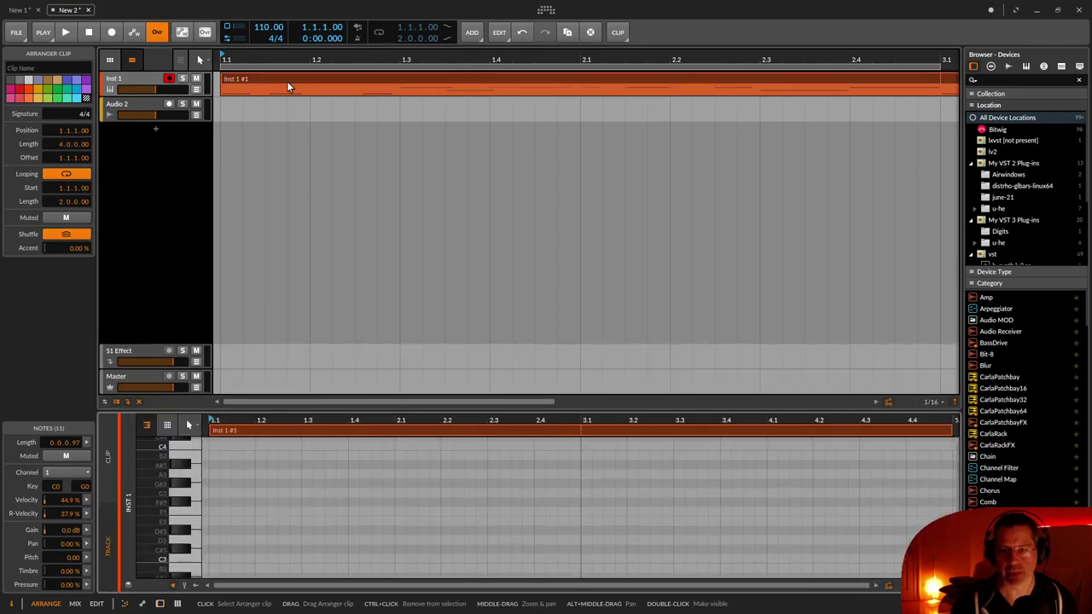
# Step: Return to project New 1 and view the User Interface settings in the dashboard
pyautogui.click(21, 9)
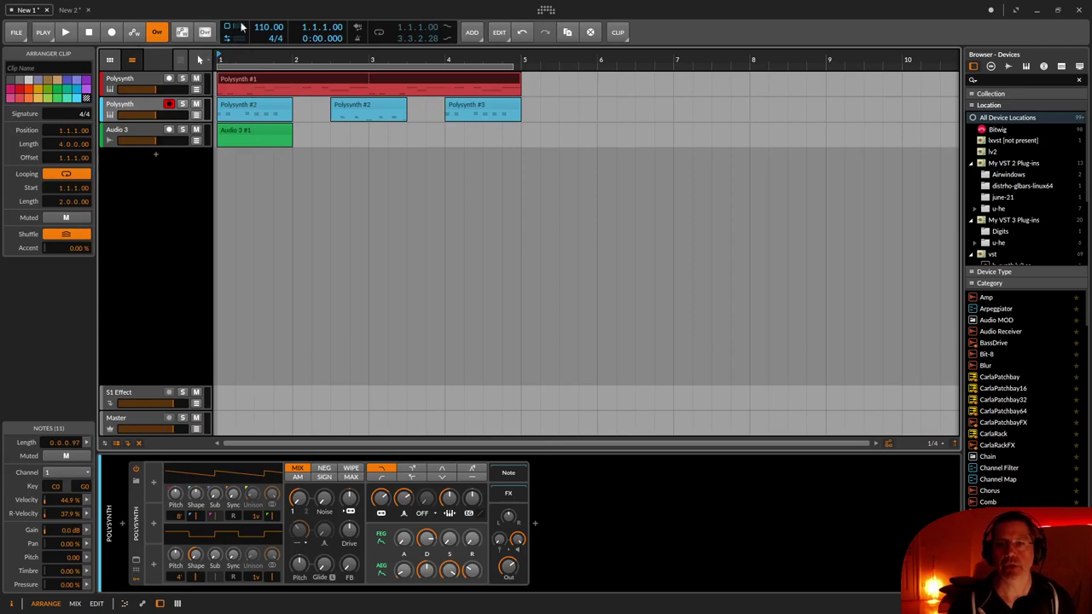
pyautogui.click(541, 9)
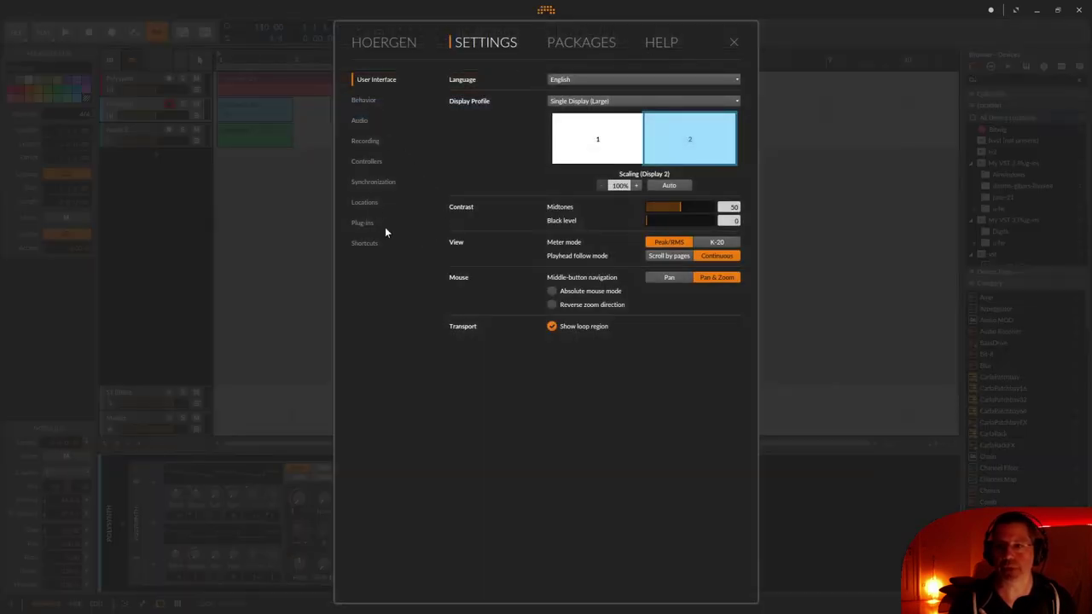
pyautogui.click(866, 134)
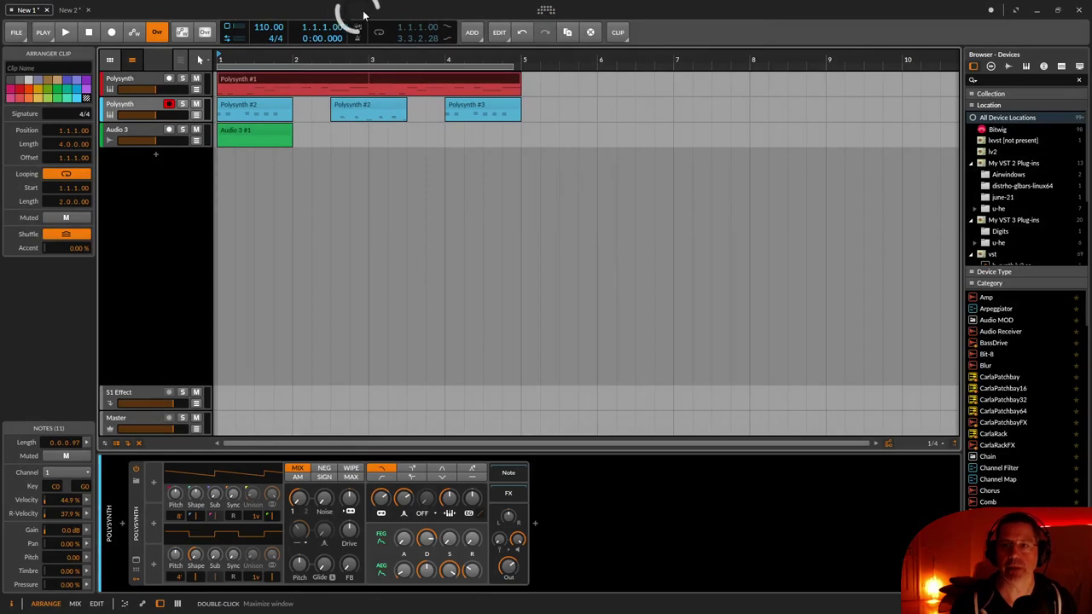
# Step: Increase the GUI scaling in two steps to 150%
pyautogui.rightClick(451, 10)
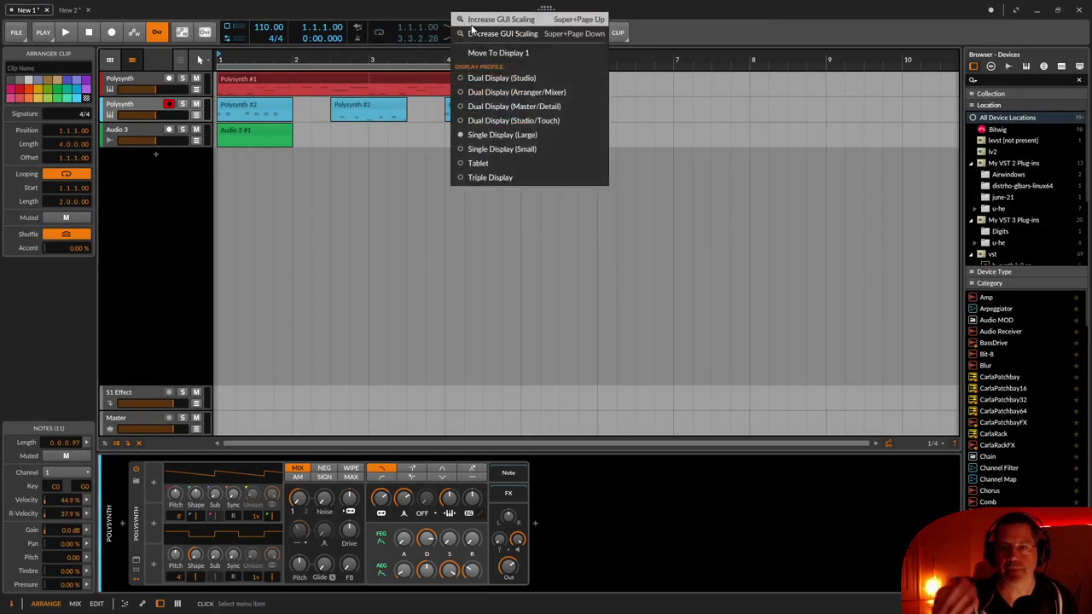
pyautogui.click(472, 20)
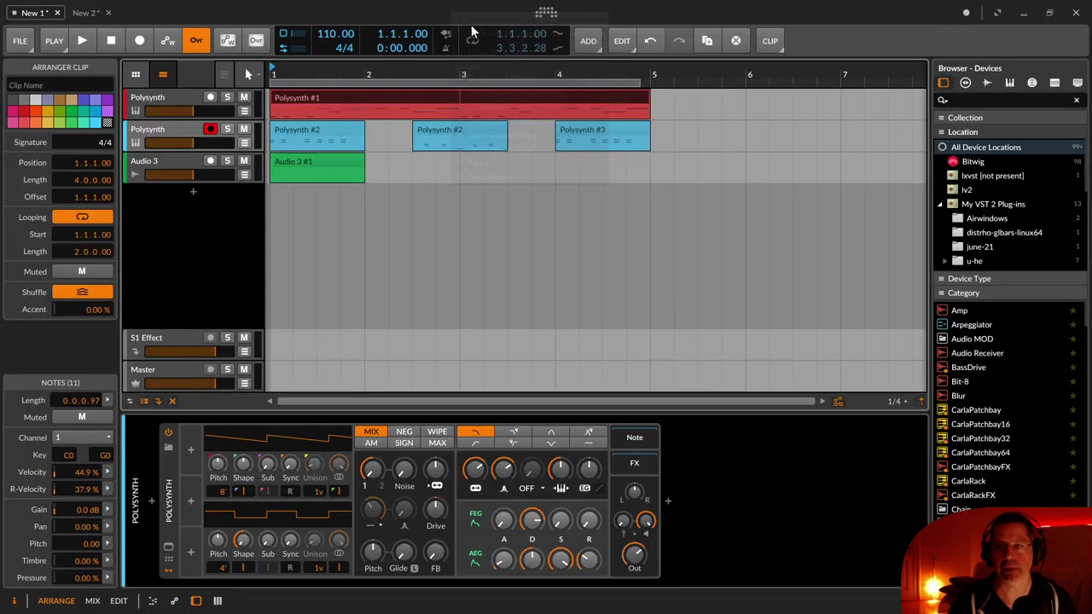
pyautogui.rightClick(457, 11)
pyautogui.click(467, 20)
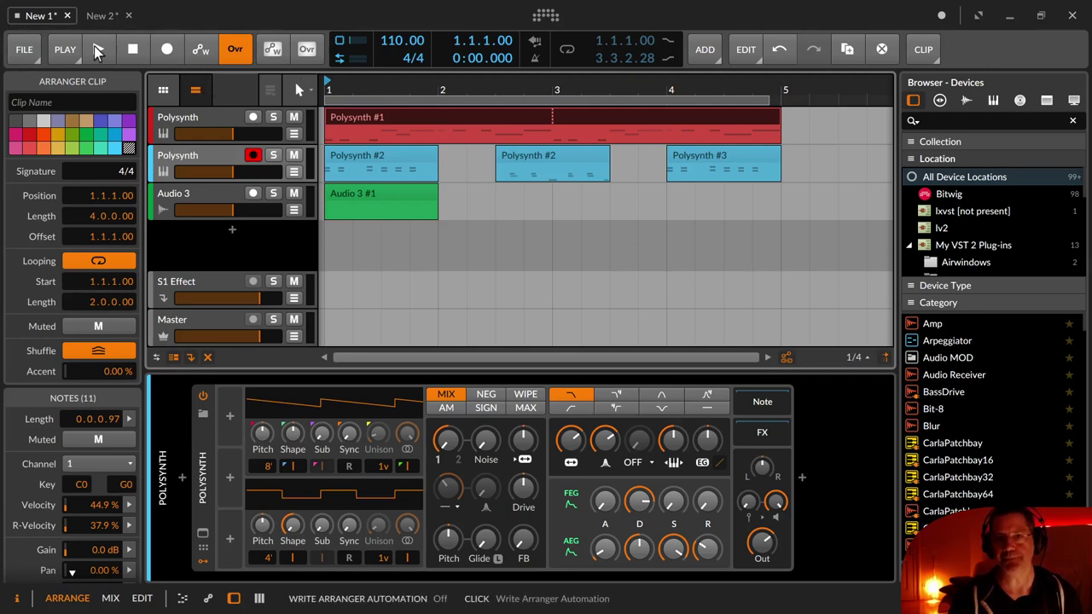
# Step: Show the dashboard at the enlarged scaling and close it again
pyautogui.click(21, 49)
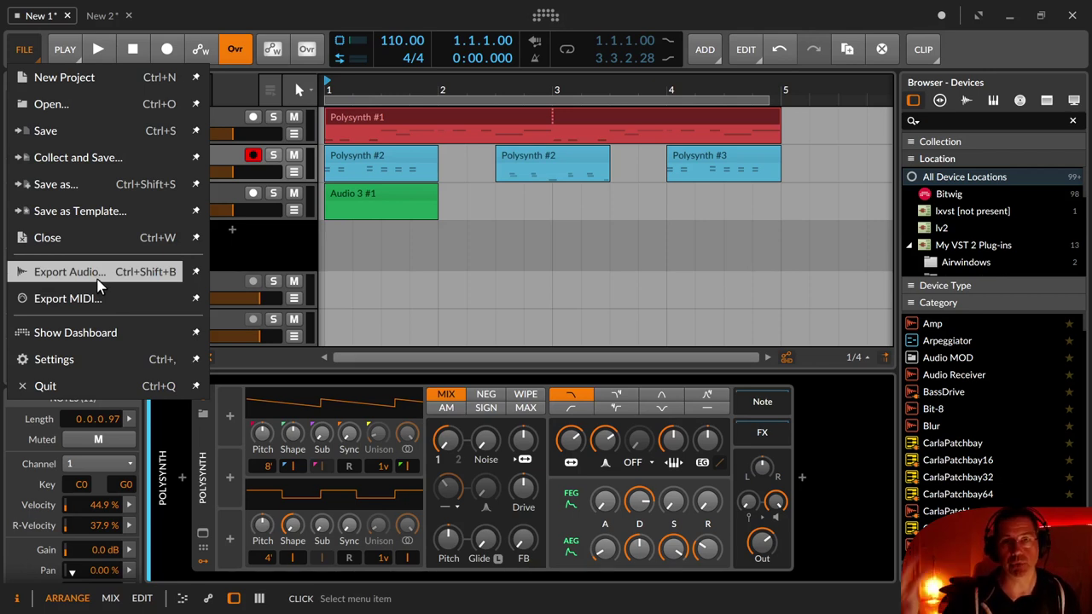
pyautogui.click(102, 332)
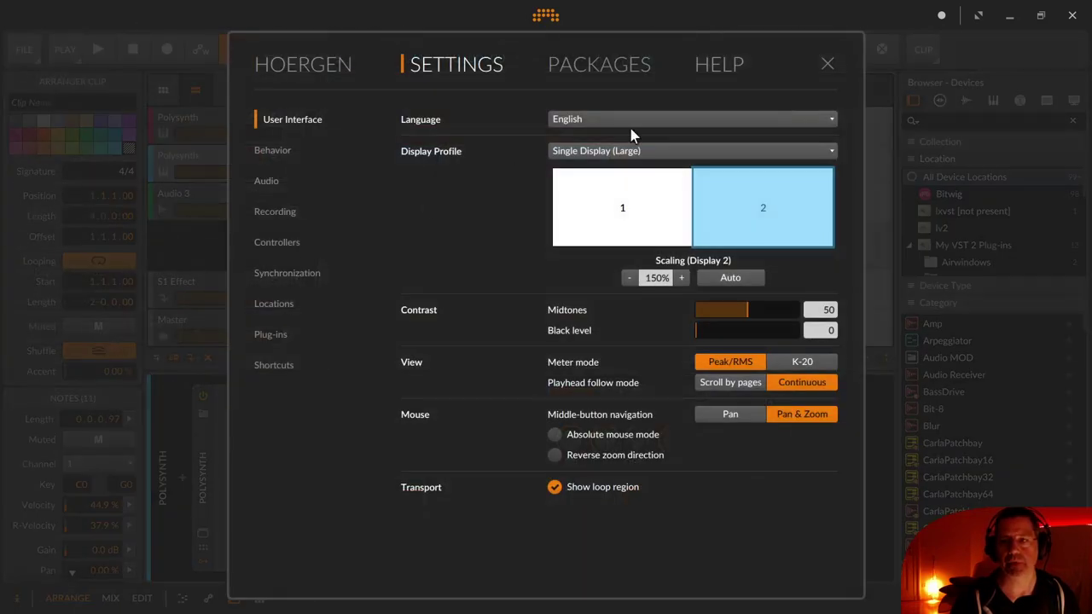
pyautogui.click(828, 65)
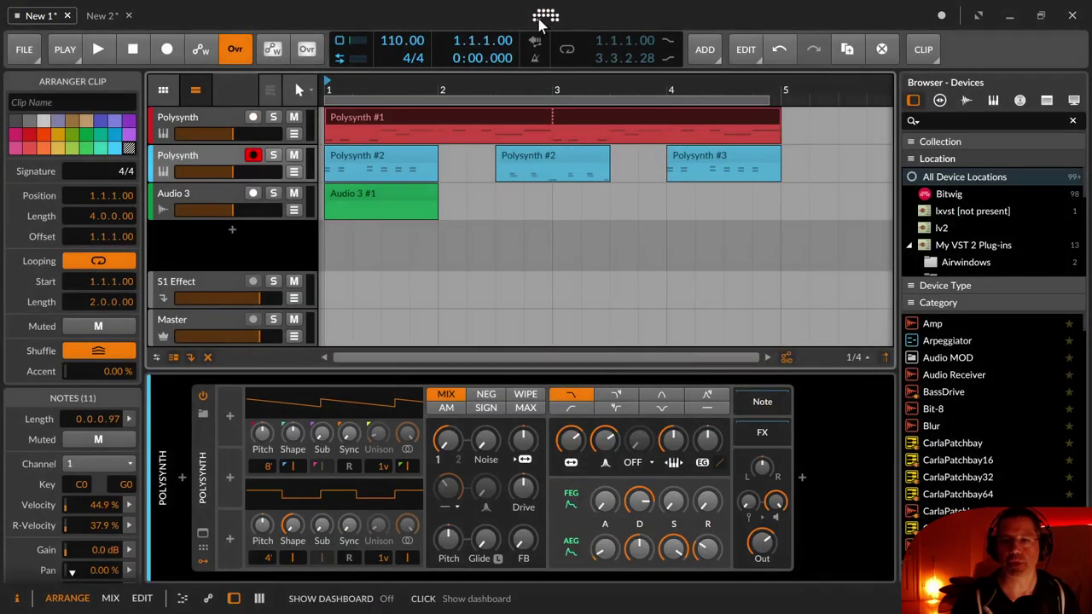
# Step: Open the program settings twice to view the User Interface page, closing them each time
pyautogui.click(10, 51)
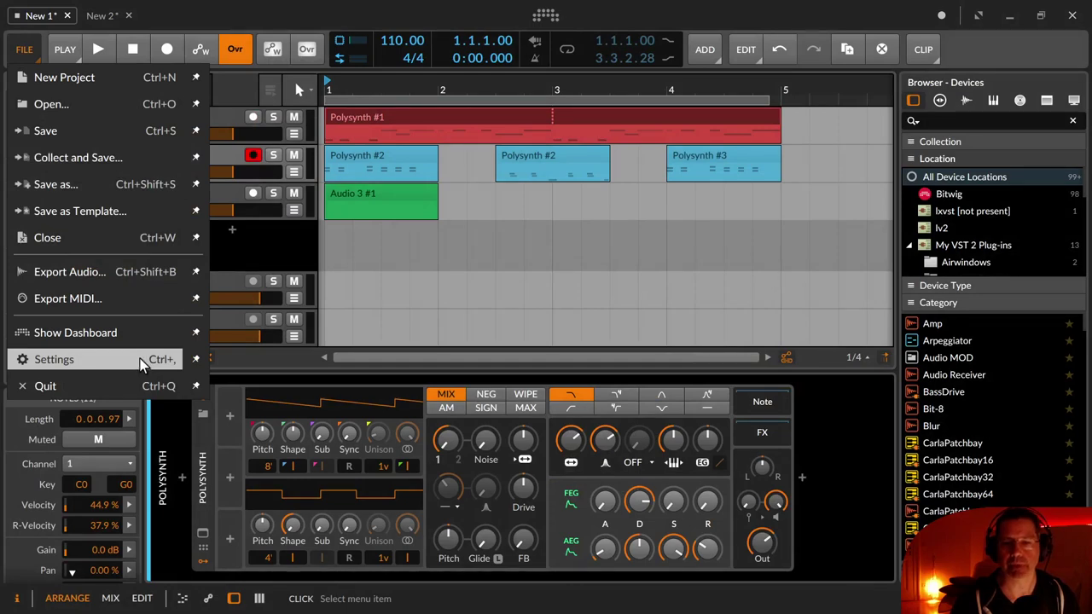
pyautogui.click(141, 361)
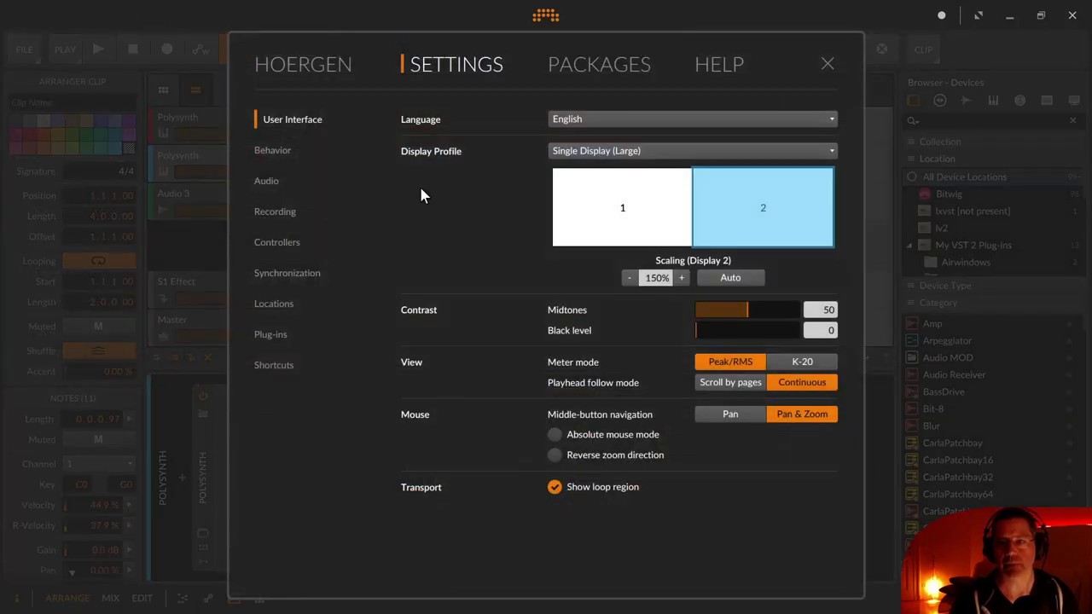
pyautogui.click(825, 65)
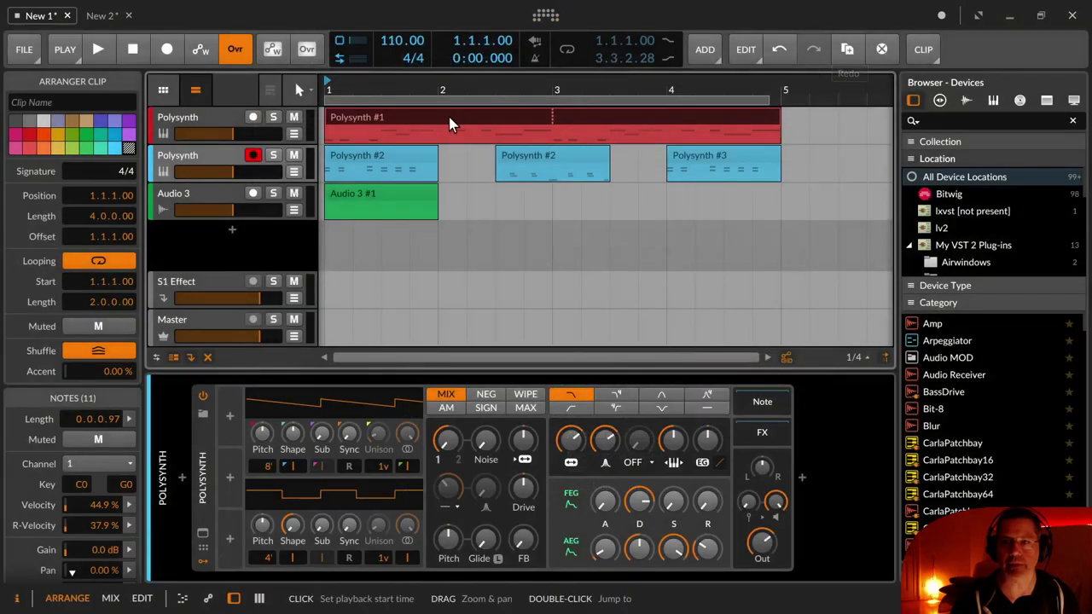
pyautogui.click(23, 49)
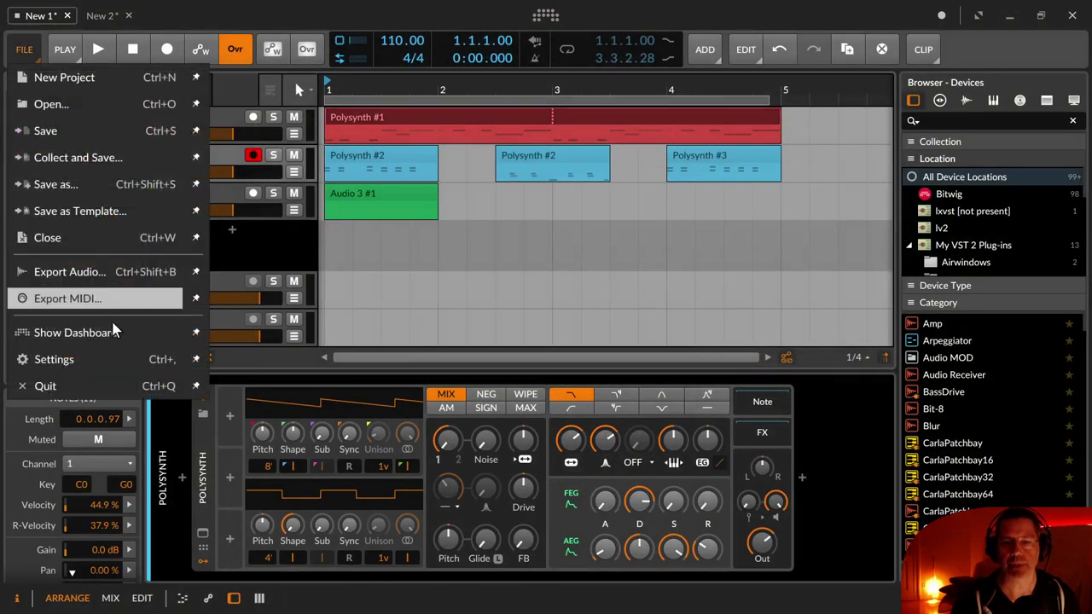
pyautogui.click(114, 357)
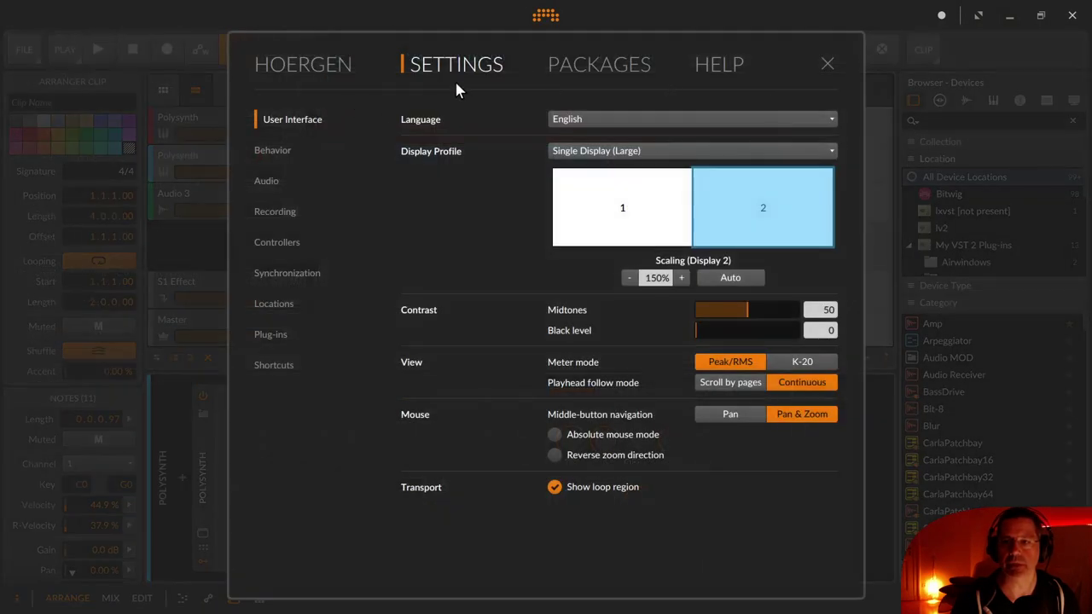
pyautogui.click(826, 64)
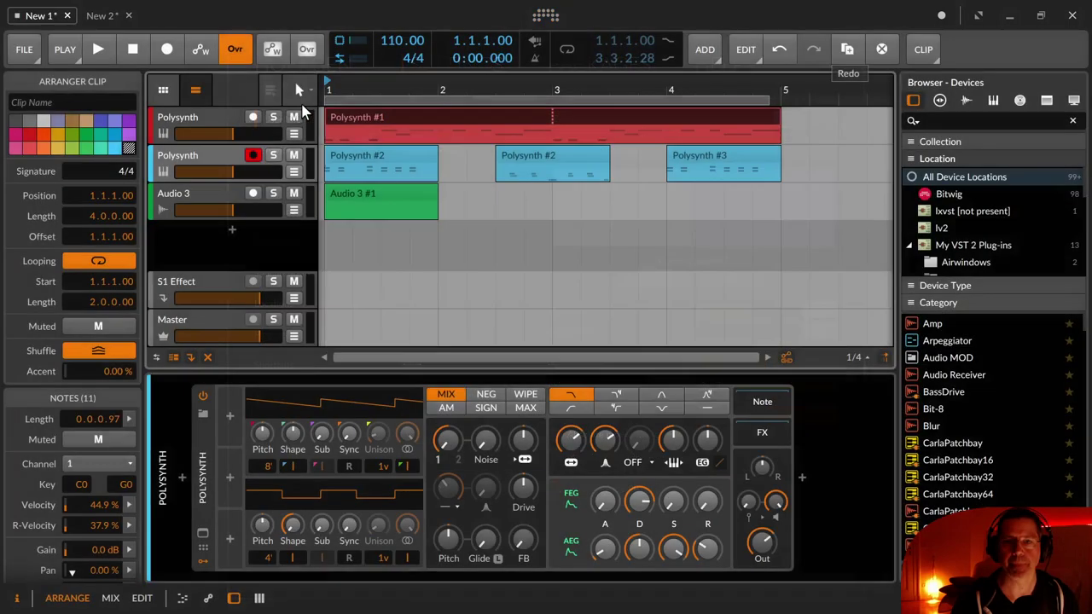
# Step: Examine the project file commands and the playback options for arranger, clip launcher, groove, metronome, pre-roll and quantization
pyautogui.click(22, 47)
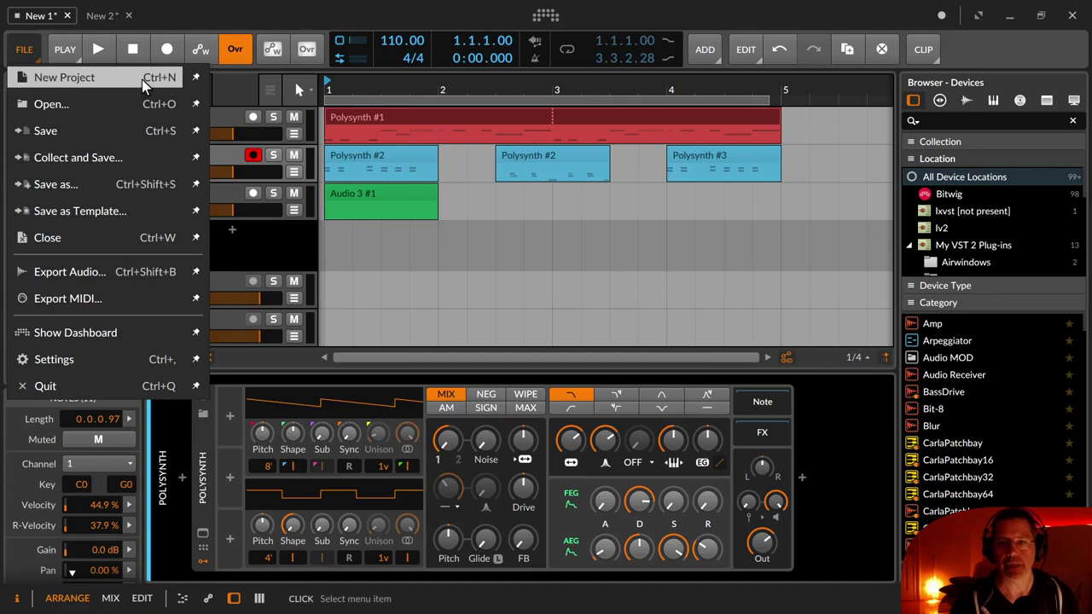
pyautogui.click(58, 53)
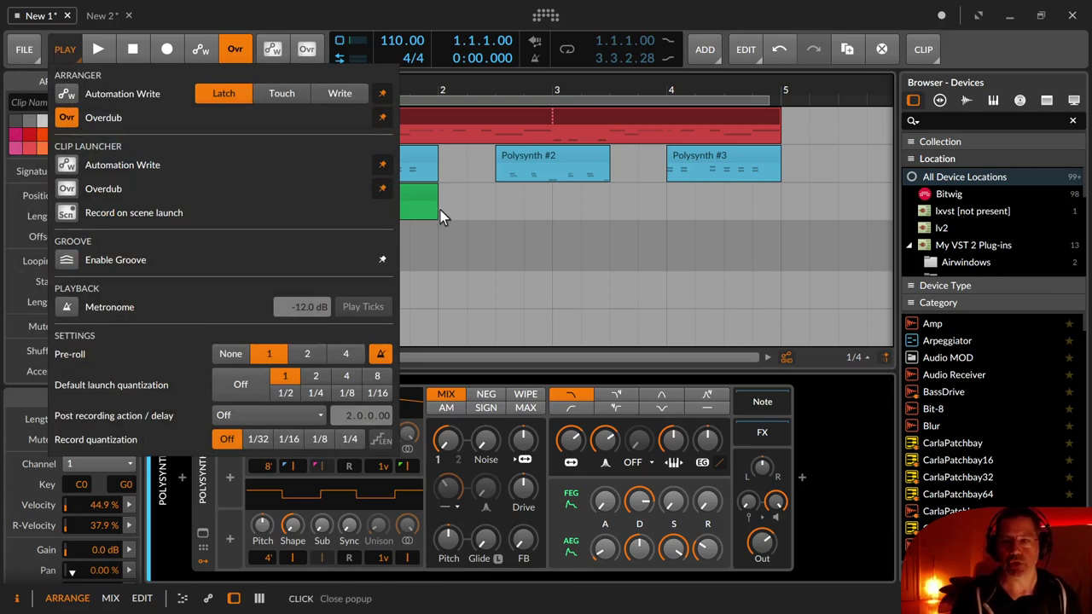
pyautogui.click(458, 240)
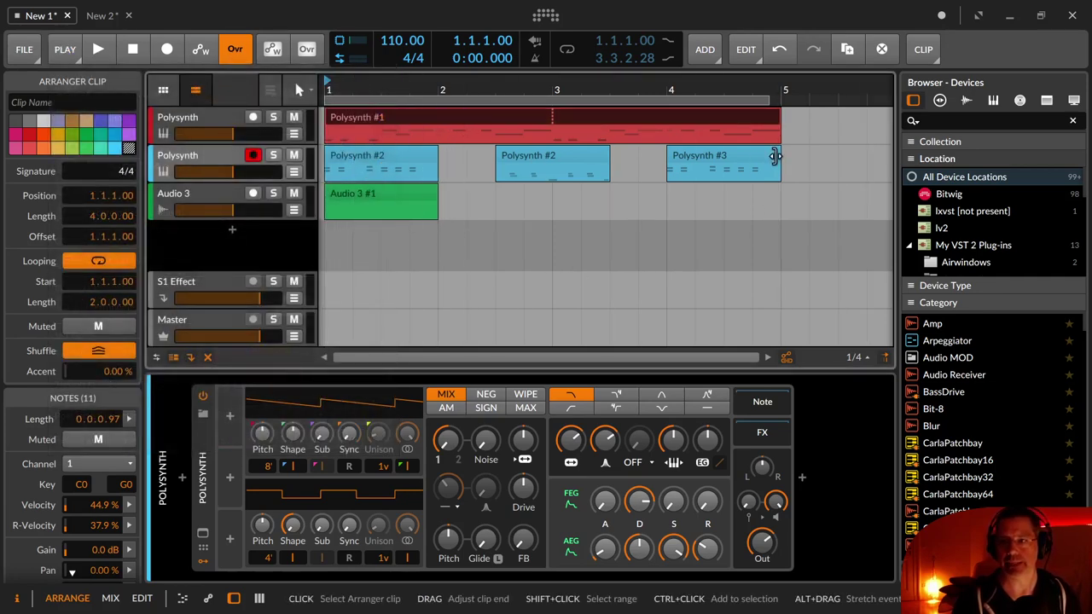
pyautogui.click(67, 48)
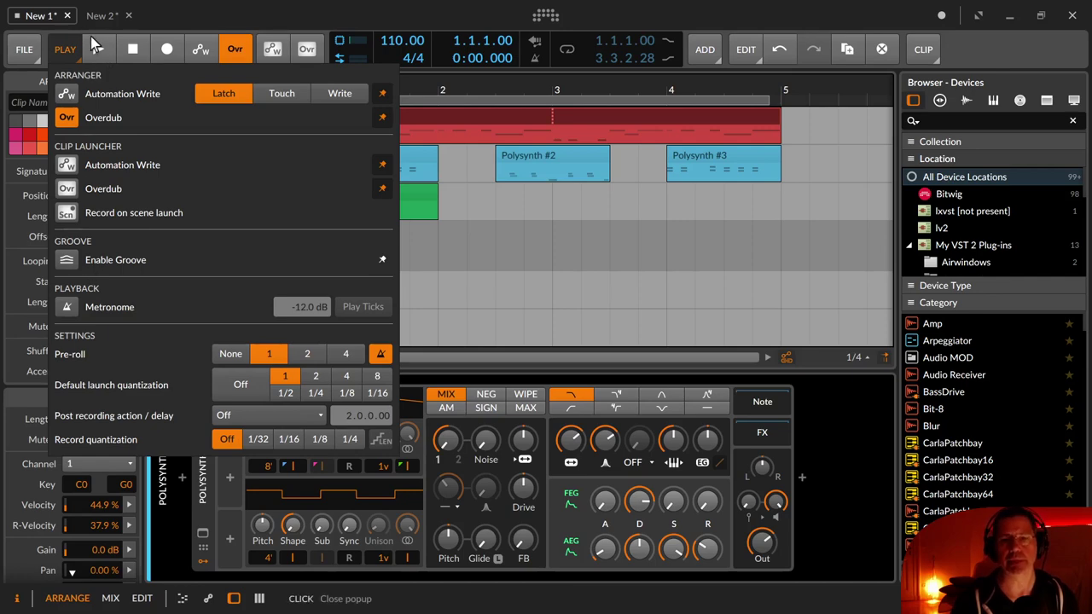
pyautogui.click(75, 60)
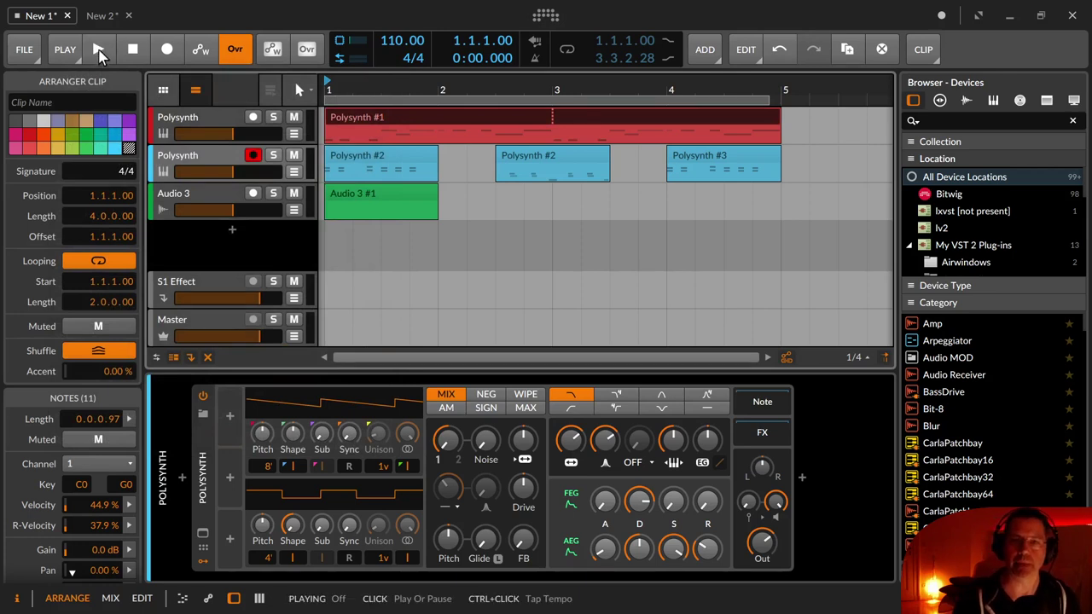
# Step: Play the arrangement, stop it to reset the playhead, and start and pause playback repeatedly from bar 1
pyautogui.click(98, 55)
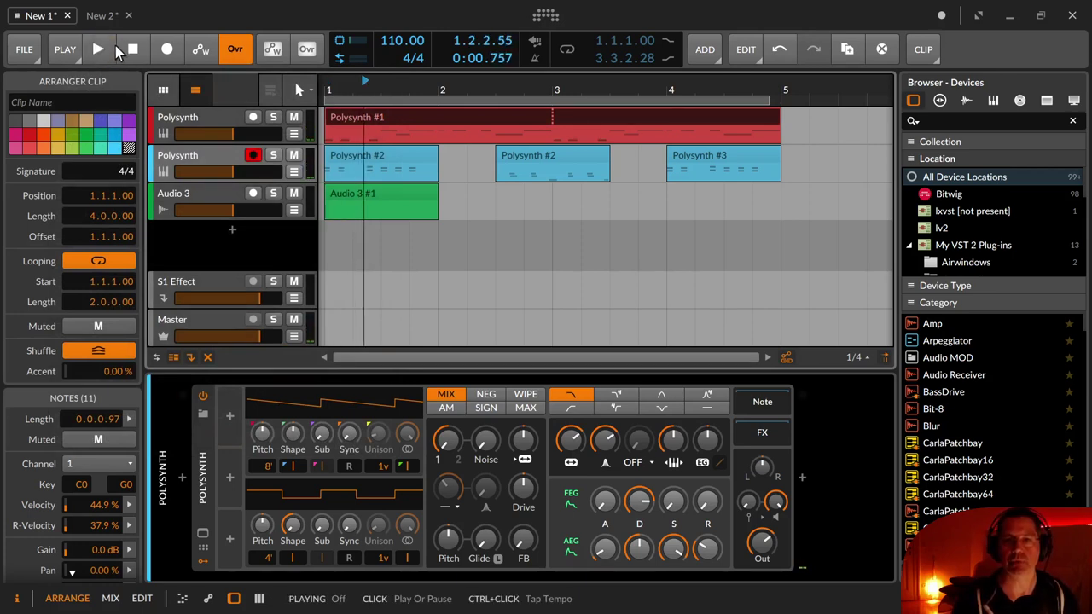
pyautogui.click(130, 52)
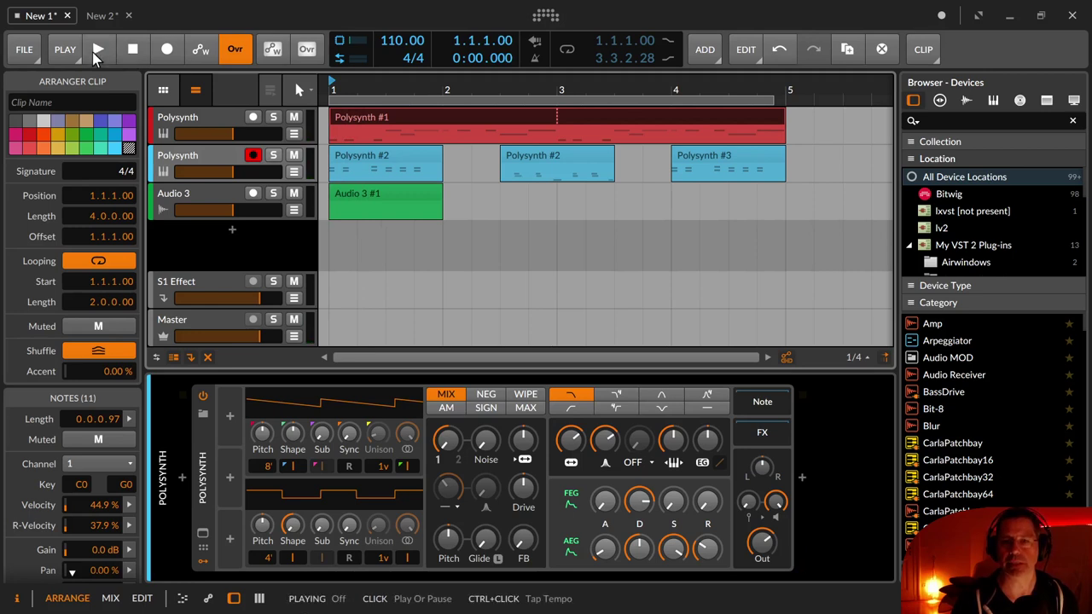
pyautogui.click(94, 52)
pyautogui.click(101, 53)
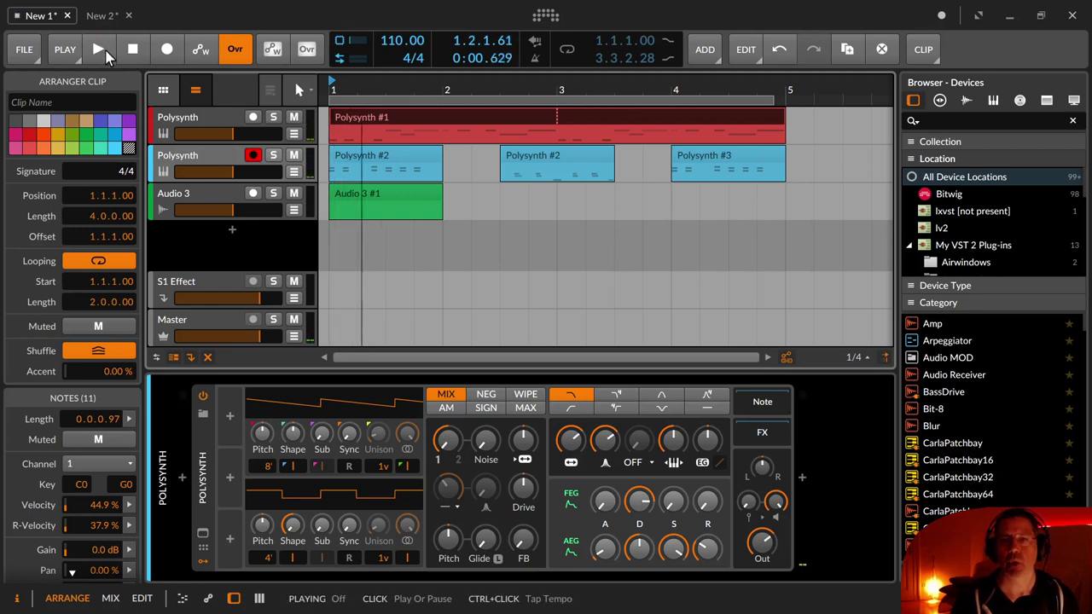
pyautogui.click(101, 53)
pyautogui.click(101, 53)
pyautogui.click(101, 53)
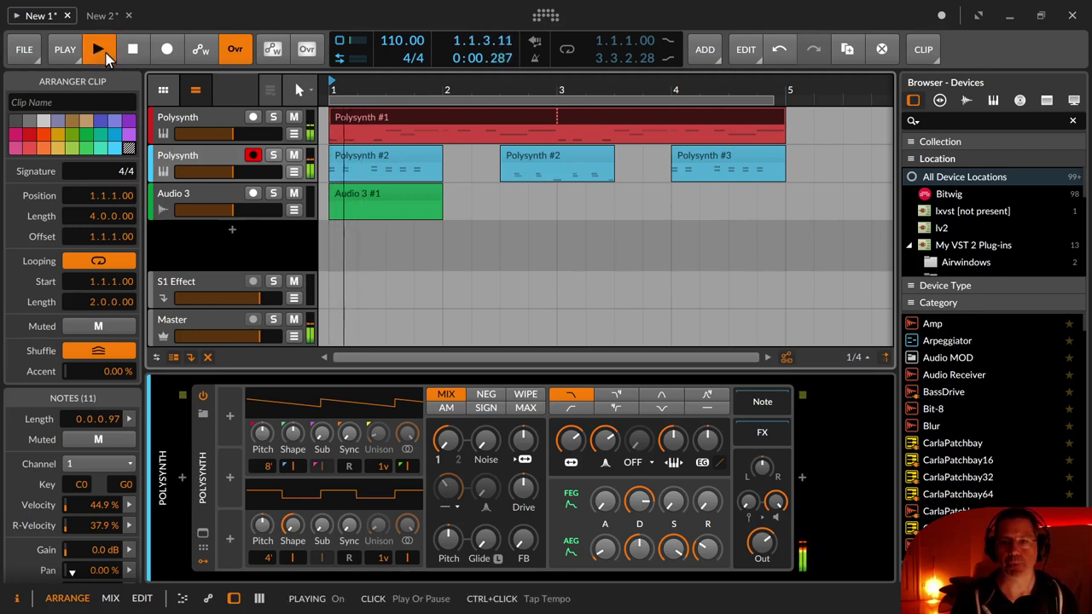
pyautogui.click(101, 52)
pyautogui.click(106, 54)
pyautogui.click(106, 54)
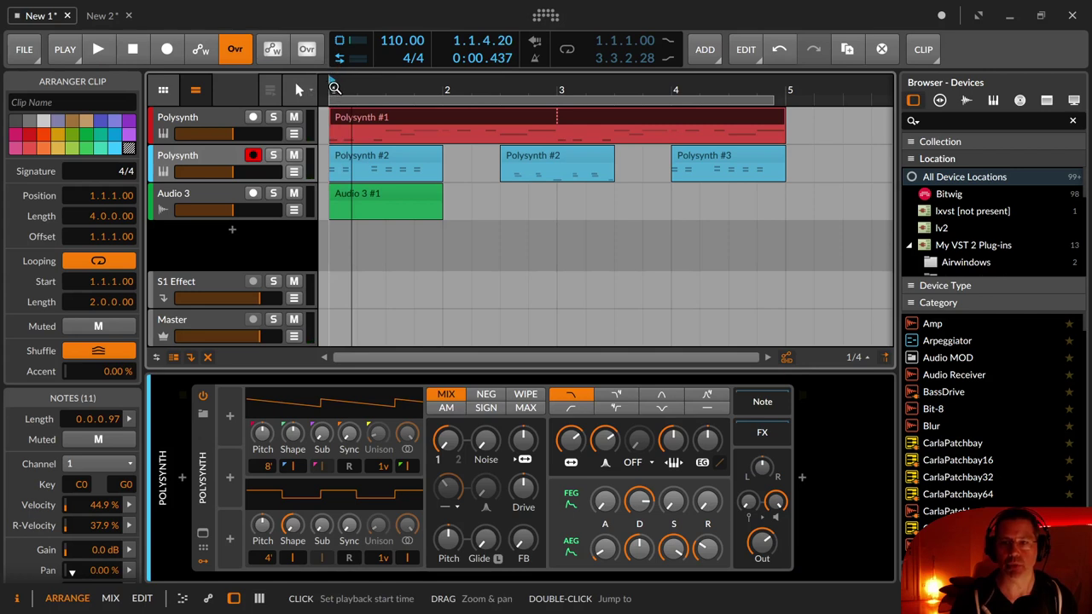
# Step: Play and pause the arrangement from bar 1, and resume it from the paused position before pausing again
pyautogui.press('space')
pyautogui.press('space')
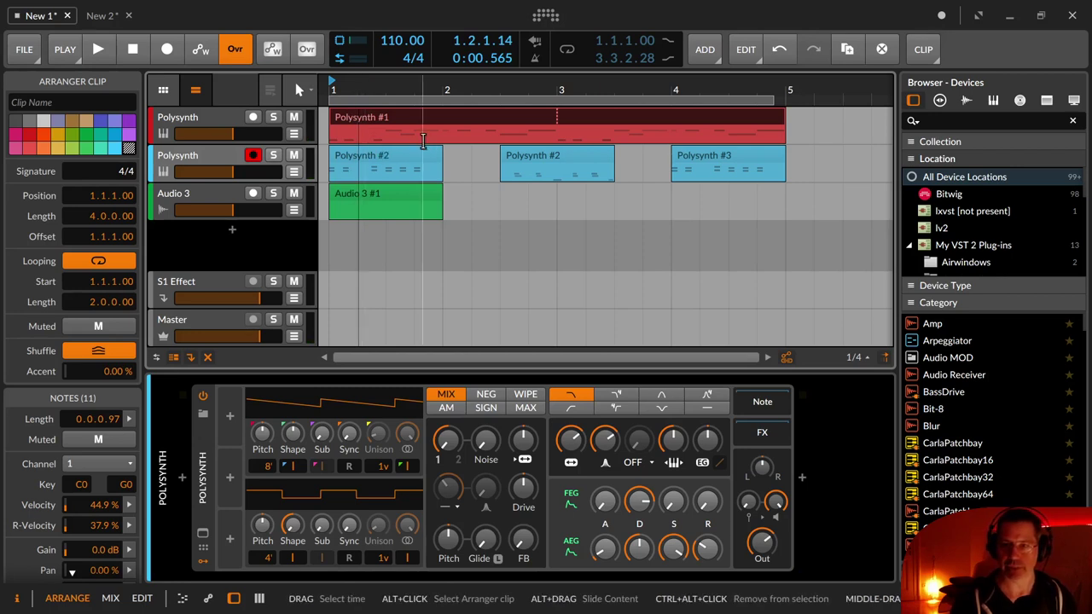
pyautogui.press('space')
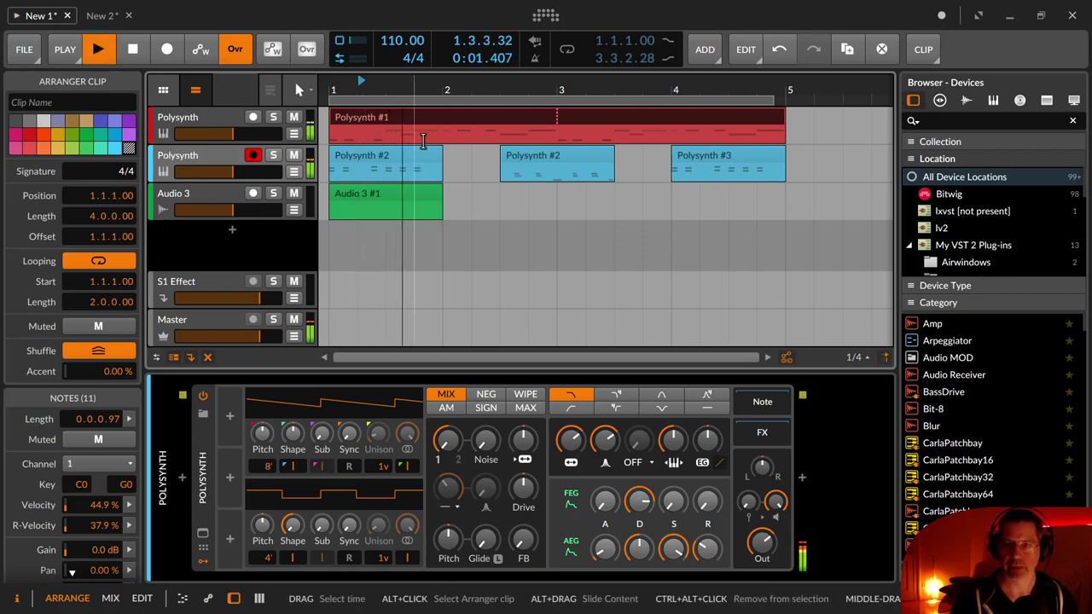
pyautogui.press('space')
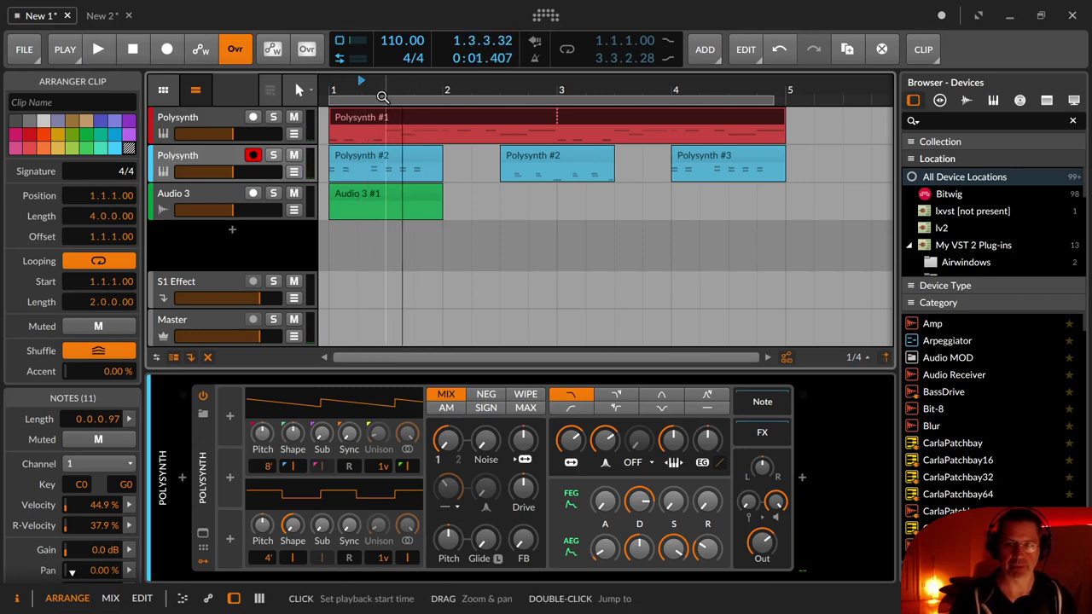
# Step: Stop the transport to reset the playhead, and play and pause the arrangement from bar 1
pyautogui.click(135, 50)
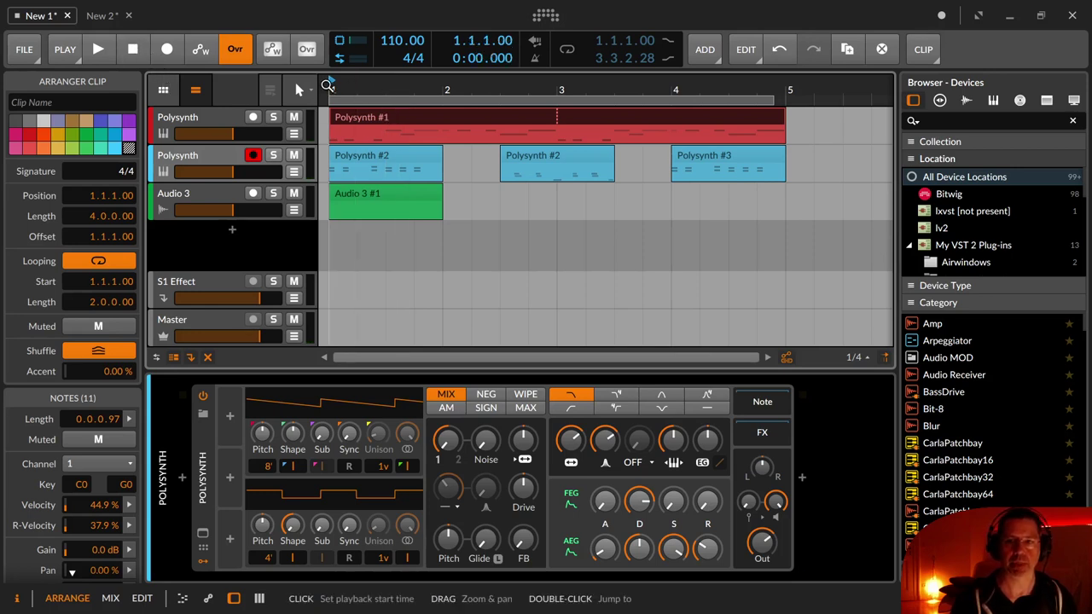
pyautogui.click(107, 49)
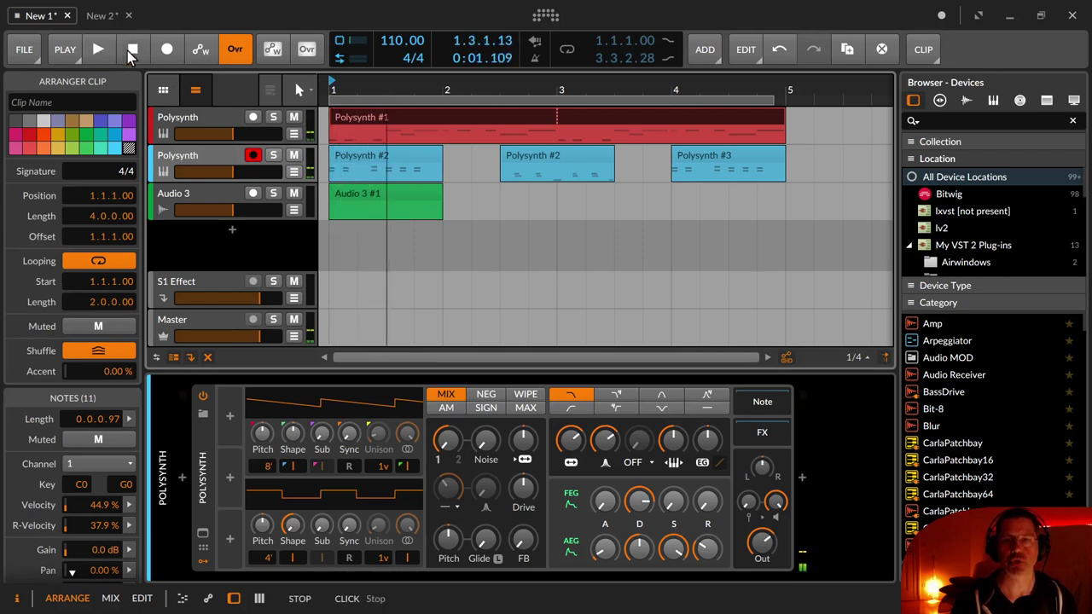
pyautogui.click(98, 50)
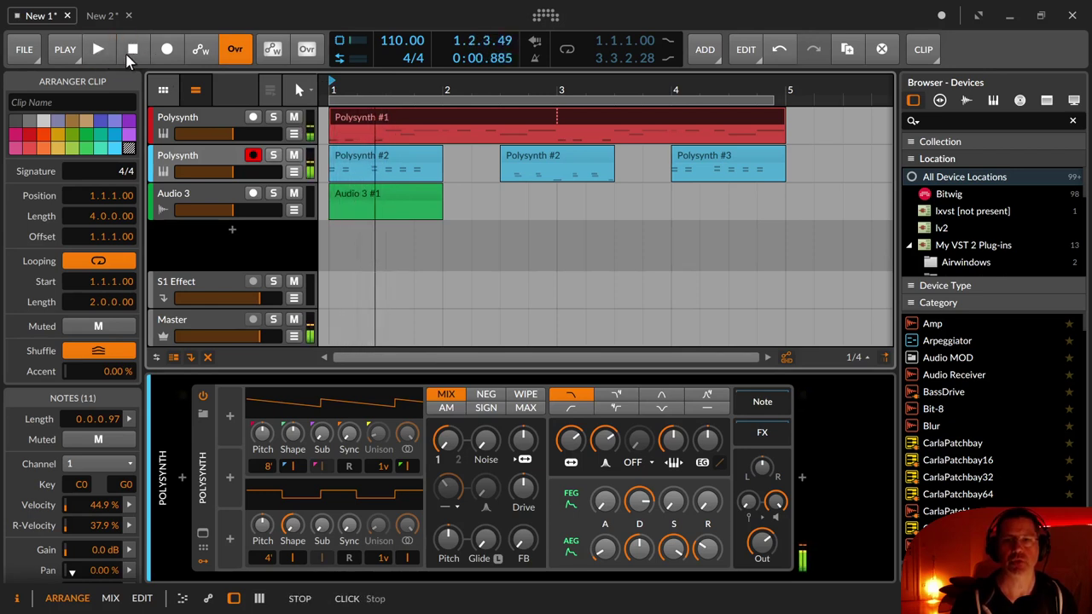
# Step: Set the playback start to beat 1.2, play from there, and stop twice to return the playhead to 1.1.1.00
pyautogui.click(360, 82)
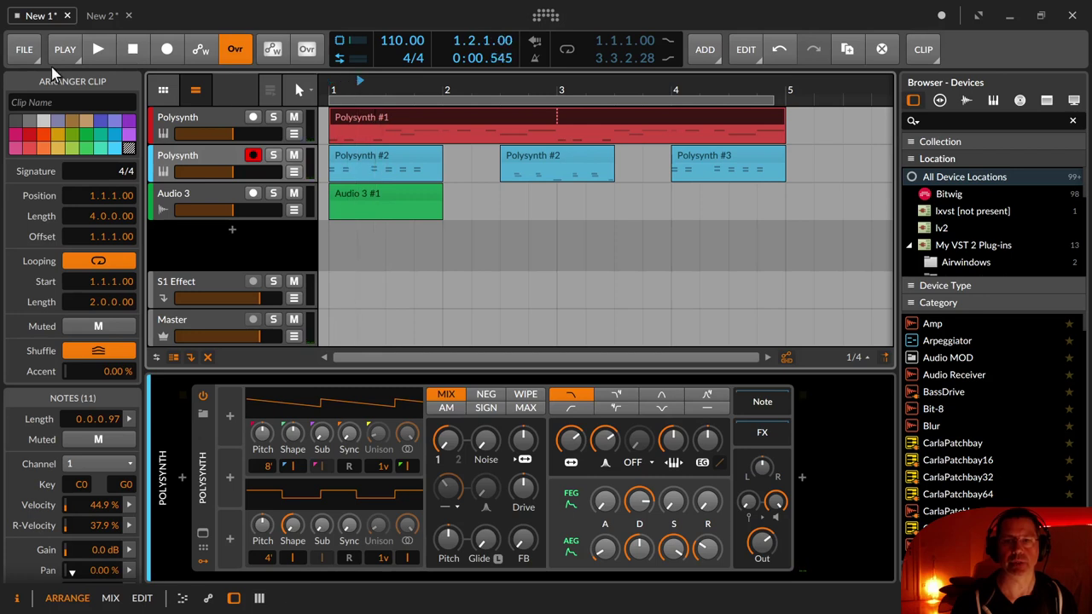
pyautogui.click(108, 48)
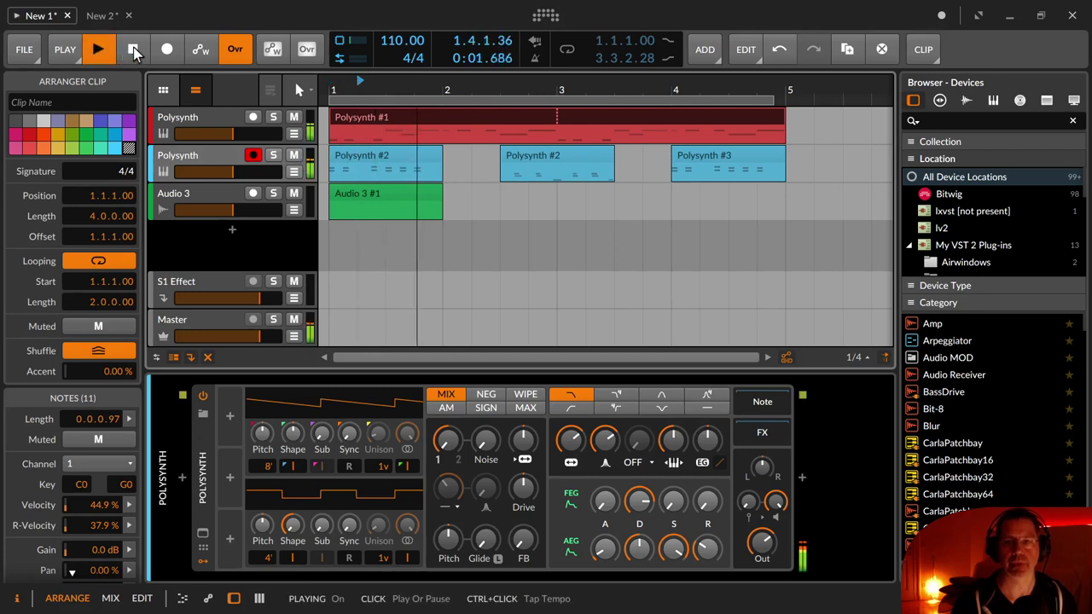
pyautogui.click(132, 47)
pyautogui.click(133, 48)
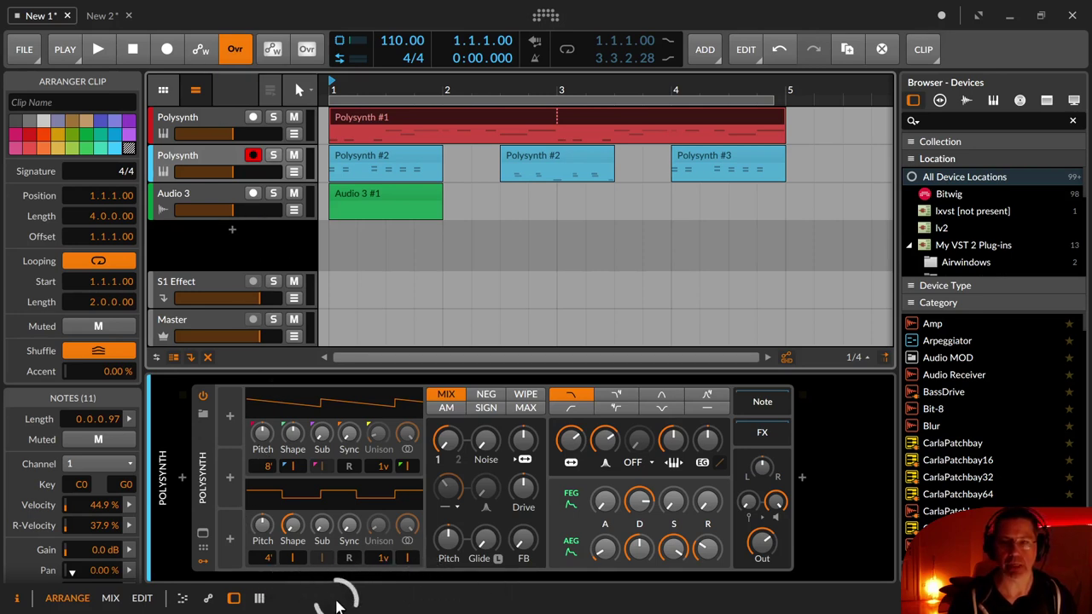
# Step: Enable writing of Arranger automation and disable it again
pyautogui.click(201, 51)
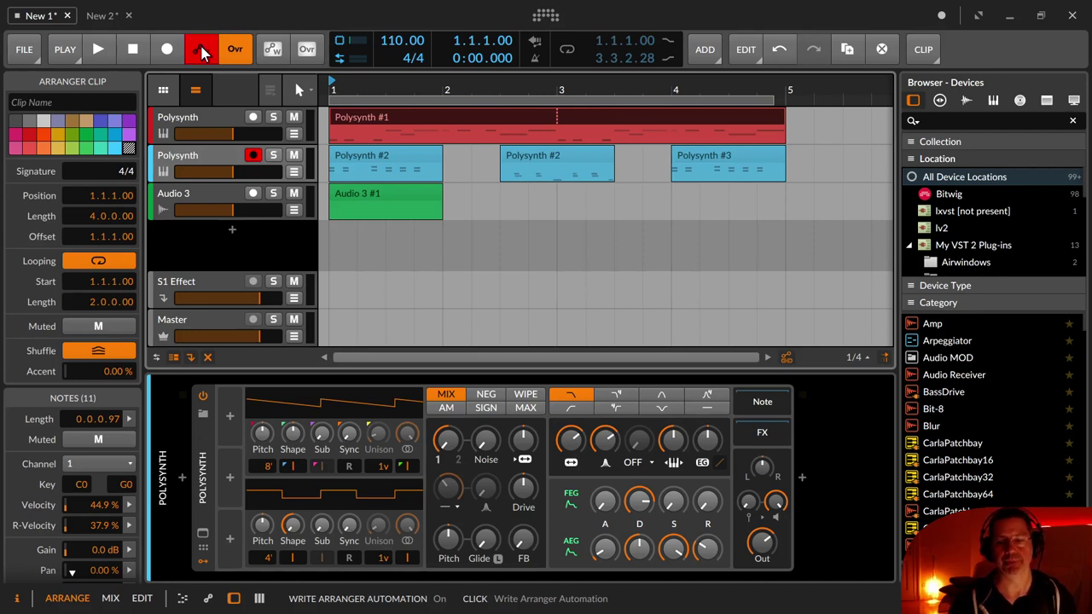
pyautogui.click(201, 51)
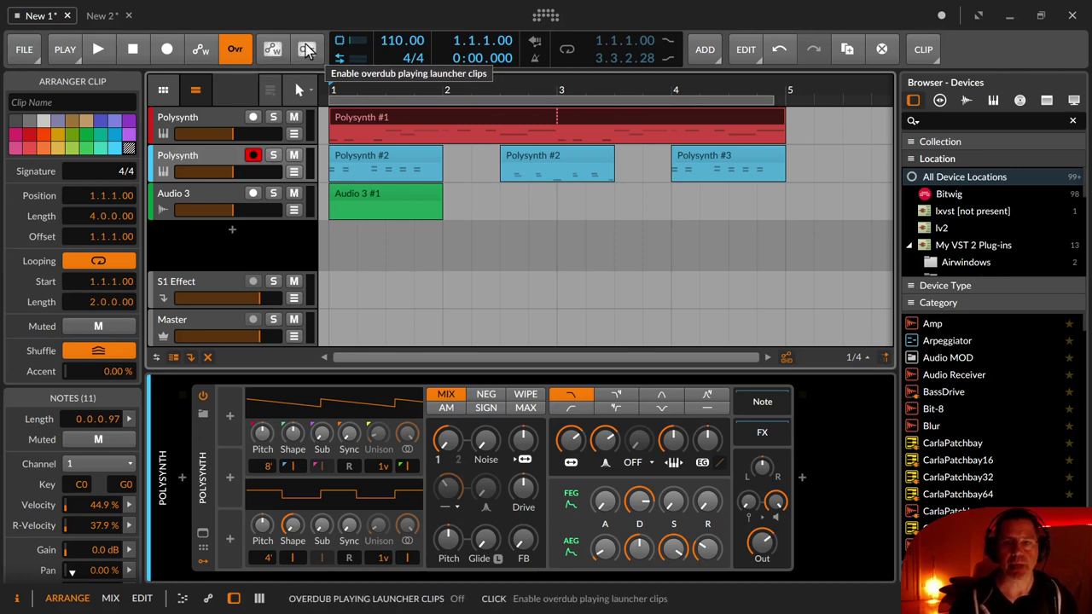
# Step: Show the clip launcher beside the arranger and select the red Polysynth clip in Scene 2
pyautogui.click(163, 92)
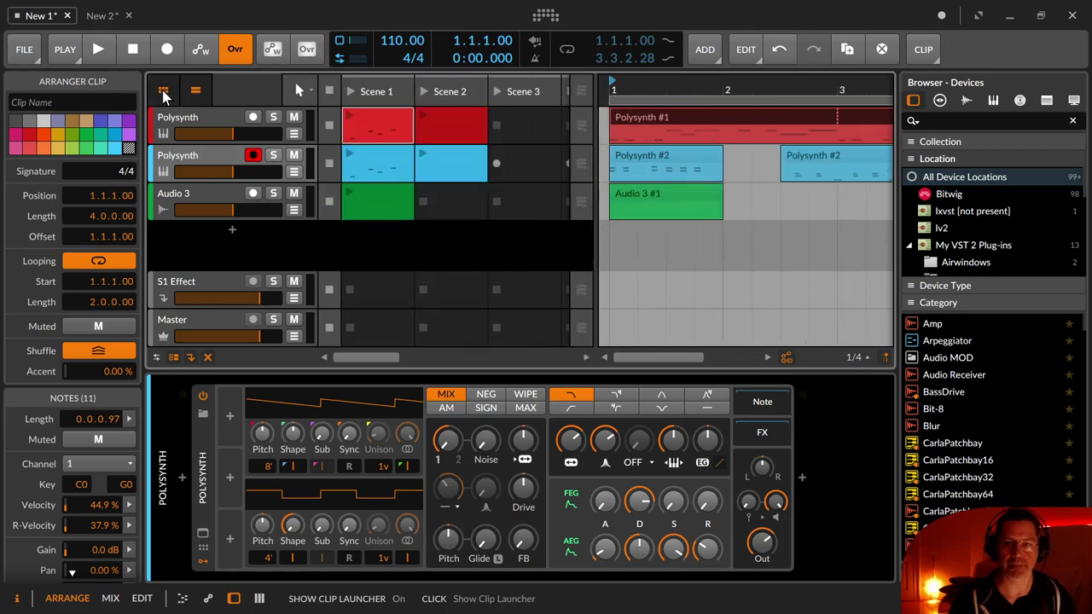
pyautogui.click(523, 127)
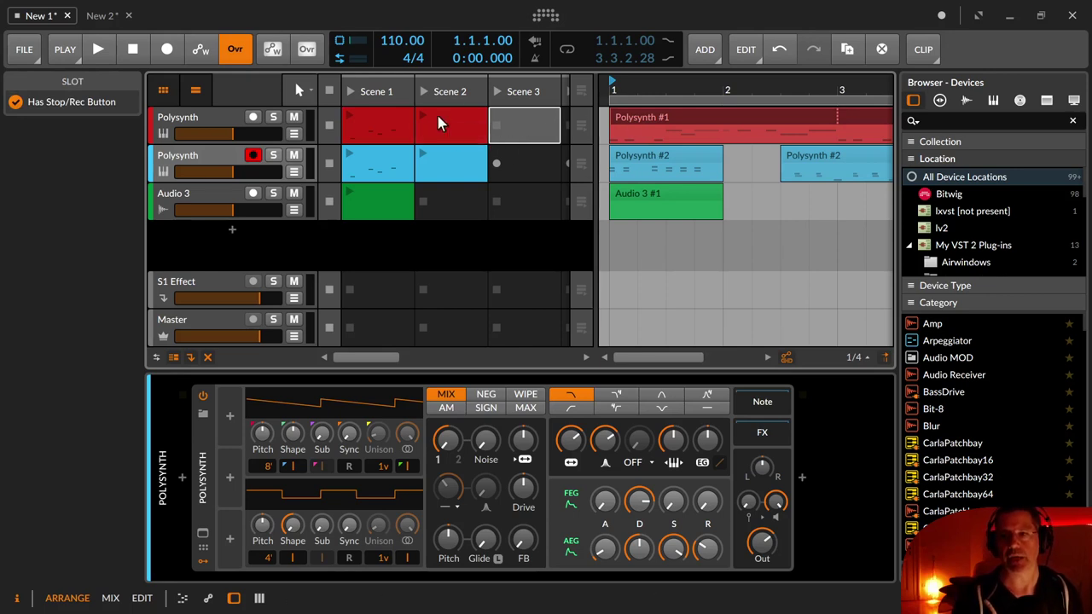
pyautogui.click(456, 128)
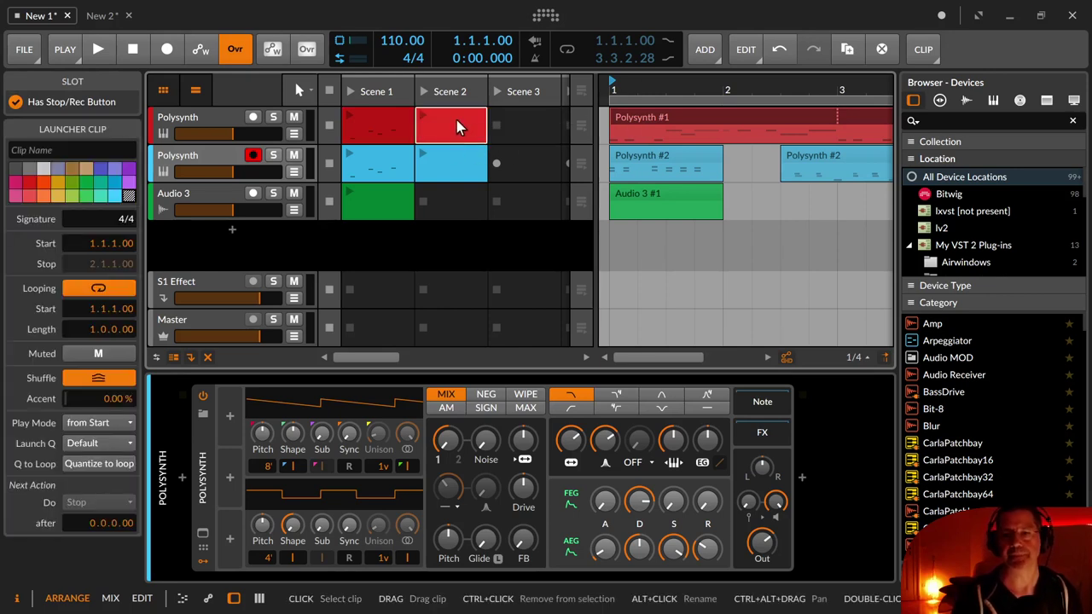
# Step: Toggle looping of the red Scene 2 clip off and on from its clip properties
pyautogui.click(95, 290)
pyautogui.click(95, 289)
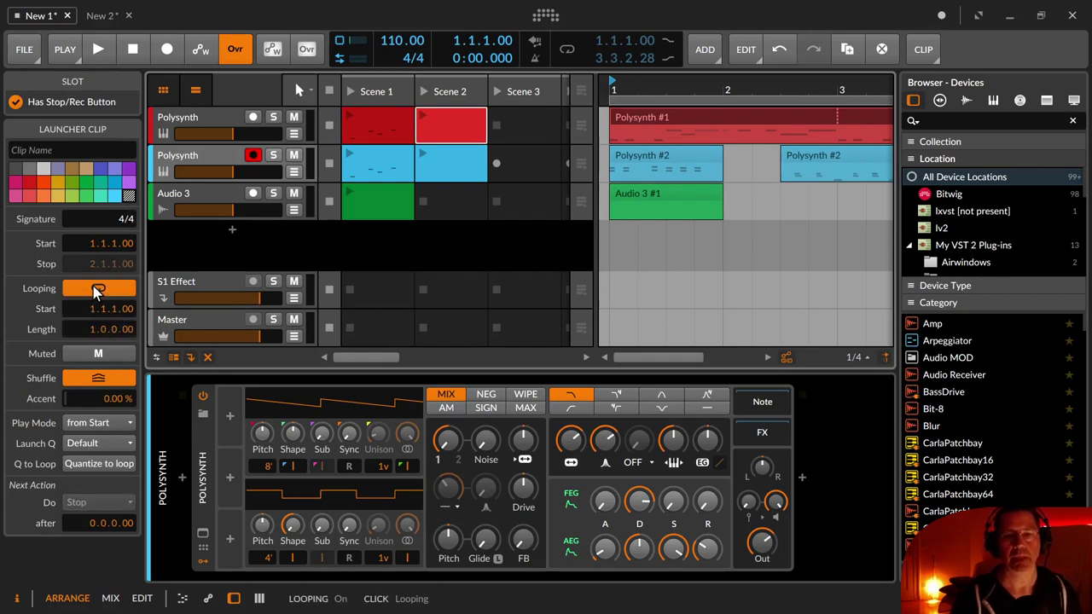
pyautogui.click(95, 289)
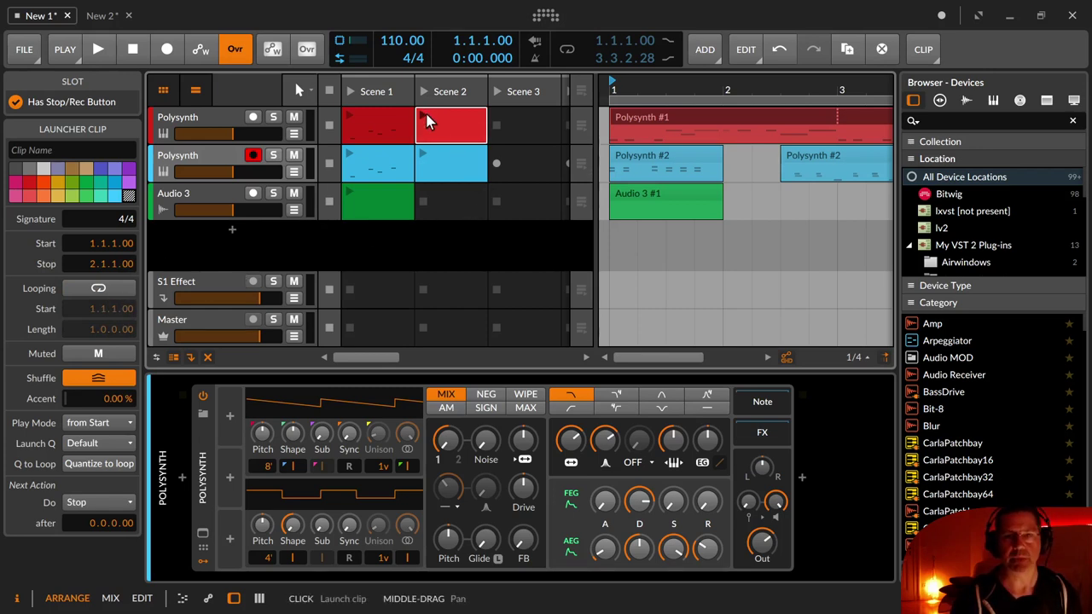
pyautogui.click(94, 290)
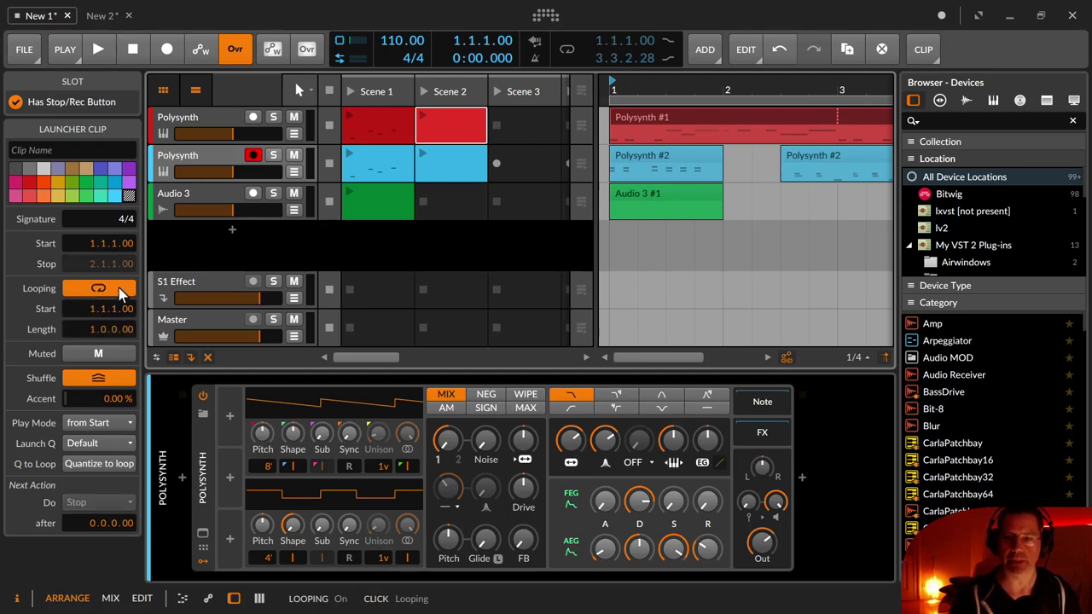
# Step: Disable and re-enable looping of the red Scene 2 clip through the clip's own command list
pyautogui.rightClick(450, 128)
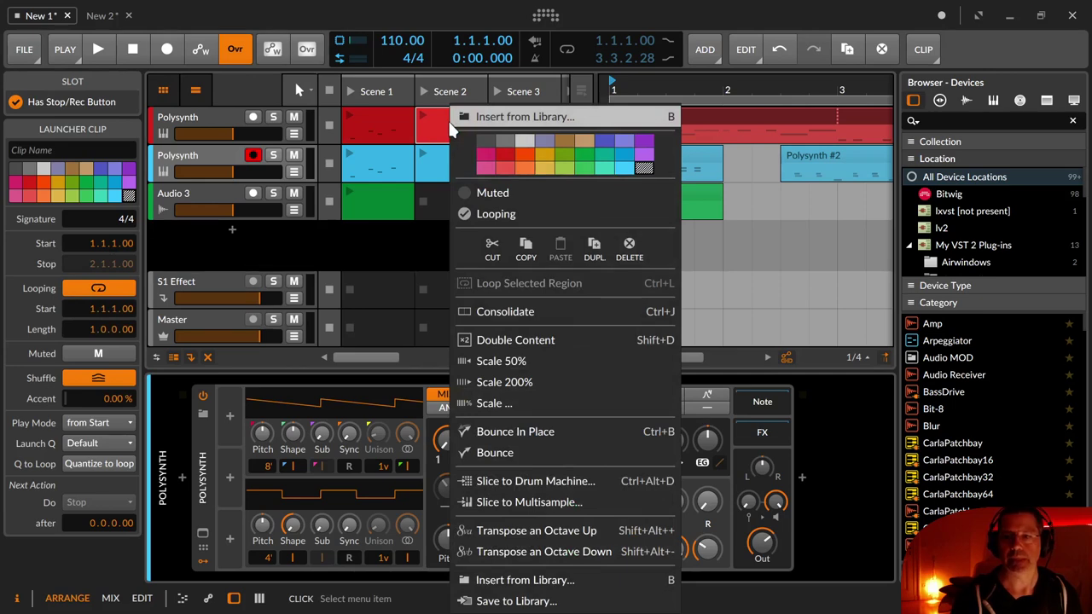
pyautogui.click(493, 213)
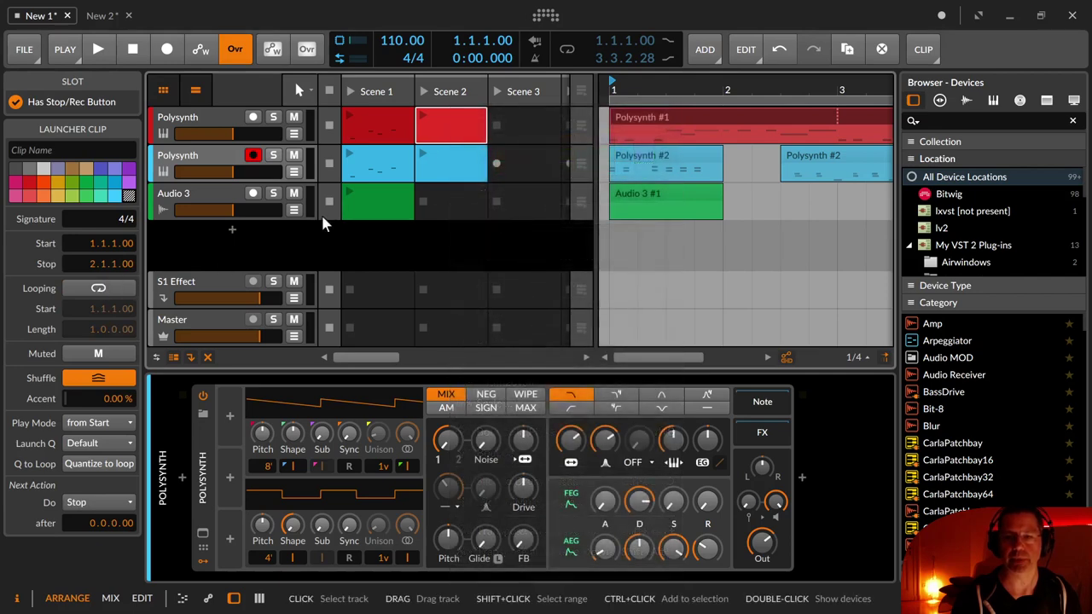
pyautogui.rightClick(435, 122)
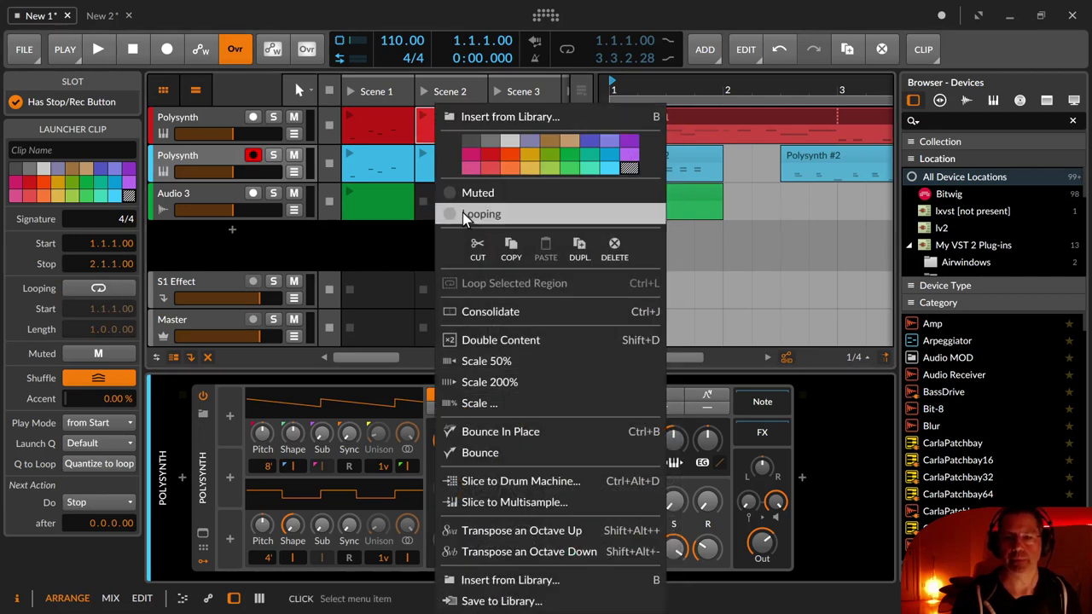
pyautogui.click(462, 212)
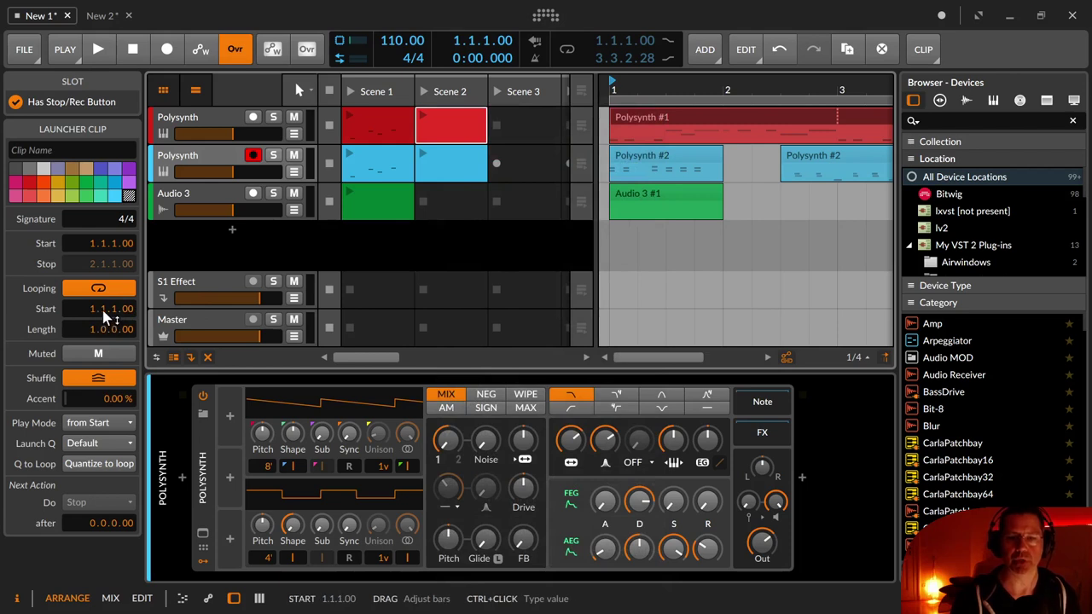
# Step: Move the Scene 2 clip's loop start to 1.2.1.00, return it to 1.1.1.00, and hide the clip launcher
pyautogui.moveTo(117, 309); pyautogui.dragTo(116, 301)
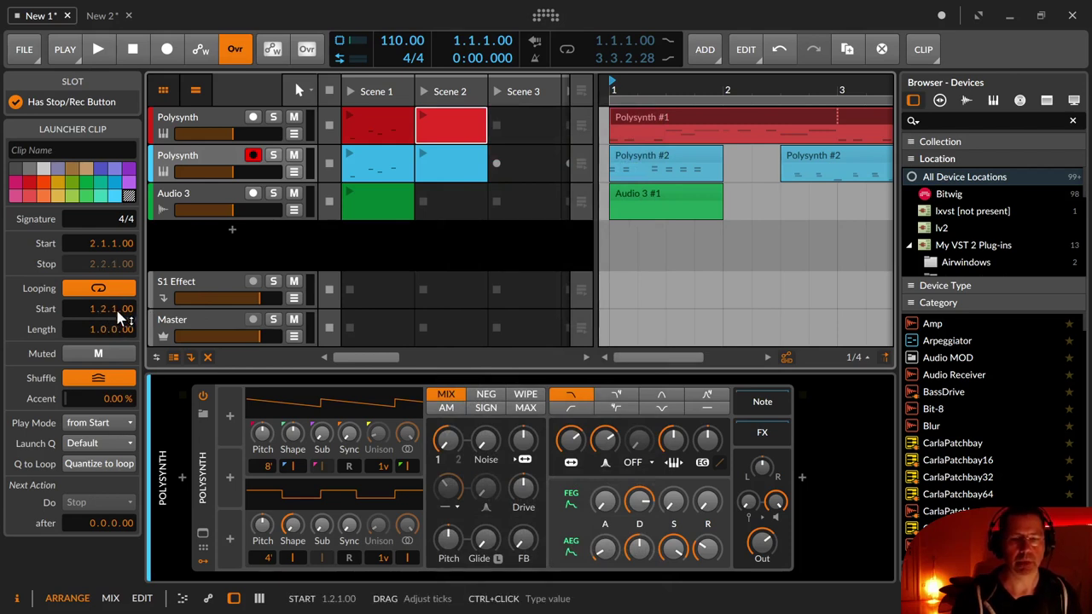
pyautogui.moveTo(120, 317); pyautogui.dragTo(120, 322)
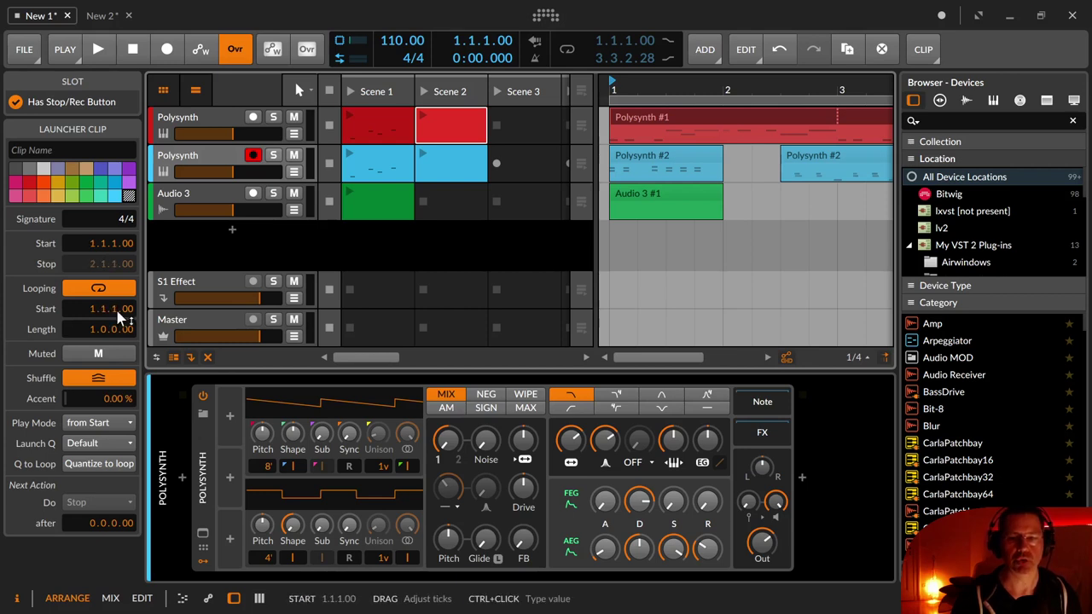
pyautogui.click(165, 96)
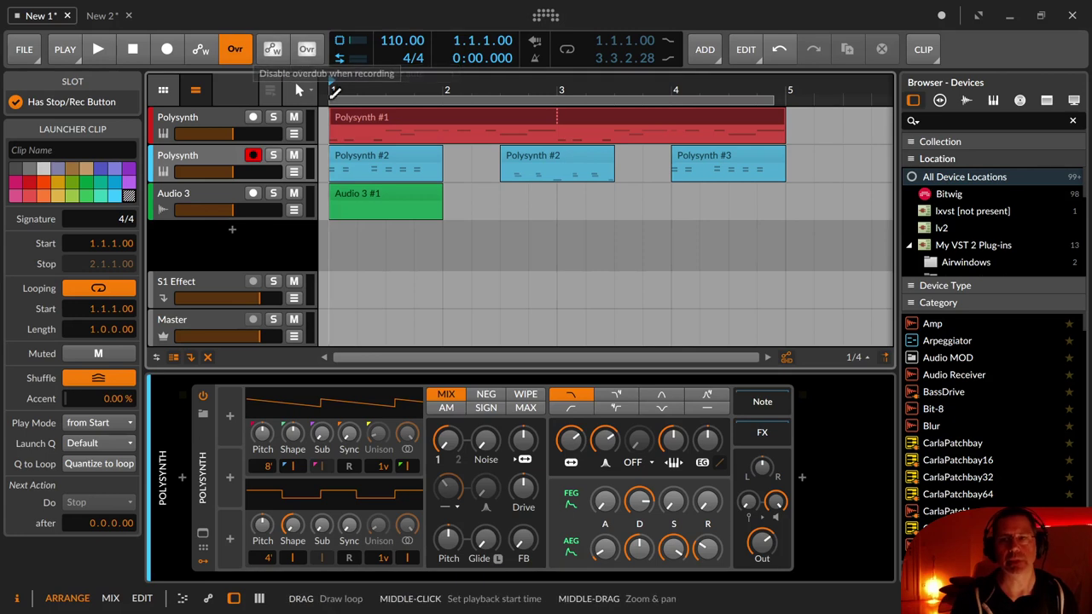
# Step: Enable writing of Arranger automation and duplicate the blue Polysynth track
pyautogui.click(192, 54)
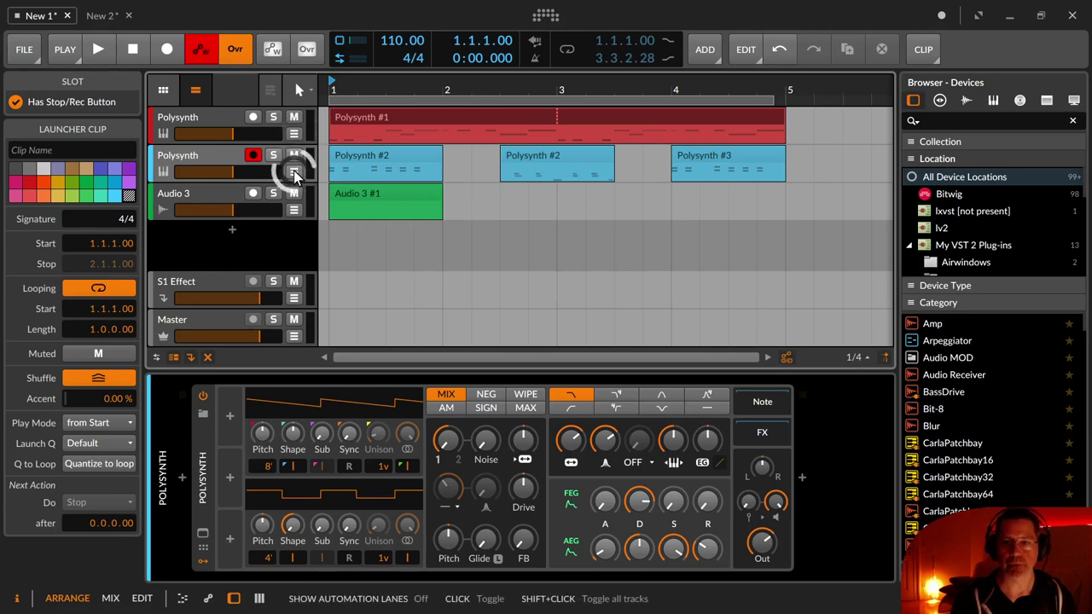
pyautogui.click(227, 158)
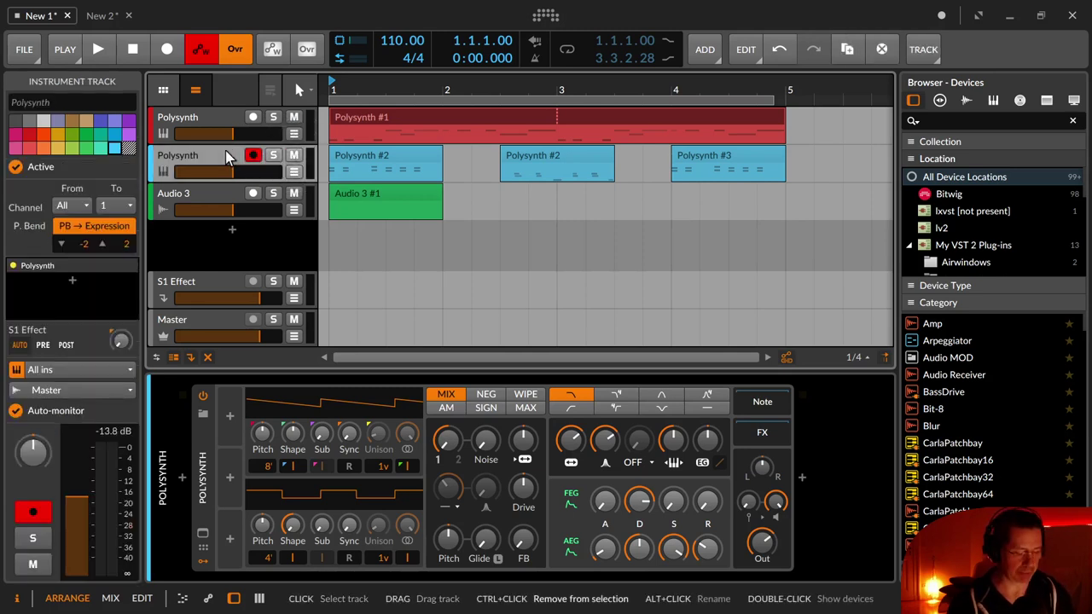
pyautogui.hotkey('ctrl', 'd')
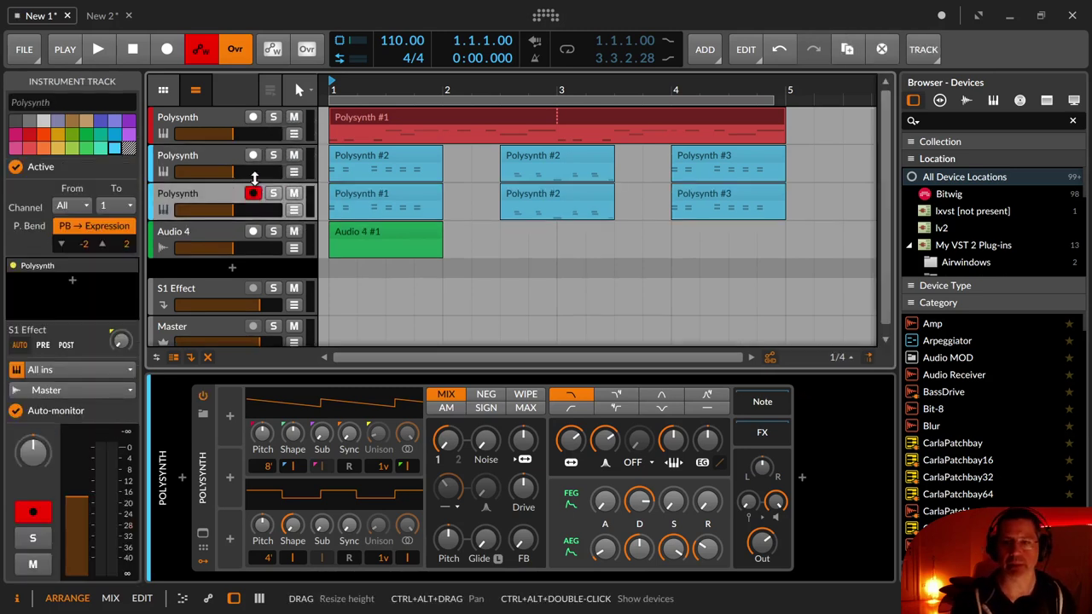
# Step: Delete all three arranger clips from the duplicated Polysynth track
pyautogui.click(358, 191)
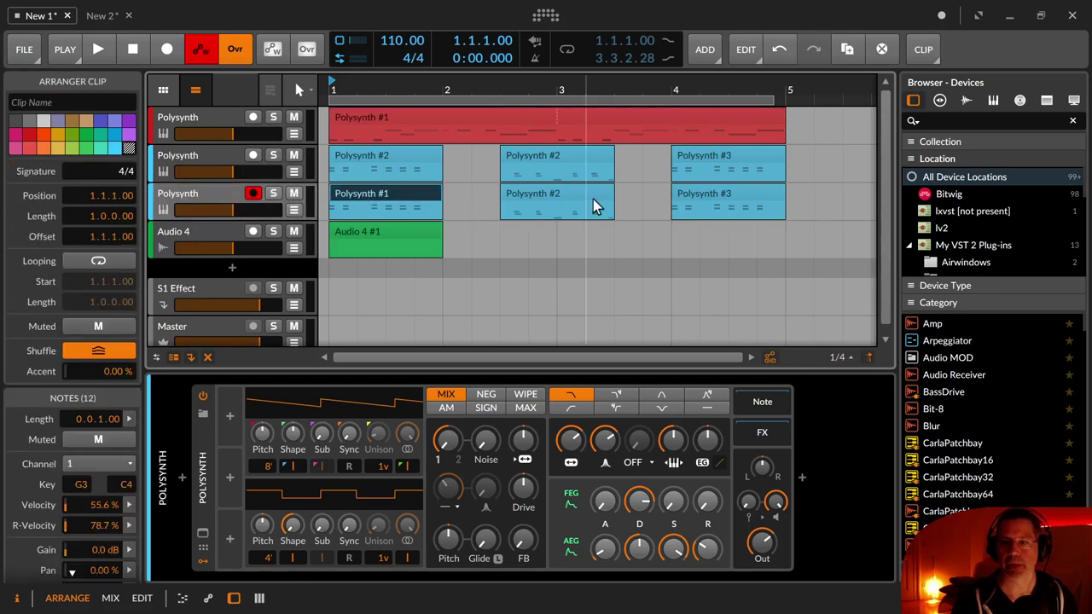
pyautogui.keyDown('shift'); pyautogui.click(697, 194); pyautogui.keyUp('shift')
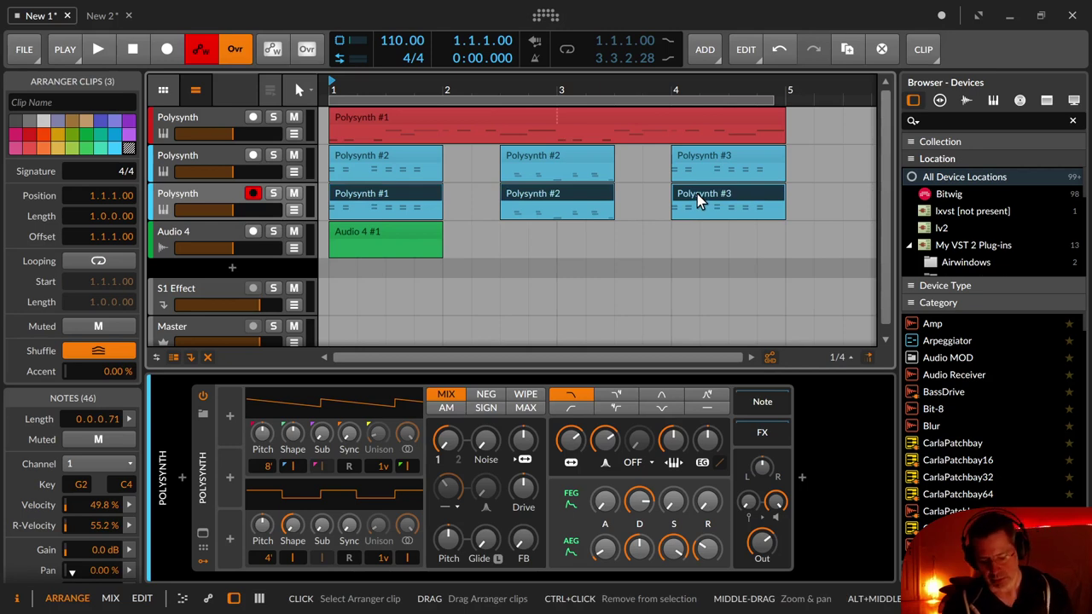
pyautogui.press('Delete')
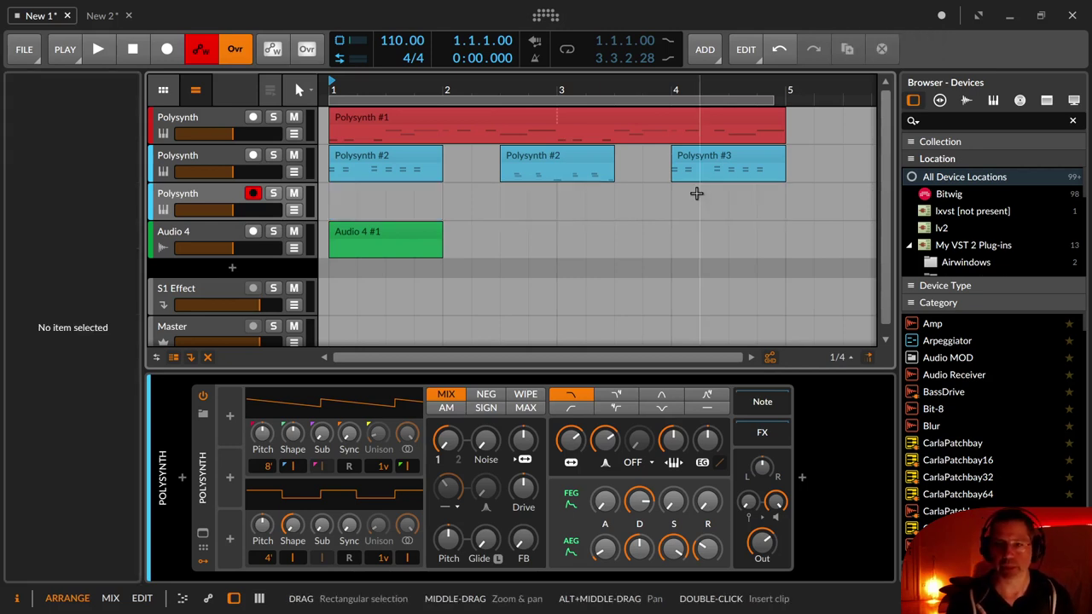
# Step: Show the automation lanes of the empty Polysynth track and set them to display all automated parameters
pyautogui.click(222, 200)
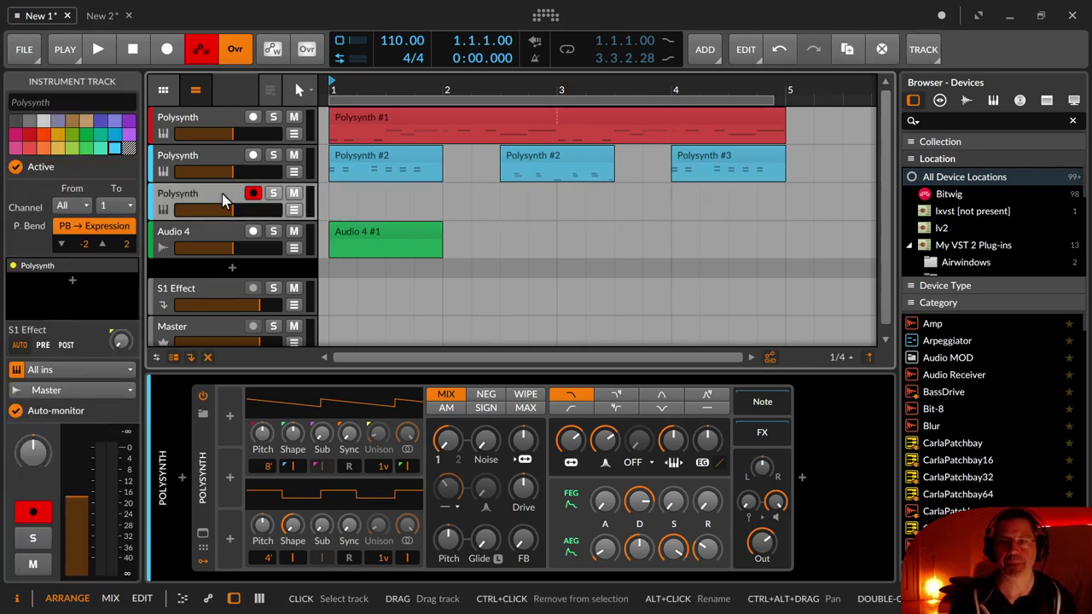
pyautogui.click(294, 211)
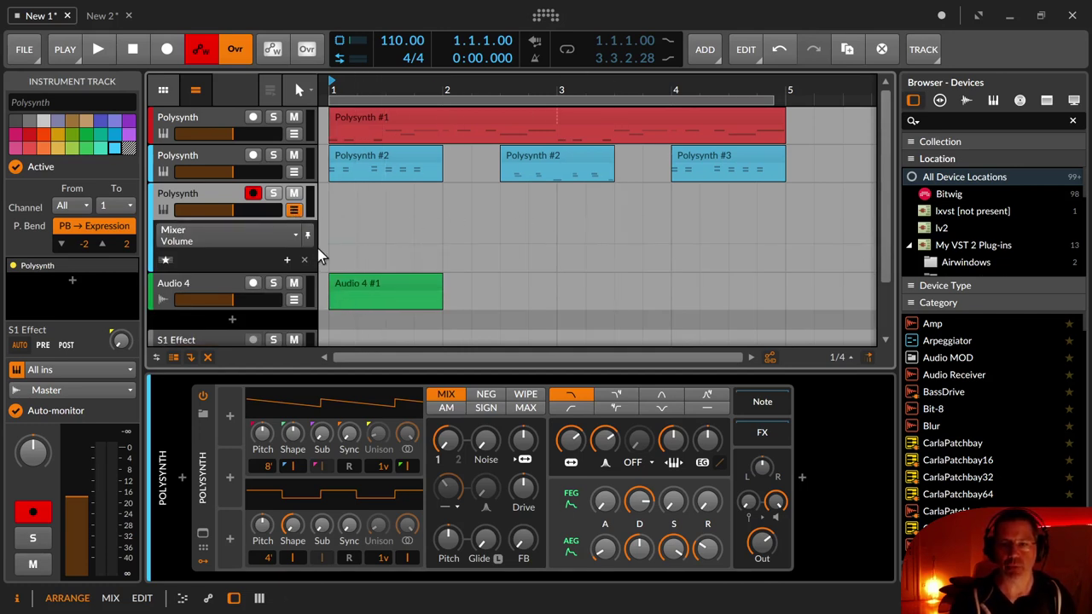
pyautogui.click(165, 263)
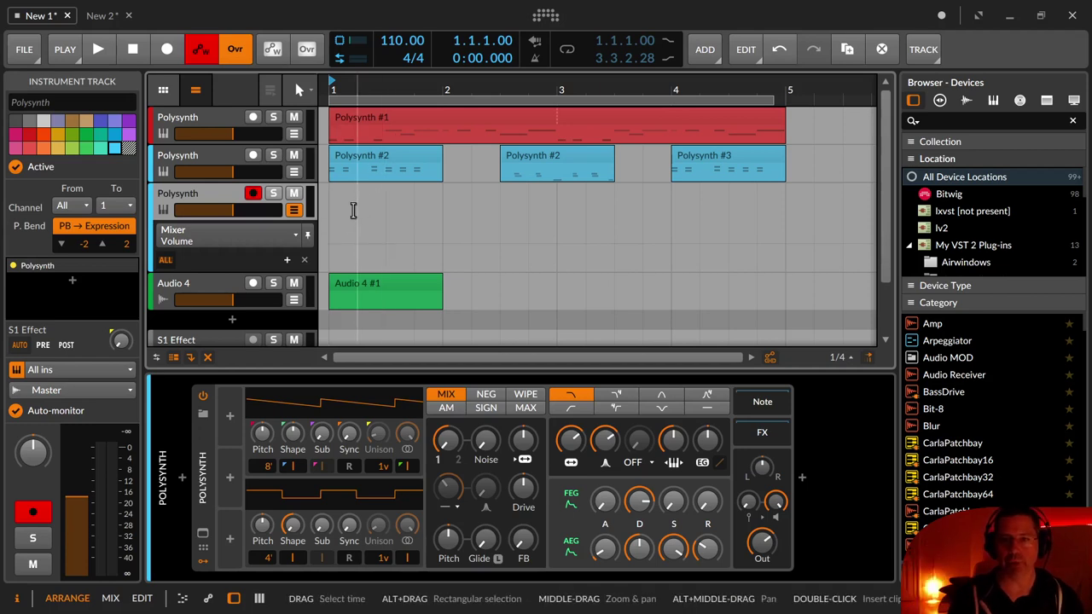
# Step: Record a take of notes with modulation automation from bar 1 onto the empty Polysynth track, stopping during bar 4
pyautogui.click(168, 51)
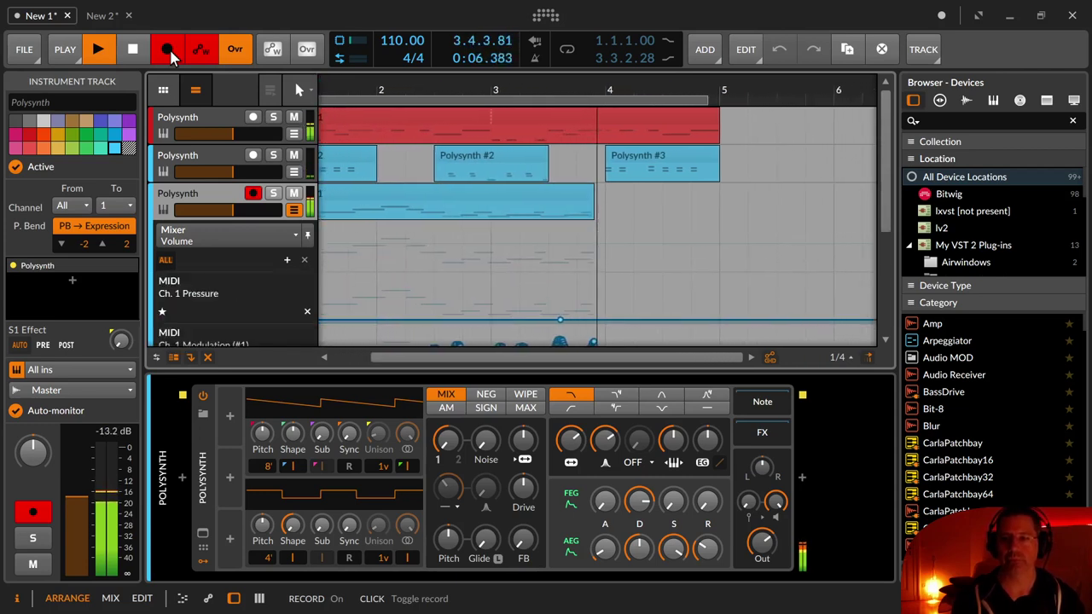
pyautogui.click(168, 50)
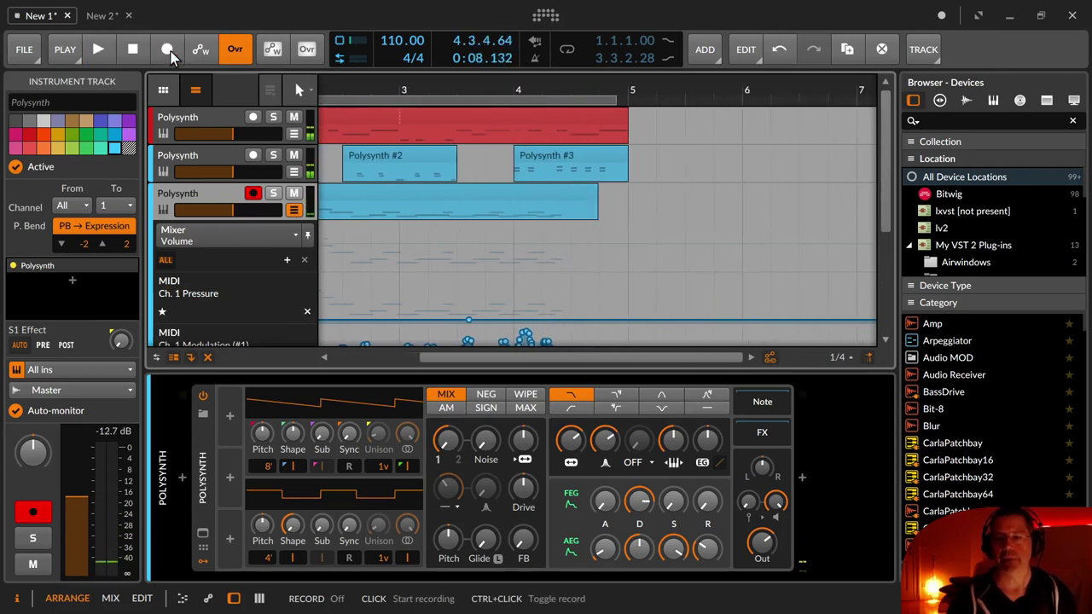
# Step: Inspect the recorded pressure and modulation lanes across the full take, and select the newly recorded Polysynth clip
pyautogui.scroll(-2, 383, 162)
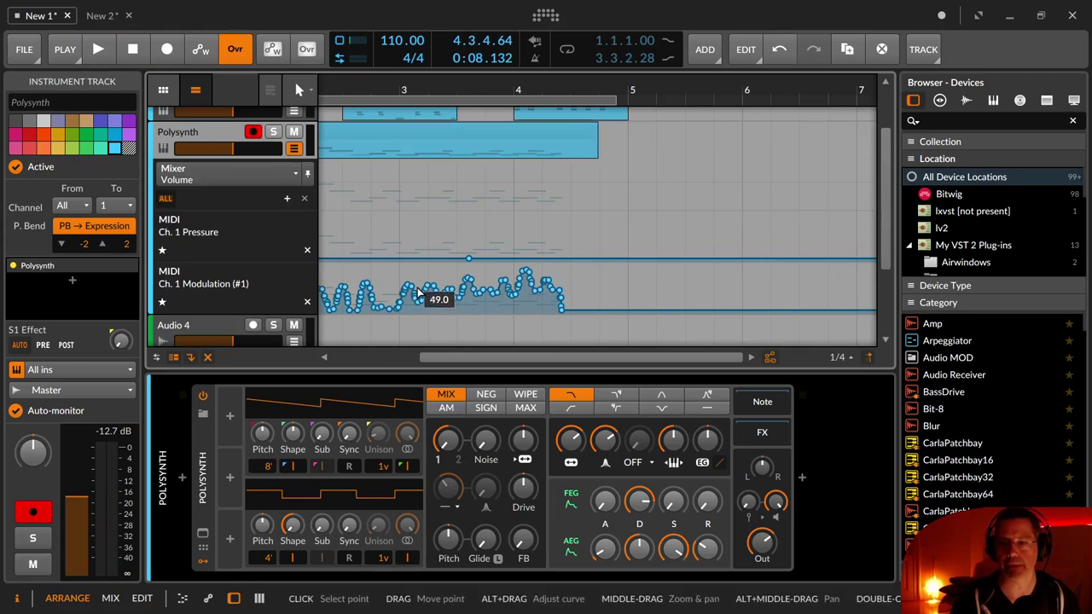
pyautogui.moveTo(408, 296); pyautogui.dragTo(506, 297)
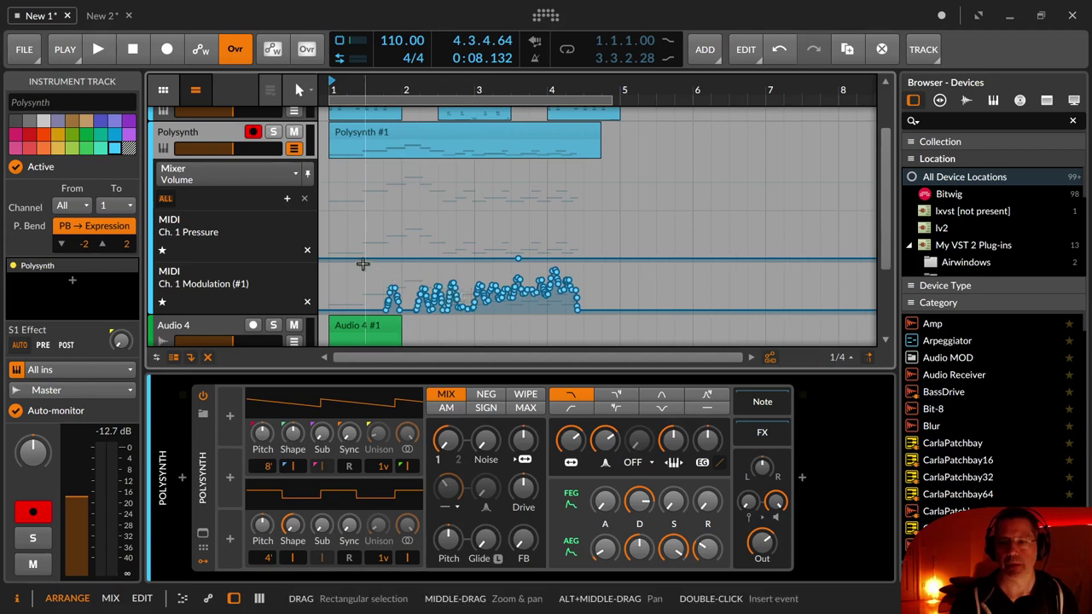
pyautogui.click(441, 138)
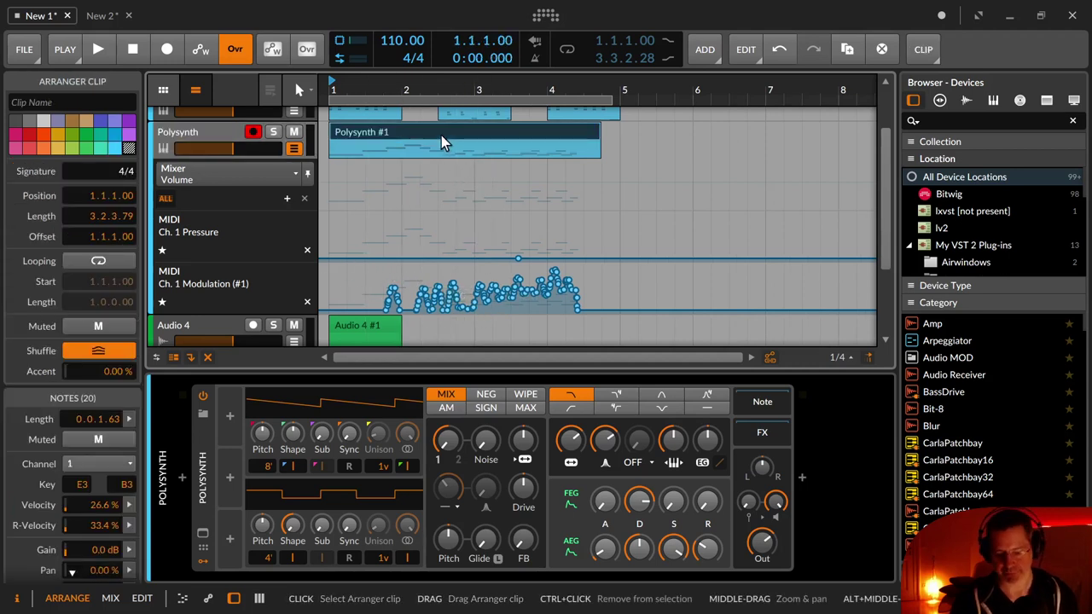
# Step: Delete the recorded Polysynth clip and clear its leftover automation, removing the Ch. 1 Pressure and Ch. 1 Modulation lanes
pyautogui.press('Delete')
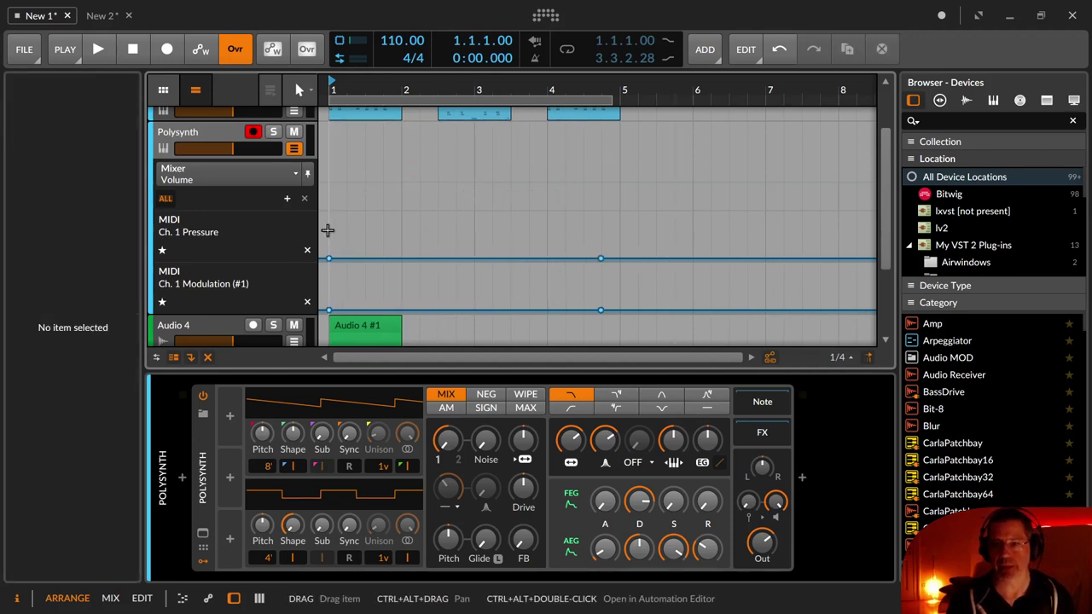
pyautogui.moveTo(322, 229); pyautogui.dragTo(661, 338)
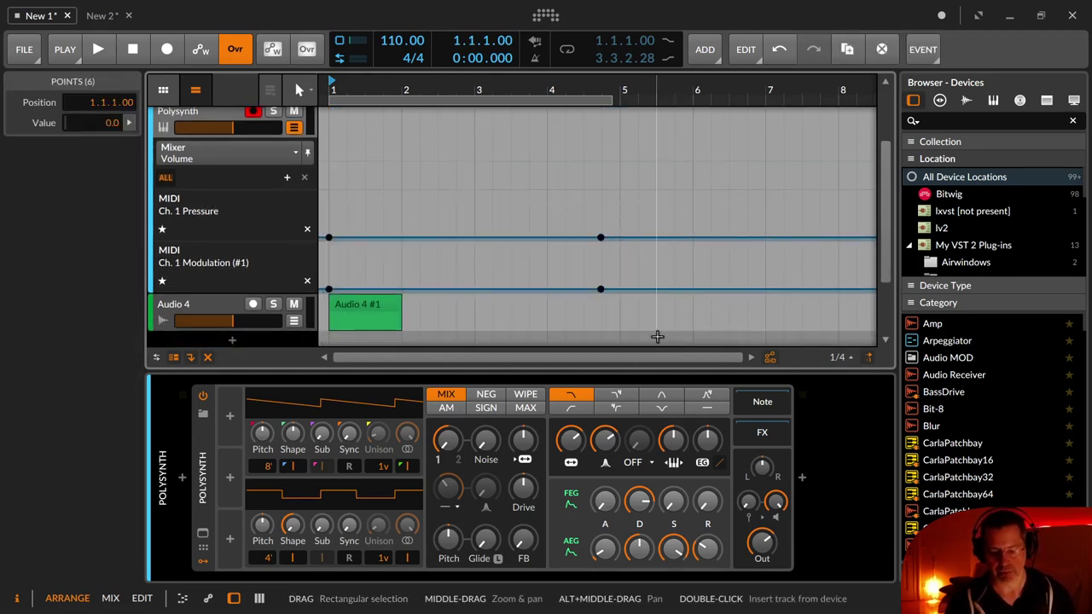
pyautogui.click(664, 282)
pyautogui.click(662, 288)
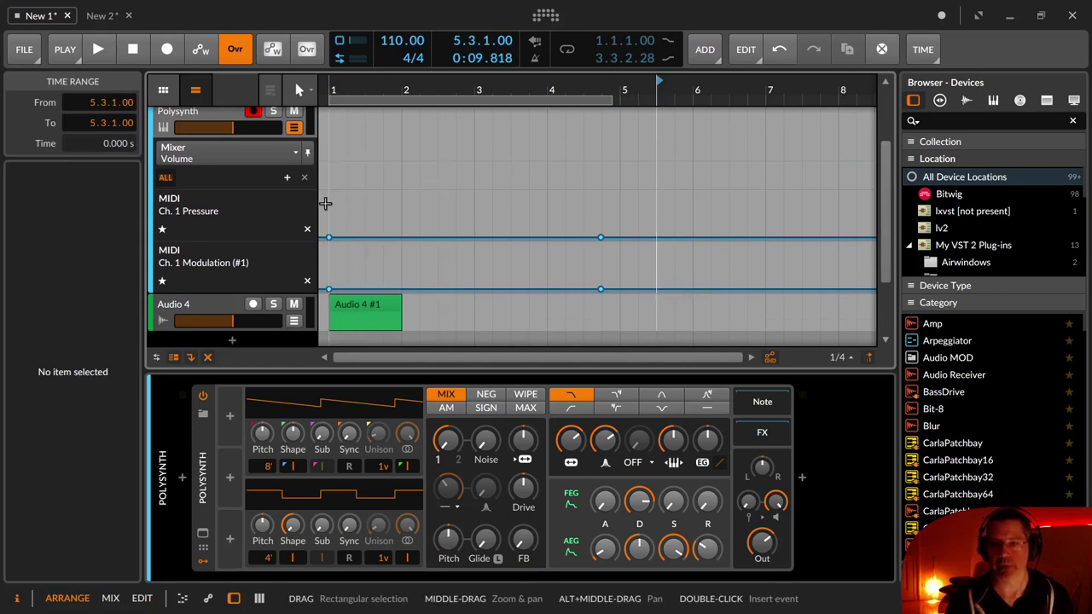
pyautogui.moveTo(324, 204); pyautogui.dragTo(606, 294)
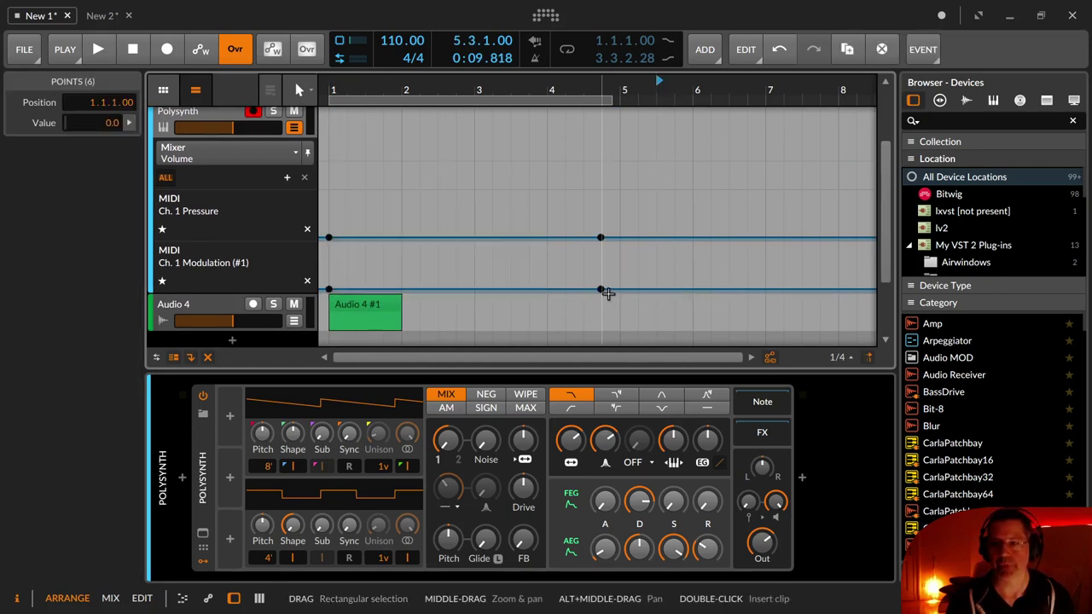
pyautogui.click(607, 293)
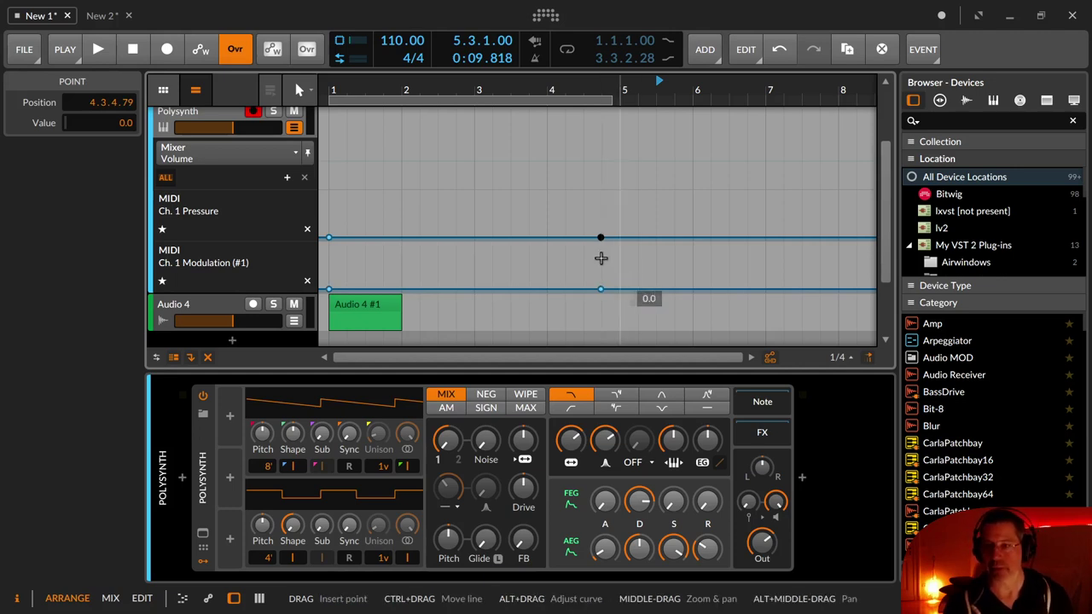
pyautogui.moveTo(324, 204); pyautogui.dragTo(618, 294)
pyautogui.press('Delete')
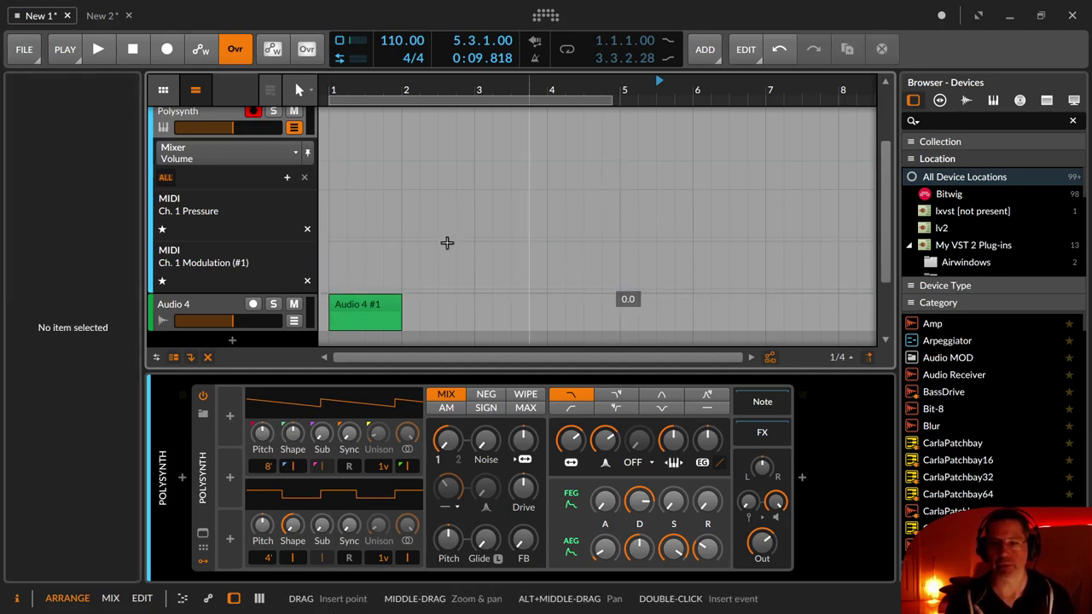
pyautogui.click(307, 232)
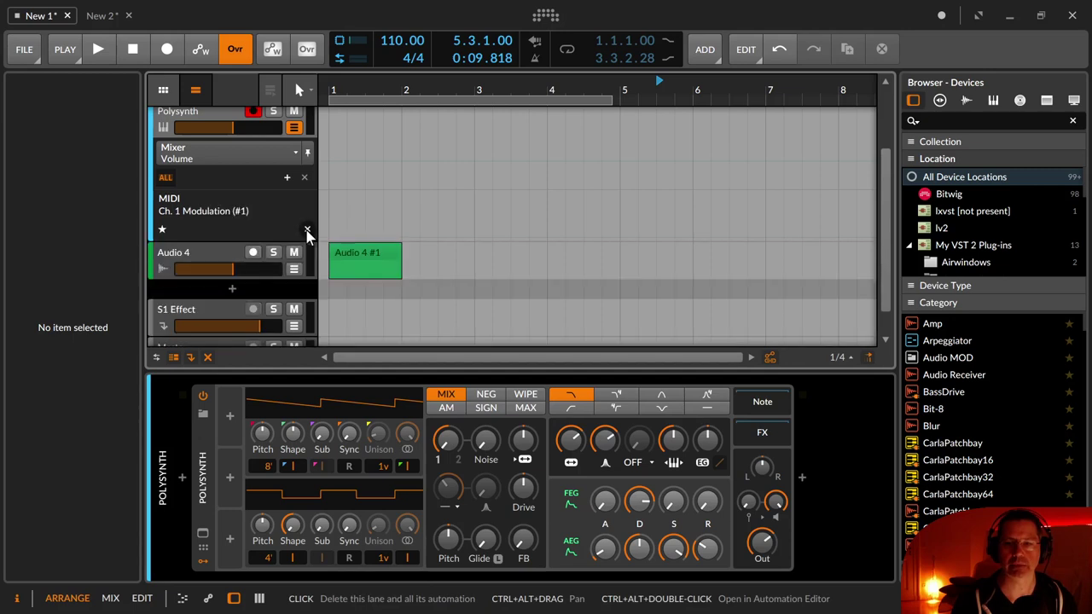
pyautogui.click(307, 232)
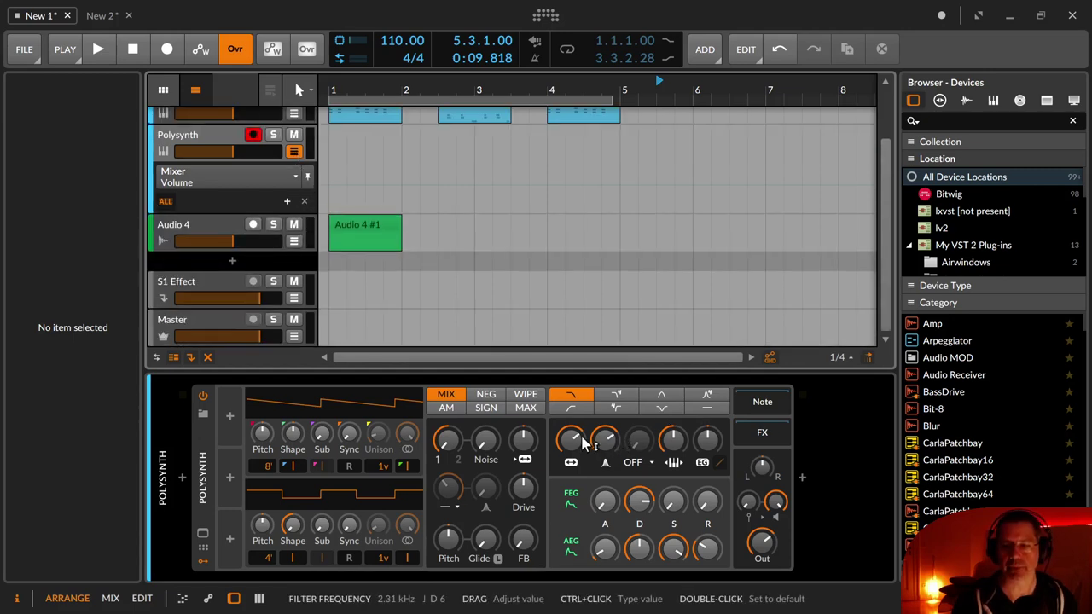
# Step: Lower the Polysynth filter frequency to about 622 Hz and add an automation lane for it
pyautogui.moveTo(580, 447); pyautogui.dragTo(573, 448)
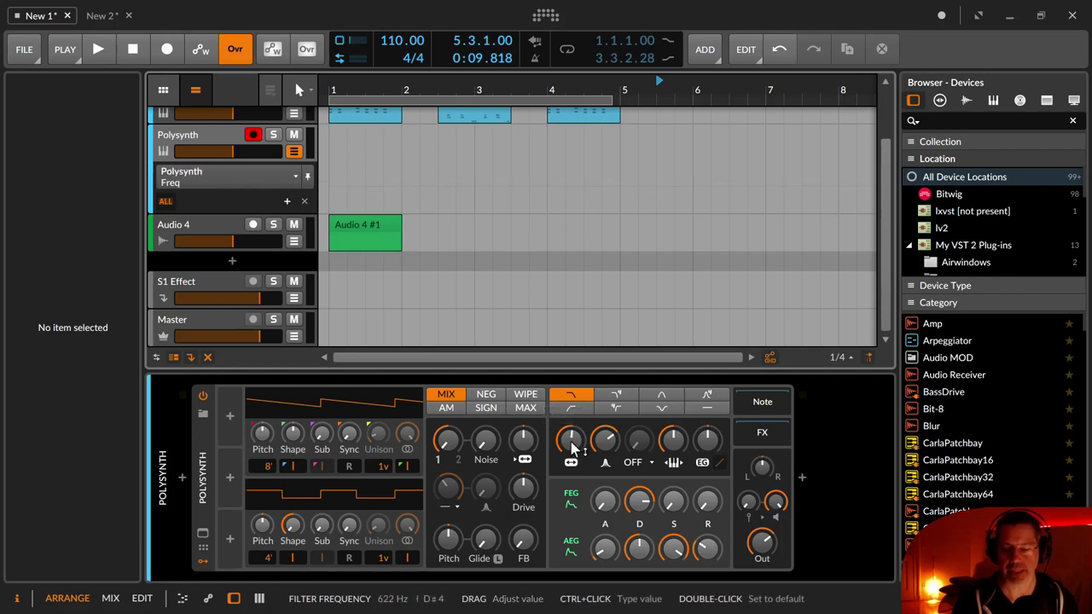
pyautogui.rightClick(573, 448)
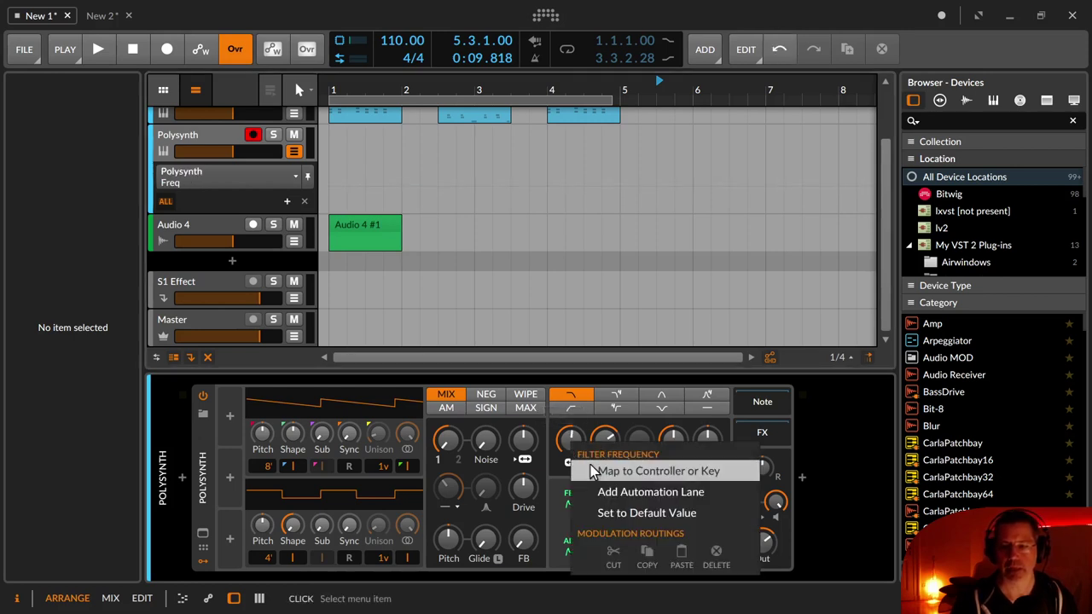
pyautogui.click(649, 493)
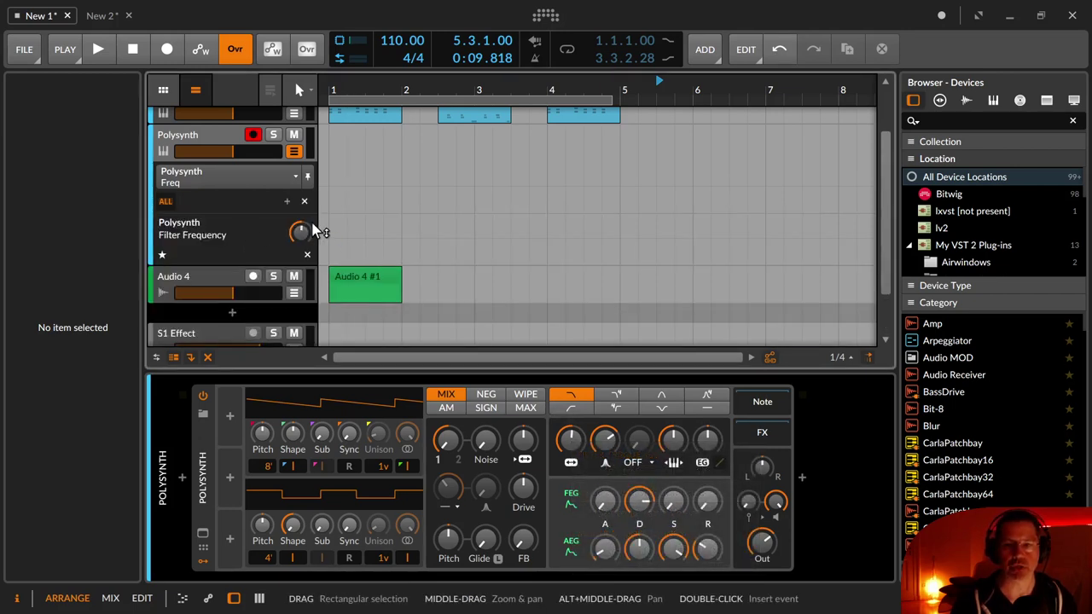
pyautogui.click(198, 51)
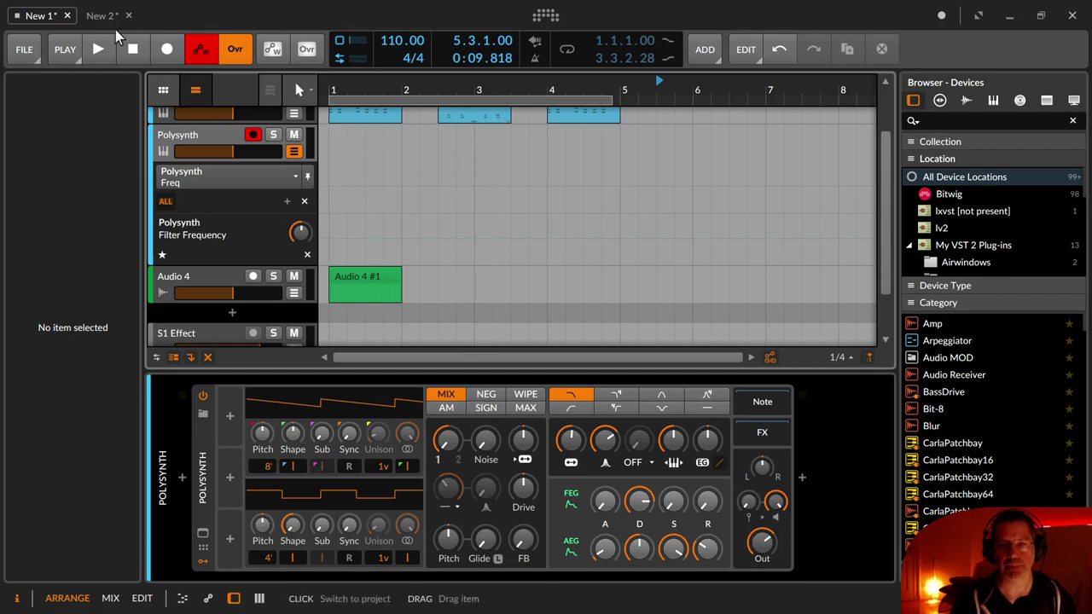
pyautogui.click(200, 51)
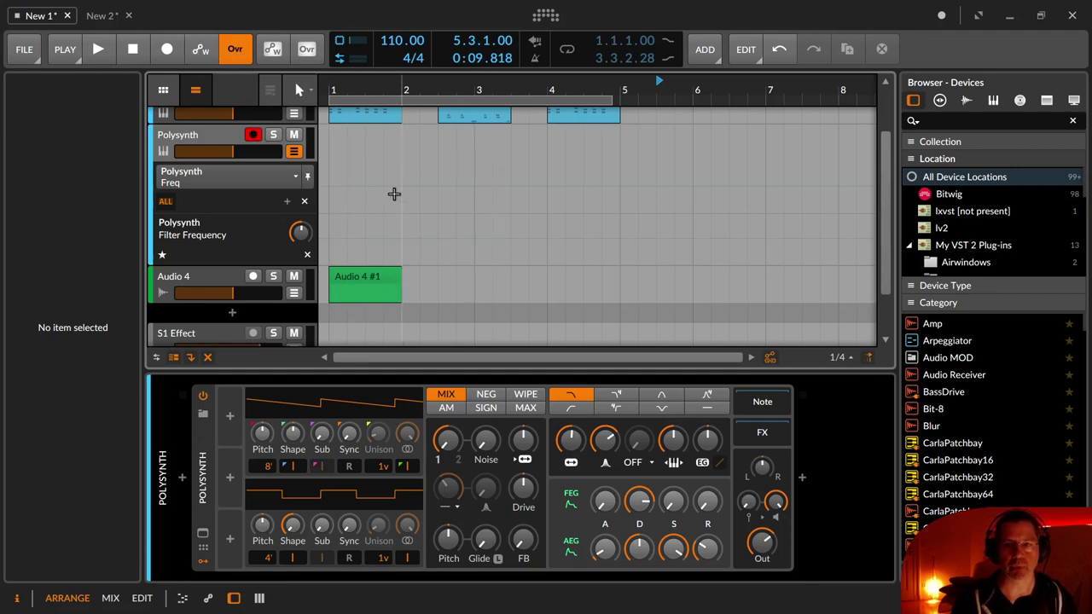
pyautogui.rightClick(644, 441)
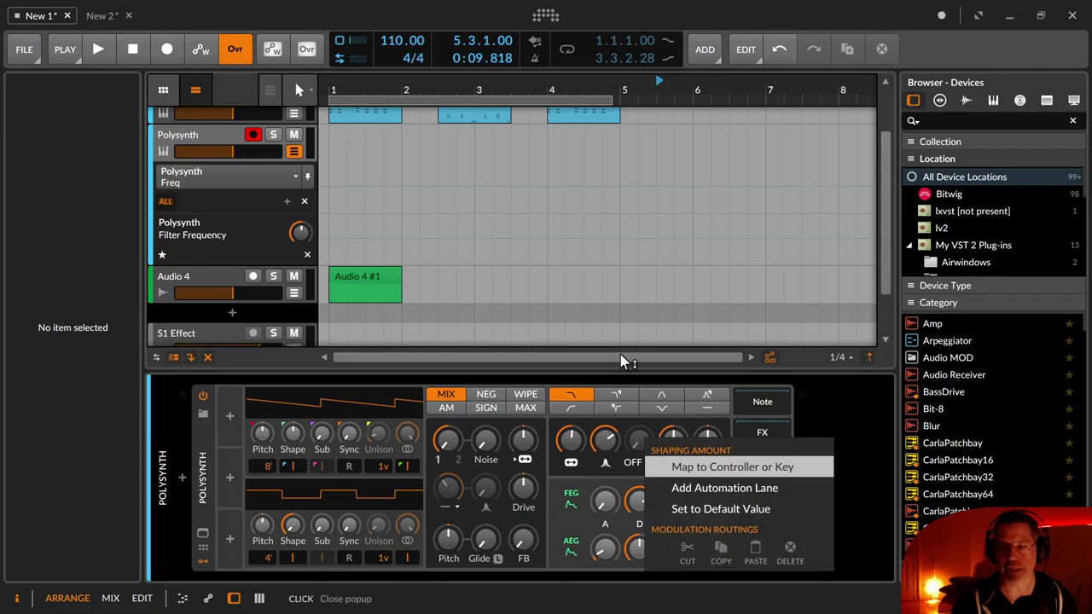
pyautogui.click(608, 289)
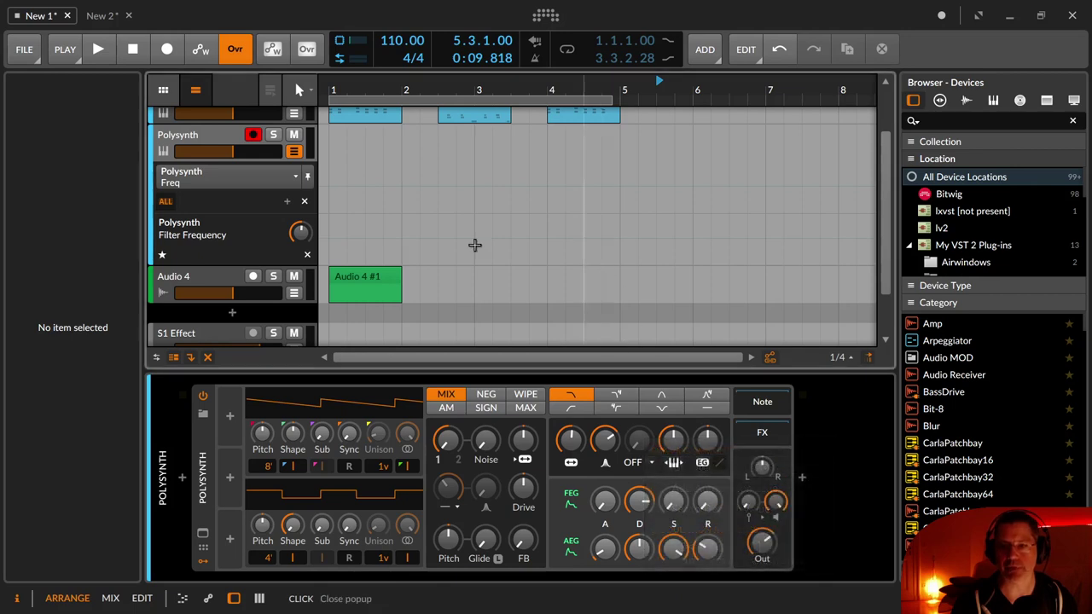
# Step: Stop listing all automated parameters on the Polysynth track and bring the oscillator 1/2 Mix parameter into its single automation lane
pyautogui.click(166, 203)
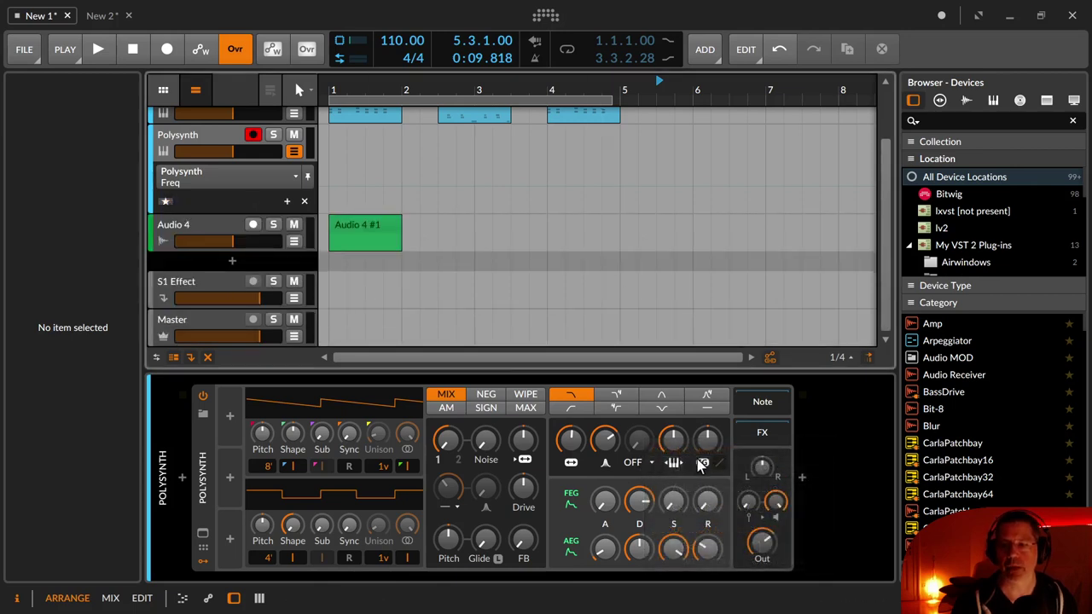
pyautogui.click(607, 552)
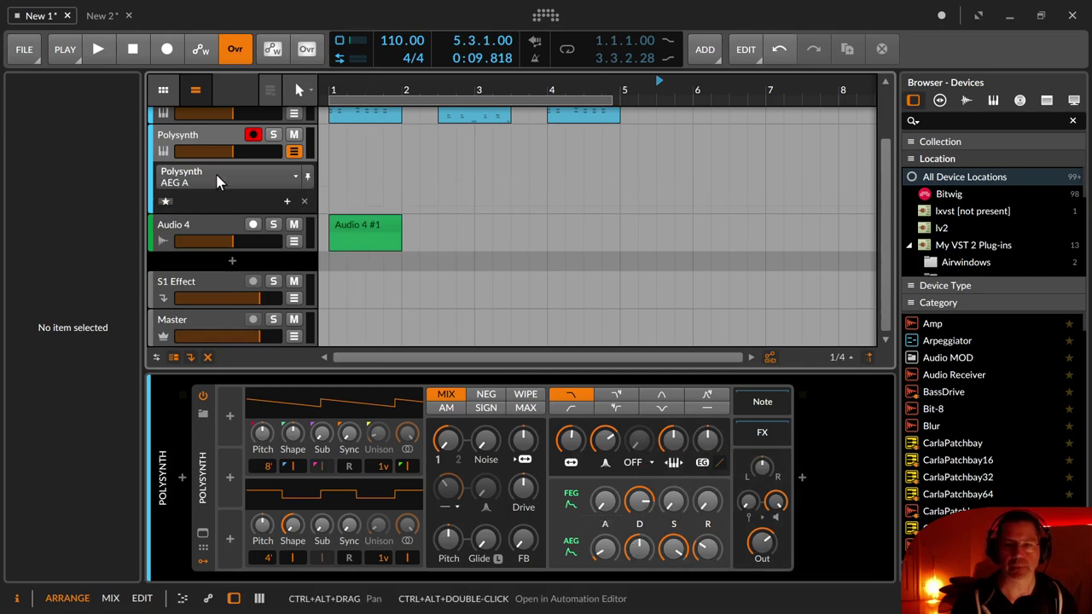
pyautogui.click(324, 433)
pyautogui.click(349, 435)
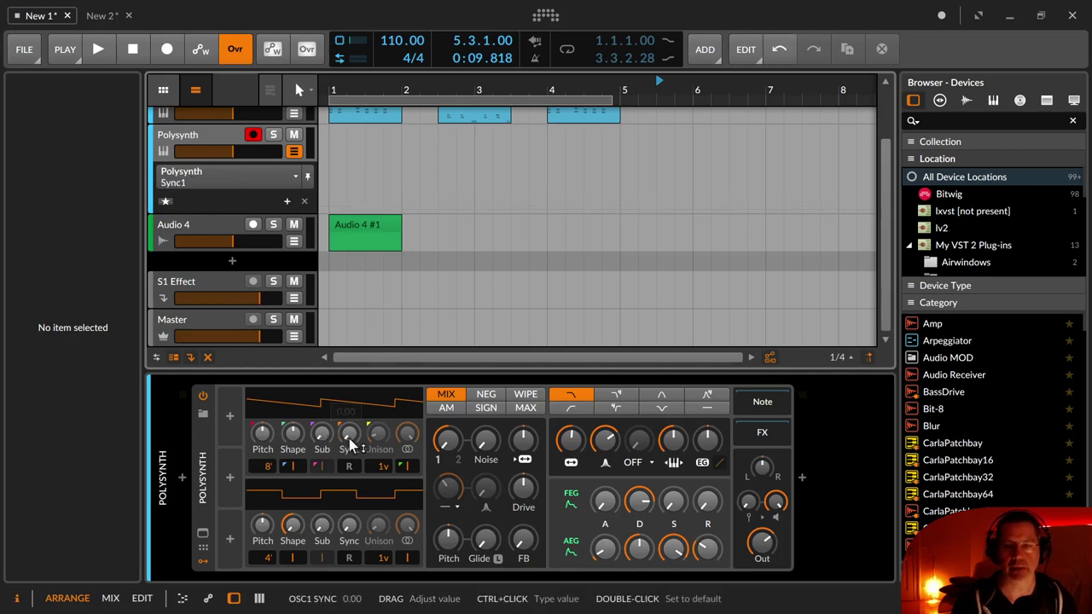
pyautogui.click(447, 443)
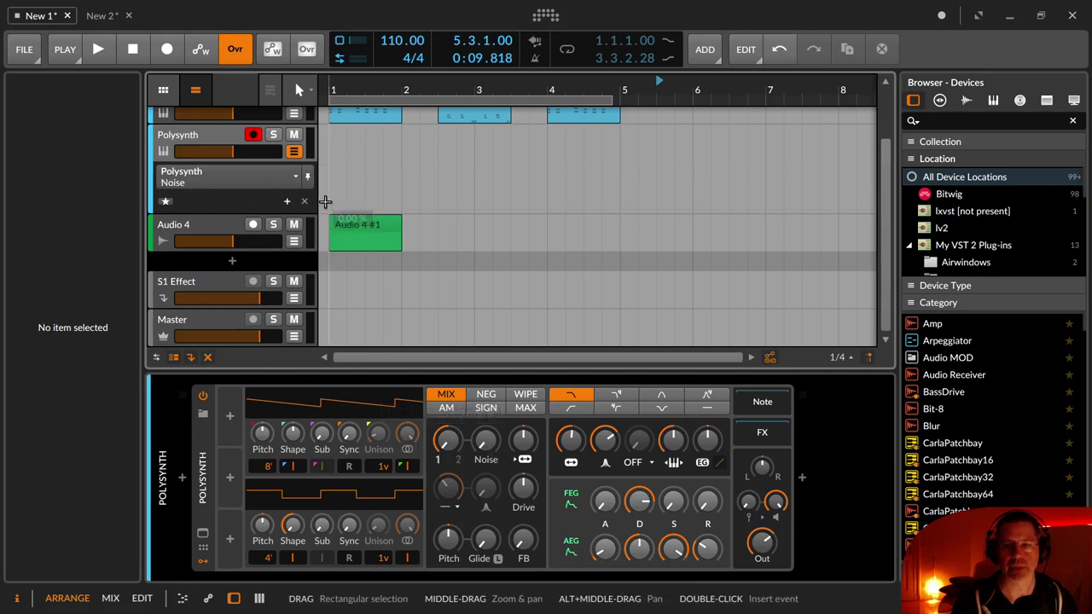
pyautogui.click(445, 442)
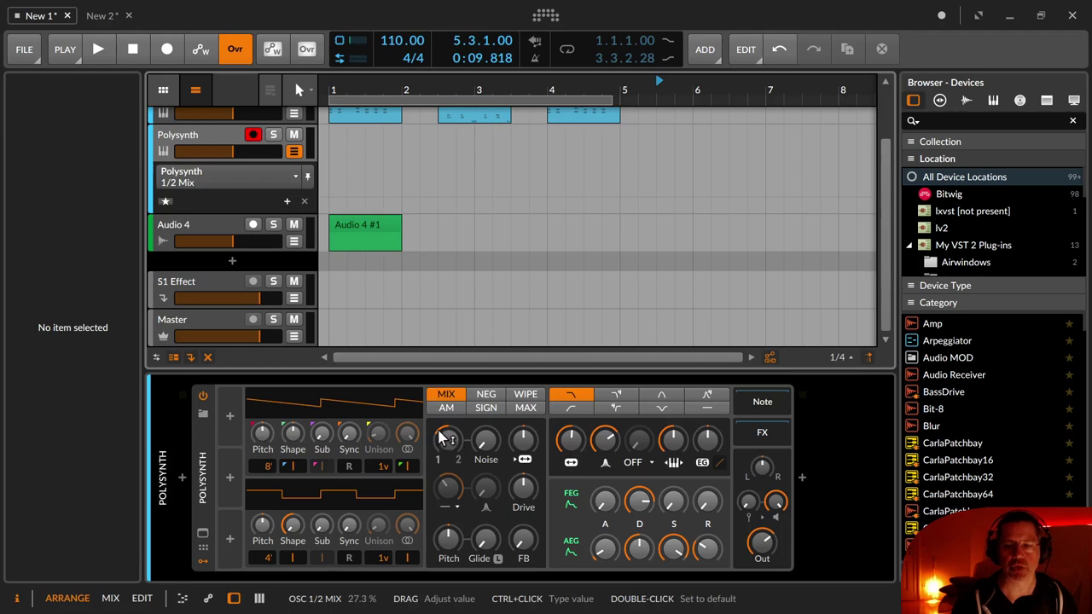
# Step: Draw a zigzag 1/2 Mix automation curve from bar 1 to bar 5, with 27.3 % at both ends and 0.00 % at 4.2.1.00
pyautogui.doubleClick(331, 196)
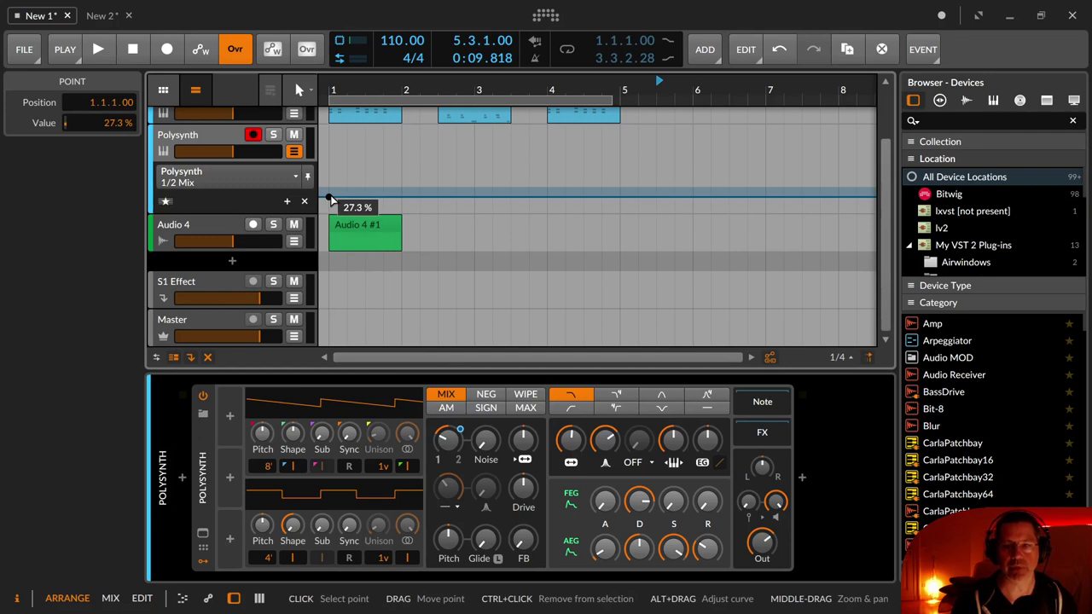
pyautogui.doubleClick(620, 197)
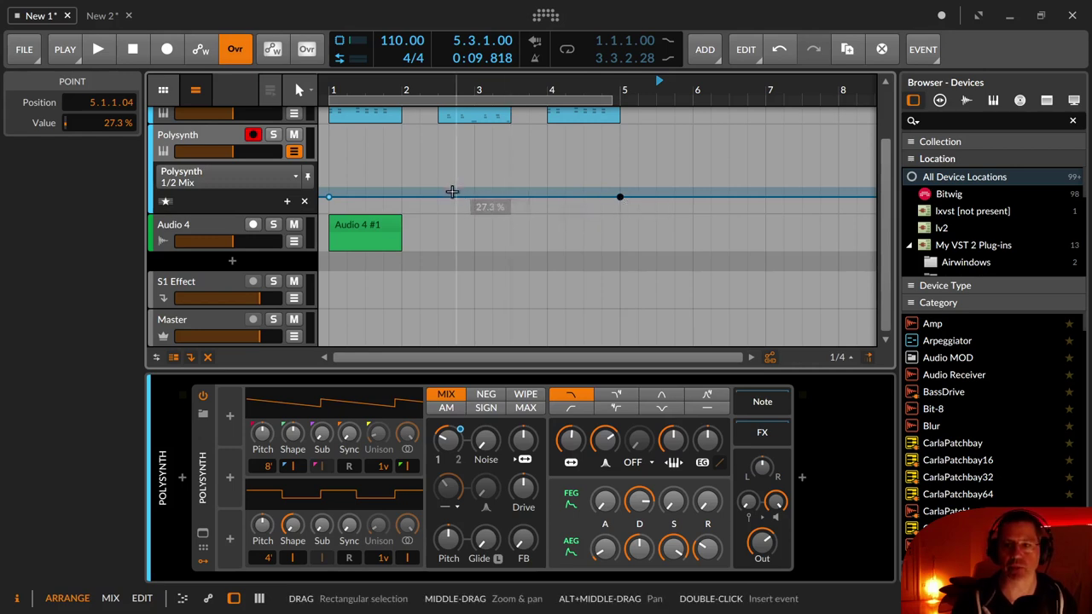
pyautogui.moveTo(401, 198); pyautogui.dragTo(565, 213)
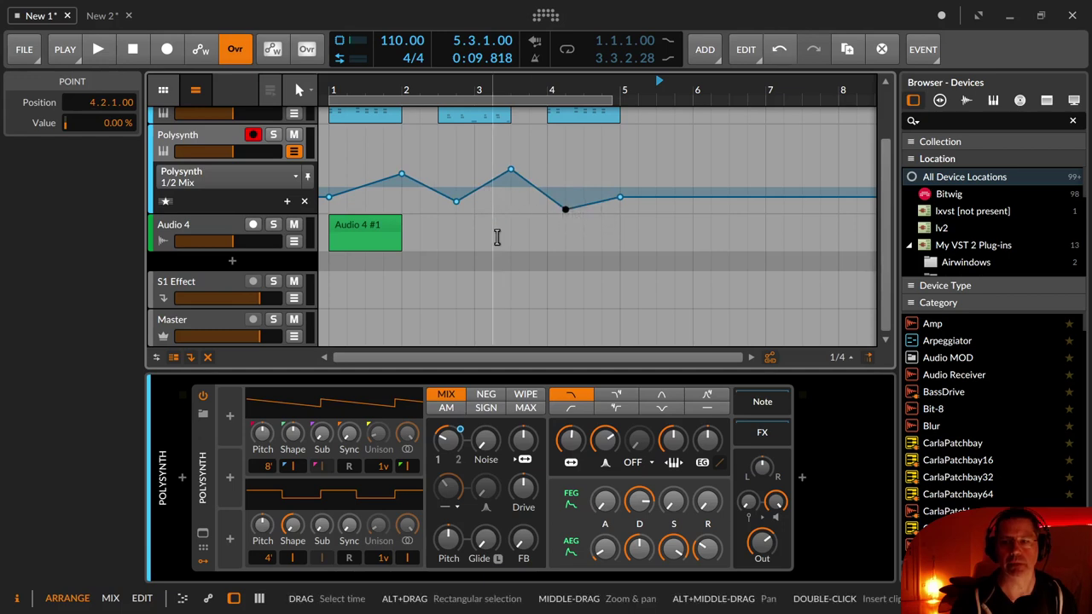
# Step: Solo the Polysynth track and play the arrangement from bar 1 to watch the 1/2 Mix knob follow its automation
pyautogui.click(94, 44)
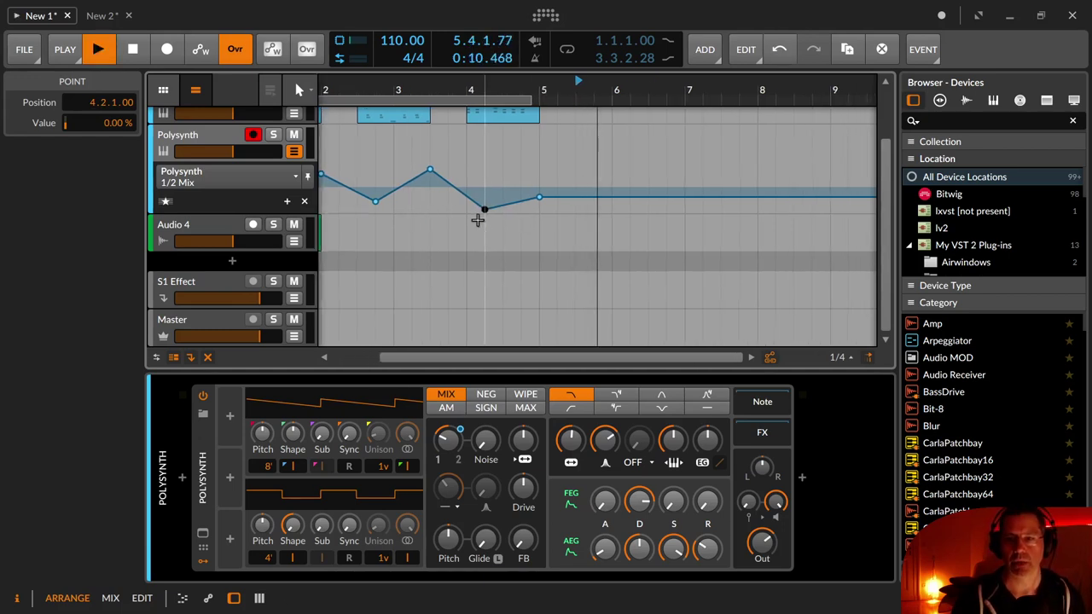
pyautogui.click(97, 53)
pyautogui.click(133, 49)
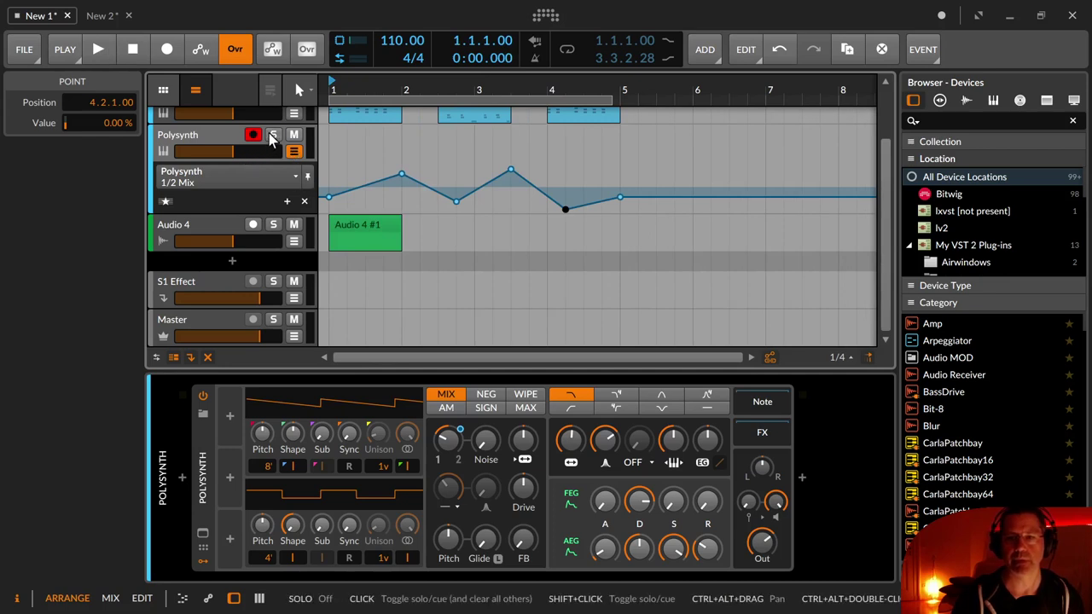
pyautogui.click(271, 139)
pyautogui.click(98, 49)
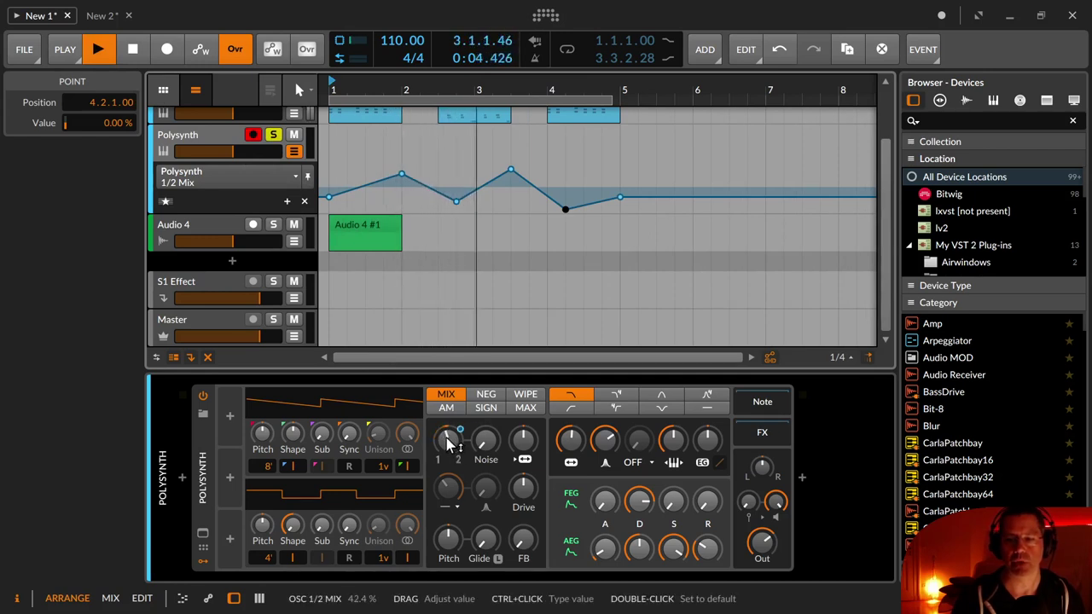
pyautogui.press('space')
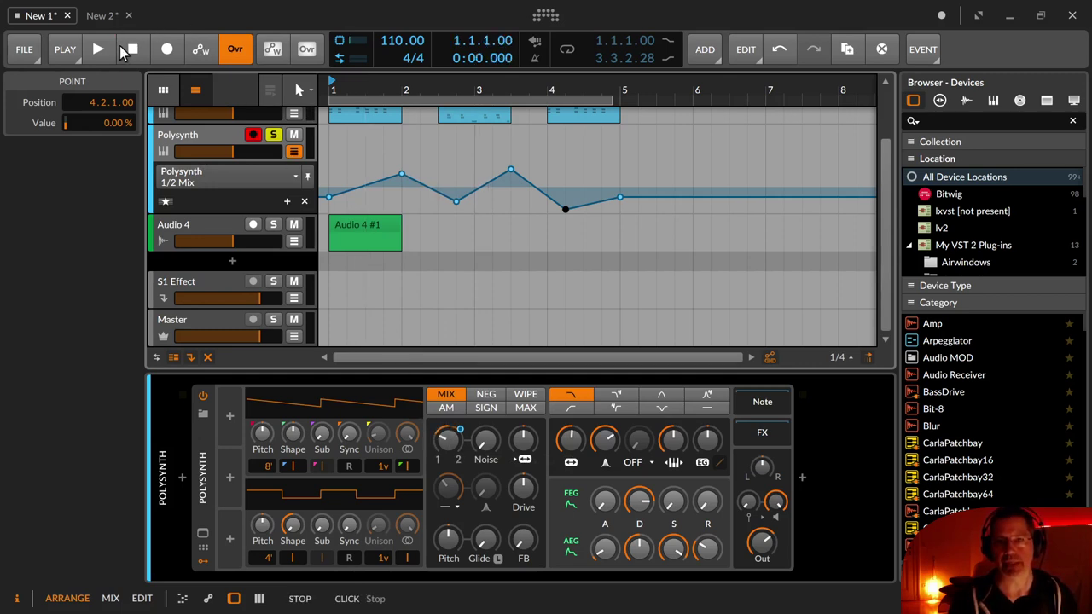
# Step: Override the automated 1/2 Mix value by hand during playback, stop in bar 2, and restore automation control
pyautogui.click(98, 49)
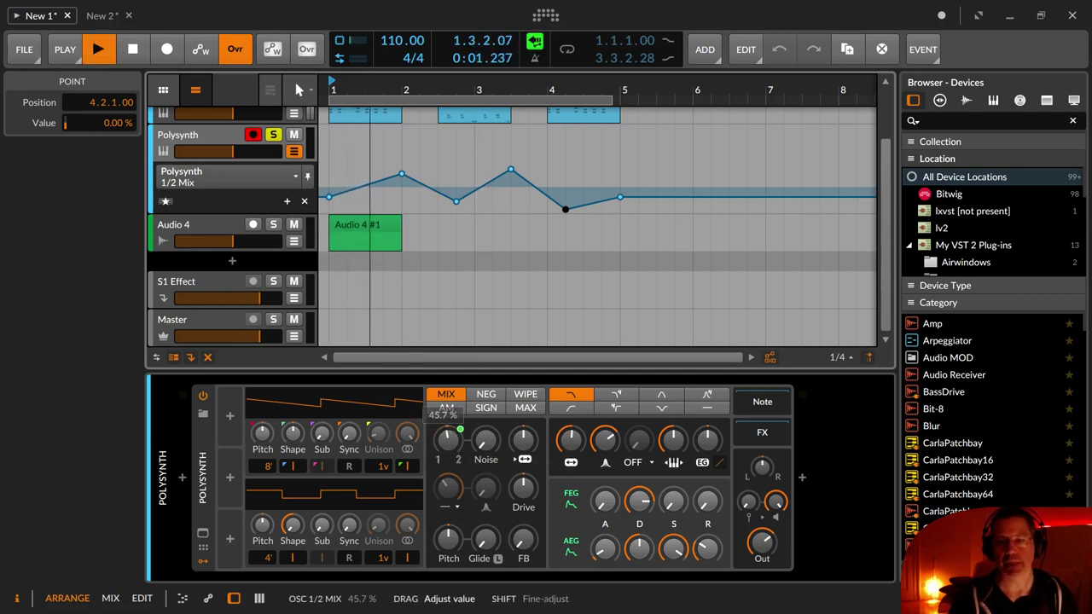
pyautogui.moveTo(453, 439)
pyautogui.mouseDown()
pyautogui.moveTo(456, 452)
pyautogui.moveTo(464, 433)
pyautogui.mouseUp()
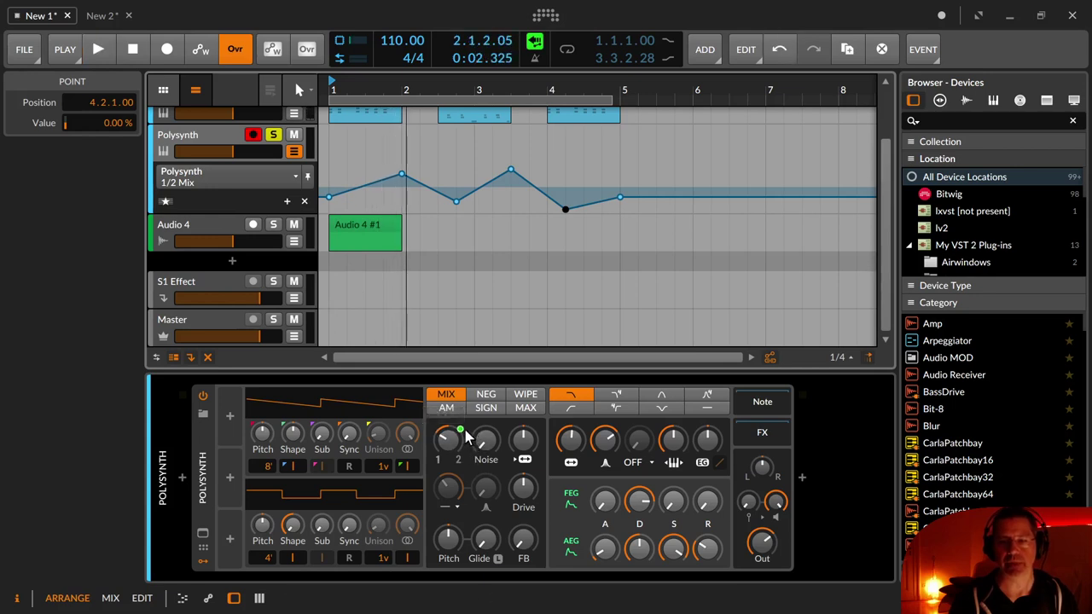
pyautogui.press('ctrl+super')
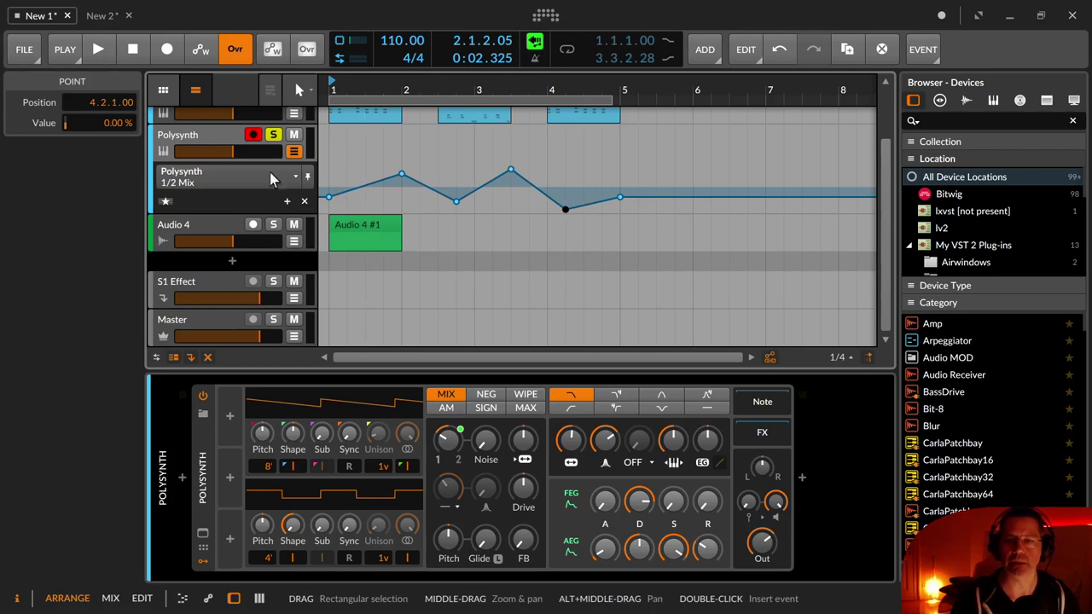
pyautogui.click(535, 43)
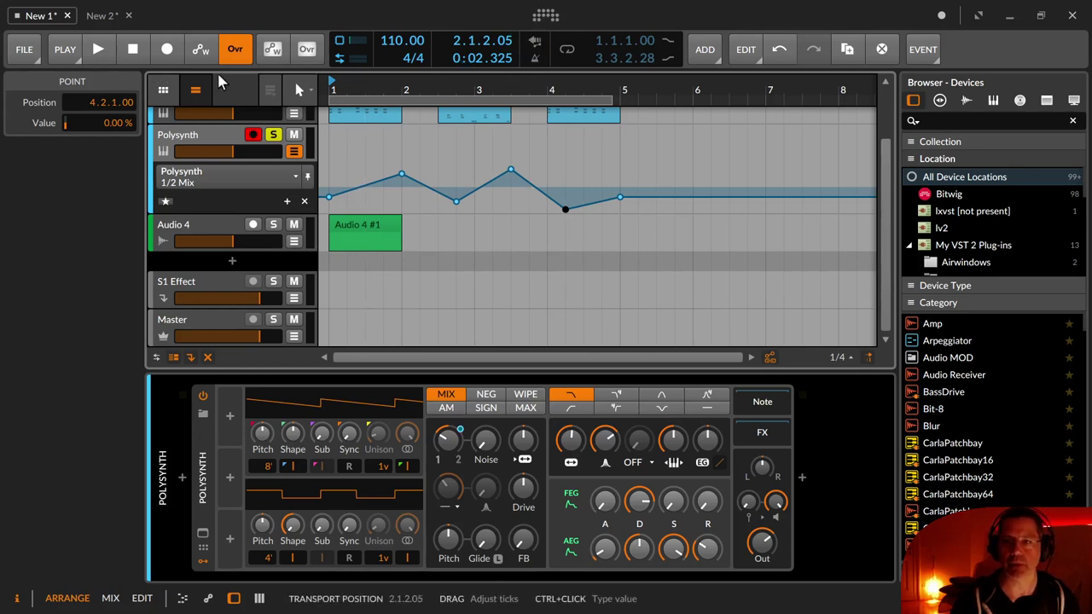
# Step: Replay from bar 1 while again turning down the automated 1/2 Mix knob, stop, and return the parameter to its automation
pyautogui.click(132, 49)
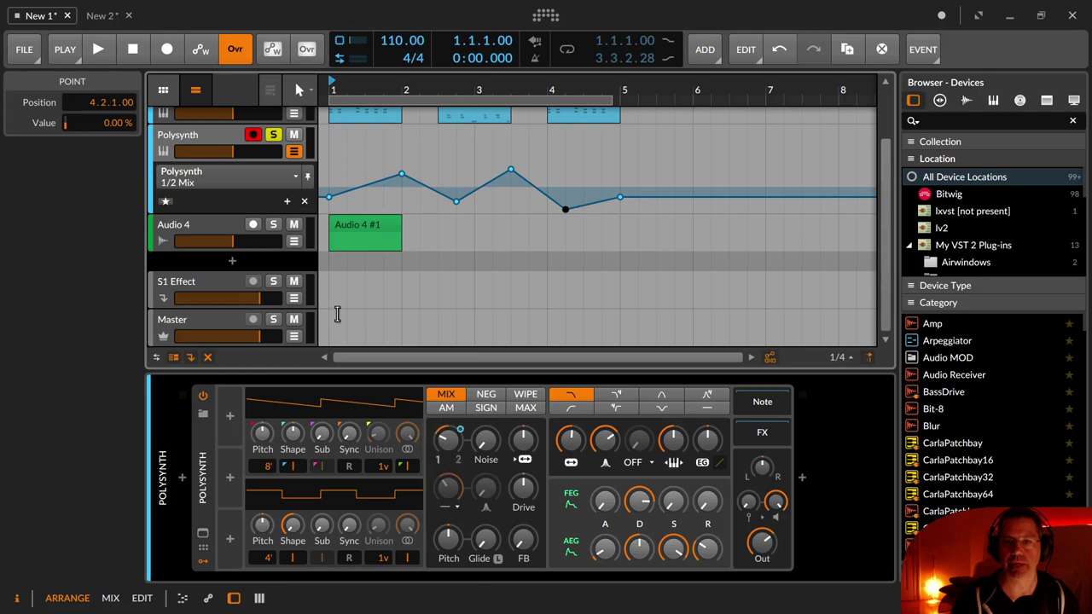
pyautogui.click(98, 48)
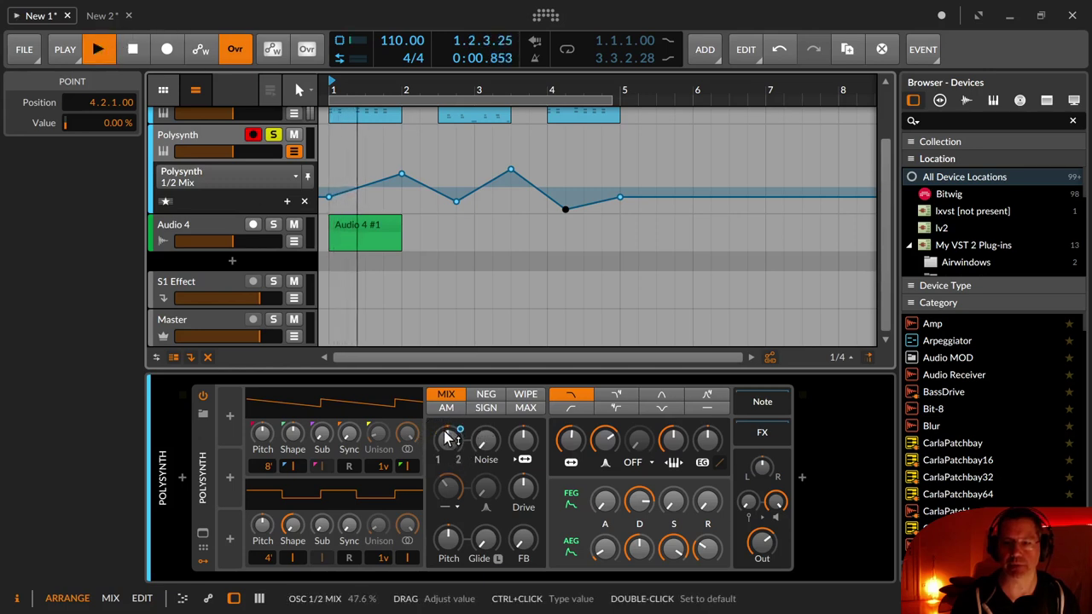
pyautogui.moveTo(446, 437); pyautogui.dragTo(446, 465)
pyautogui.press('space')
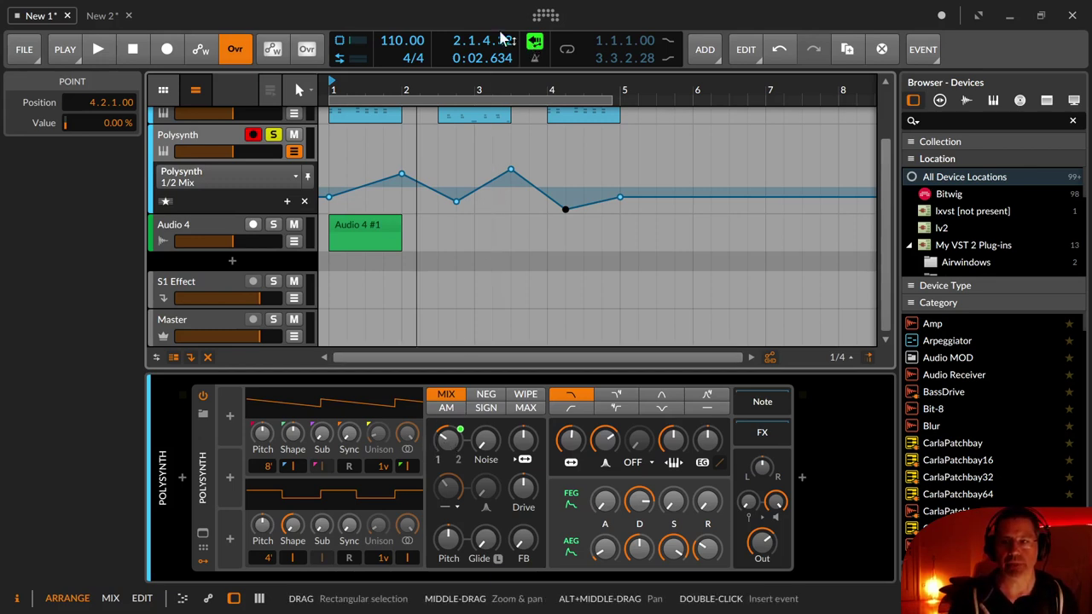
pyautogui.click(534, 44)
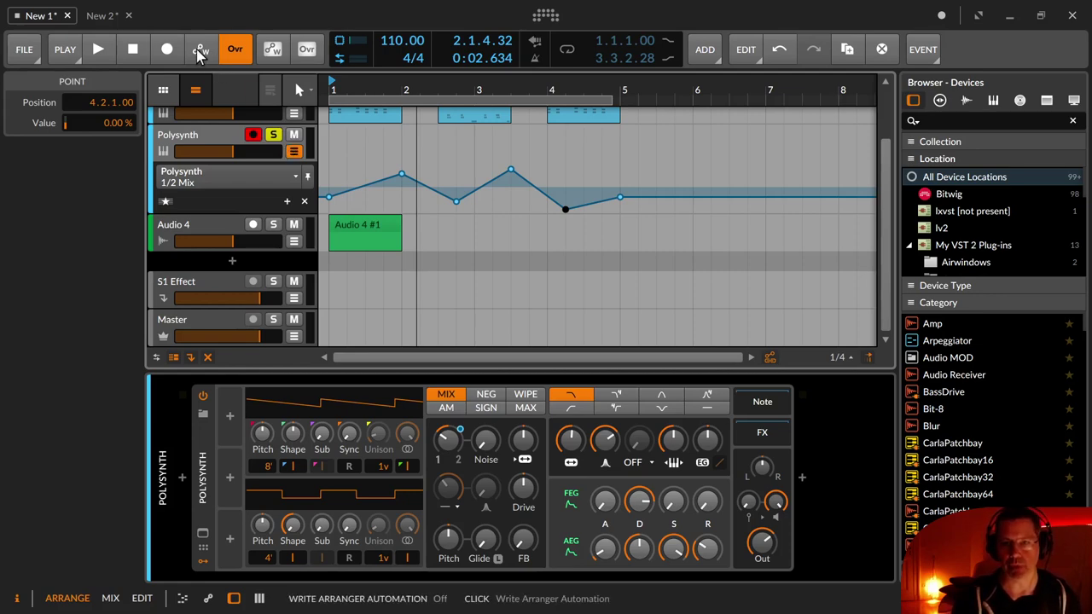
# Step: Switch Arranger automation writing on and back off in the playback settings
pyautogui.click(66, 50)
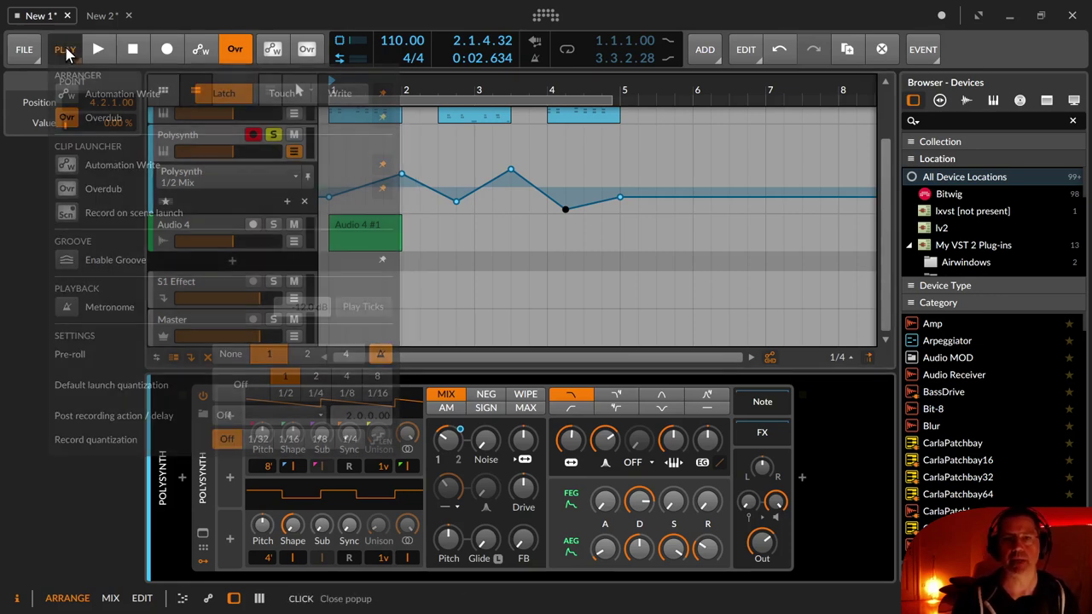
pyautogui.click(67, 96)
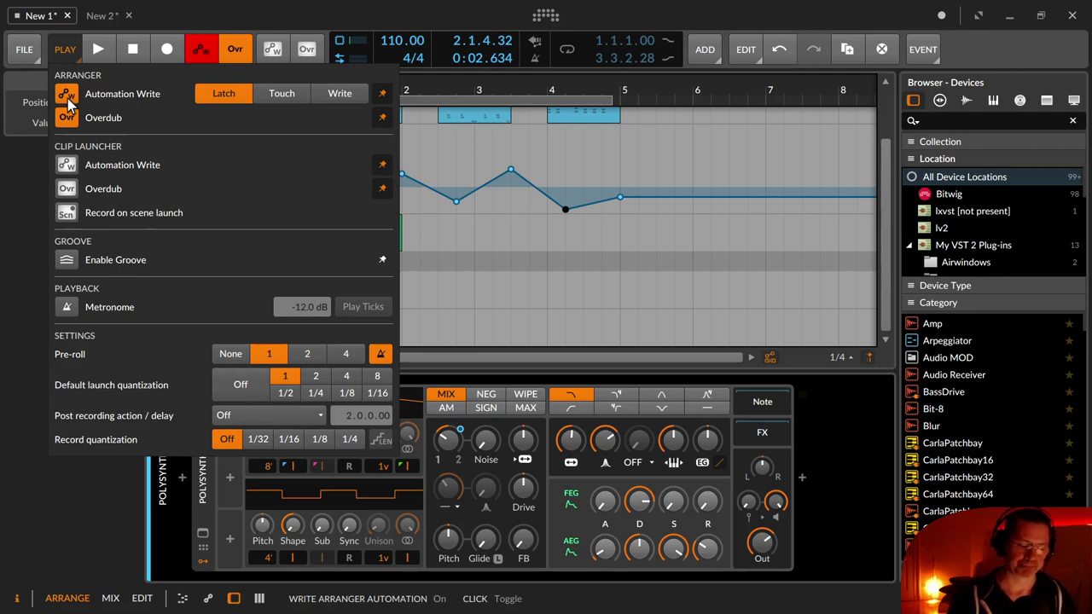
pyautogui.click(67, 95)
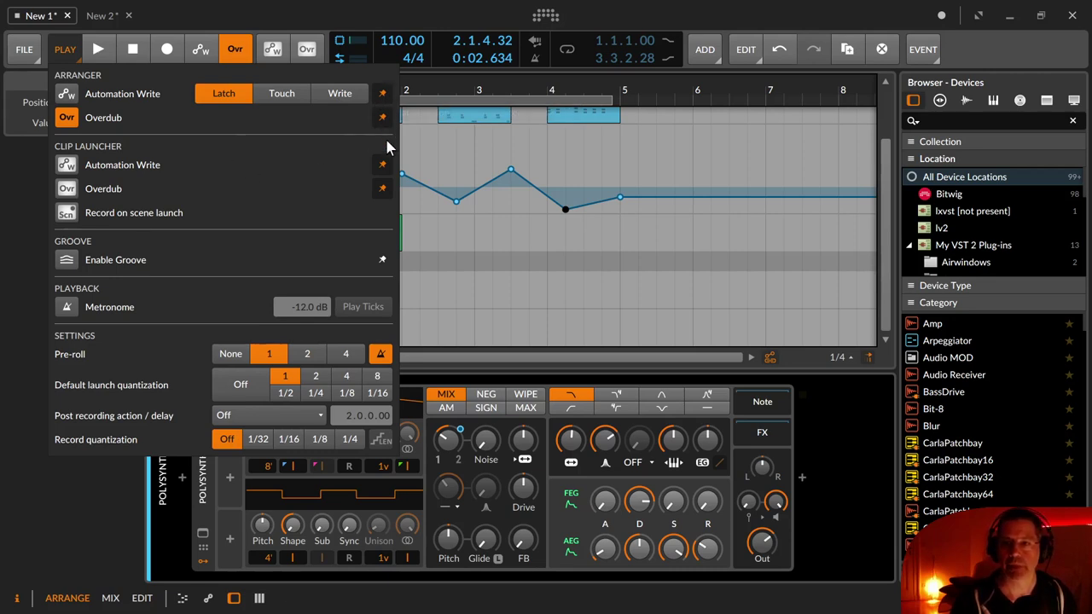
# Step: Pin the Enable Groove control to the toolbar and unpin it again
pyautogui.click(384, 259)
pyautogui.click(383, 259)
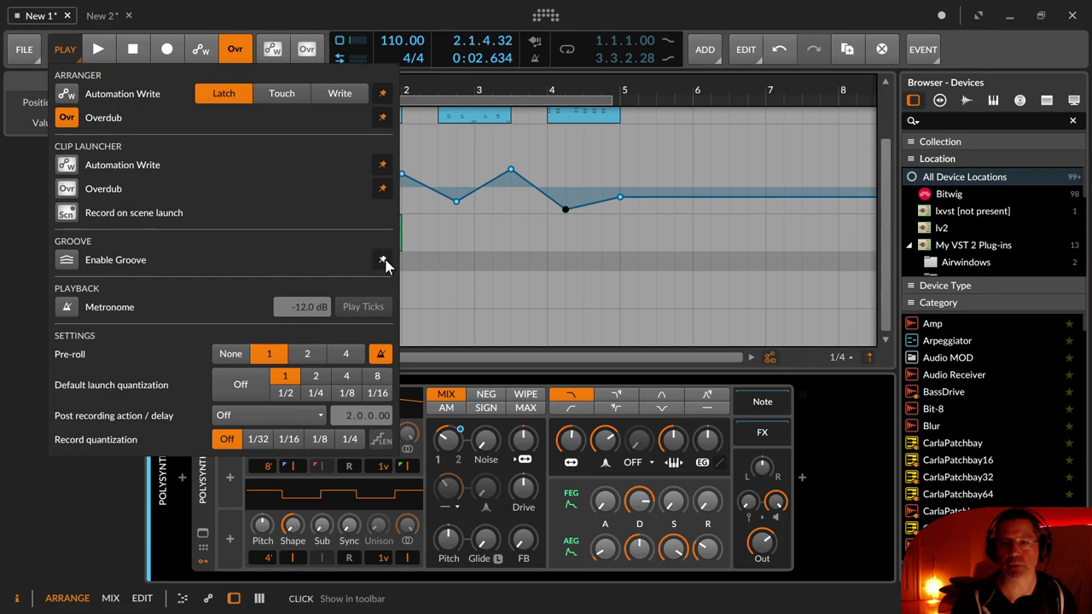
pyautogui.click(384, 260)
pyautogui.click(385, 261)
pyautogui.click(383, 260)
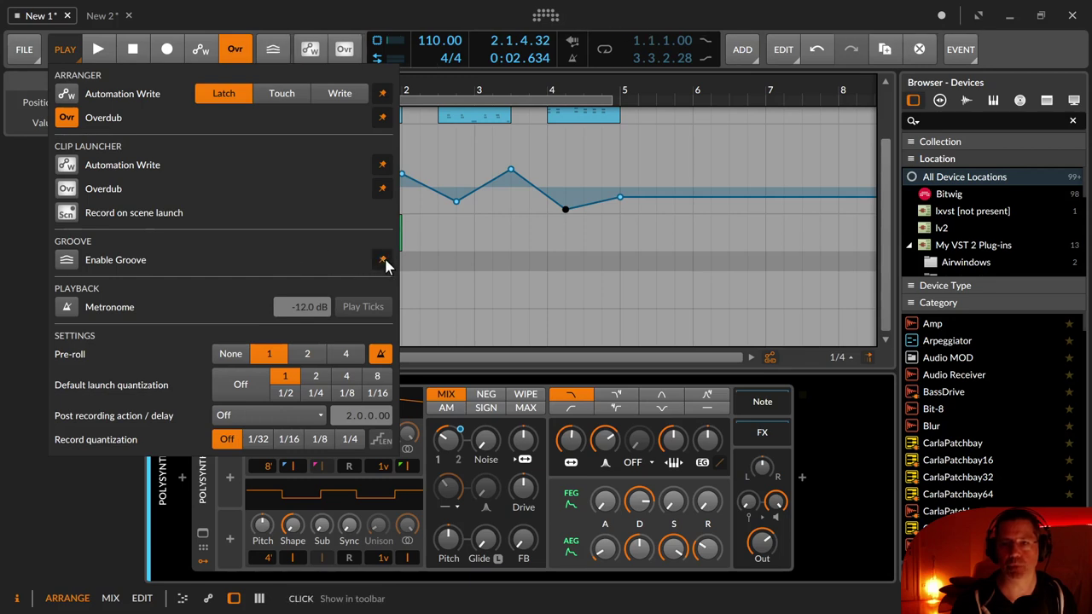
pyautogui.click(384, 260)
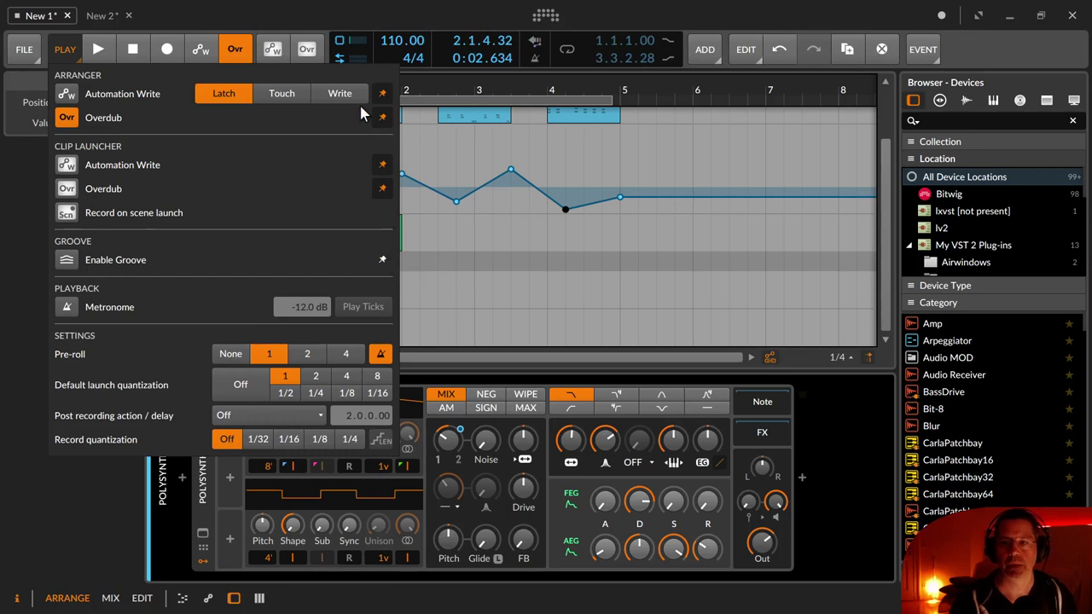
# Step: Toggle Arranger Automation Write in Latch mode, leaving it switched off
pyautogui.click(64, 94)
pyautogui.click(64, 93)
pyautogui.click(64, 95)
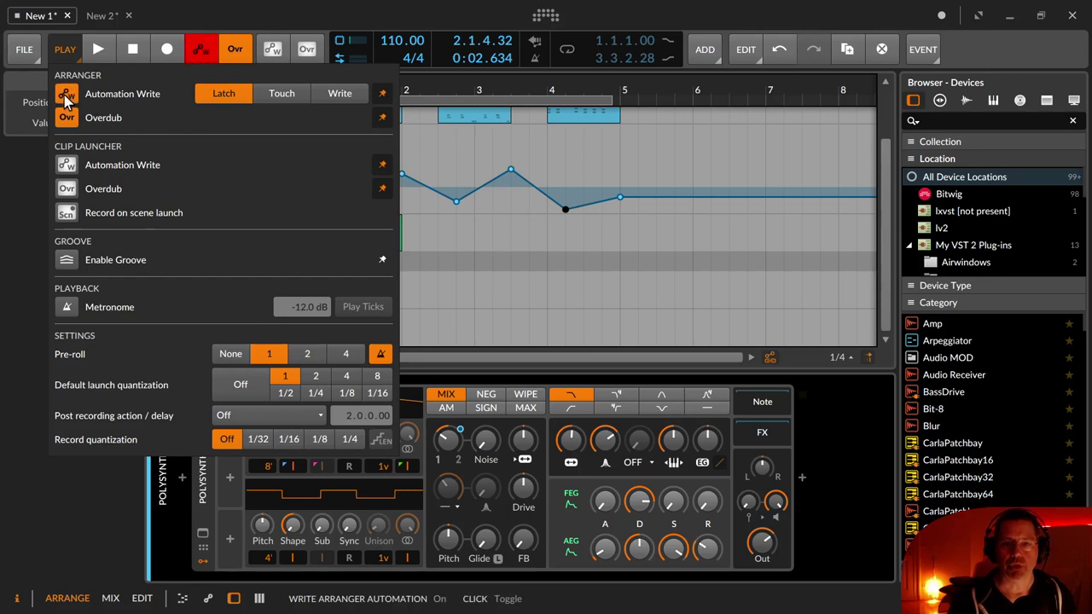
pyautogui.click(64, 95)
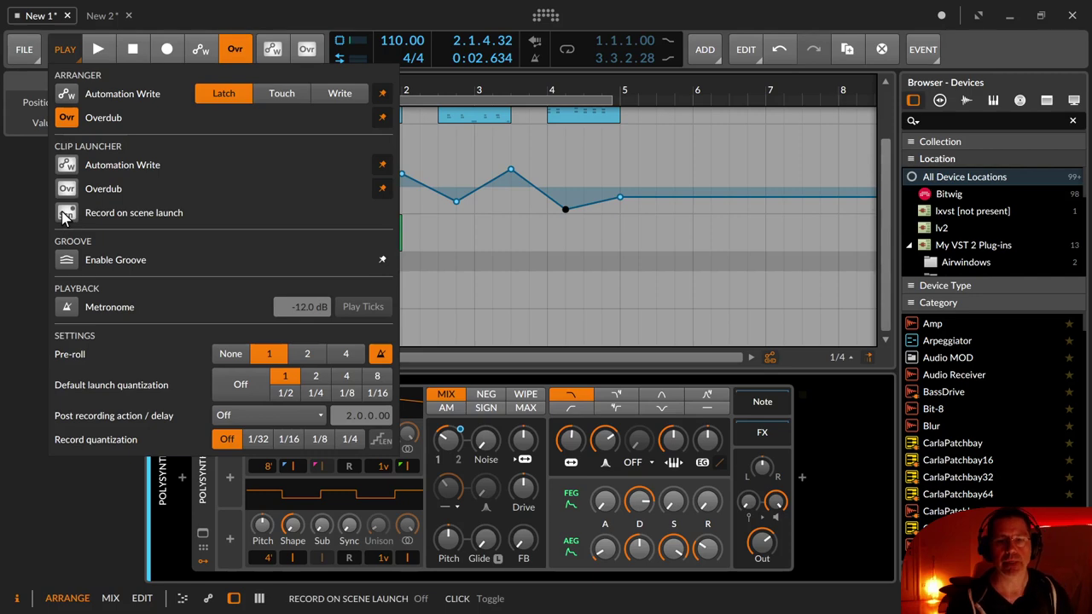
# Step: Show the clip launcher beside the Arranger and delete the third Polysynth track's Scene 2 clip
pyautogui.click(516, 215)
pyautogui.click(164, 90)
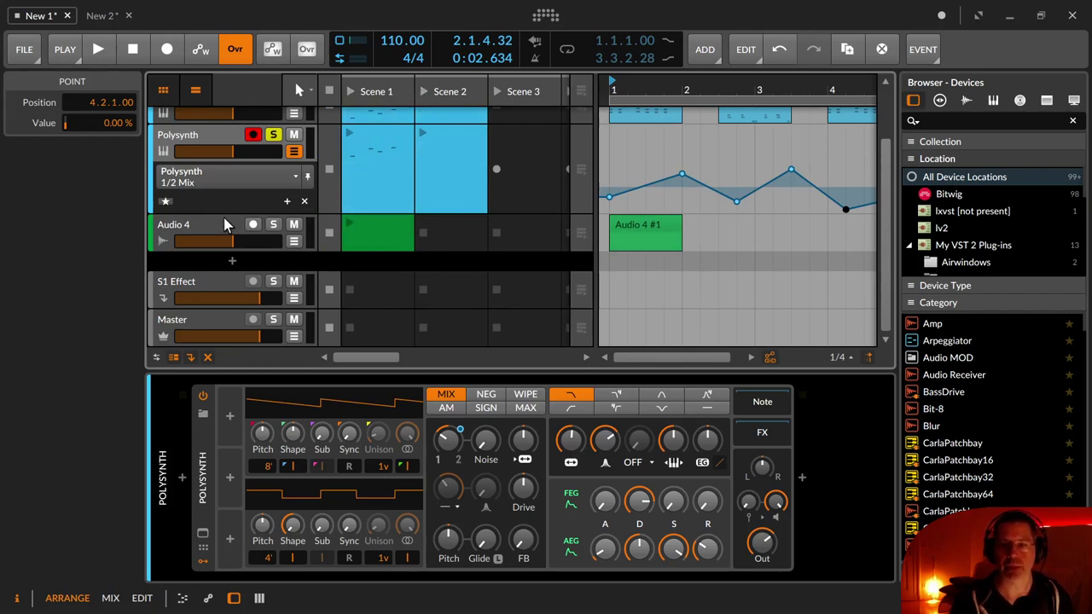
pyautogui.click(214, 142)
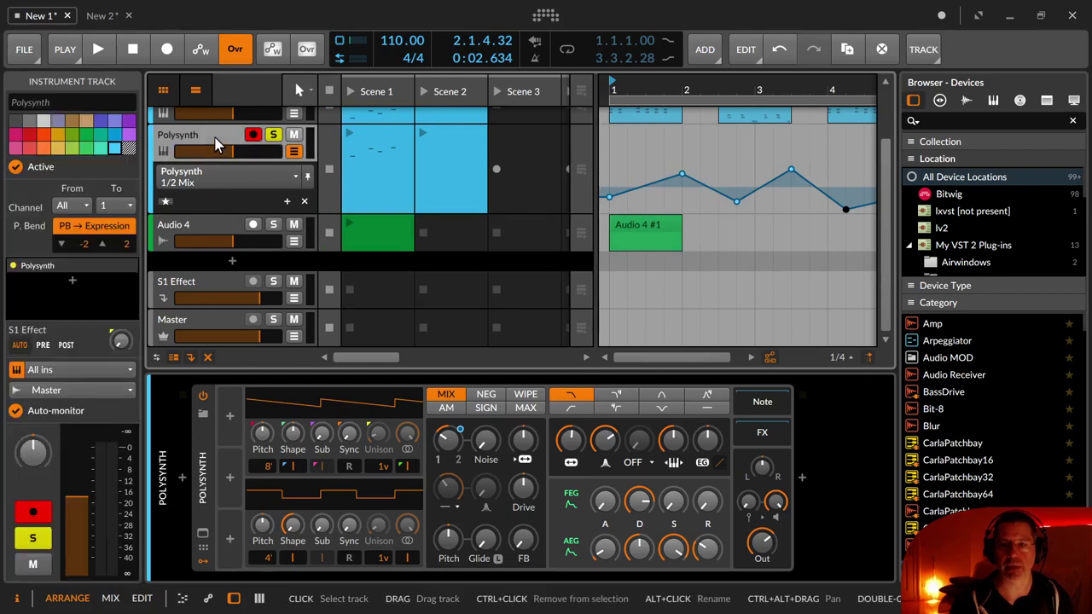
pyautogui.scroll(2, 214, 146)
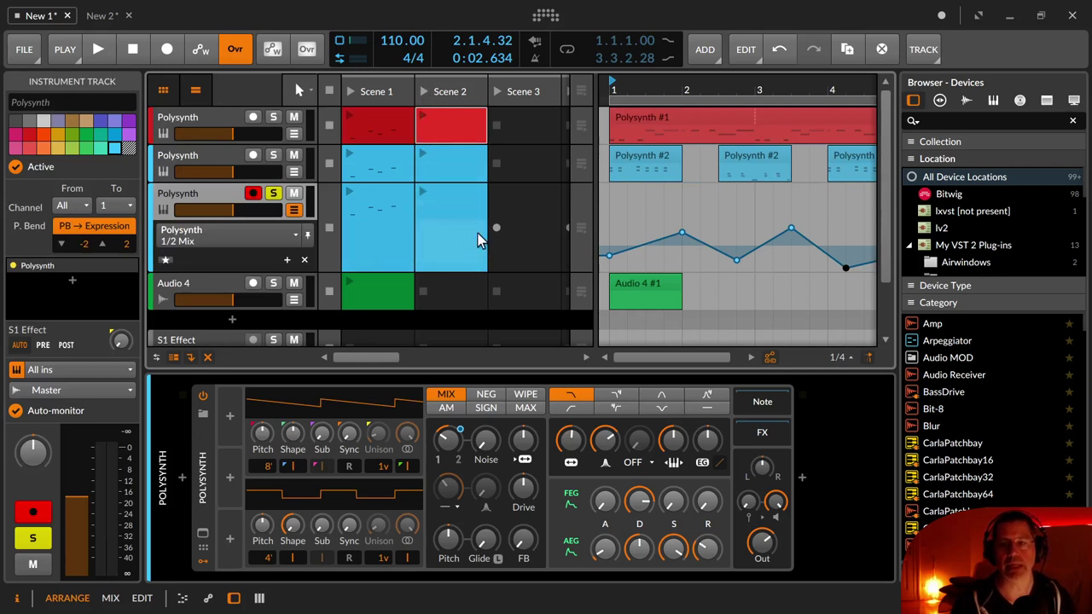
pyautogui.click(451, 196)
pyautogui.press('Delete')
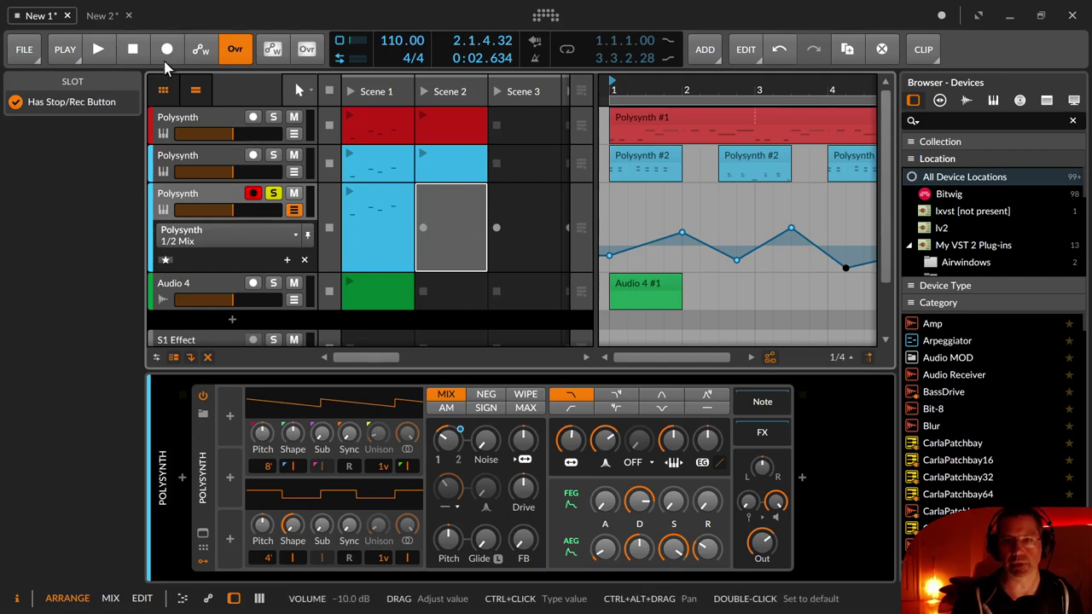
# Step: Enable the metronome and toggle its Play Ticks option on and back off
pyautogui.click(65, 49)
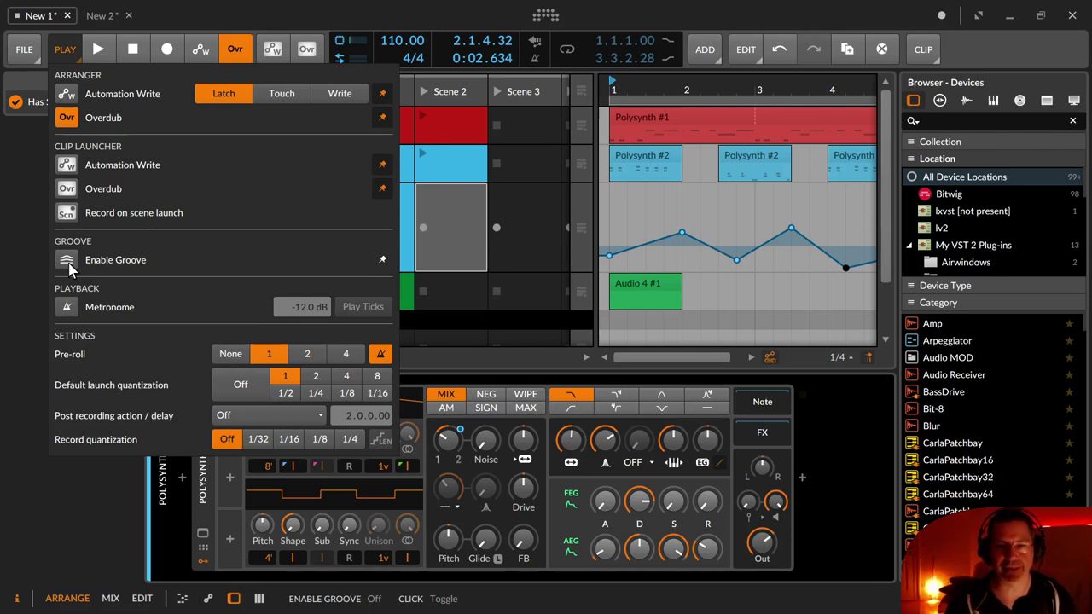
pyautogui.click(67, 308)
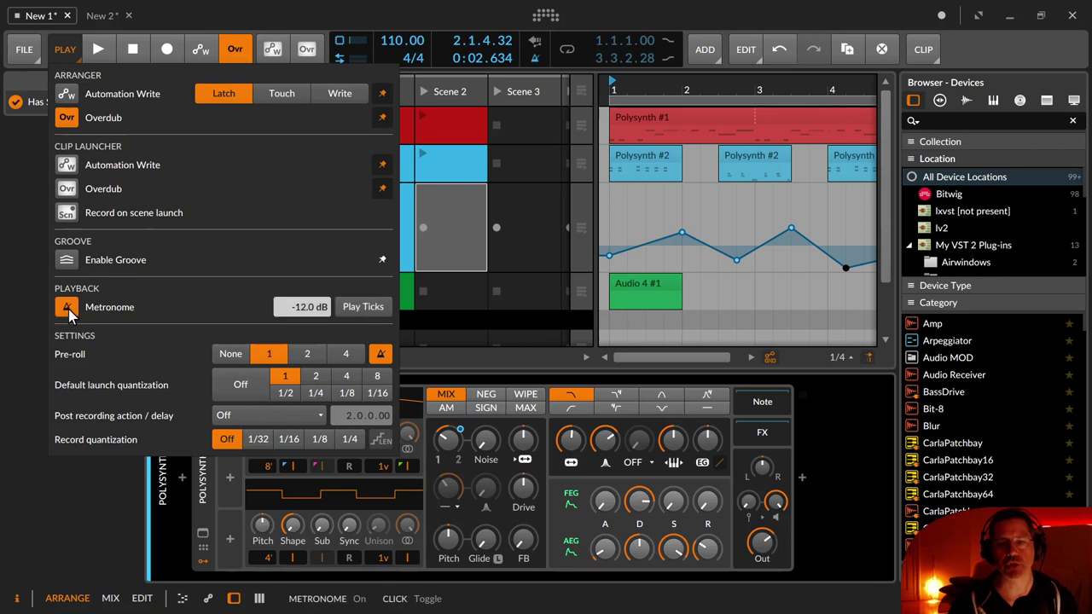
pyautogui.click(68, 308)
pyautogui.click(67, 309)
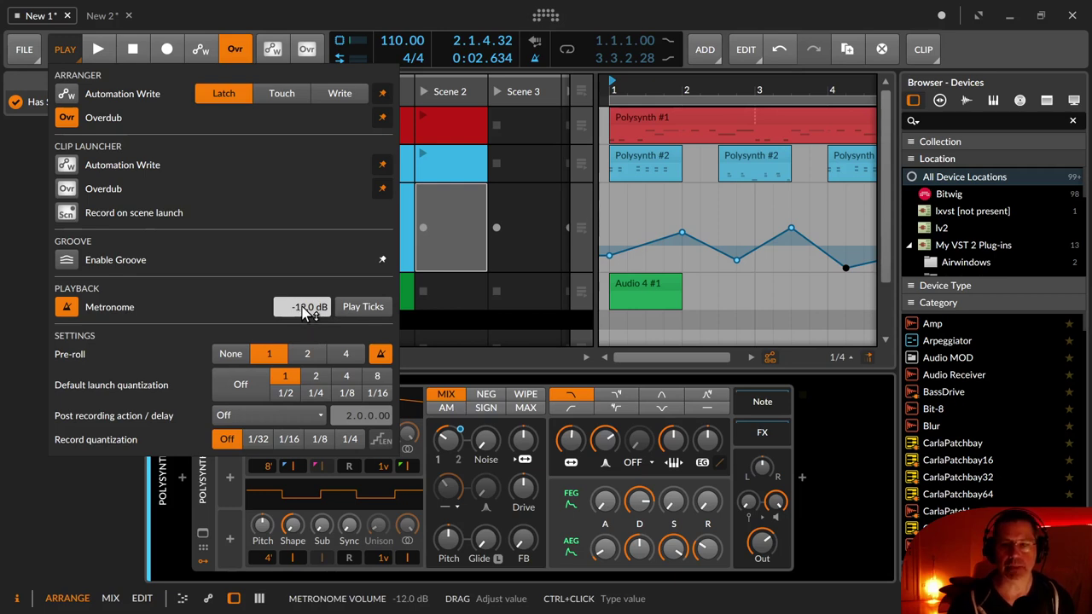
pyautogui.click(365, 314)
pyautogui.click(363, 310)
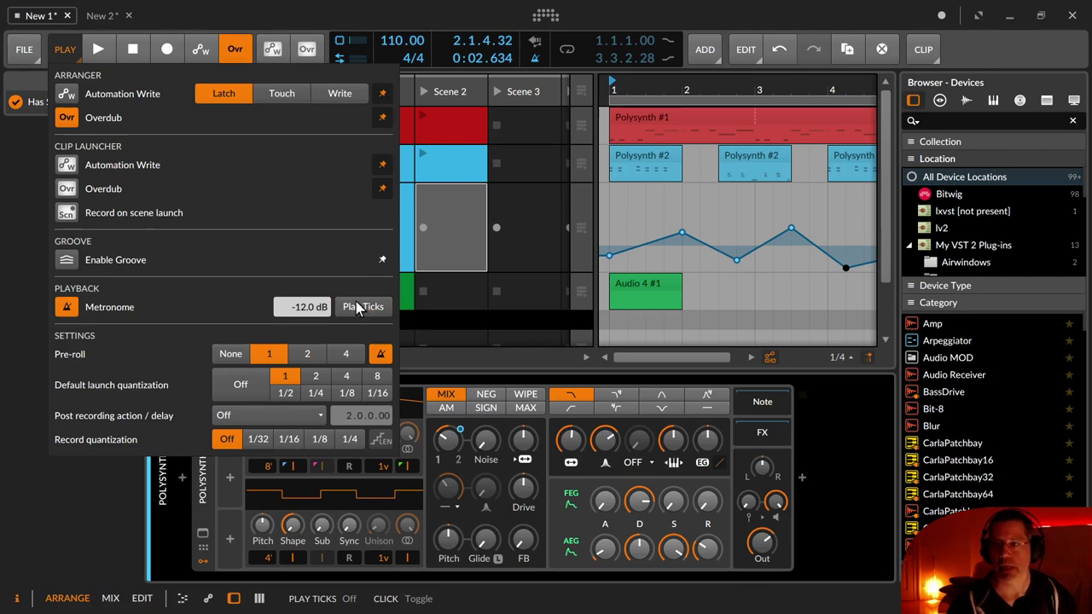
# Step: Play the arrangement with the metronome and enable Play Ticks during playback
pyautogui.click(695, 203)
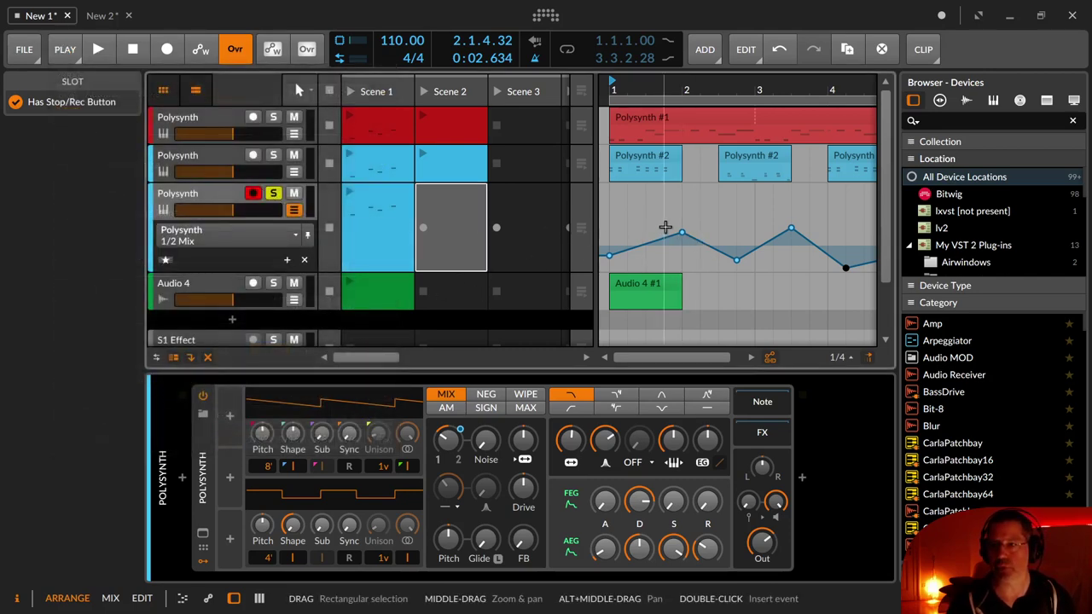
pyautogui.click(106, 51)
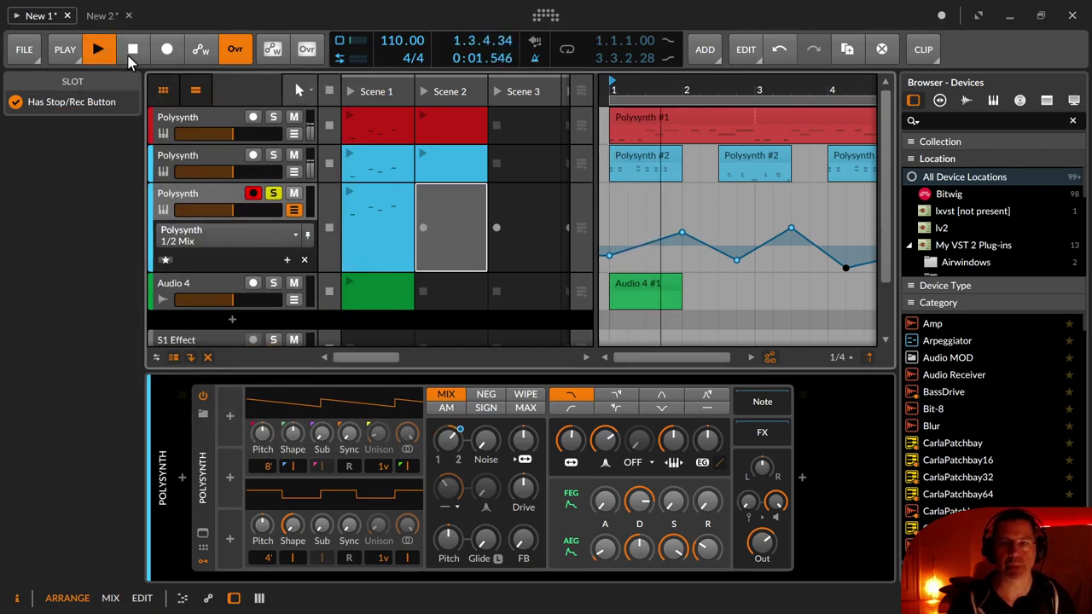
pyautogui.click(64, 50)
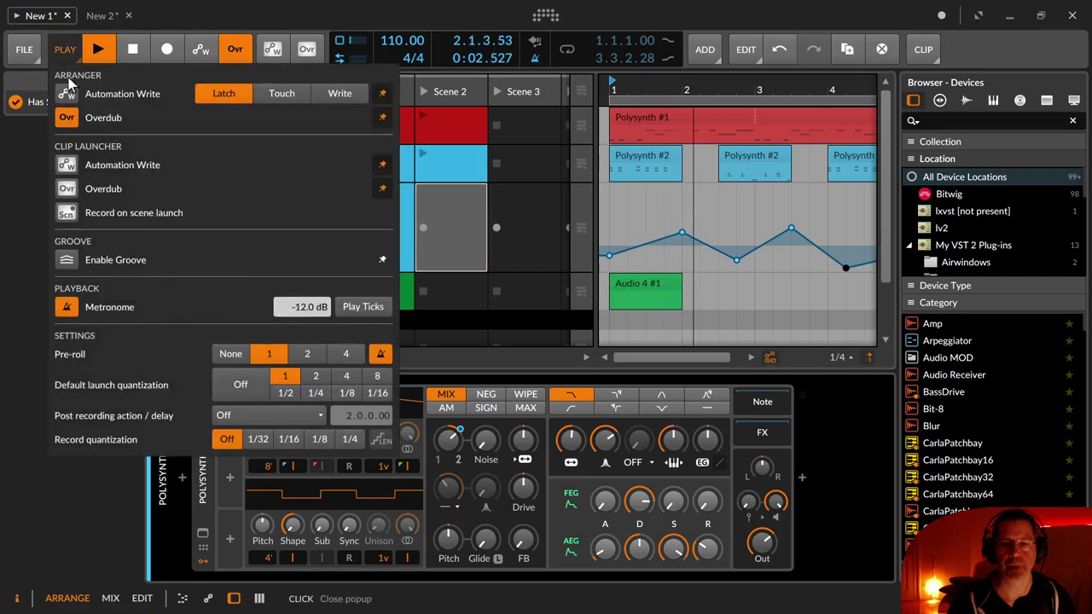
pyautogui.click(375, 309)
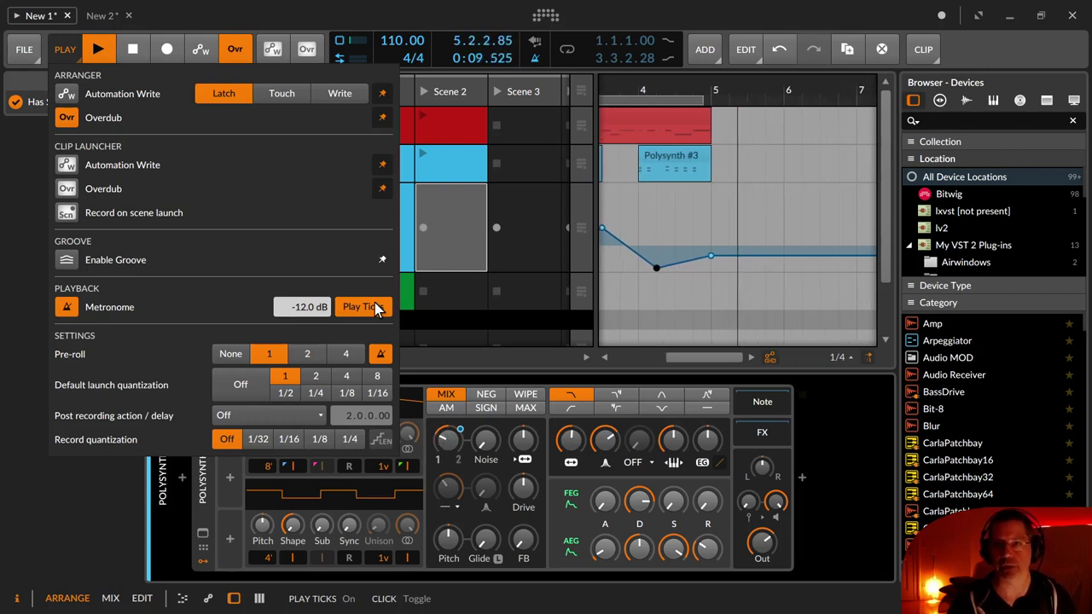
# Step: Set the metronome volume to -11.4 dB, then switch the metronome off and stop playback
pyautogui.moveTo(303, 313)
pyautogui.mouseDown()
pyautogui.moveTo(303, 261)
pyautogui.moveTo(303, 334)
pyautogui.mouseUp()
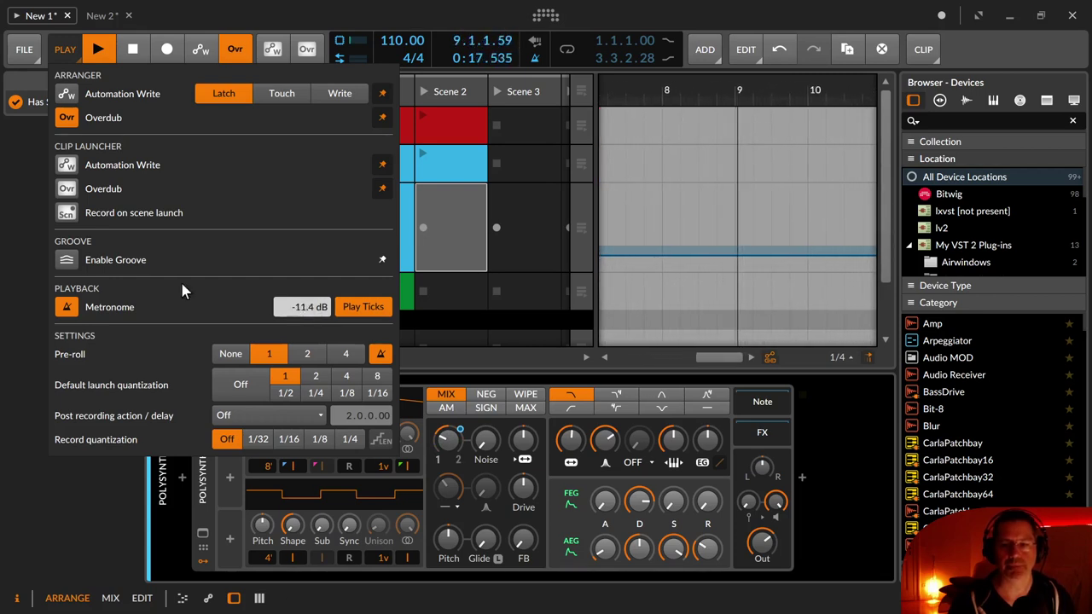
pyautogui.click(69, 309)
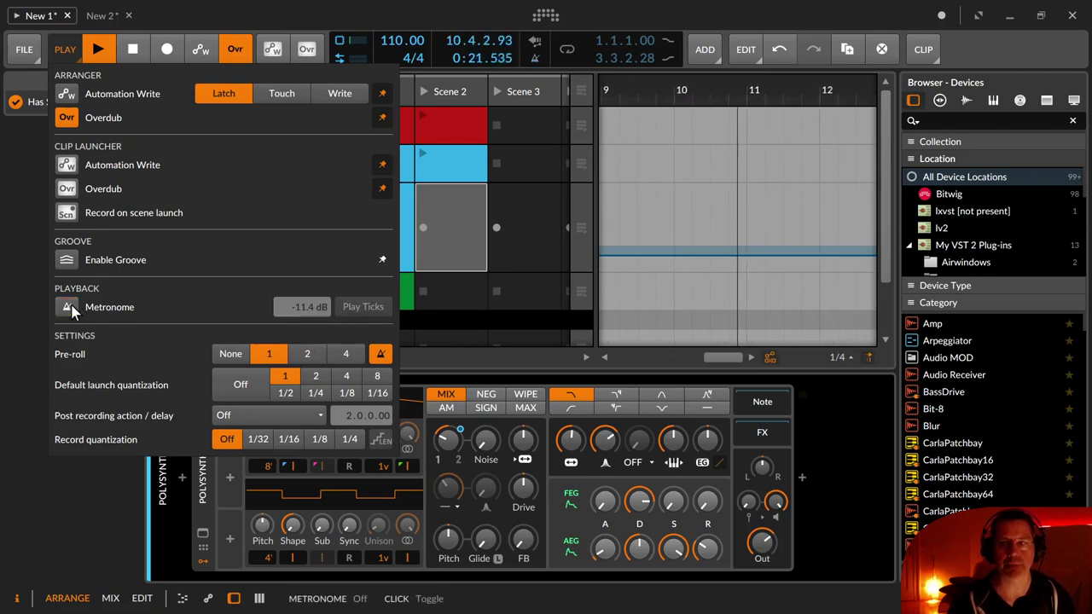
pyautogui.press('space')
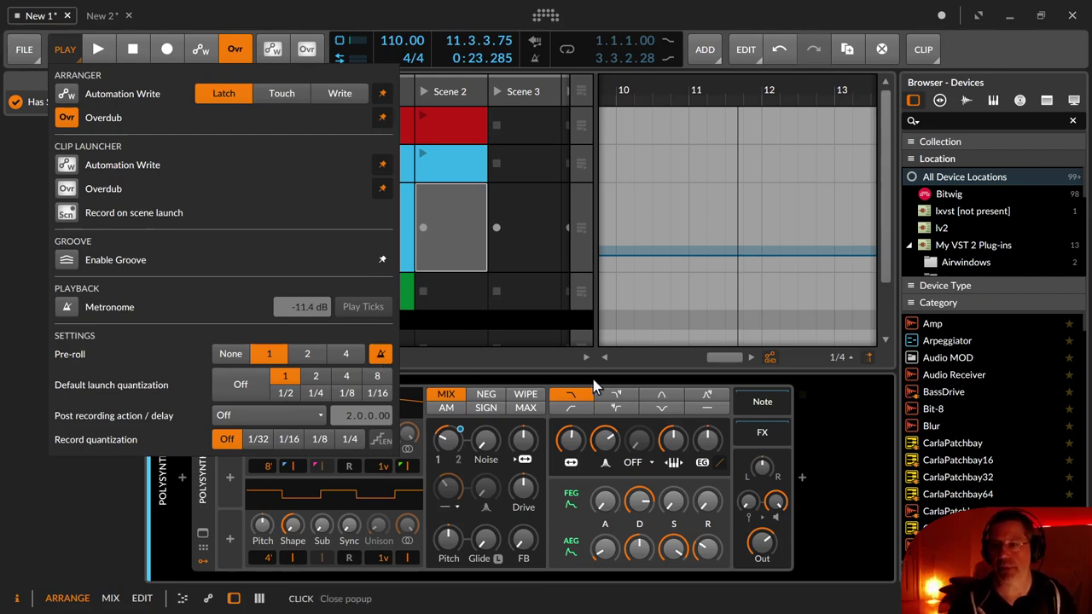
# Step: Record a short Arranger take from bar 1 on the armed Polysynth track and delete the recorded clip
pyautogui.click(661, 276)
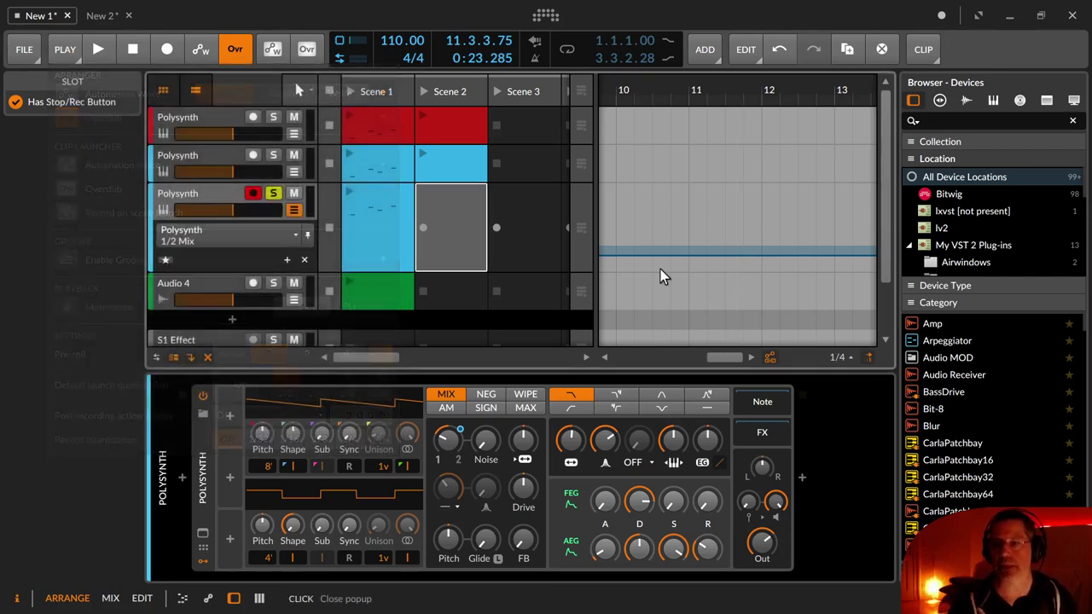
pyautogui.click(136, 53)
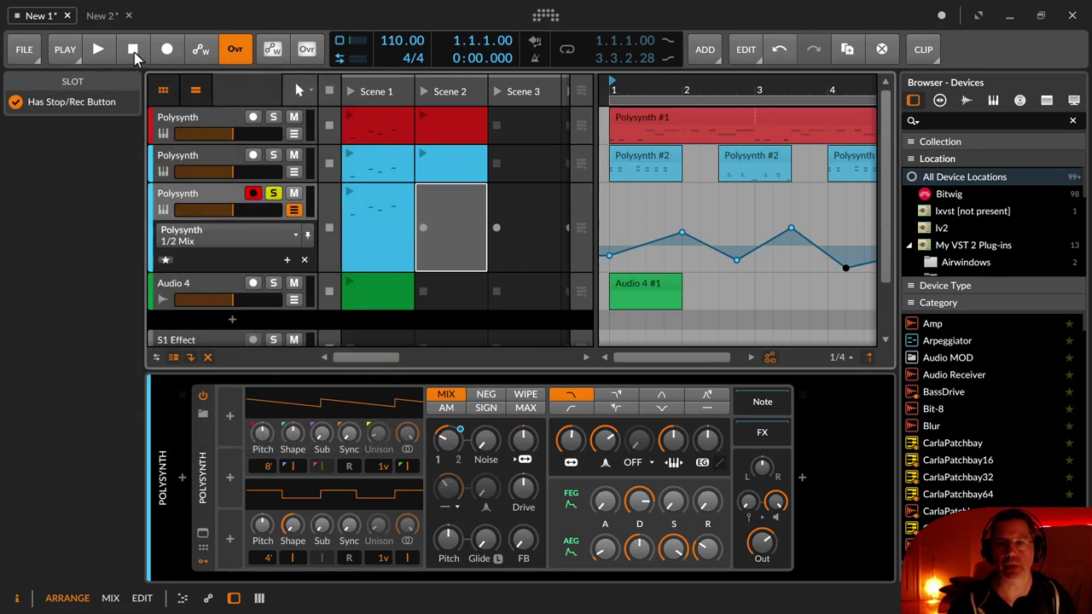
pyautogui.click(164, 51)
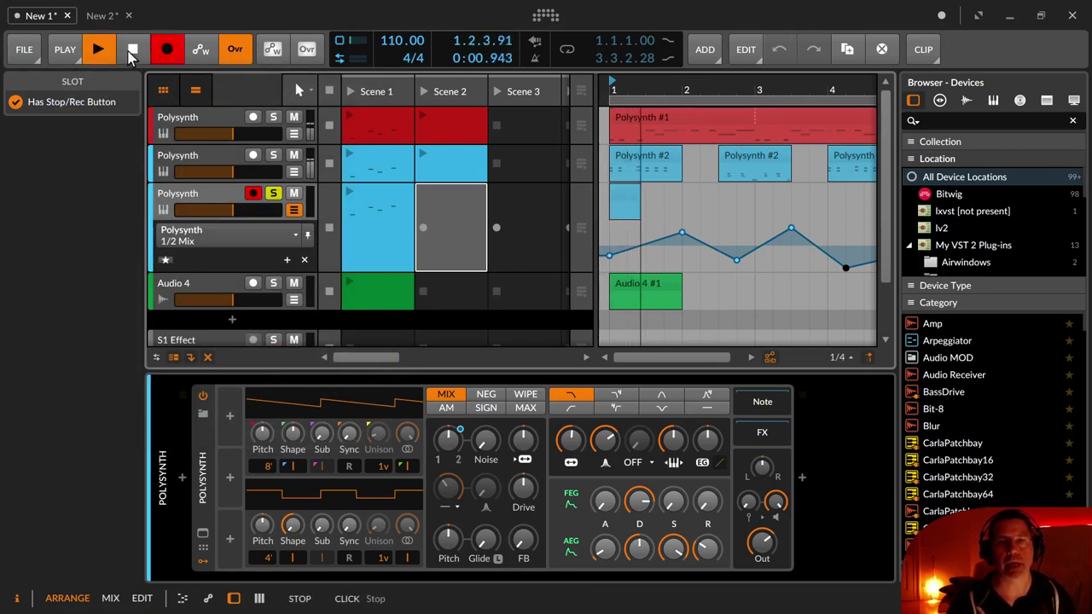
pyautogui.click(130, 53)
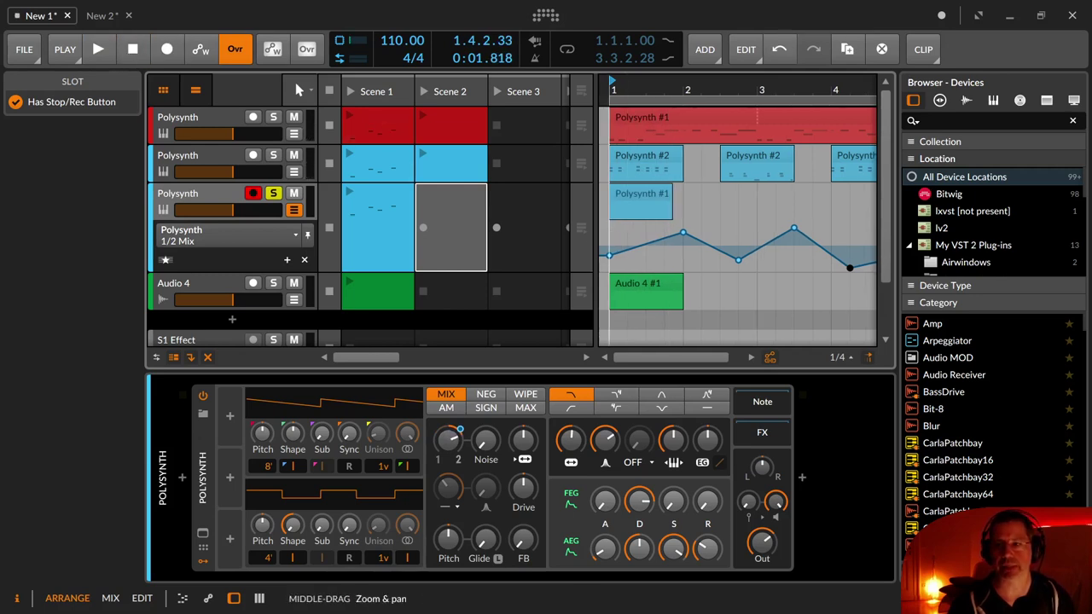
pyautogui.click(634, 196)
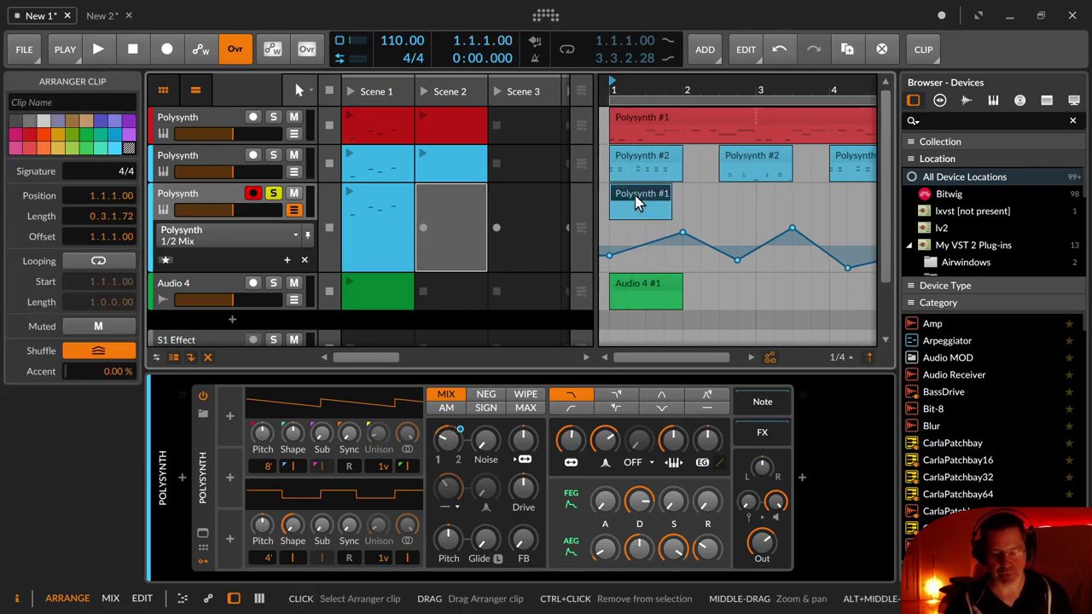
pyautogui.press('Delete')
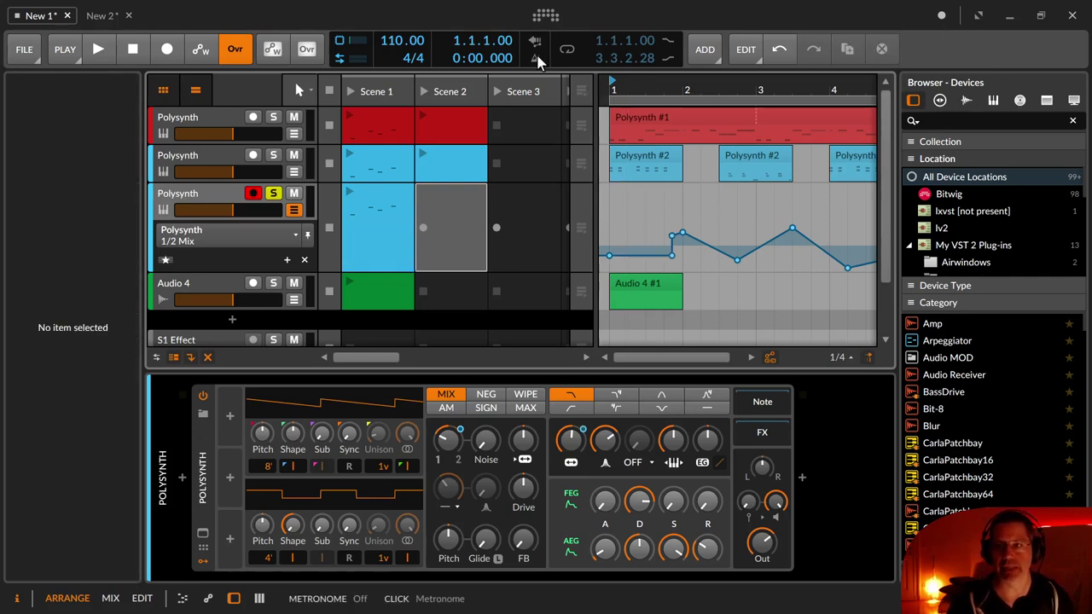
# Step: Launch the third Polysynth track's Scene 1 clip, and create and launch an empty Scene 2 clip while it plays
pyautogui.click(65, 49)
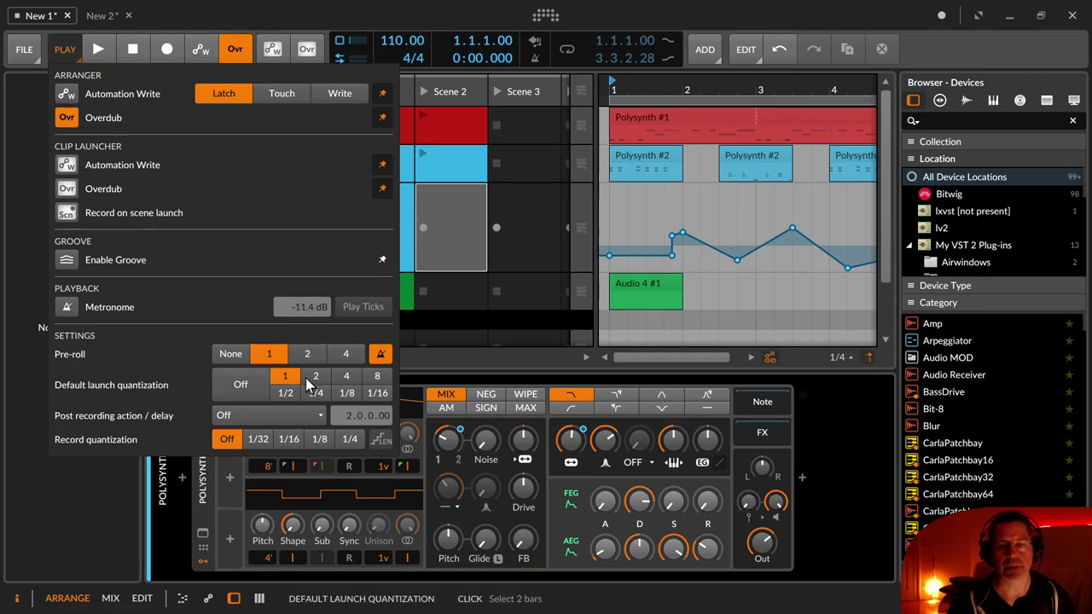
pyautogui.click(716, 187)
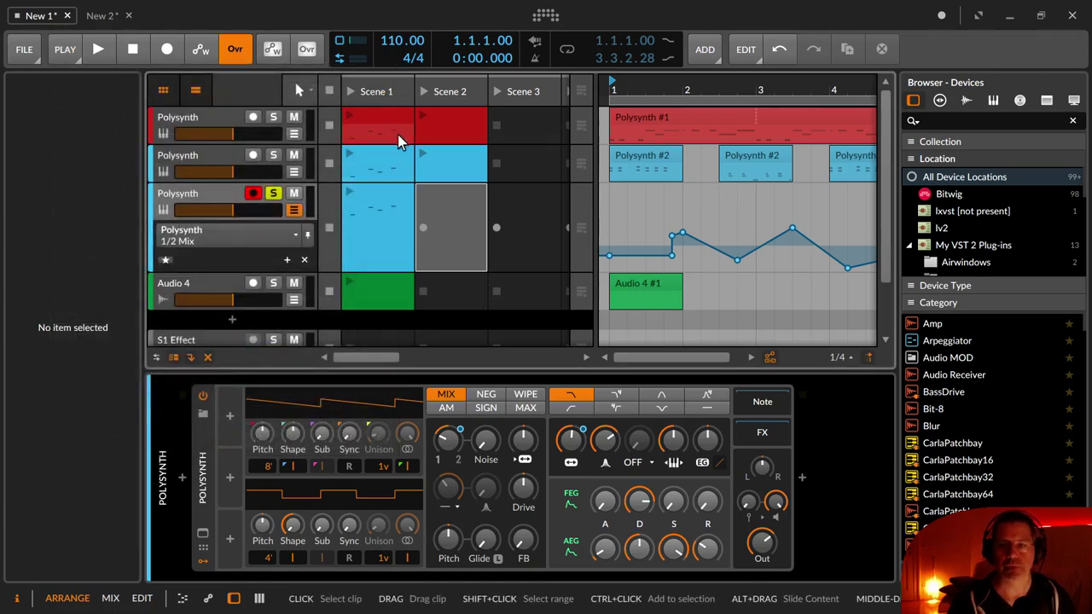
pyautogui.click(349, 193)
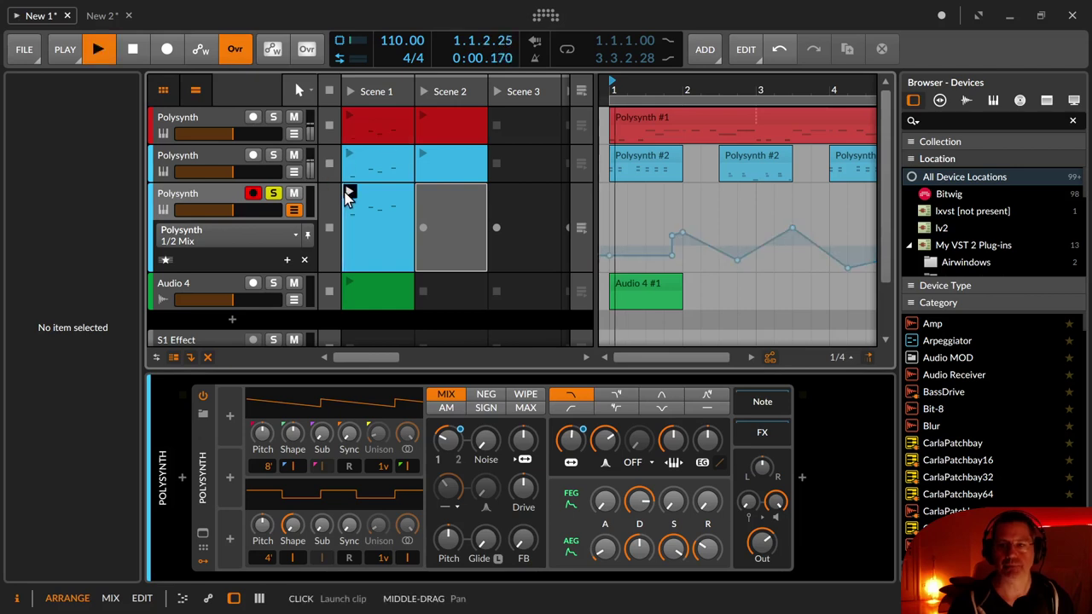
pyautogui.doubleClick(431, 205)
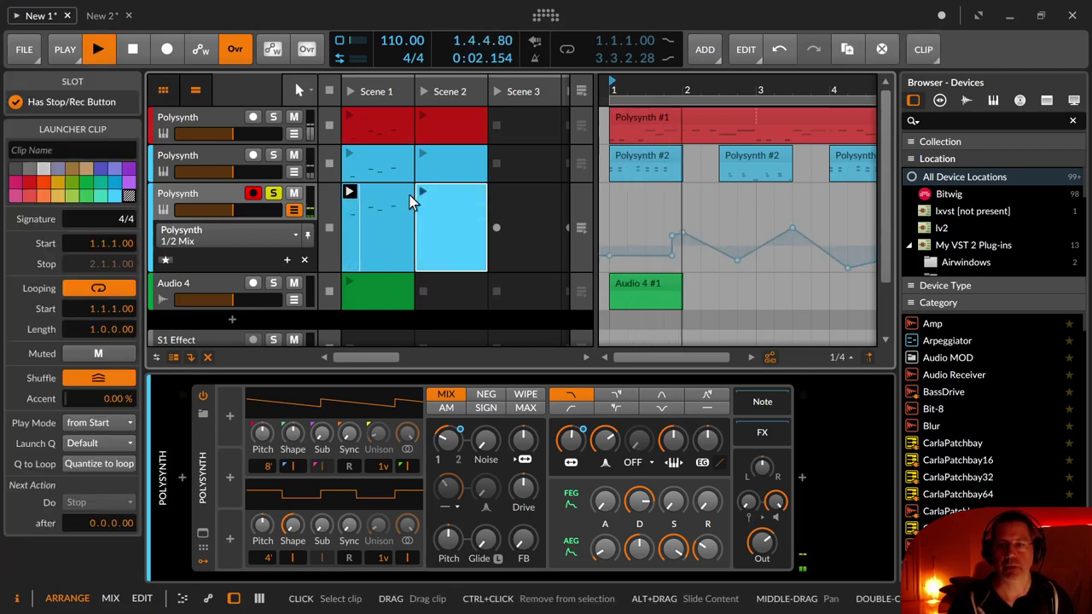
pyautogui.click(387, 197)
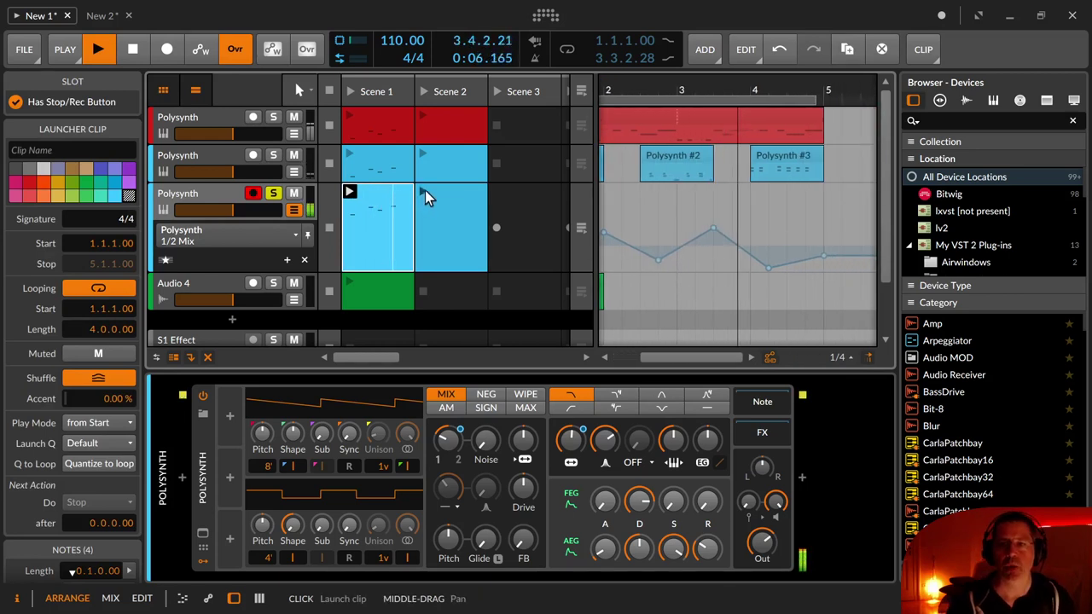
pyautogui.click(424, 192)
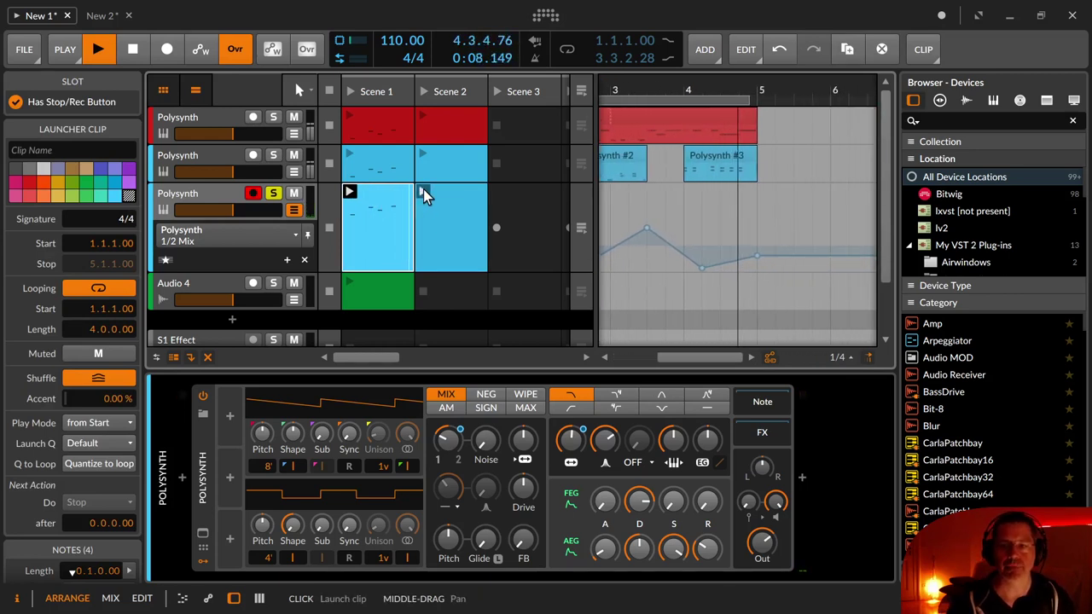
# Step: Alternate between launching the third Polysynth track's Scene 1 and Scene 2 clips, then stop playback and return to the start
pyautogui.click(348, 194)
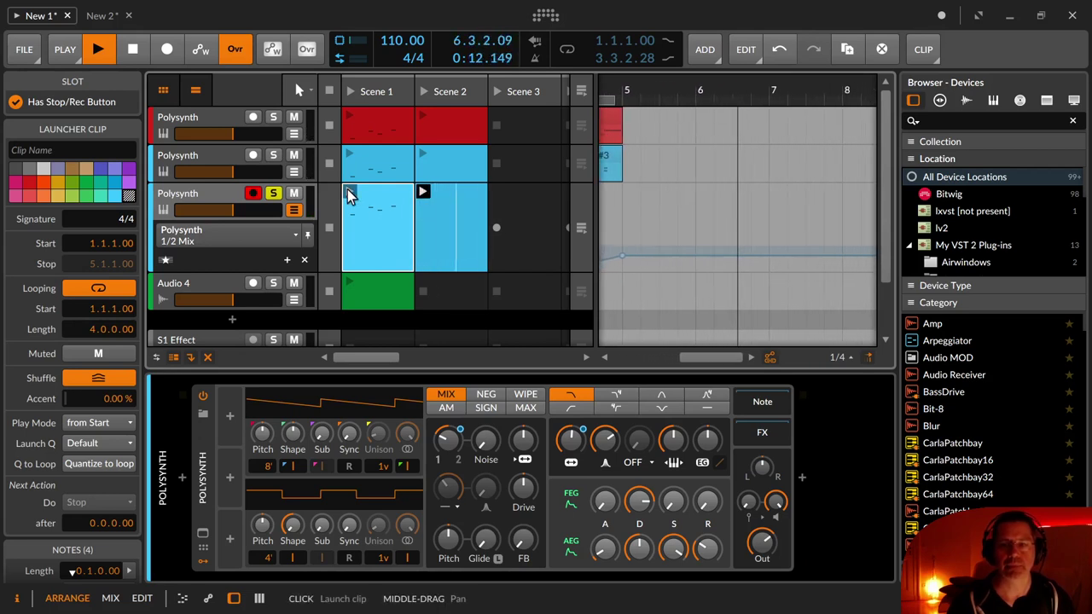
pyautogui.click(424, 194)
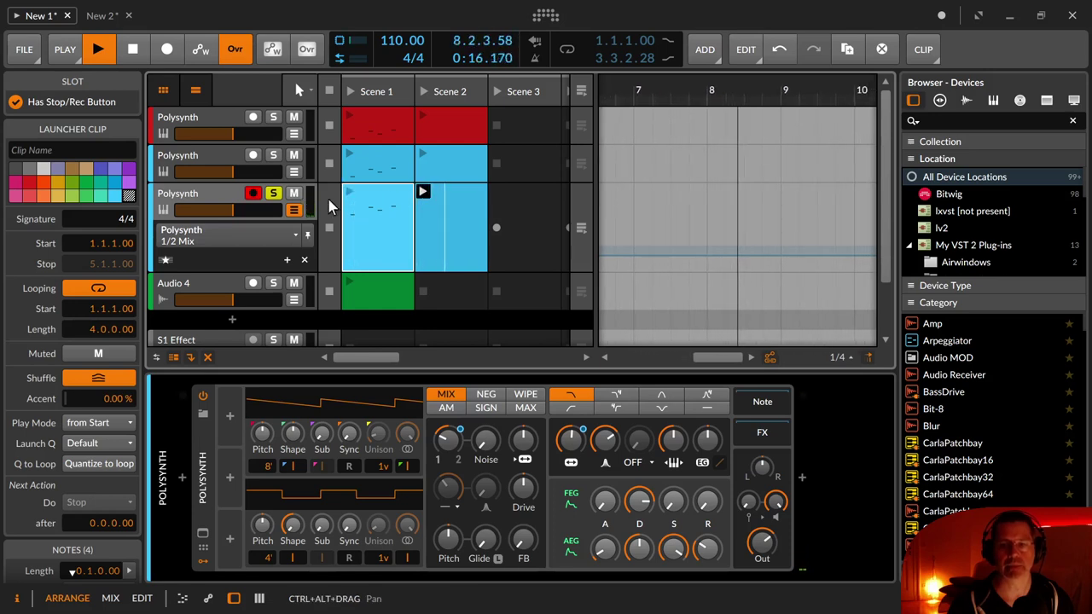
pyautogui.click(356, 196)
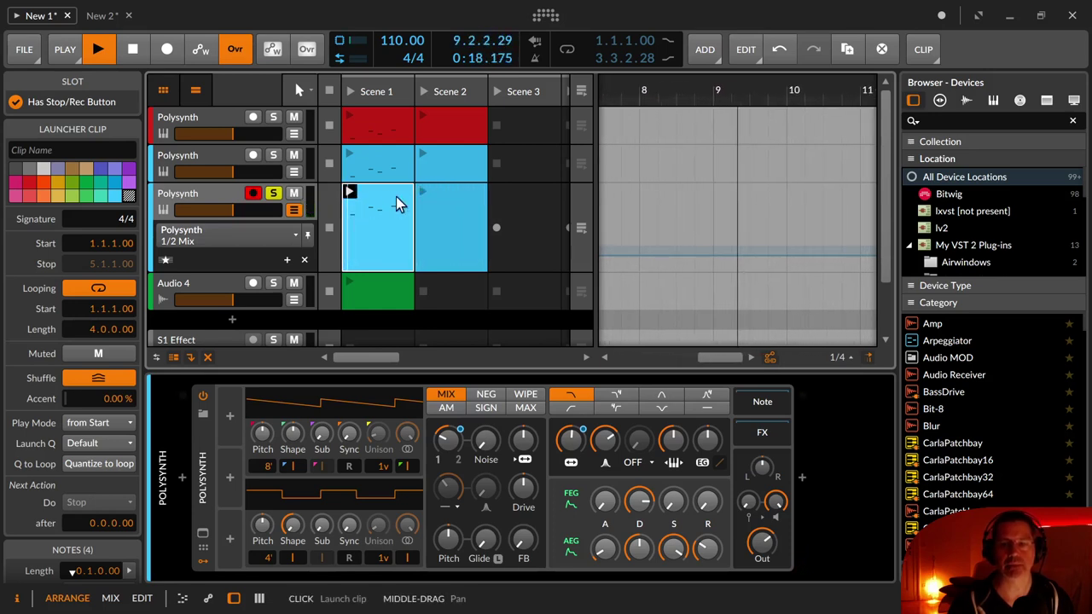
pyautogui.click(424, 195)
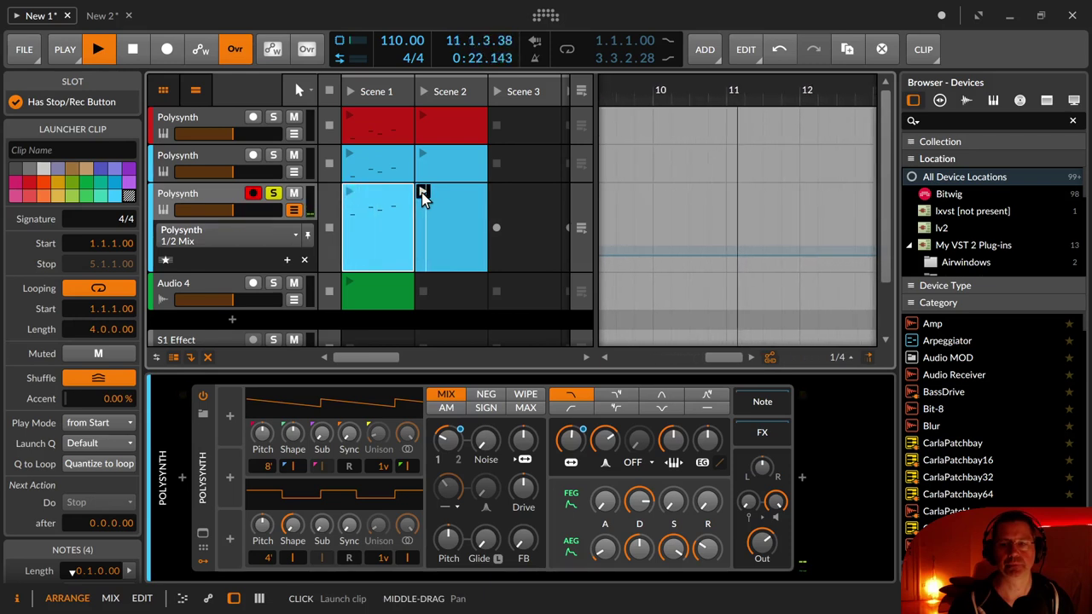
pyautogui.press('space')
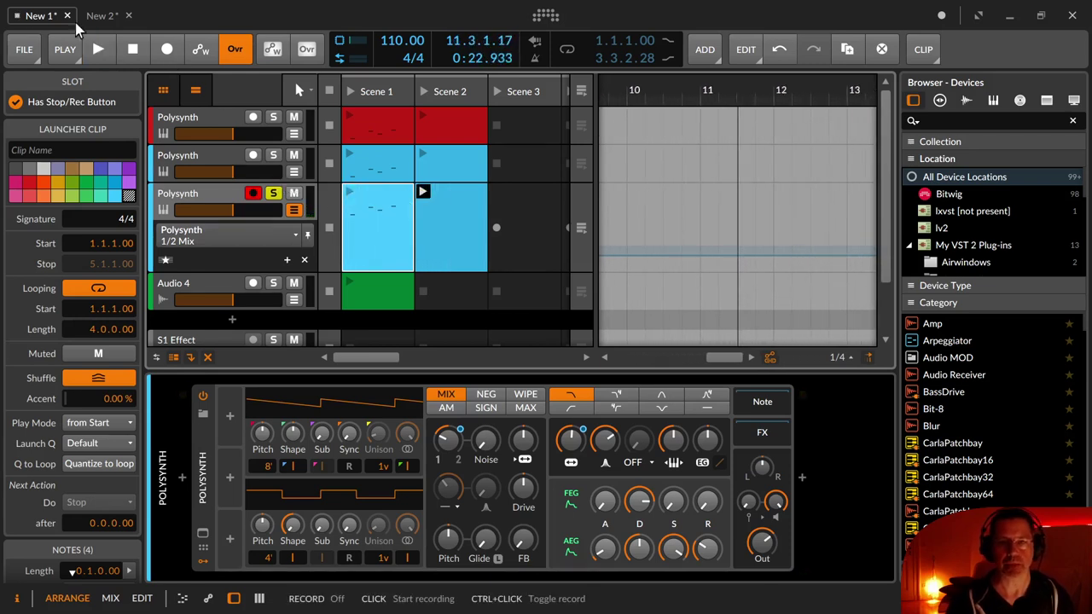
pyautogui.click(130, 49)
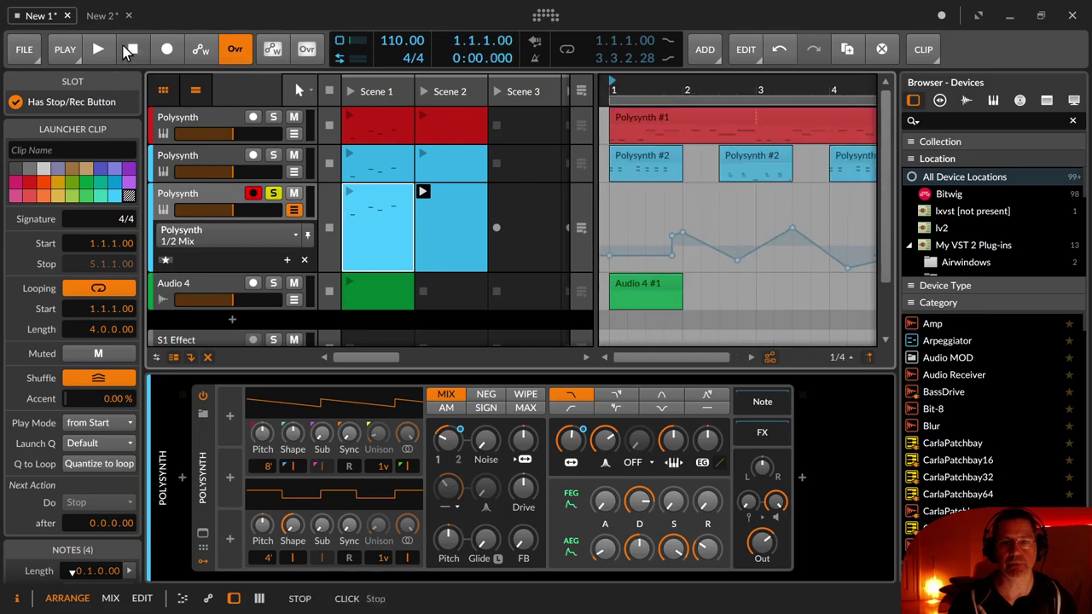
# Step: Examine the playback options for launch quantization, post recording action and record quantization, including the list of post recording actions
pyautogui.click(74, 50)
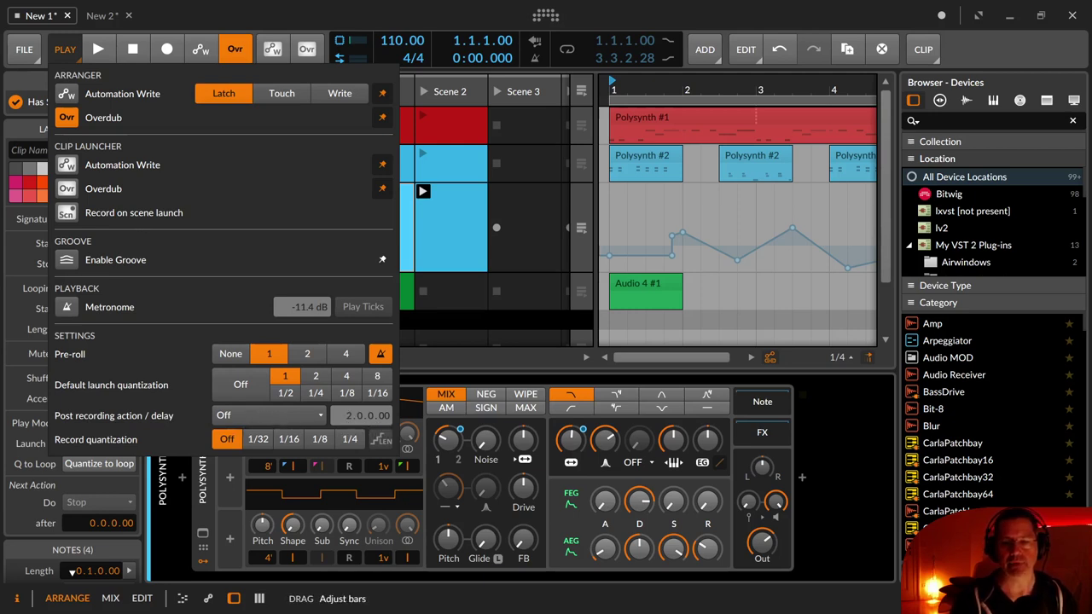
pyautogui.click(310, 416)
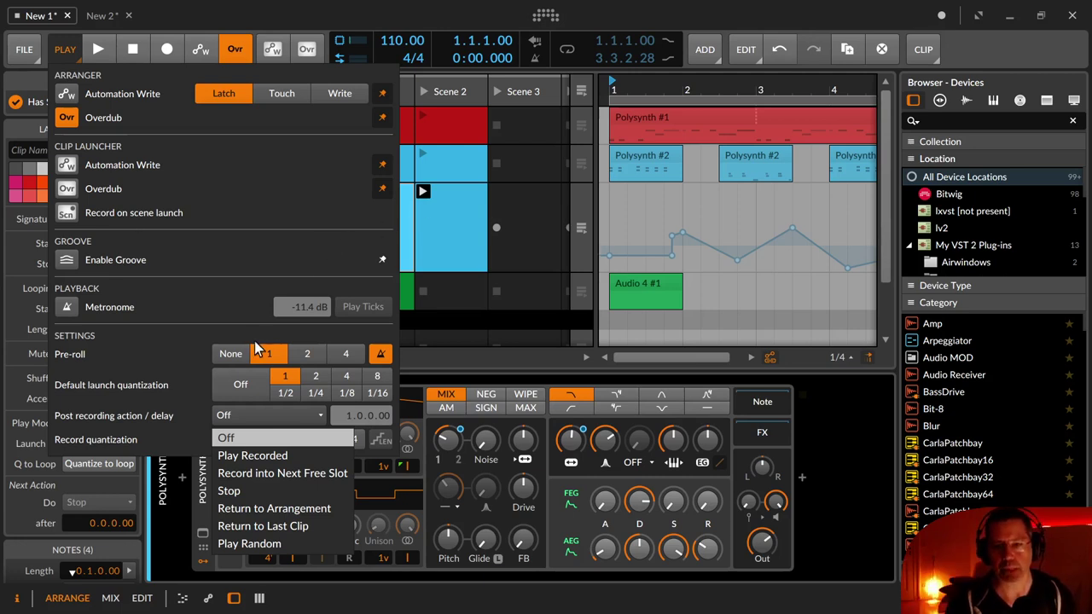
pyautogui.click(143, 384)
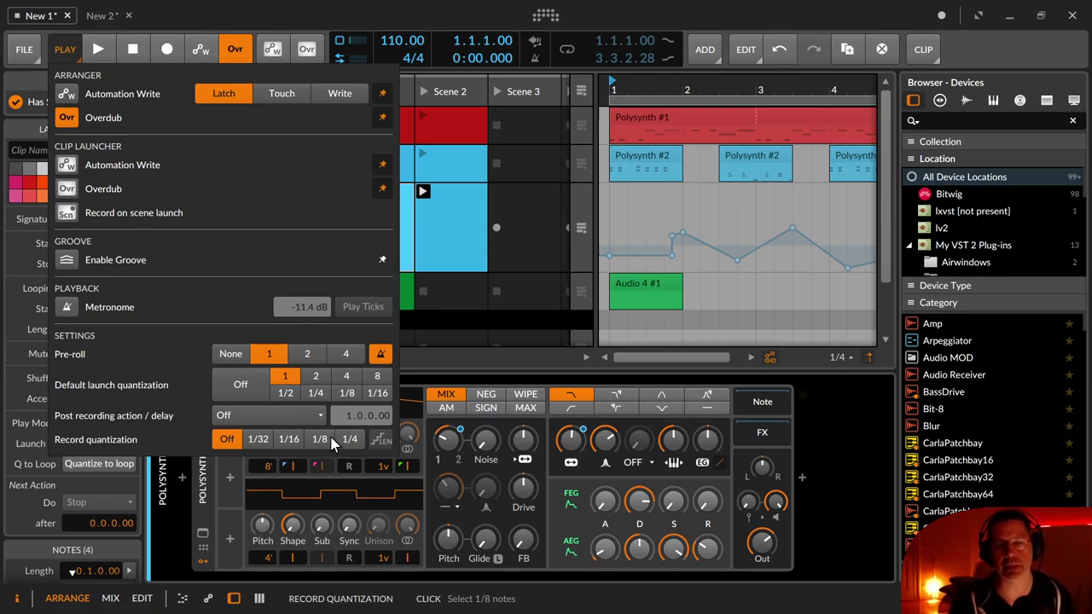
pyautogui.click(63, 51)
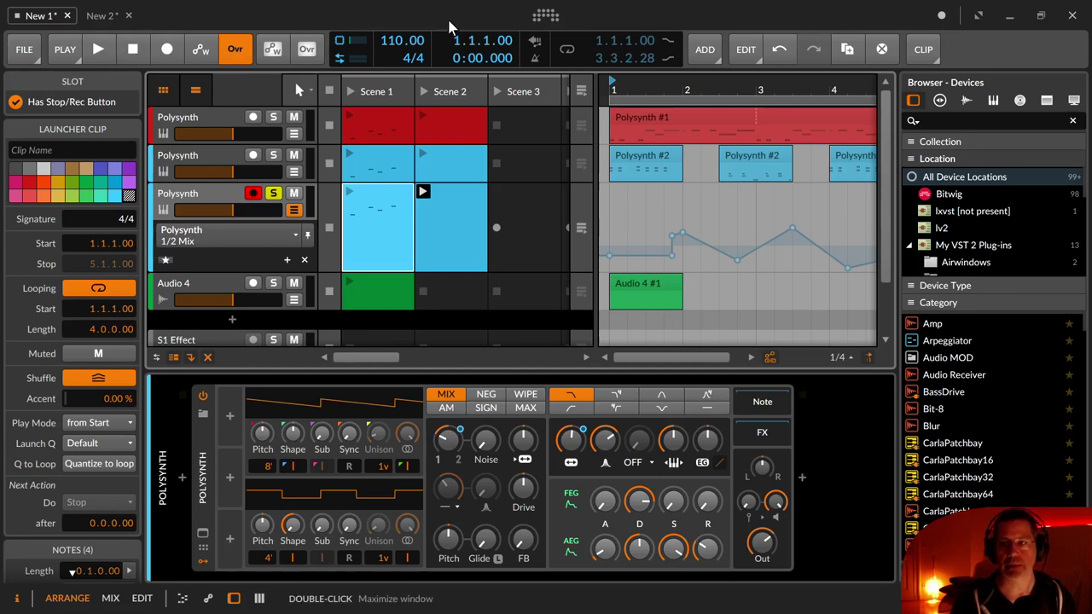
# Step: Hide the Clip Launcher, zoom in on the Arranger's first bars, and play the arrangement briefly before returning to the start
pyautogui.click(165, 94)
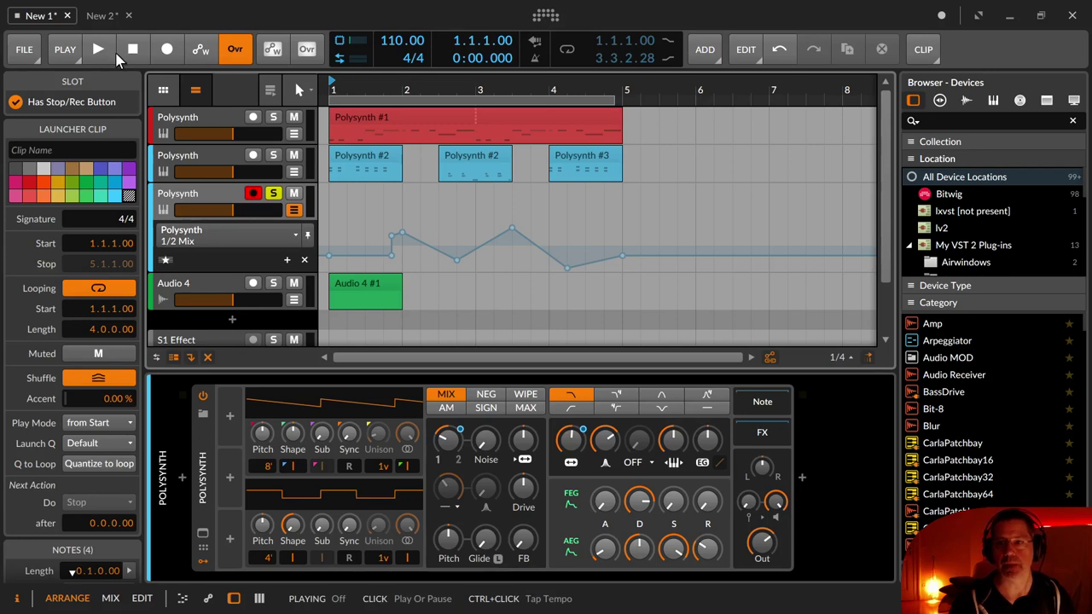
pyautogui.moveTo(410, 161); pyautogui.dragTo(511, 111)
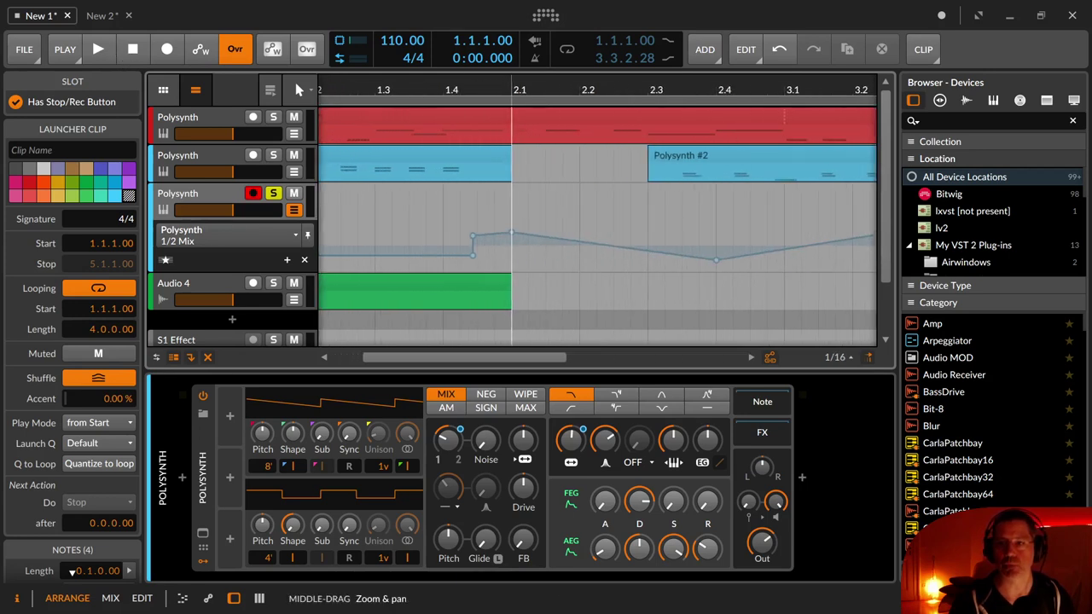
pyautogui.moveTo(511, 160); pyautogui.dragTo(575, 161)
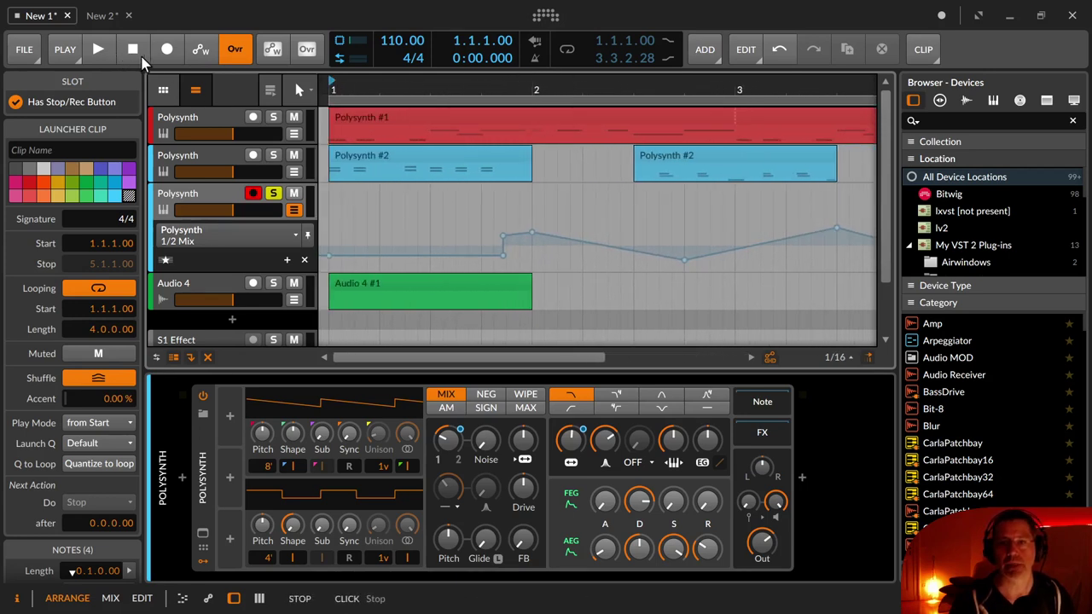
pyautogui.click(98, 49)
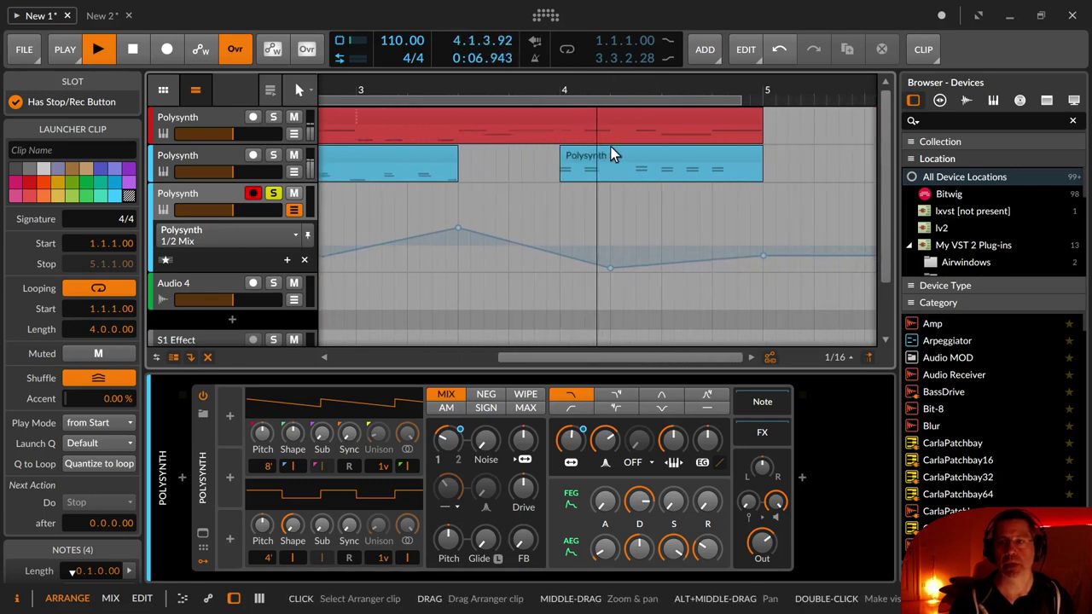
pyautogui.press('space')
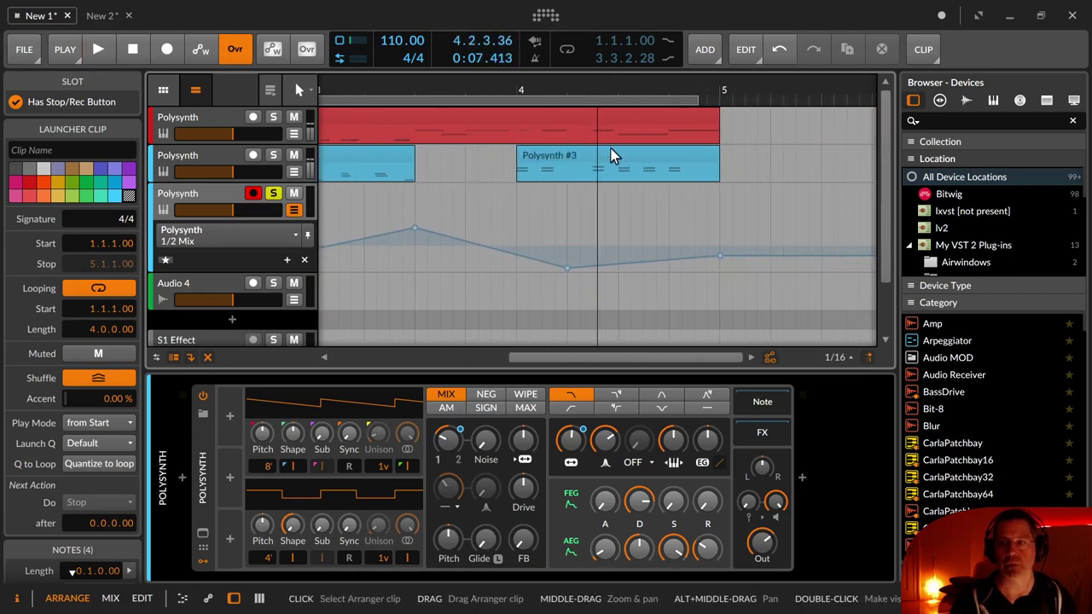
pyautogui.click(134, 55)
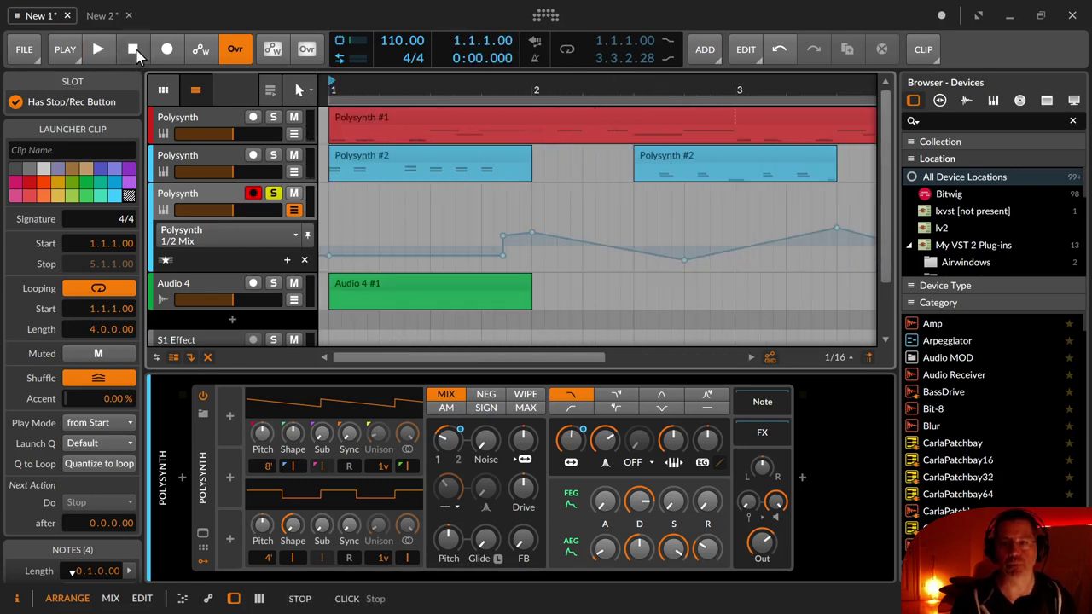
# Step: Play the arrangement with playback following disabled, re-enable following while it plays, and stop at the start
pyautogui.click(870, 359)
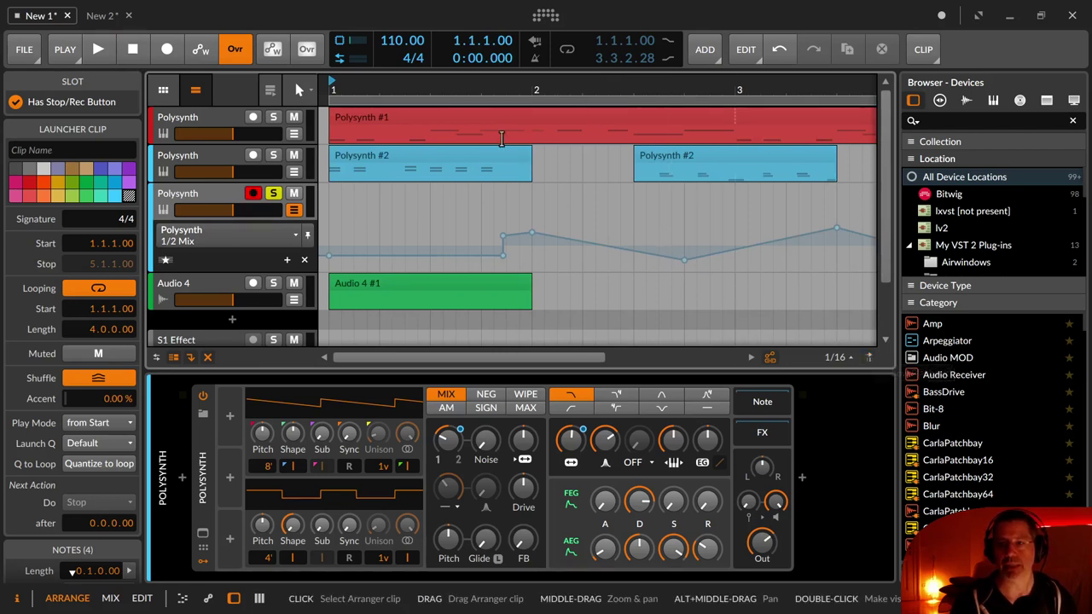
pyautogui.click(98, 51)
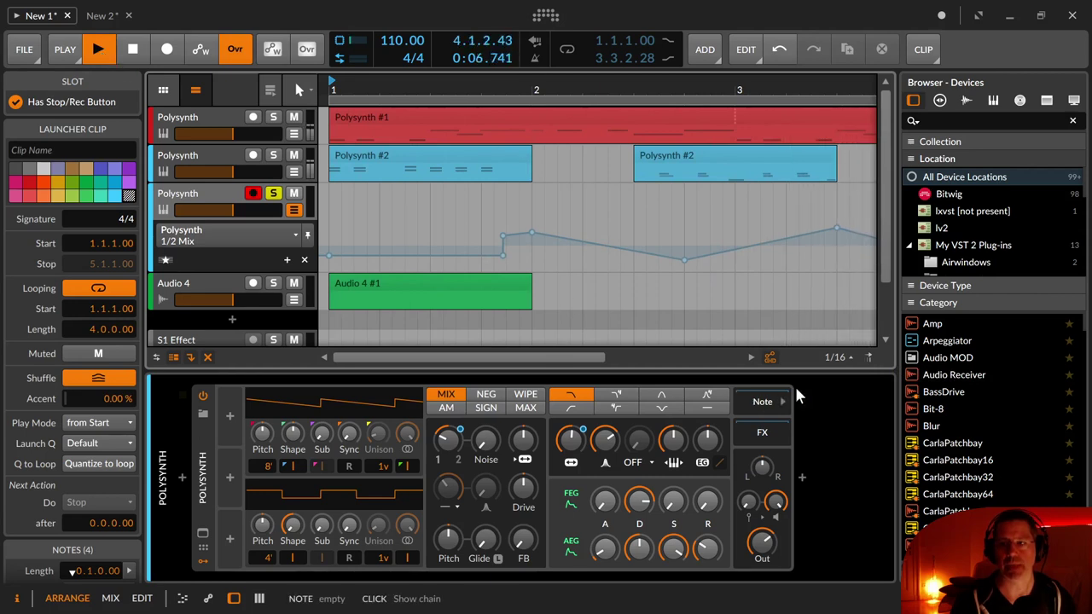
pyautogui.click(868, 359)
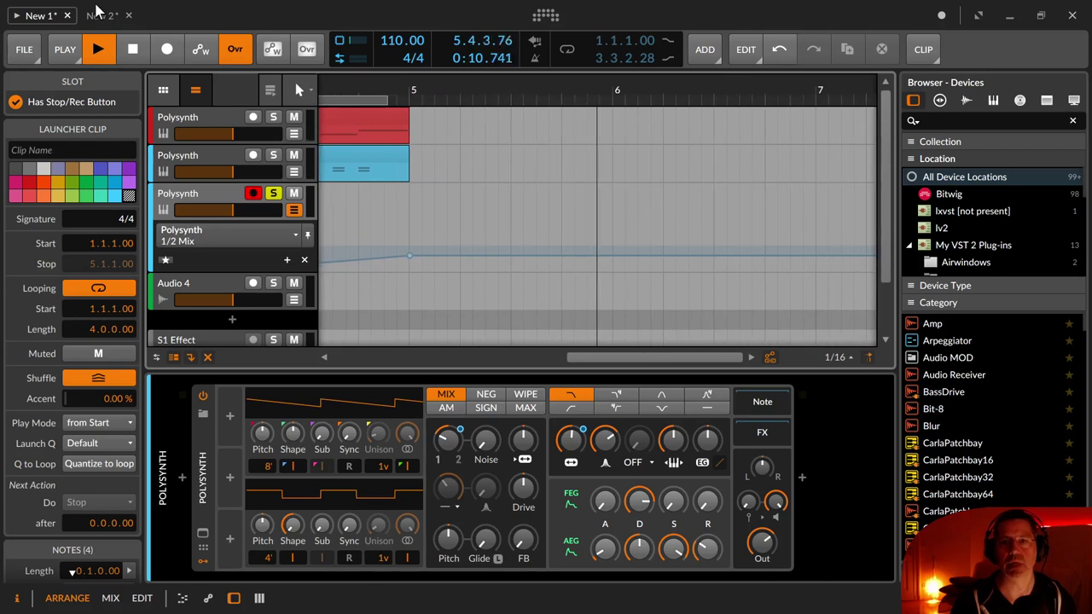
pyautogui.click(132, 50)
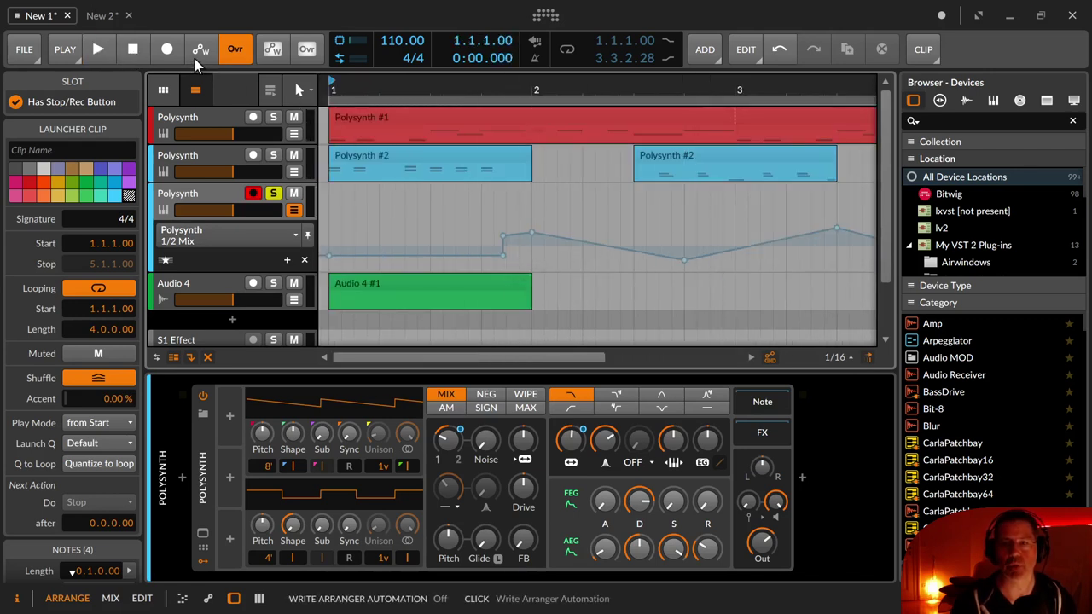
# Step: Insert an empty one-bar clip at bar 1 of the third Polysynth track and switch all tracks back to Arranger playback
pyautogui.click(770, 361)
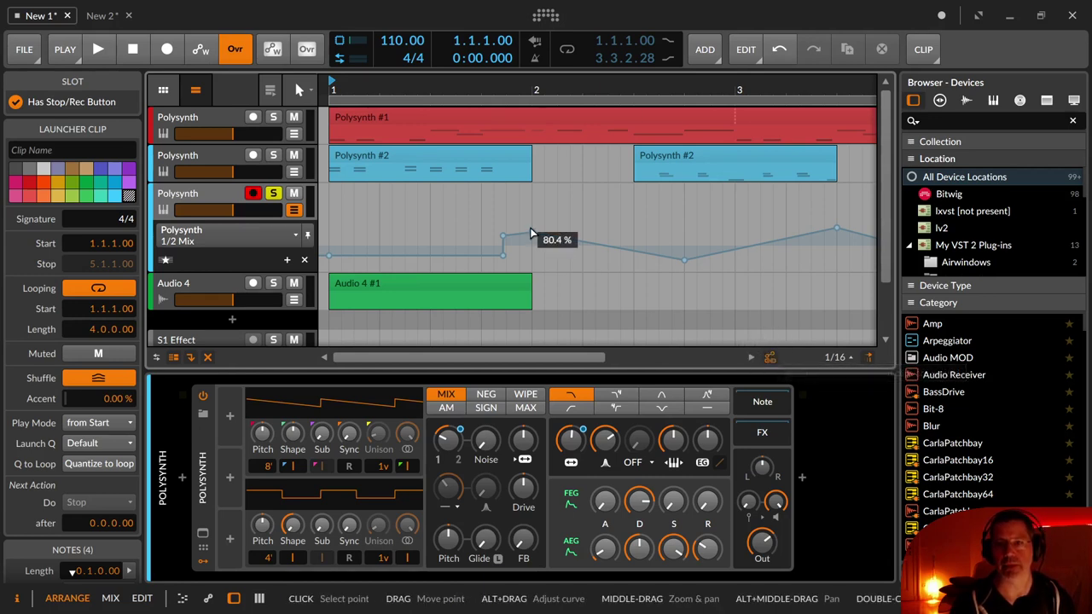
pyautogui.doubleClick(485, 206)
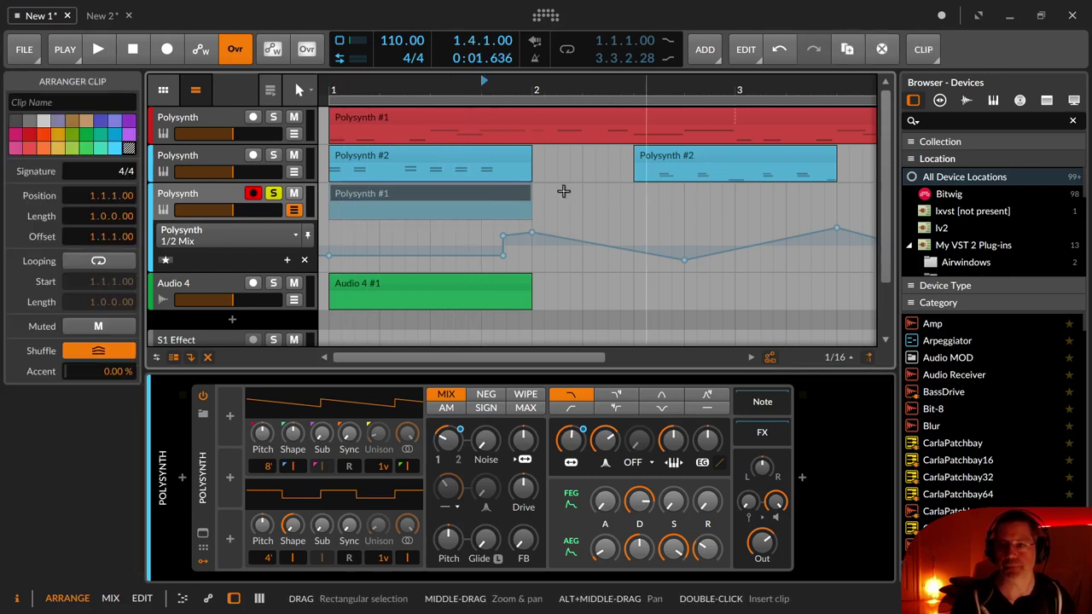
pyautogui.click(270, 89)
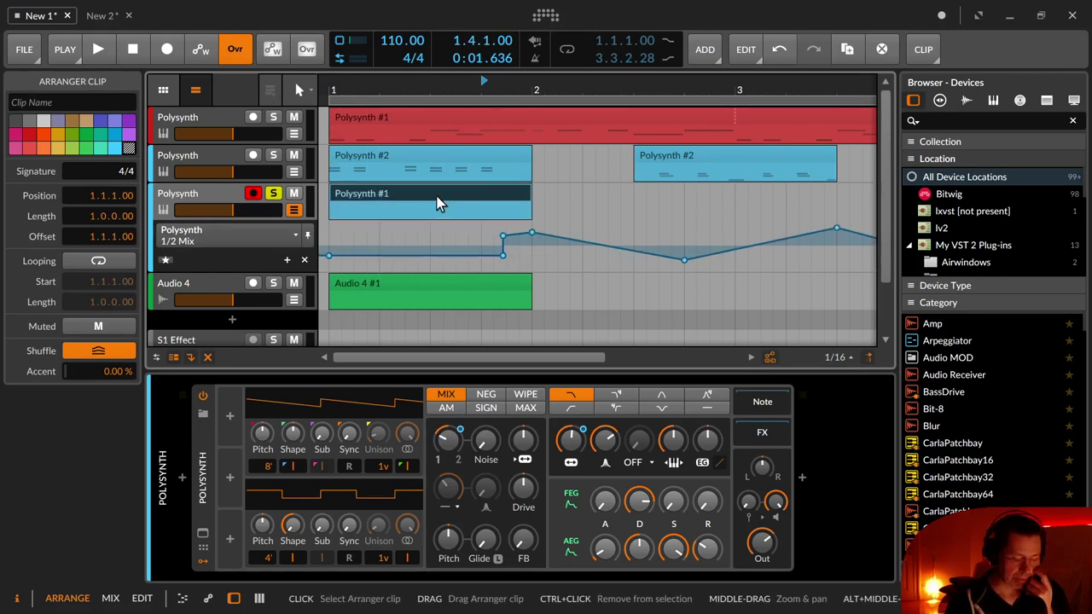
# Step: With the Clip Launcher temporarily shown, launch the third Polysynth track's Scene 2 clip and return that track to Arranger playback
pyautogui.press('l')
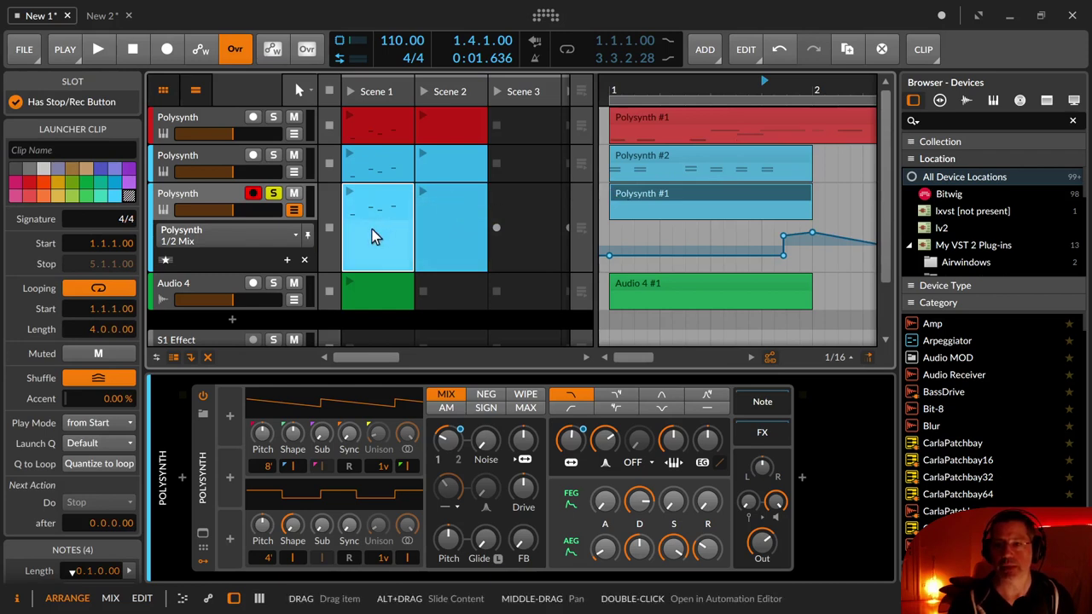
pyautogui.click(423, 192)
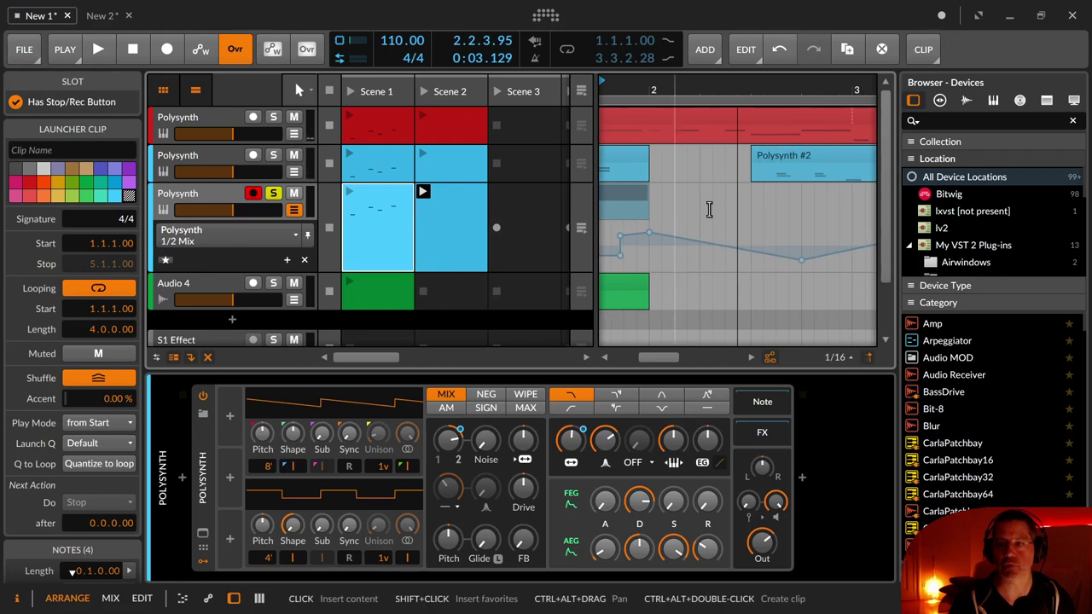
pyautogui.click(581, 226)
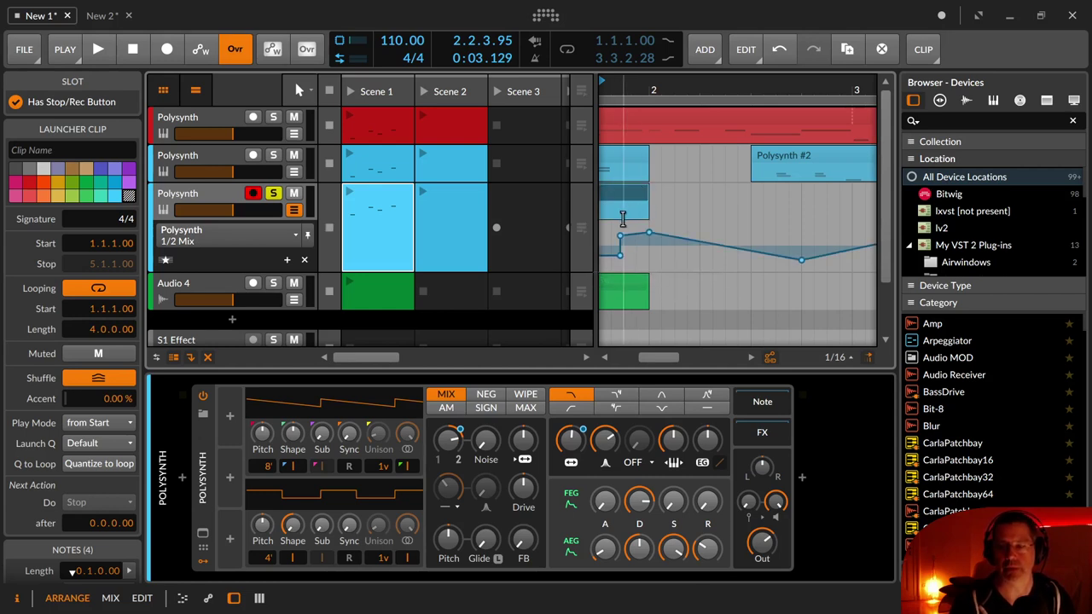
pyautogui.moveTo(624, 219); pyautogui.dragTo(779, 220)
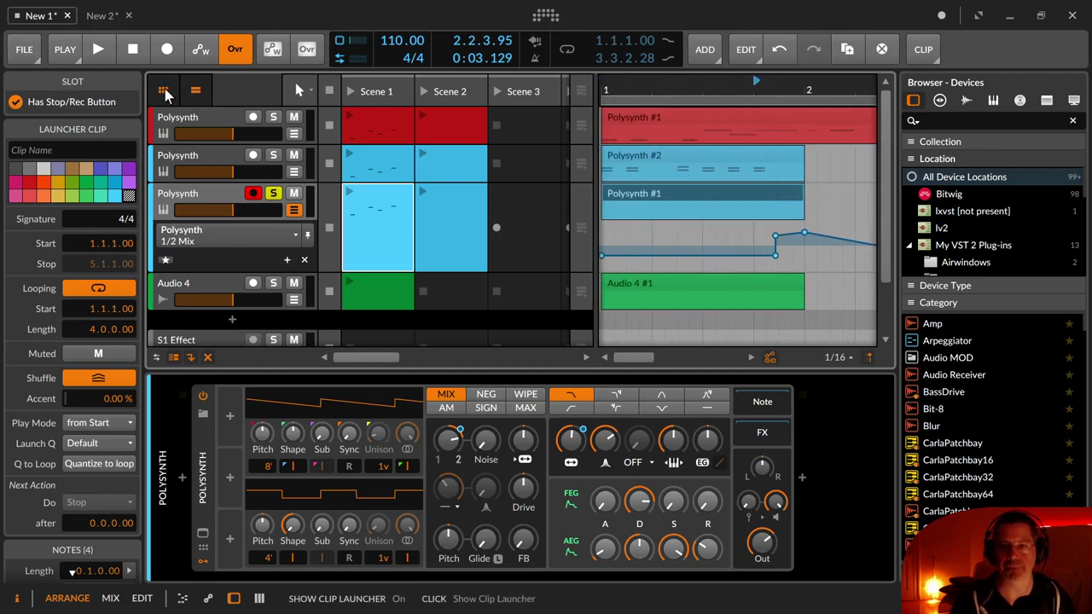
pyautogui.click(162, 94)
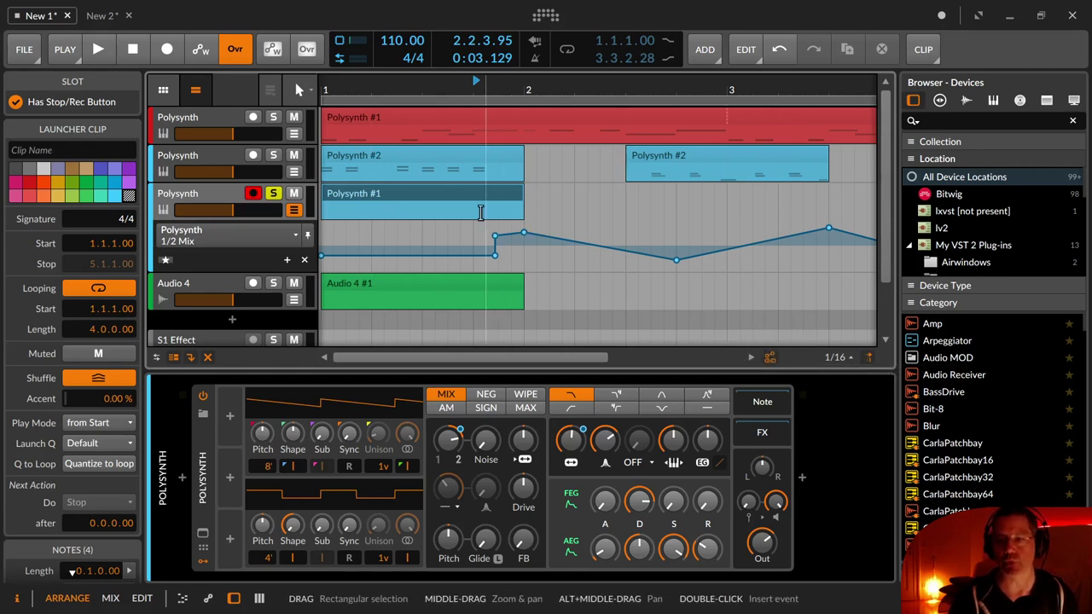
# Step: Extend the third Polysynth track's Arranger clip to a length of 2.2.0.00 and try shifting it along the track with its automation
pyautogui.moveTo(391, 198); pyautogui.dragTo(409, 222)
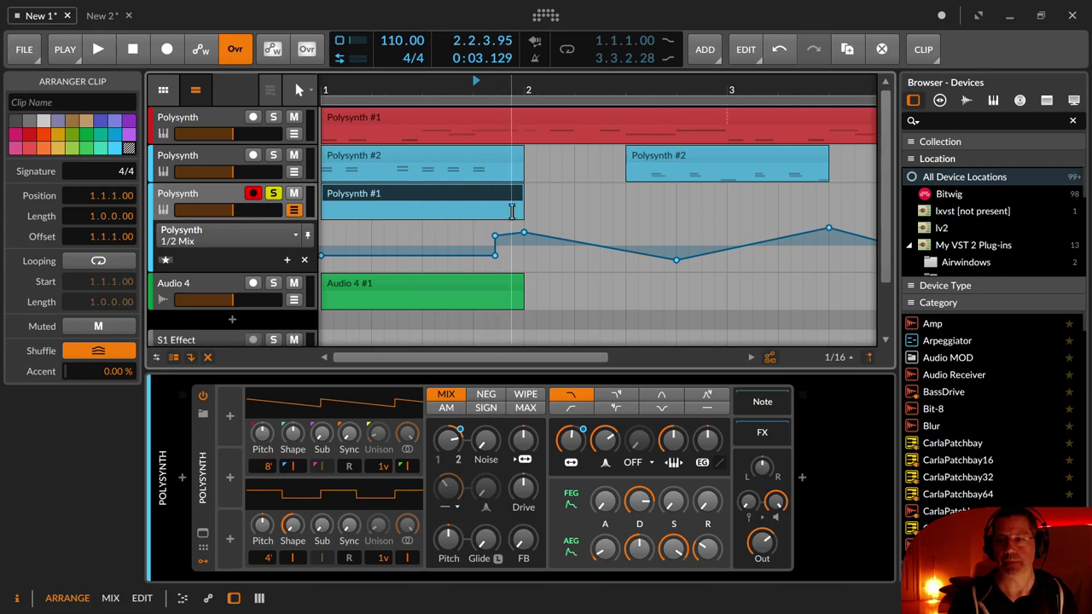
pyautogui.moveTo(517, 197); pyautogui.dragTo(827, 200)
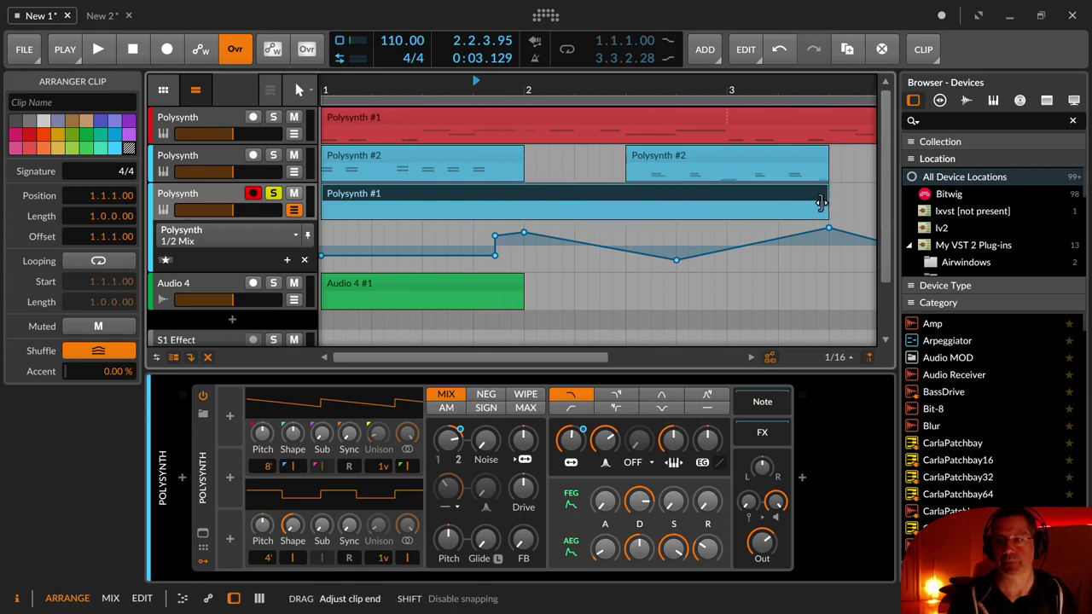
pyautogui.click(429, 199)
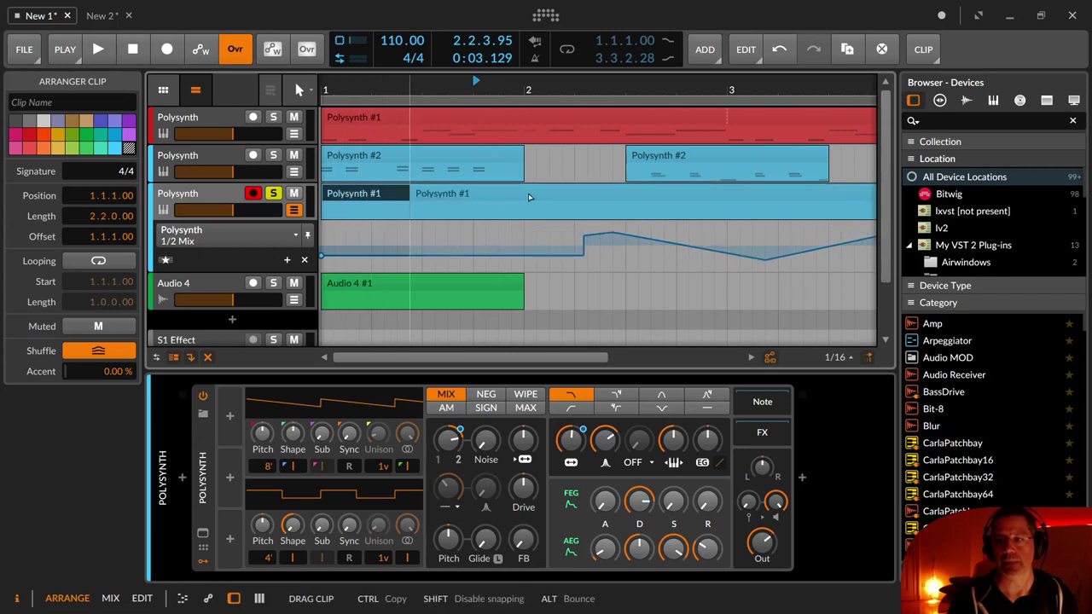
pyautogui.click(430, 203)
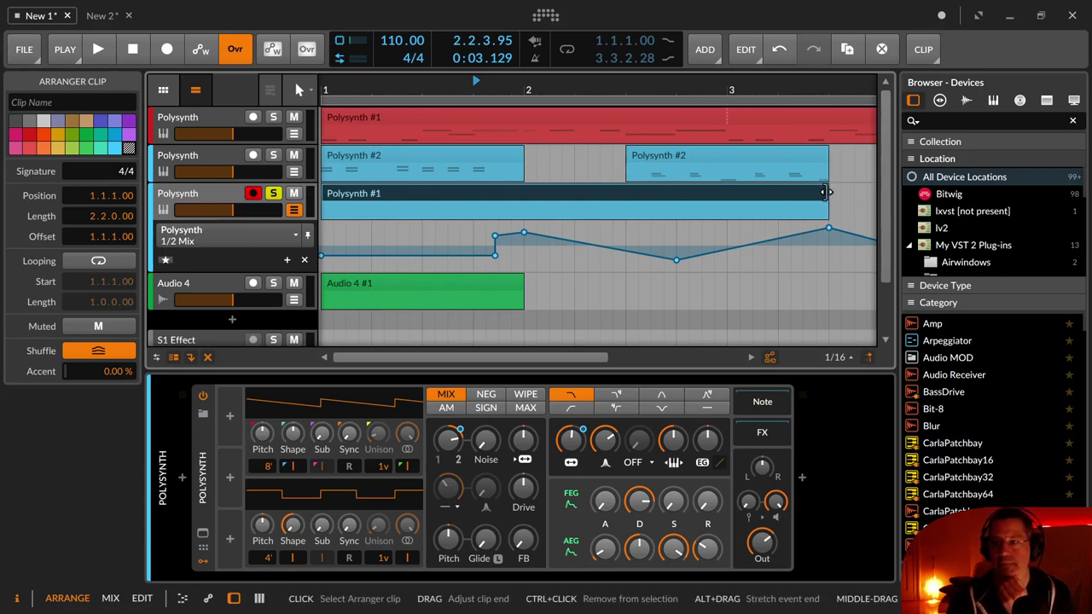
# Step: Extend the third Polysynth track's Arranger clip to a length of 4.0.0.00, ending at bar 5
pyautogui.scroll(-5, 735, 246)
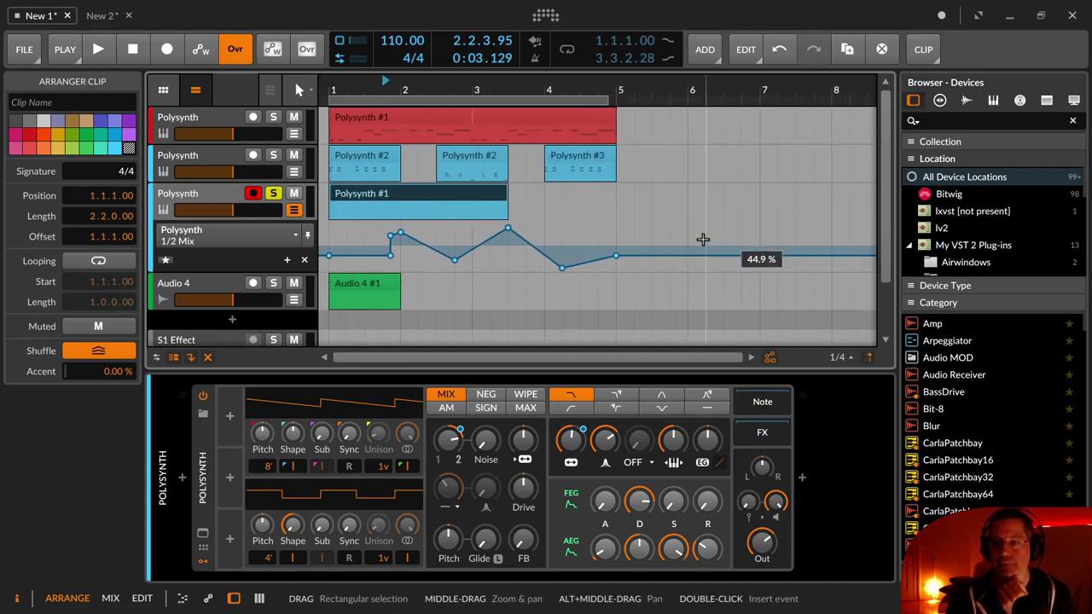
pyautogui.moveTo(506, 197); pyautogui.dragTo(611, 202)
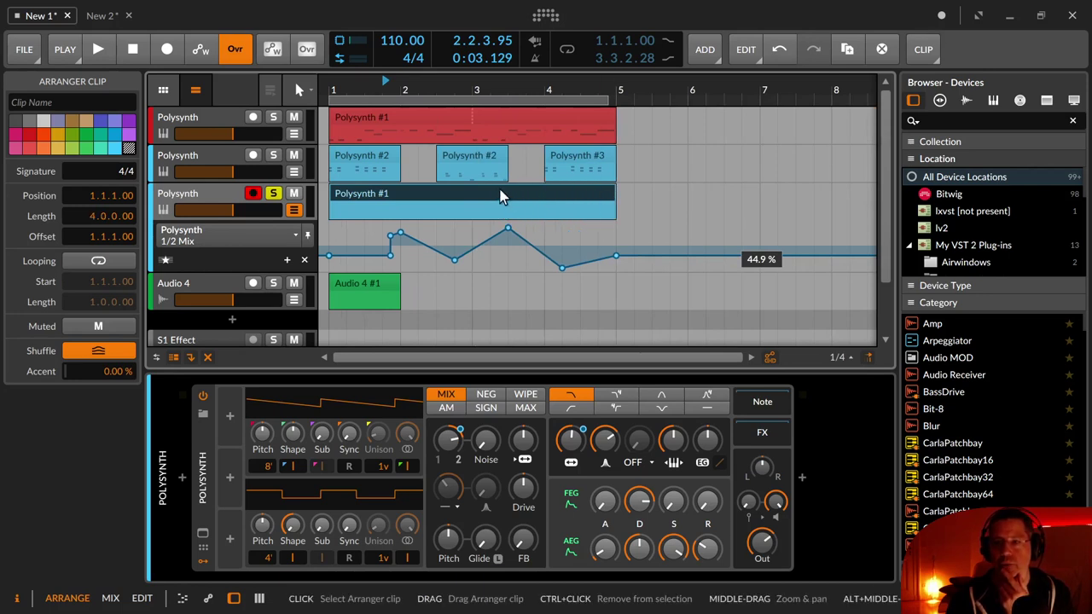
pyautogui.moveTo(502, 196)
pyautogui.mouseDown()
pyautogui.moveTo(603, 182)
pyautogui.moveTo(762, 195)
pyautogui.moveTo(695, 213)
pyautogui.moveTo(502, 213)
pyautogui.mouseUp()
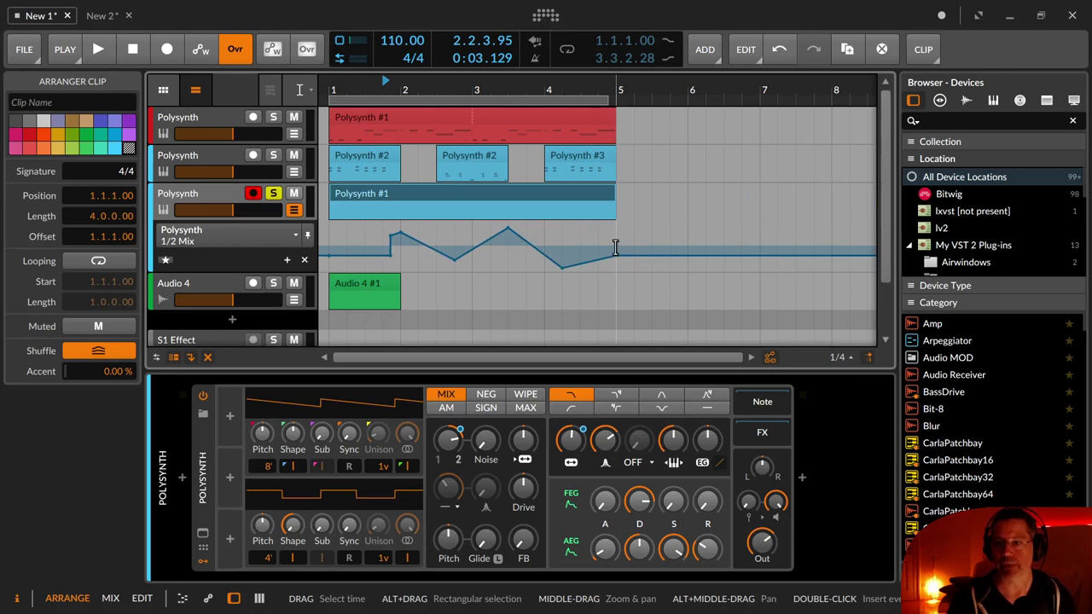
# Step: Copy the third Polysynth track's 1/2 Mix automation from bars 1–5 to the range starting at 5.1.1.00
pyautogui.moveTo(615, 248); pyautogui.dragTo(331, 243)
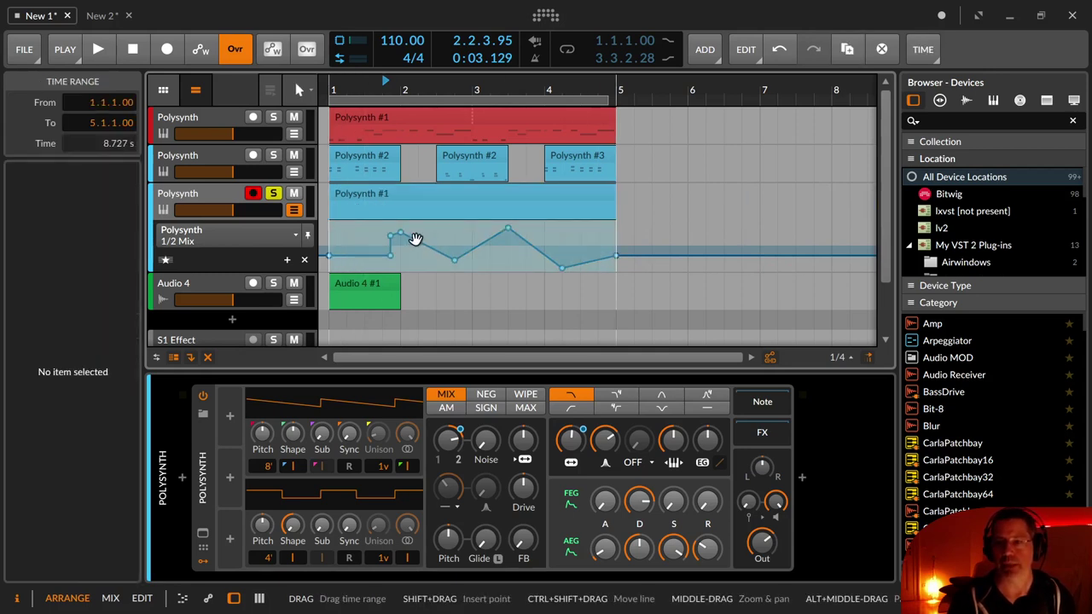
pyautogui.moveTo(415, 239); pyautogui.dragTo(699, 240)
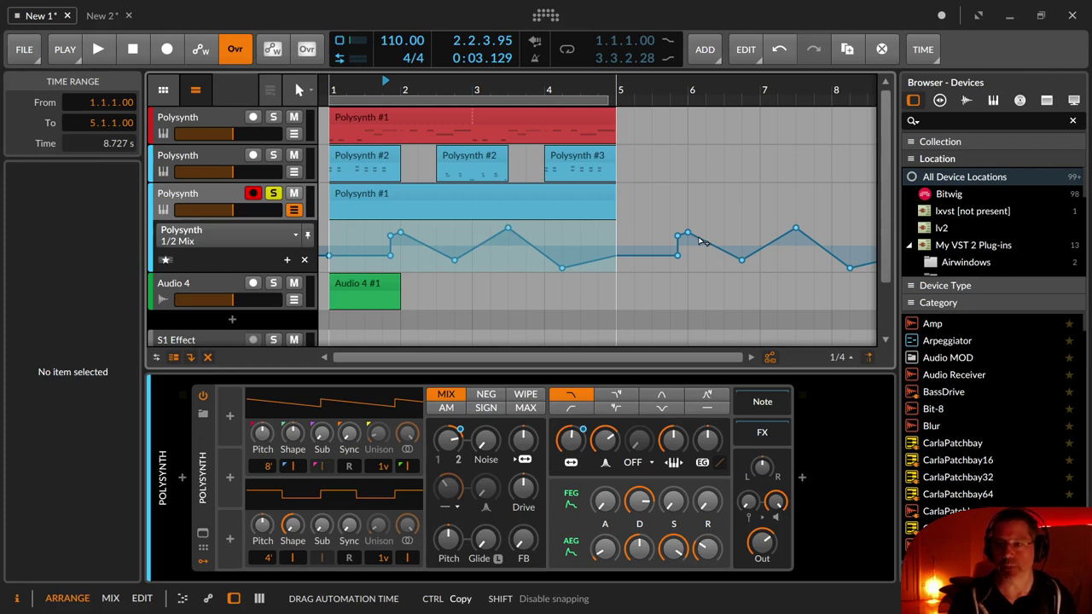
pyautogui.moveTo(700, 241); pyautogui.dragTo(701, 240)
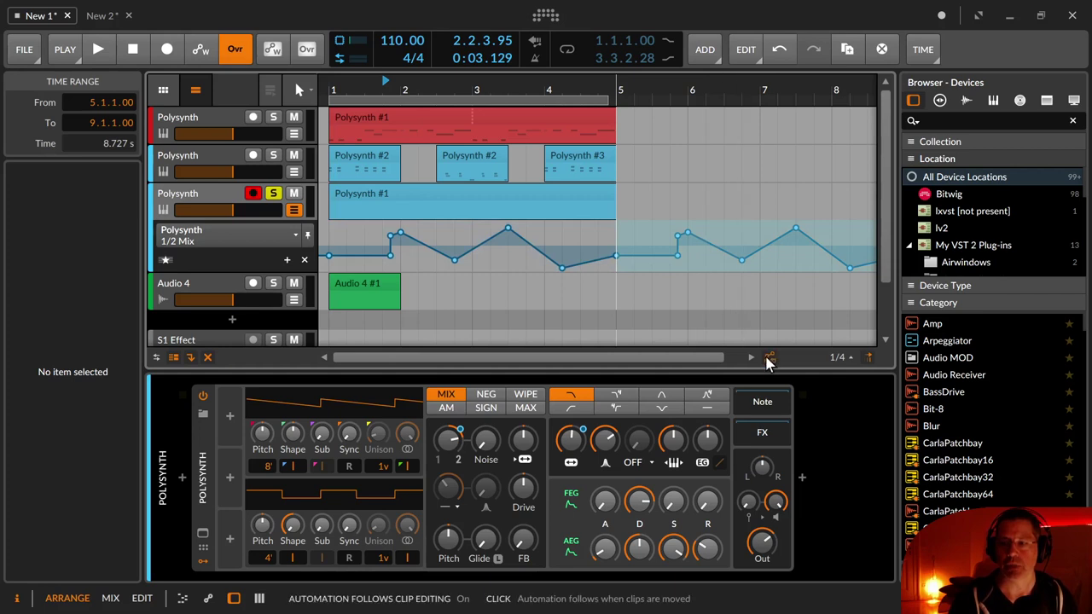
# Step: With automation set not to follow clip editing, copy the third Polysynth track's bar 1 clip to 5.1.1.00
pyautogui.click(395, 195)
pyautogui.moveTo(396, 195)
pyautogui.mouseDown()
pyautogui.moveTo(682, 201)
pyautogui.moveTo(397, 207)
pyautogui.mouseUp()
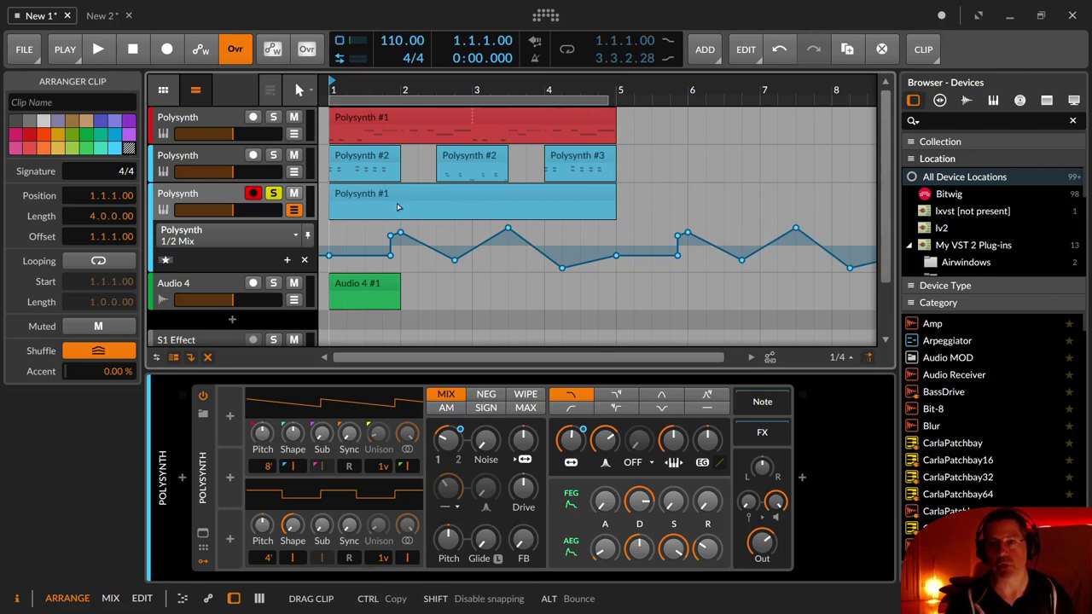
pyautogui.moveTo(396, 207); pyautogui.dragTo(358, 189)
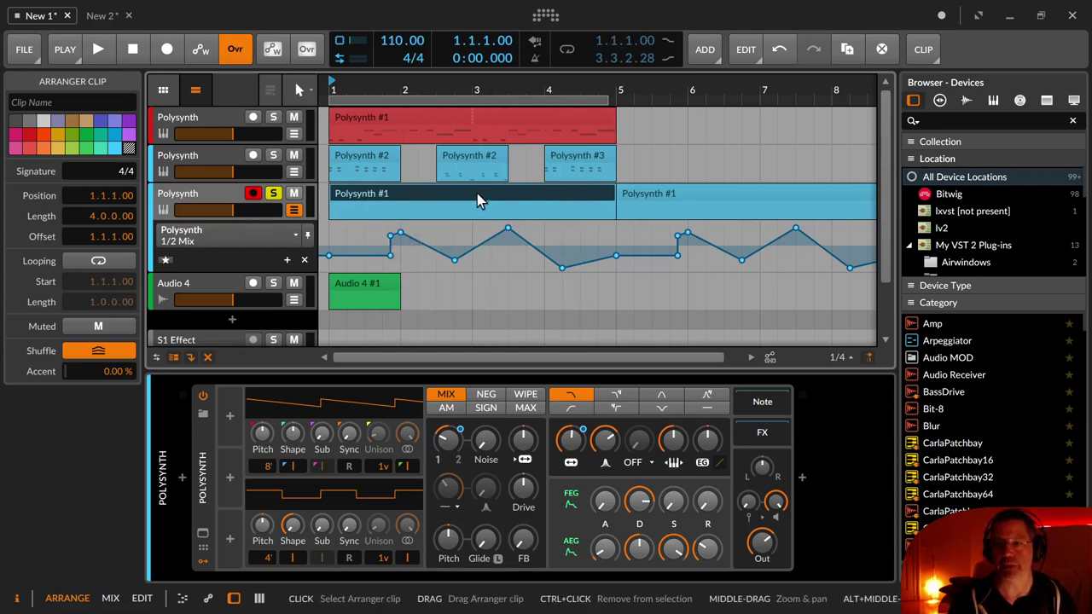
pyautogui.click(673, 205)
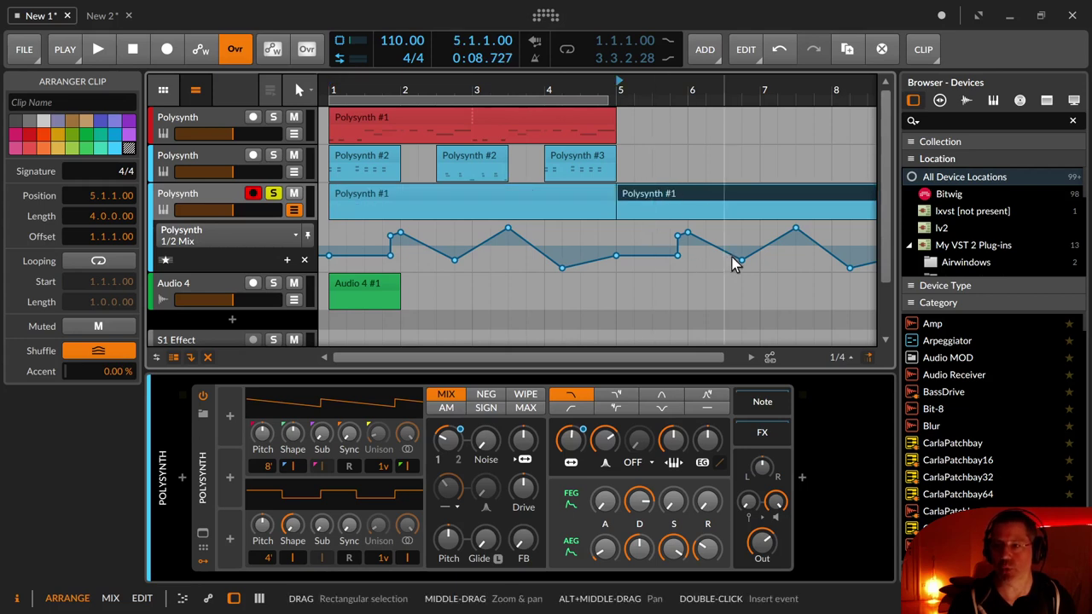
# Step: Delete the 1/2 Mix automation points beneath the copied clip that starts at bar 5
pyautogui.moveTo(625, 228); pyautogui.dragTo(921, 286)
pyautogui.press('Delete')
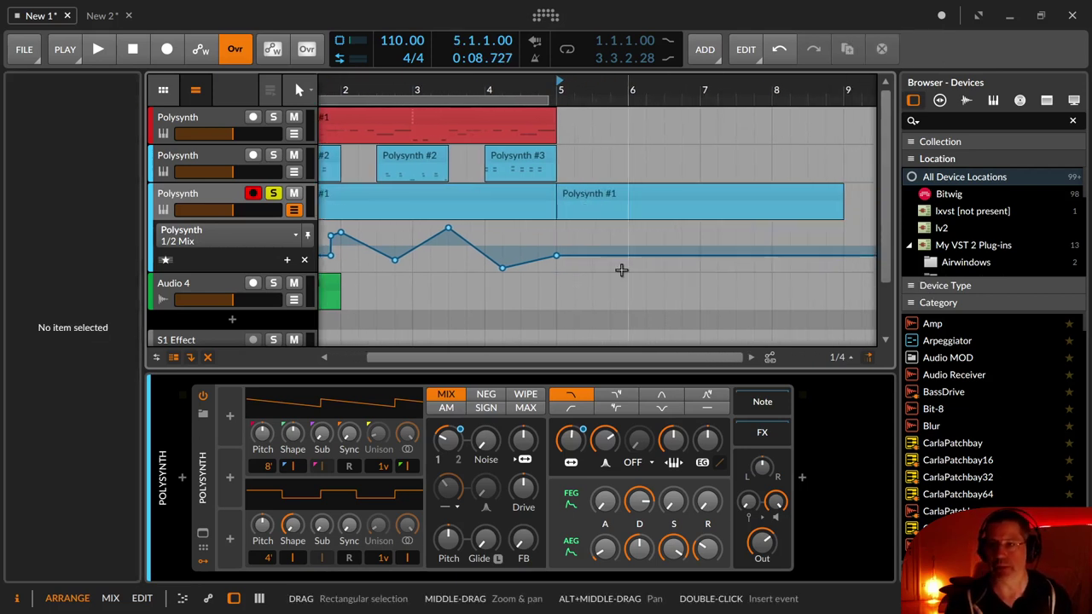
# Step: Delete the third Polysynth track's clip at bar 1 without its automation, and undo that deletion
pyautogui.click(513, 194)
pyautogui.press('Delete')
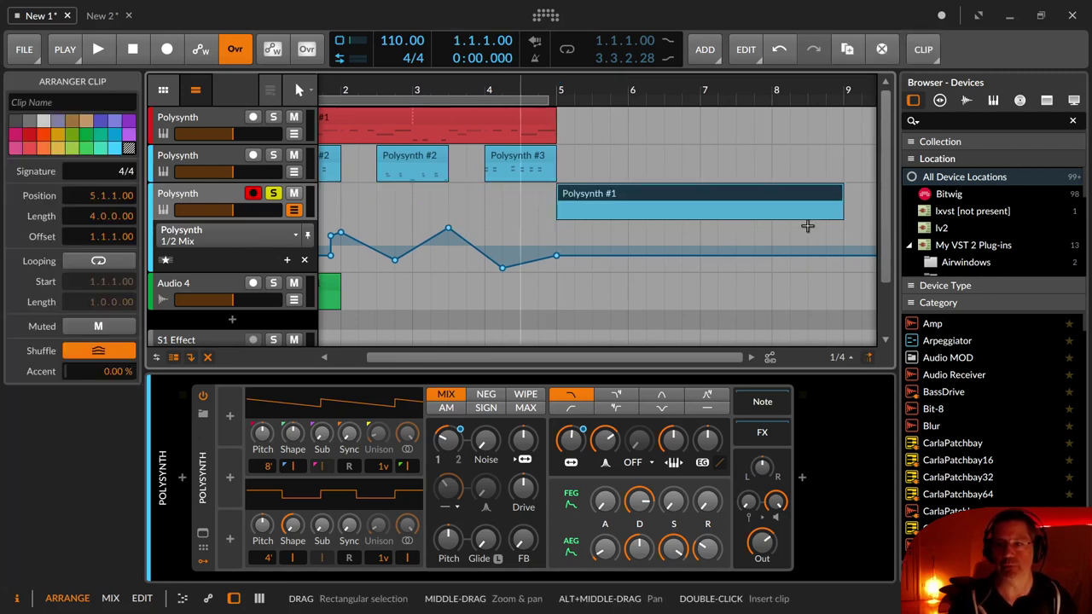
pyautogui.hotkey('ctrl', 'z')
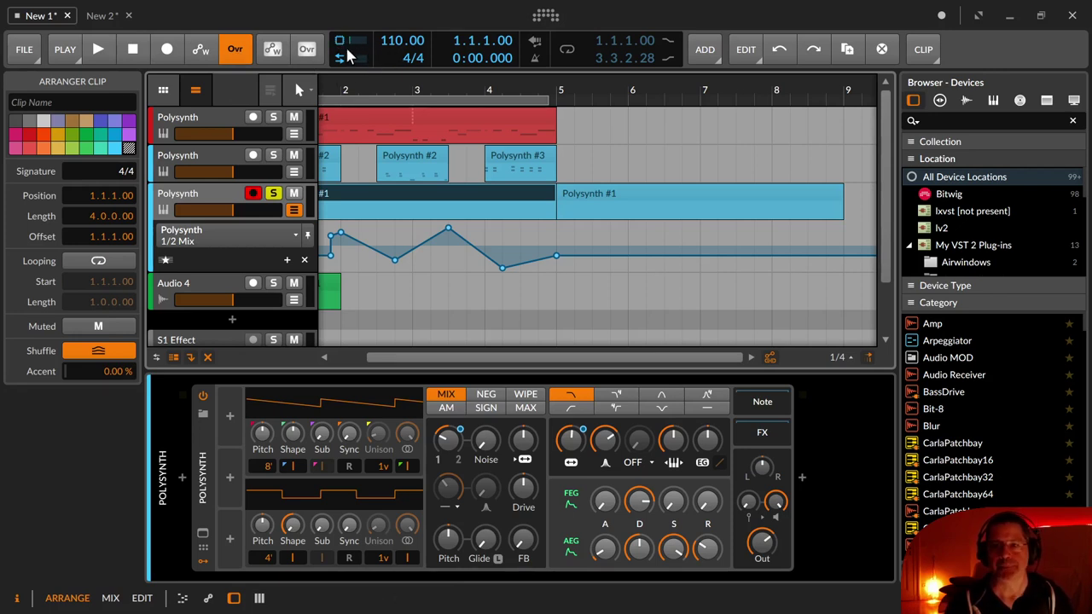
# Step: Open the DSP Performance Graph to examine the audio load and latency figures, and close it
pyautogui.moveTo(342, 160); pyautogui.dragTo(401, 161)
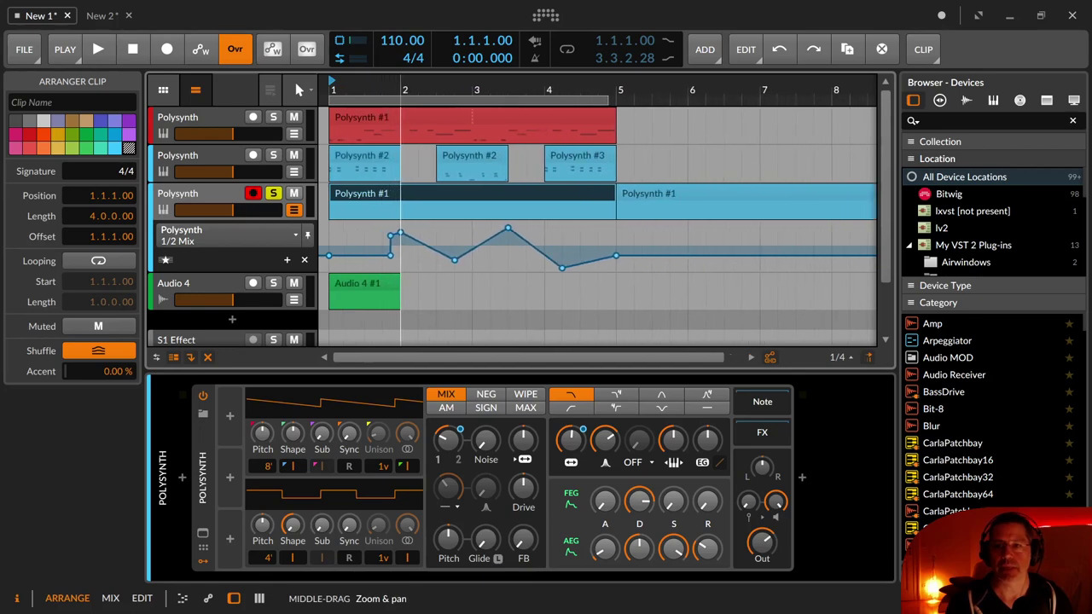
pyautogui.click(342, 44)
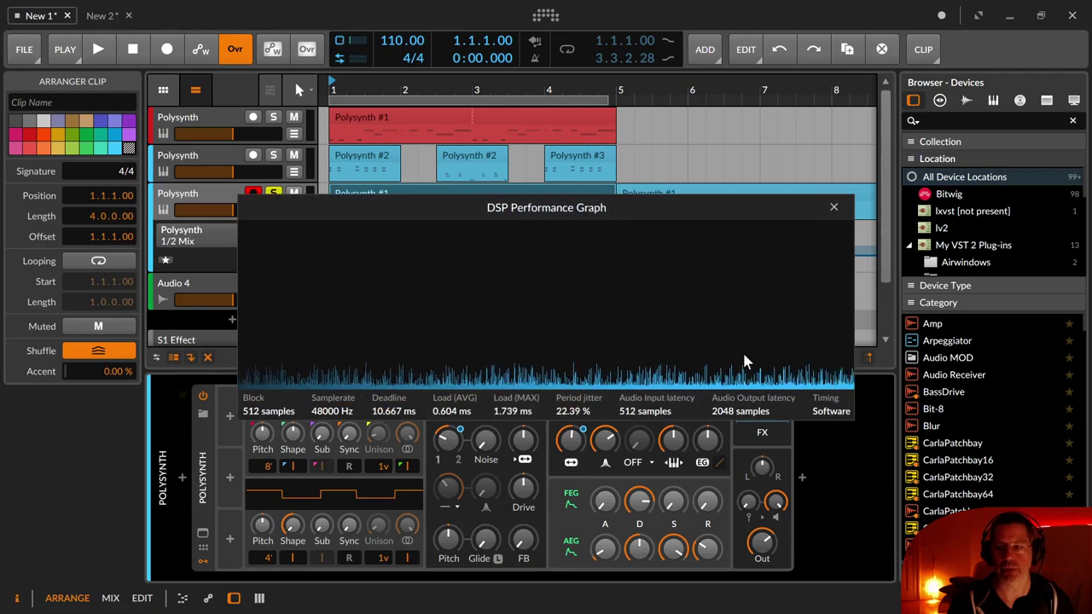
pyautogui.click(833, 207)
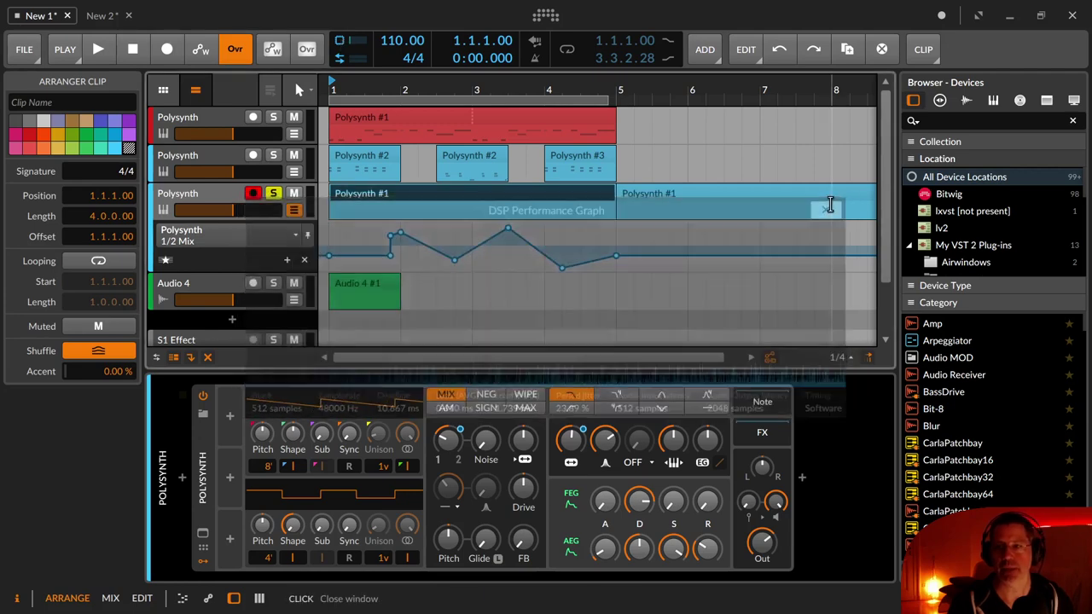
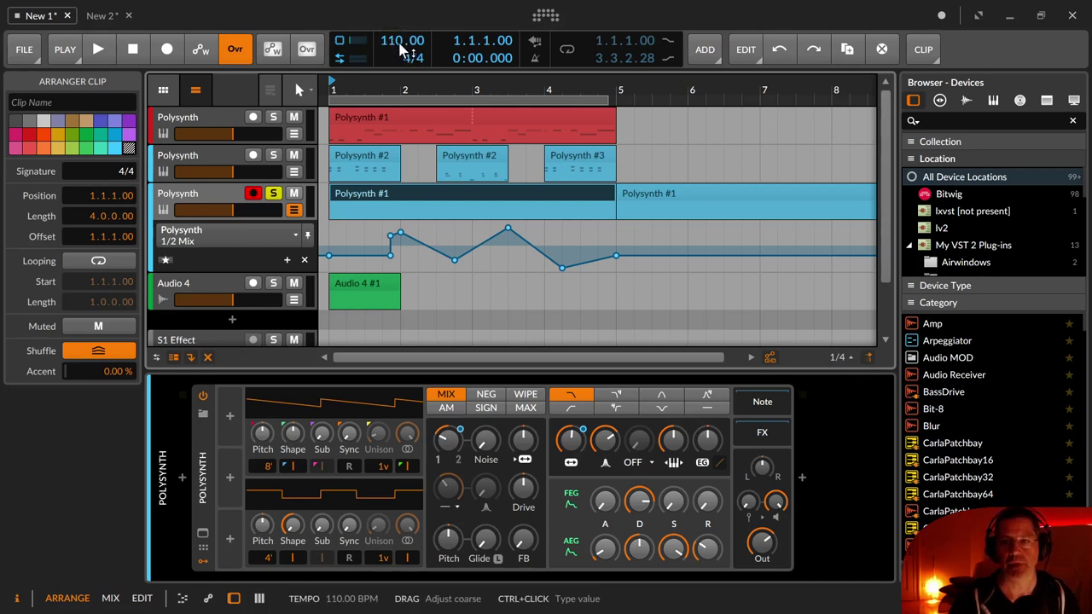
# Step: Try a project tempo of 170 BPM, and set it to 90 BPM
pyautogui.doubleClick(398, 45)
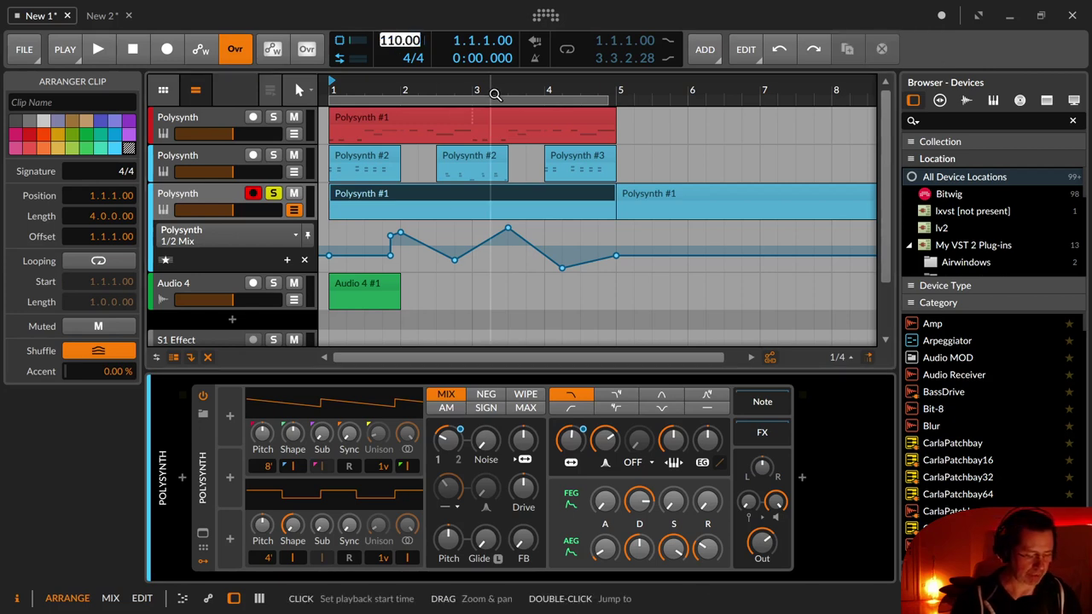
pyautogui.write('170')
pyautogui.press('Return')
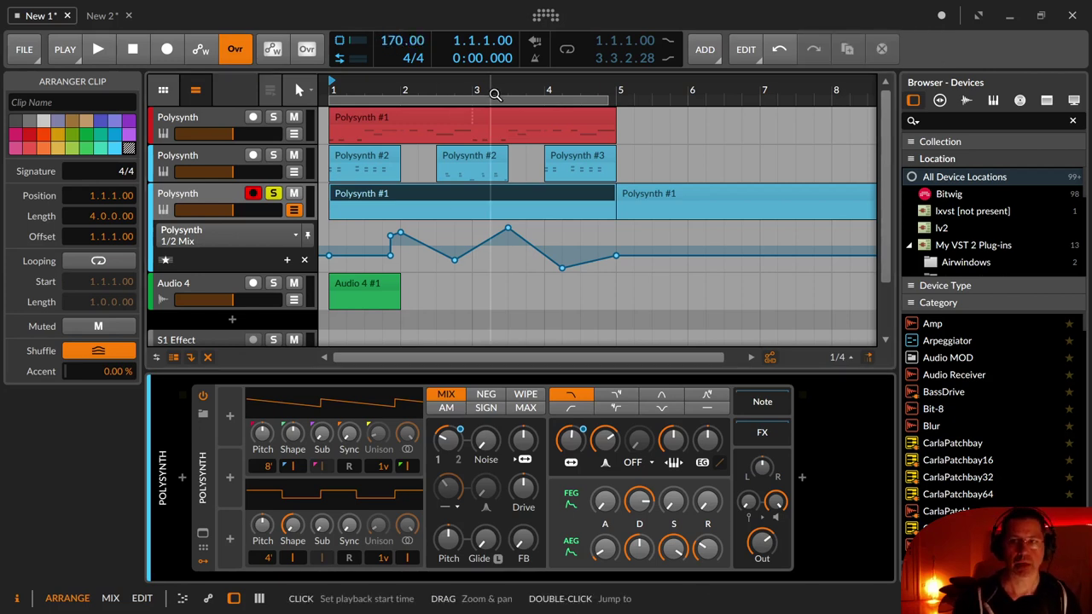
pyautogui.doubleClick(400, 40)
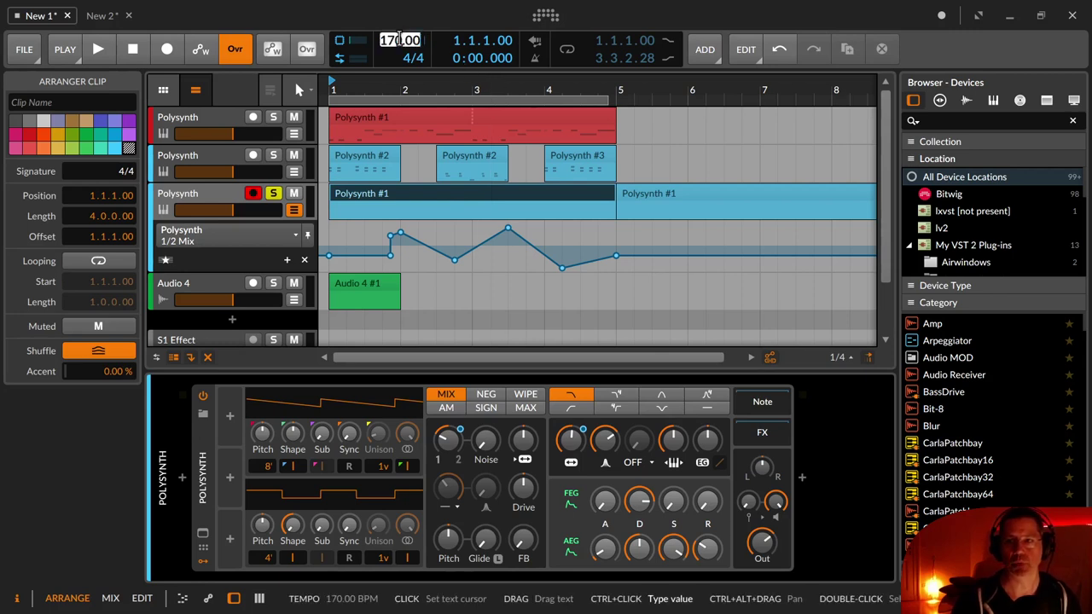
pyautogui.write('90 BPM')
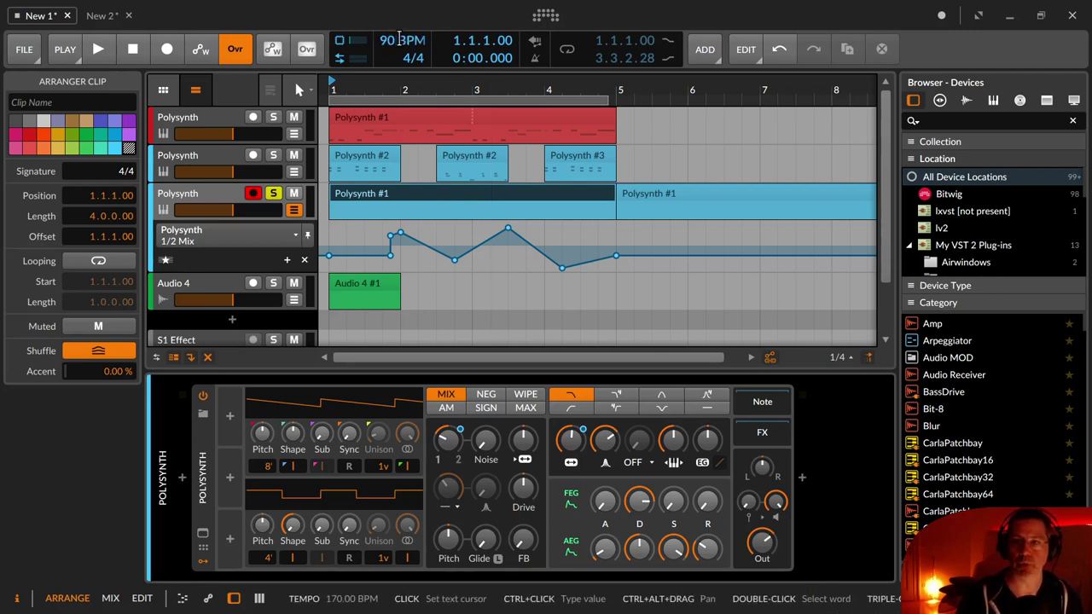
pyautogui.press('Return')
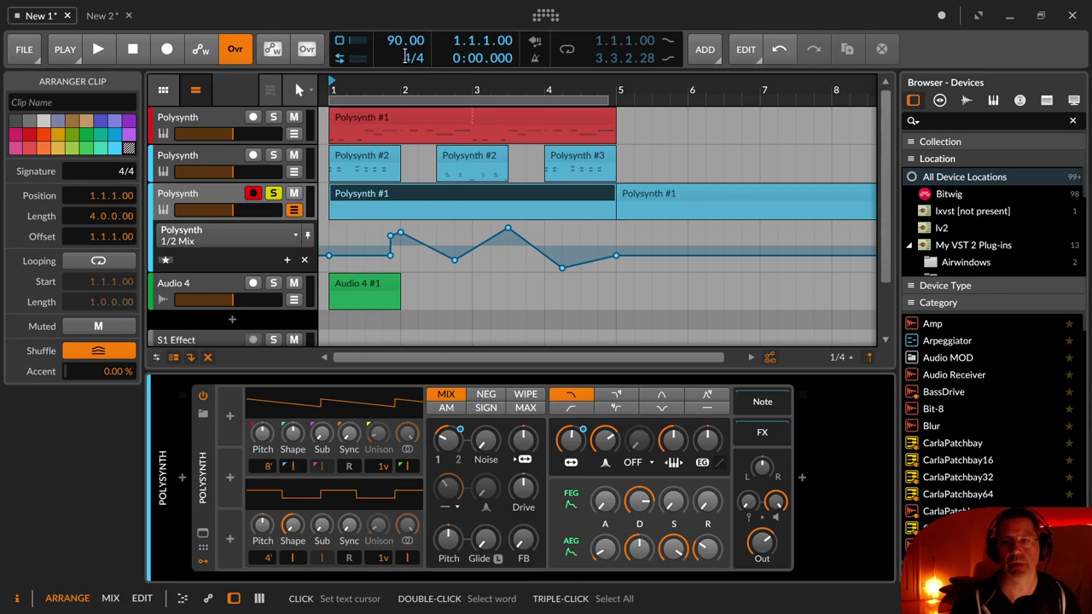
# Step: Change the project time signature to 3/4 and set it back to 4/4
pyautogui.write('3/4')
pyautogui.press('Return')
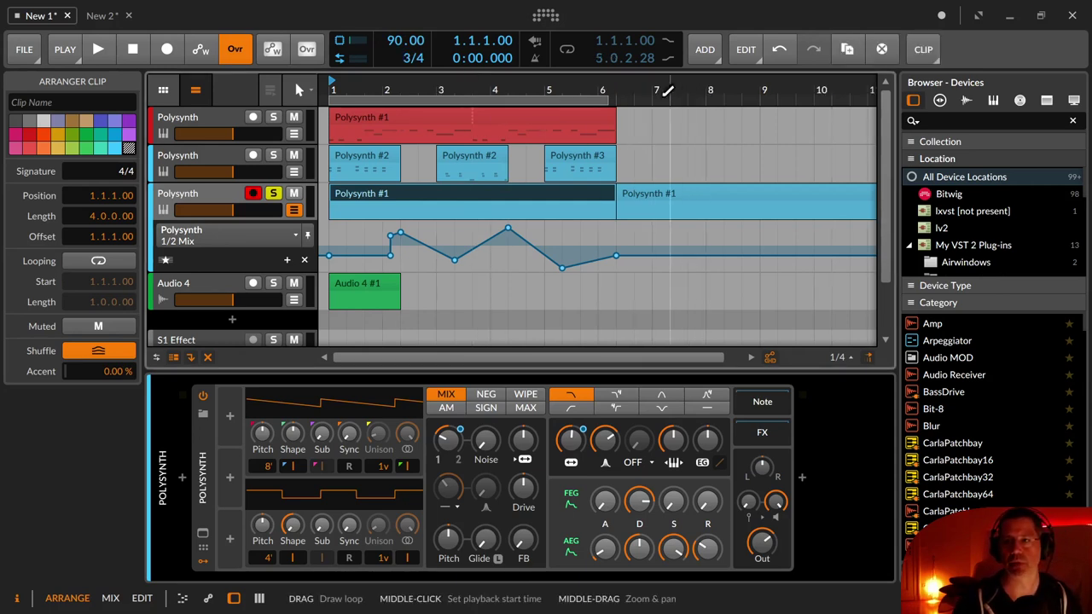
pyautogui.click(395, 55)
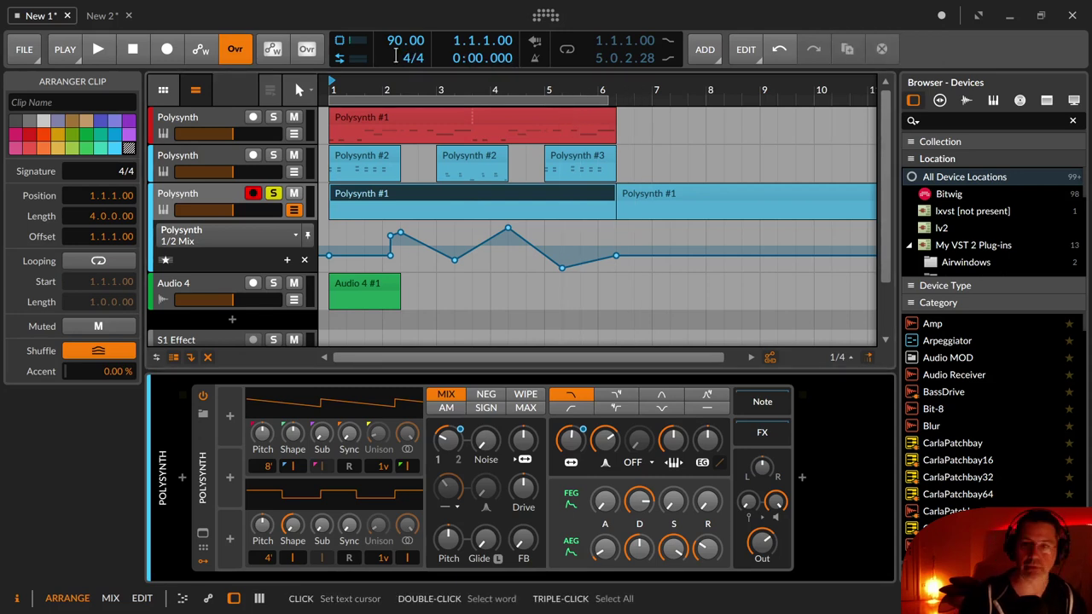
pyautogui.write('4')
pyautogui.press('Return')
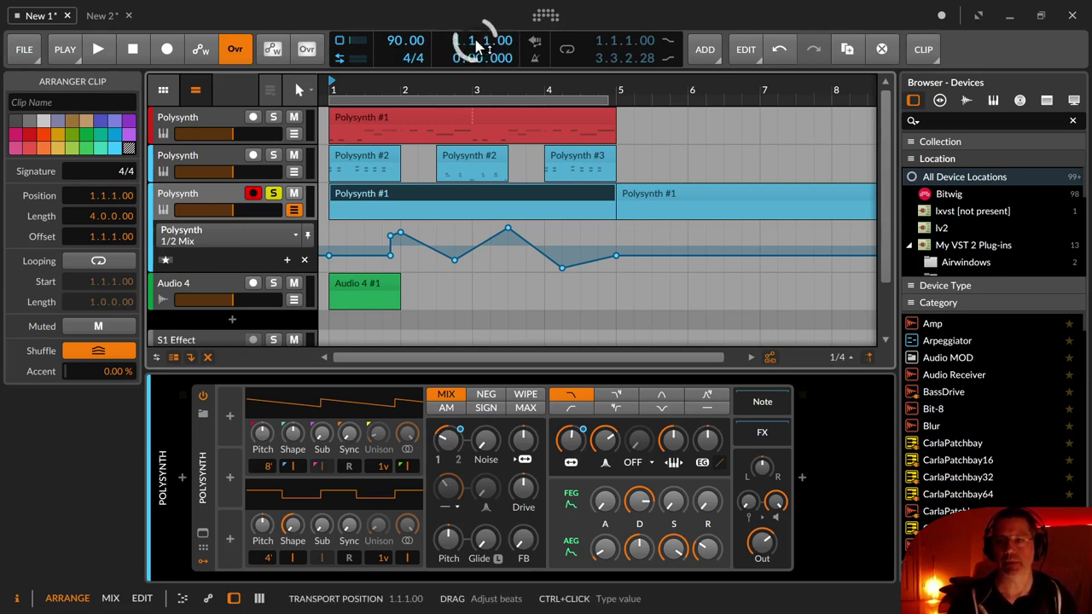
# Step: Set the playback start to 5.2.1.00 and show the realtime ruler above the Arranger timeline
pyautogui.click(634, 88)
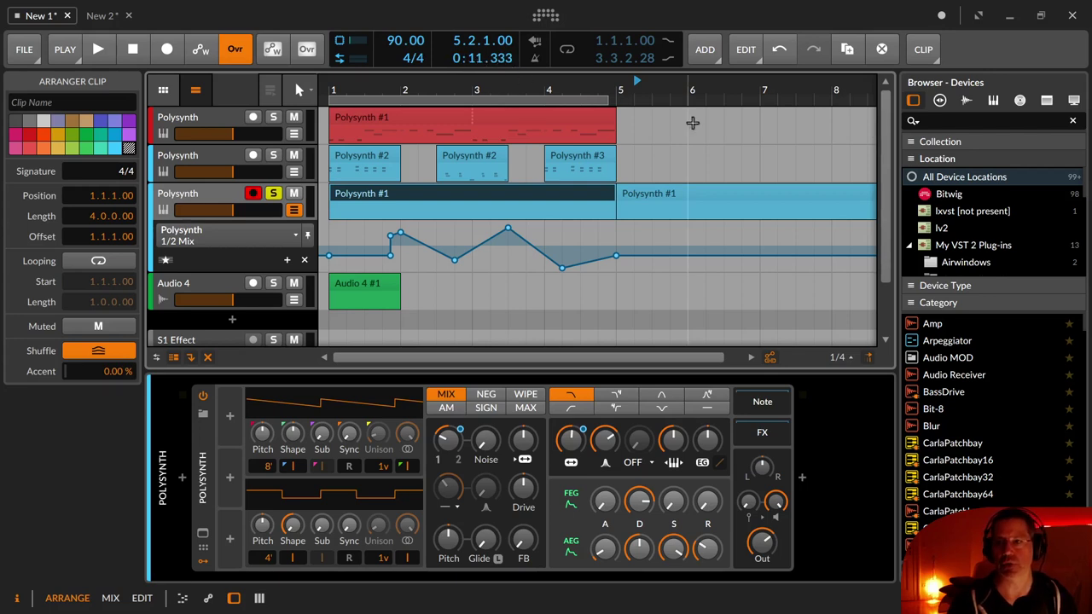
pyautogui.rightClick(618, 85)
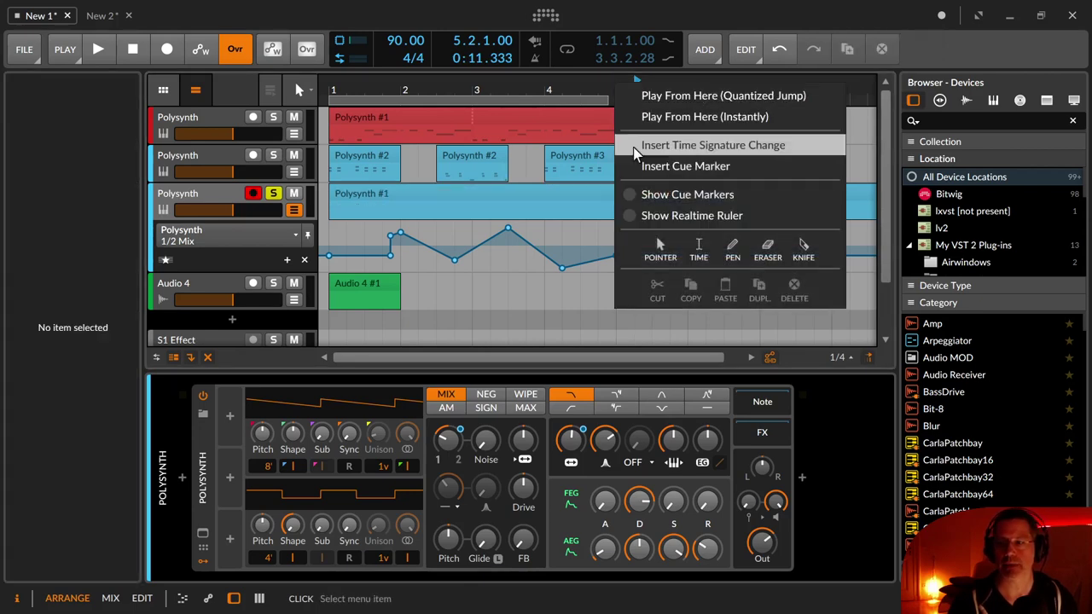
pyautogui.click(678, 212)
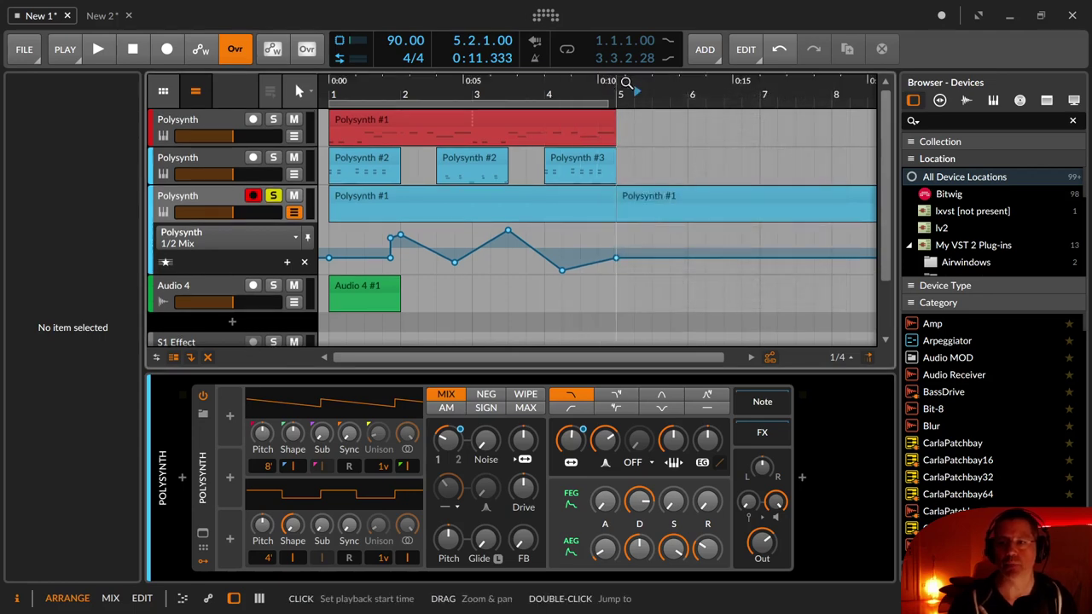
# Step: Switch the metronome on and off again
pyautogui.click(537, 59)
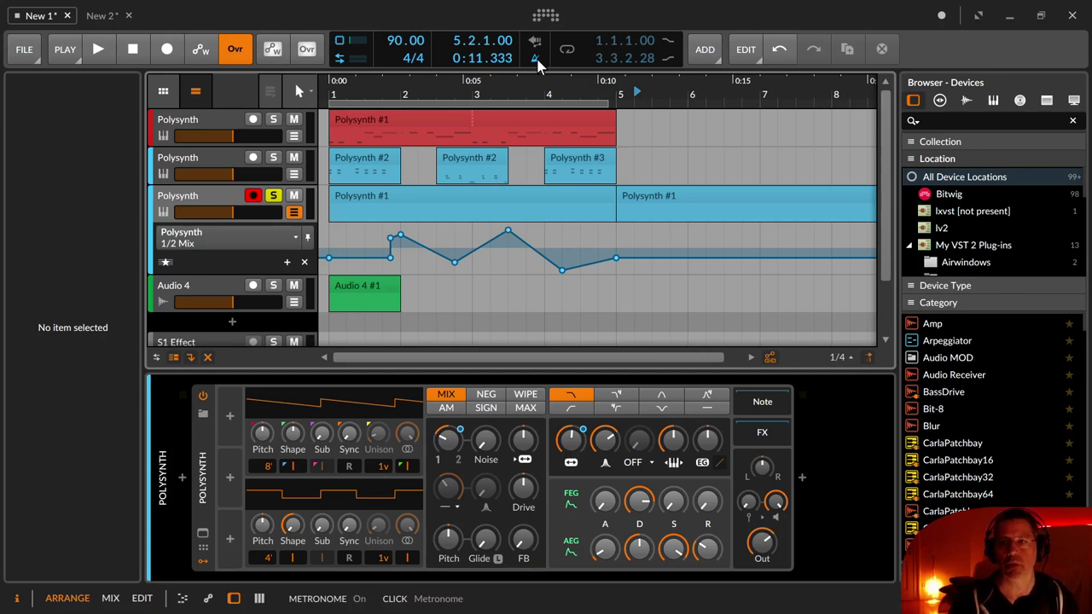
pyautogui.click(537, 58)
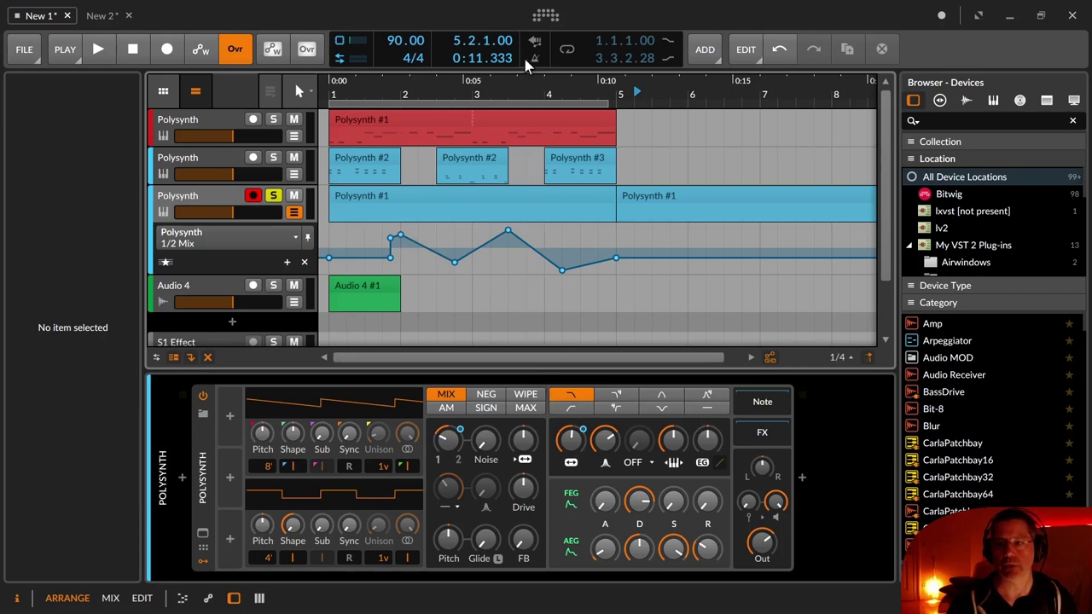
# Step: Briefly play the arrangement from 5.2.1.00, stop, and return the play position to the start of the song
pyautogui.press('space')
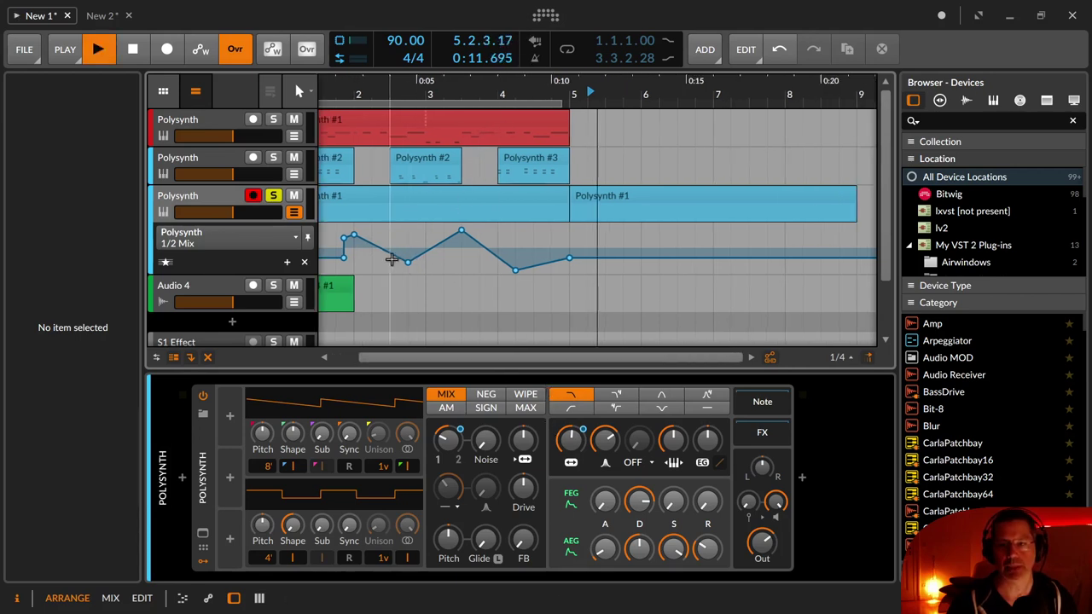
pyautogui.press('space')
pyautogui.click(134, 56)
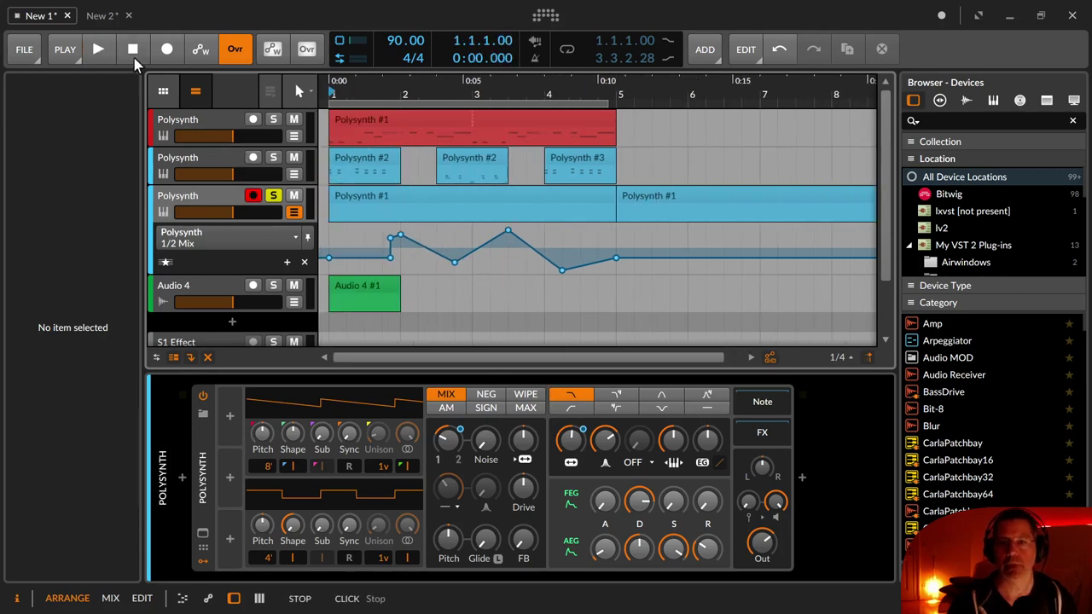
# Step: Play the arrangement from the start while sweeping the Polysynth's filter frequency up and down, and stop playback
pyautogui.press('space')
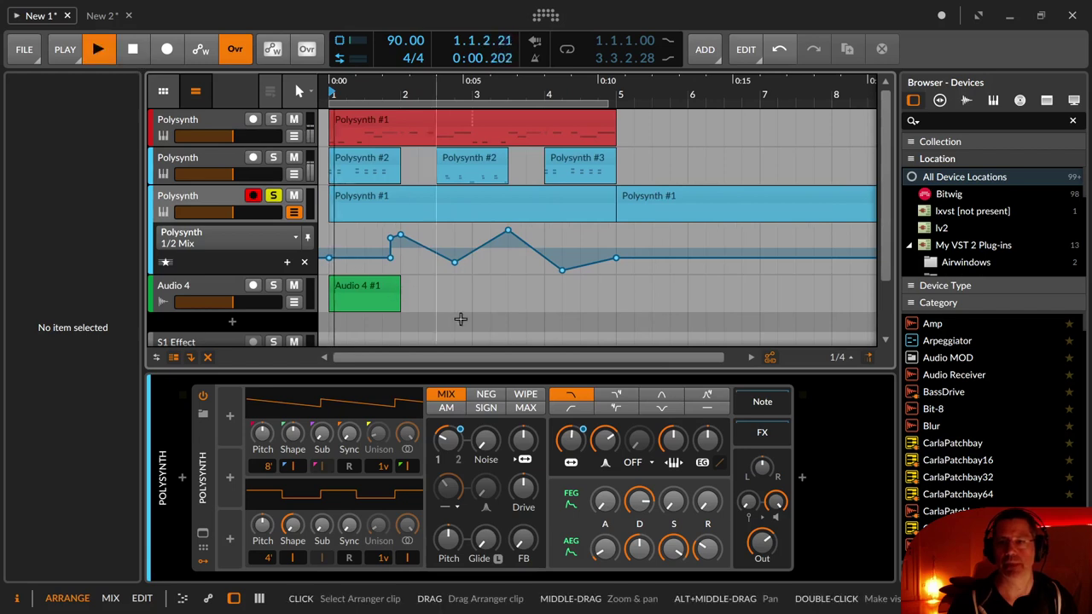
pyautogui.click(571, 439)
pyautogui.moveTo(571, 439); pyautogui.dragTo(571, 375)
pyautogui.moveTo(571, 439); pyautogui.dragTo(570, 459)
pyautogui.press('space')
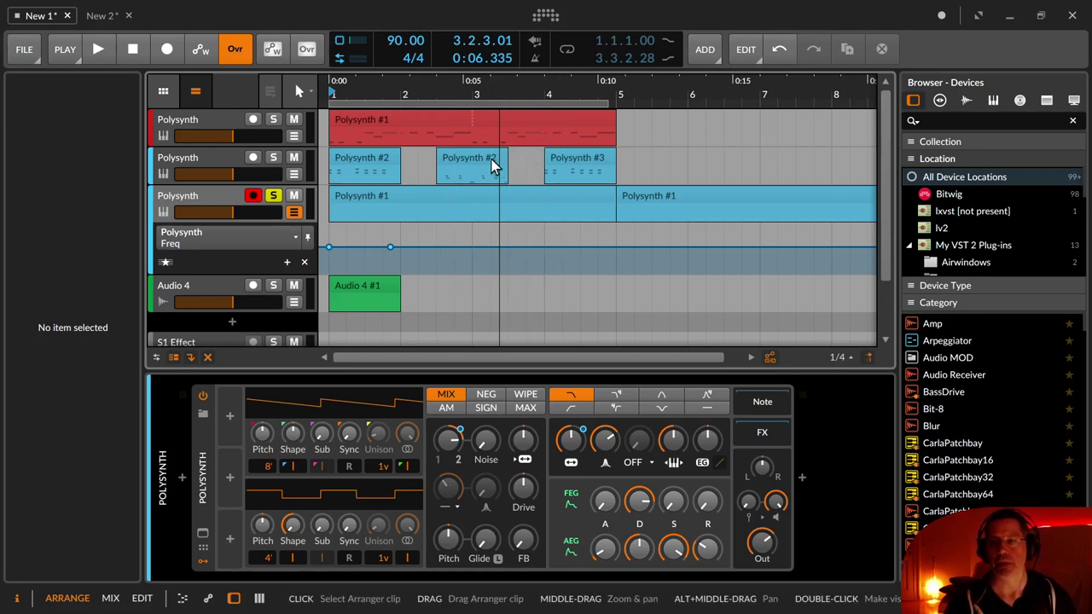
# Step: Toggle the transport loop on and off, and set the loop region to position 2.3.1.00 with a length of 2.0.0.00
pyautogui.click(569, 47)
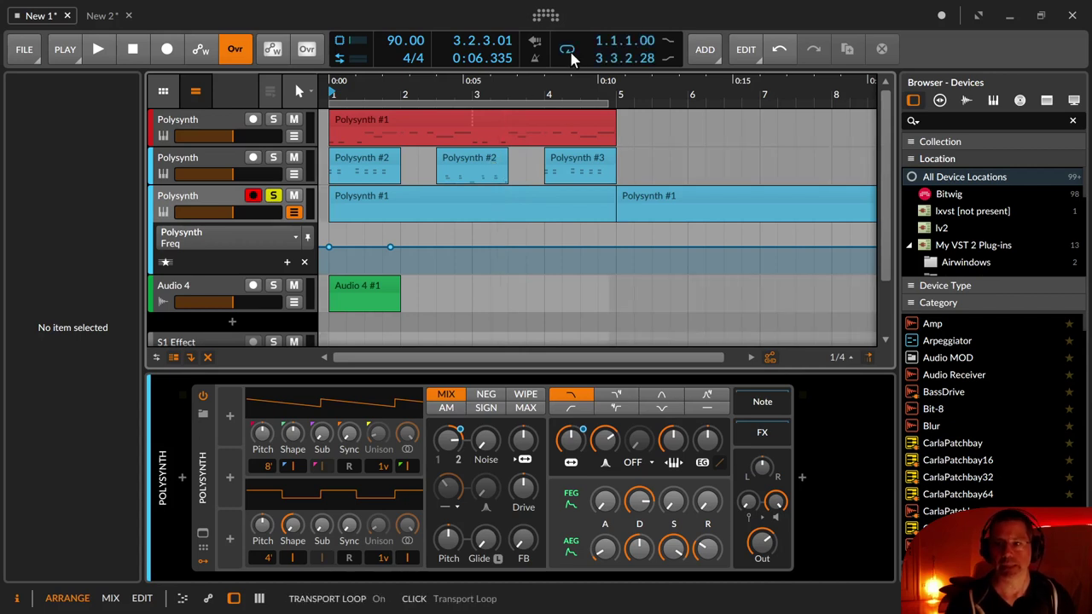
pyautogui.click(431, 101)
pyautogui.moveTo(431, 102)
pyautogui.mouseDown()
pyautogui.moveTo(547, 120)
pyautogui.moveTo(444, 106)
pyautogui.mouseUp()
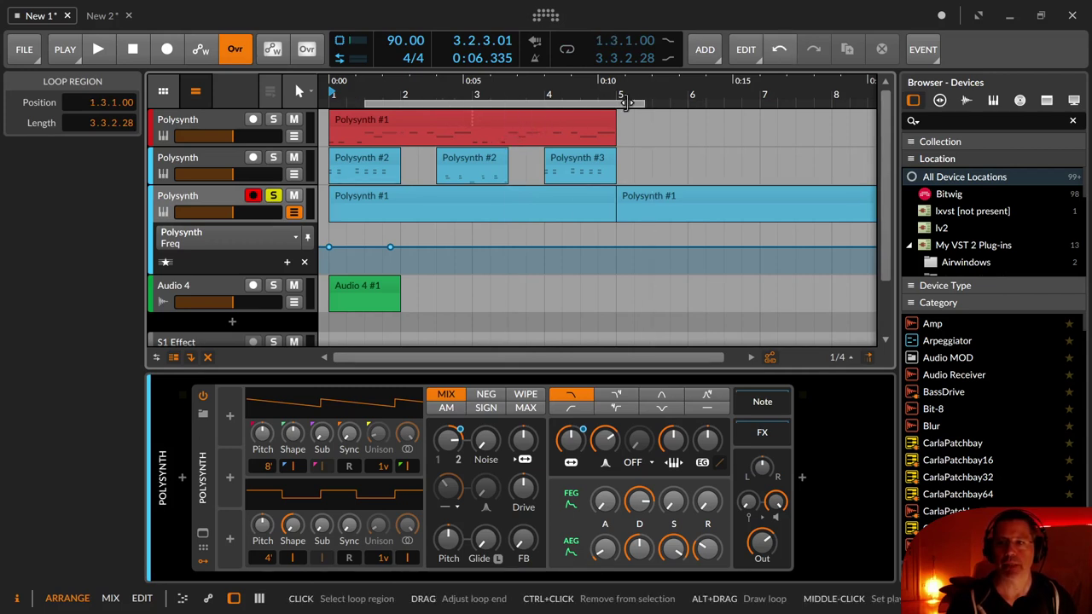
pyautogui.moveTo(625, 101); pyautogui.dragTo(580, 101)
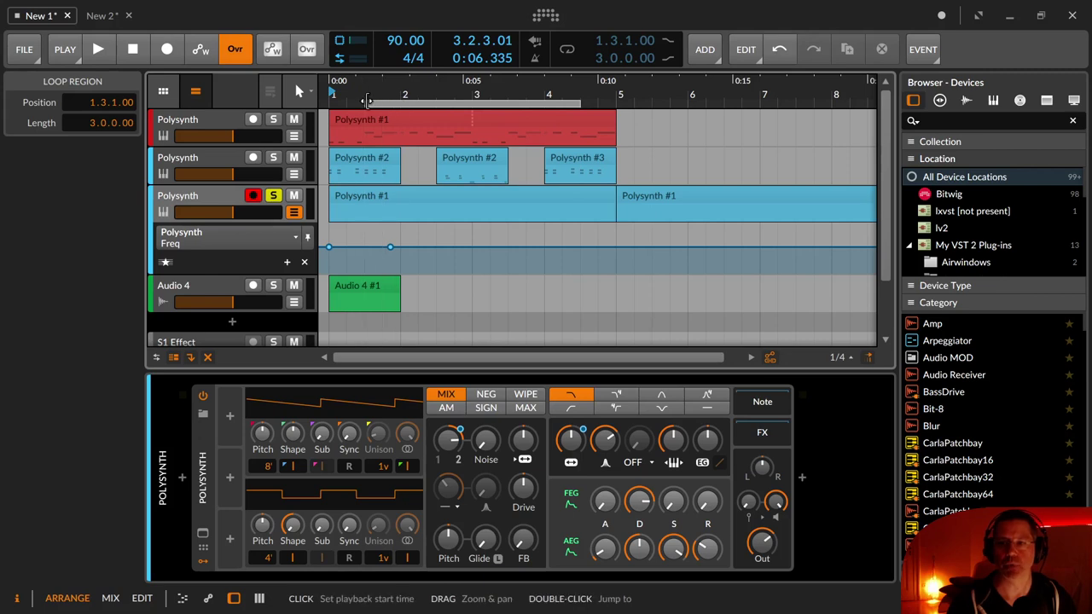
pyautogui.moveTo(367, 101); pyautogui.dragTo(437, 104)
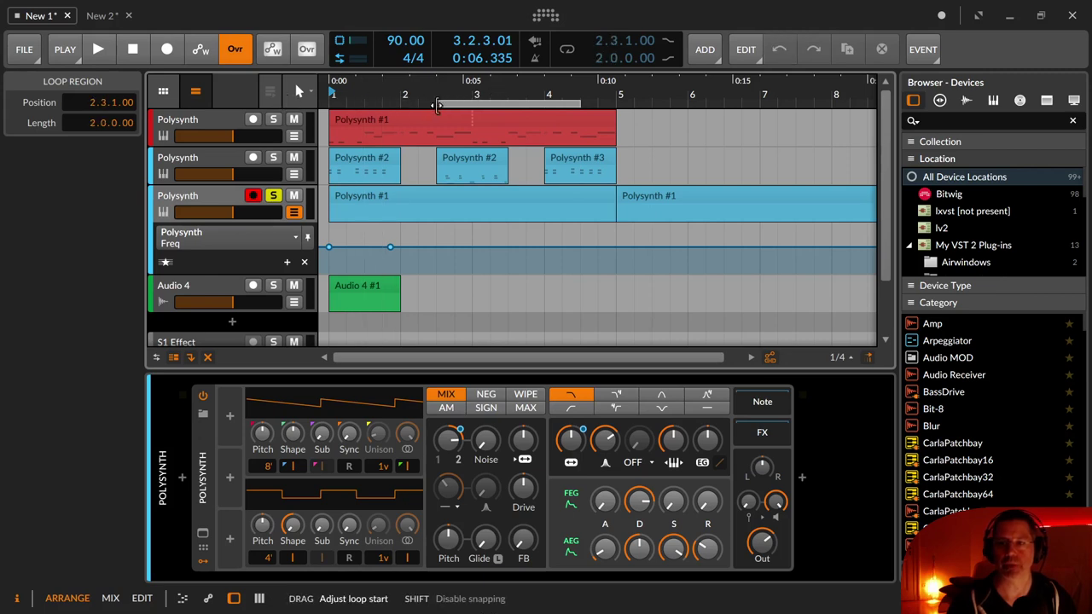
# Step: Loop the region of the Polysynth #2 clip starting at 2.3.1.00, and turn the transport loop off
pyautogui.click(467, 157)
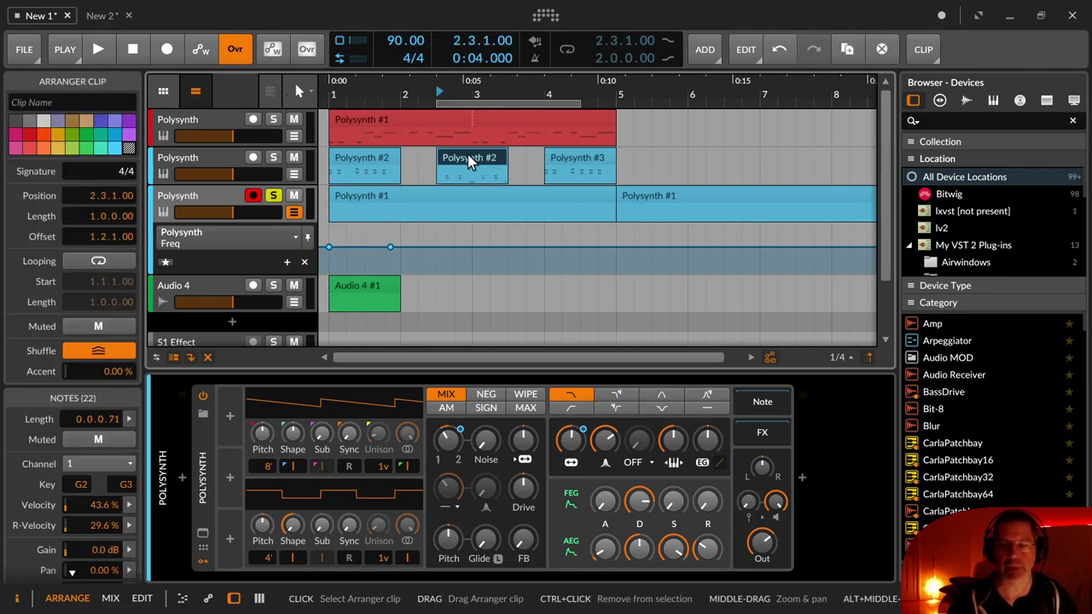
pyautogui.hotkey('ctrl', 'l')
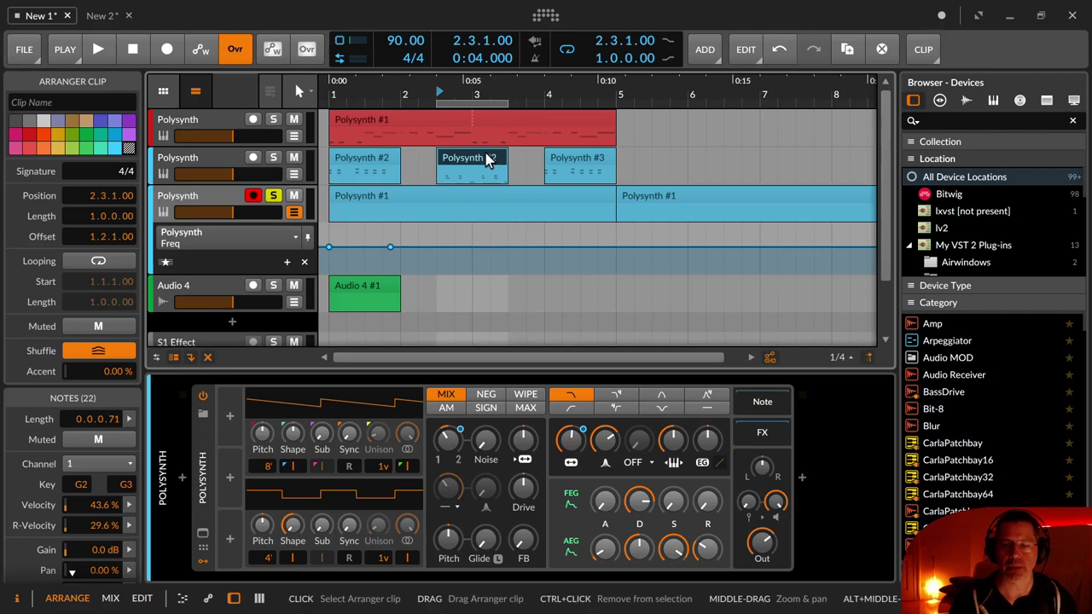
pyautogui.click(568, 53)
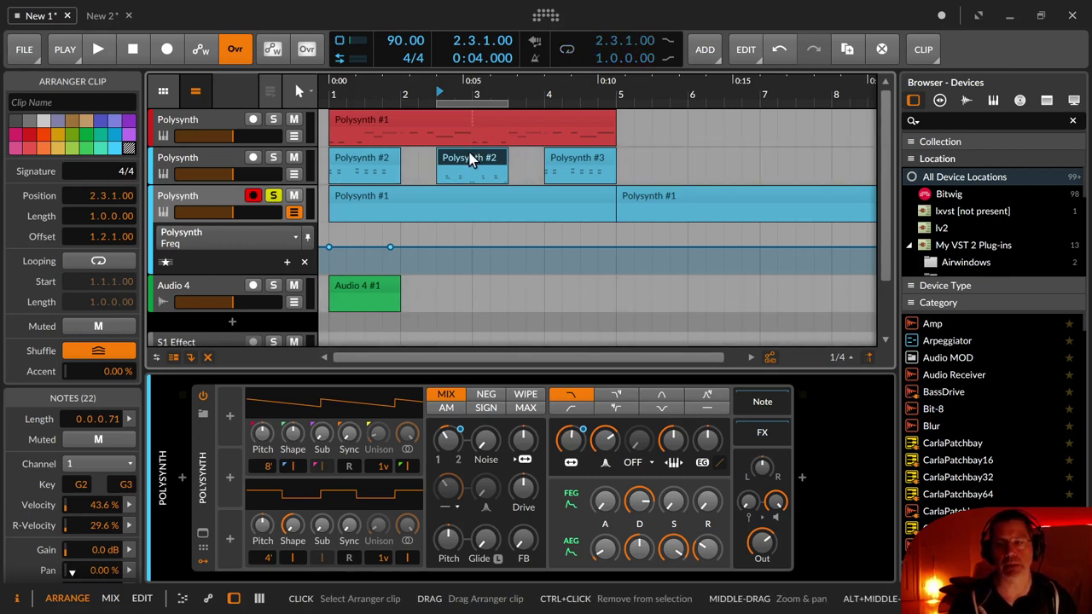
# Step: Loop the time range from 2.1.1.00 to 3.4.1.00, and set the loop back to the Polysynth #2 clip at 2.3.1.00
pyautogui.moveTo(534, 168); pyautogui.dragTo(401, 168)
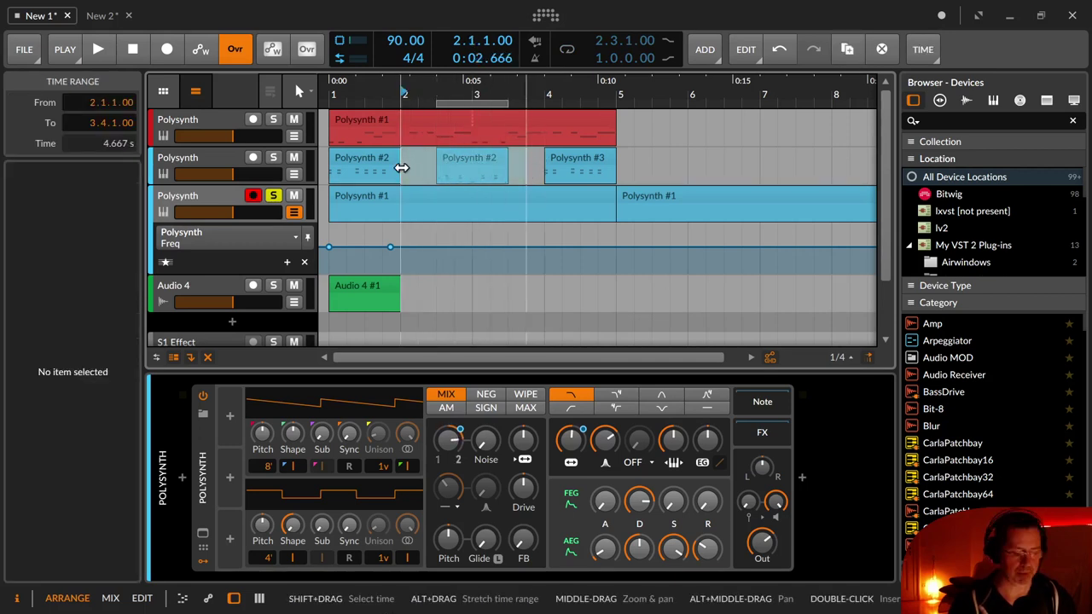
pyautogui.hotkey('ctrl', 'l')
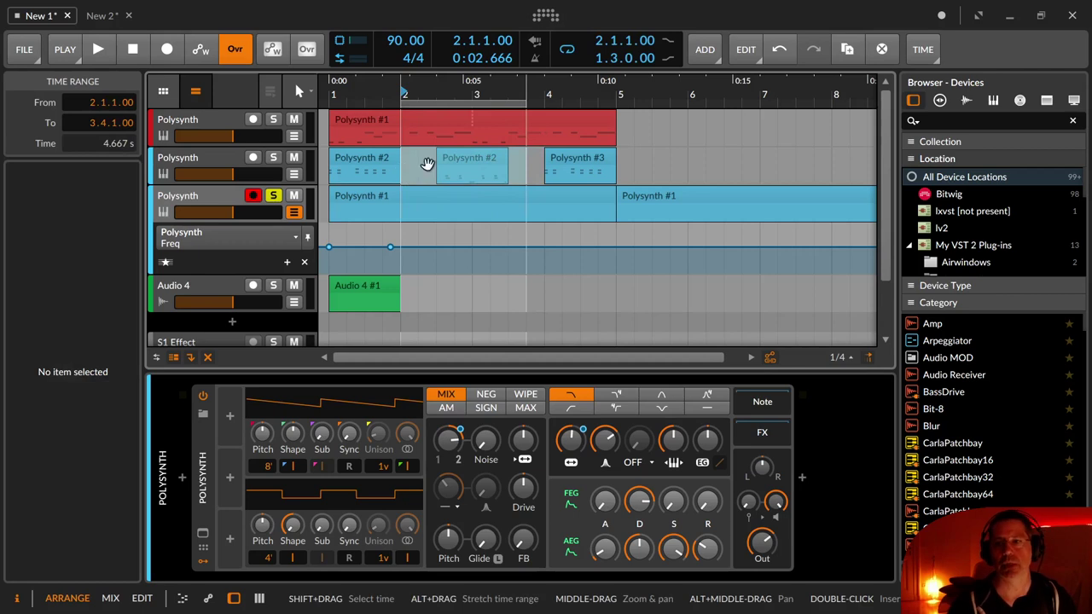
pyautogui.click(482, 159)
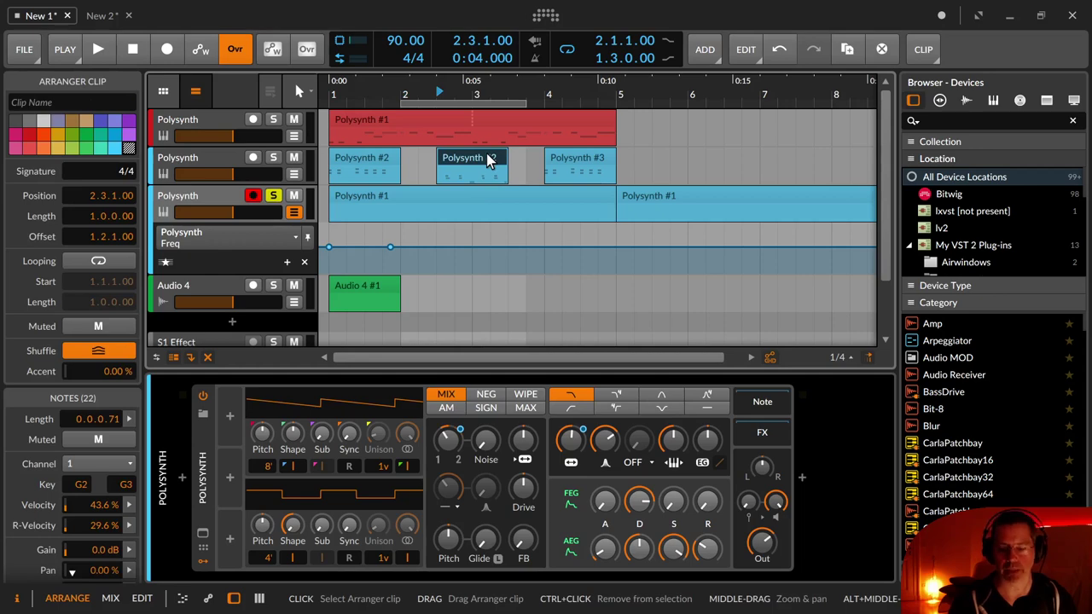
pyautogui.rightClick(487, 158)
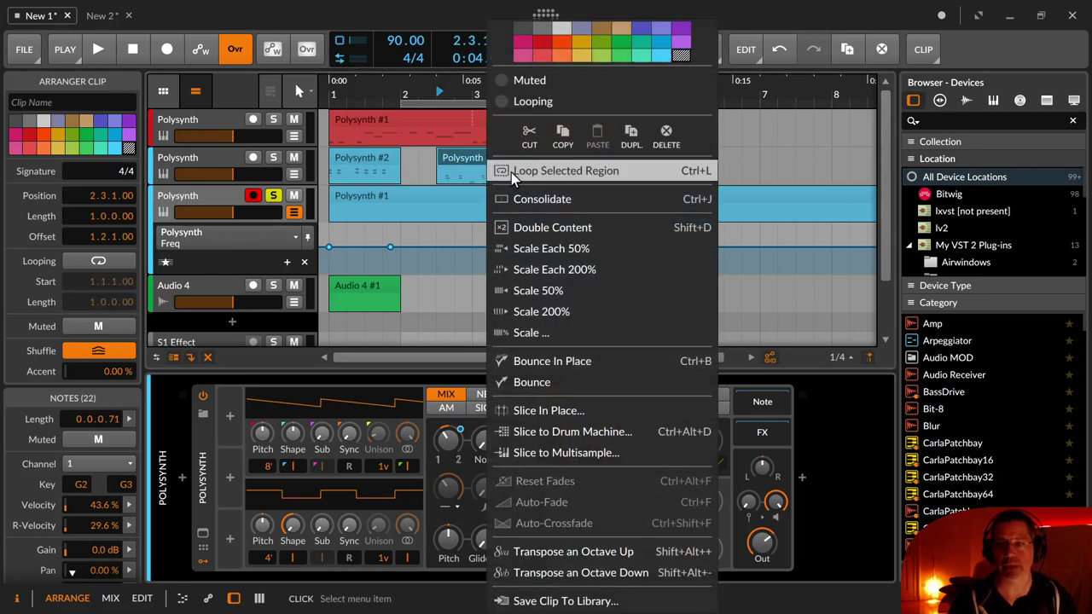
pyautogui.click(693, 174)
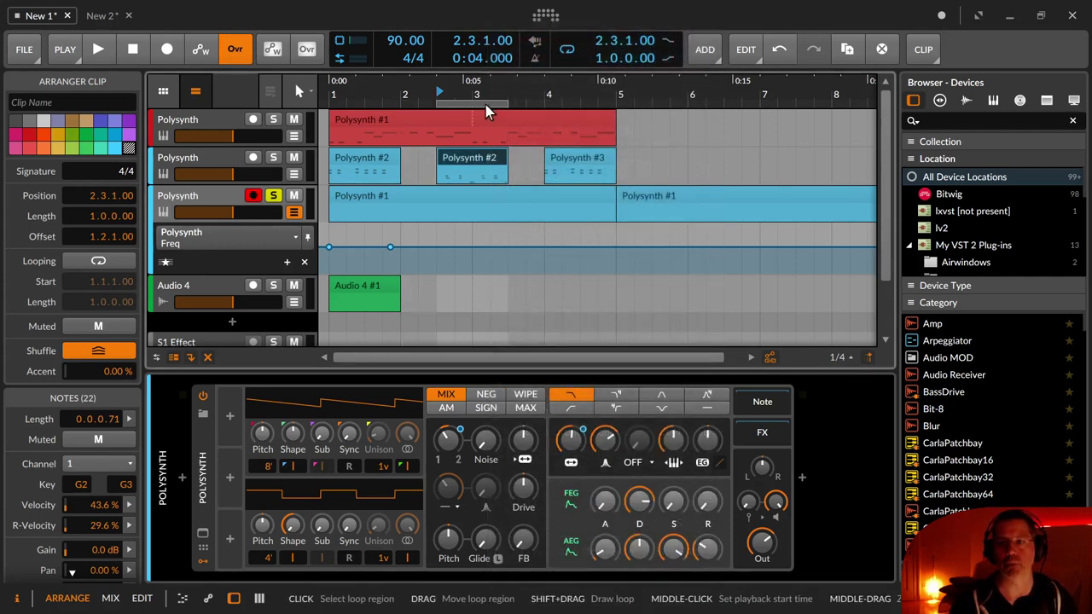
# Step: Play the looped region, turn off solo on the third Polysynth track, and stop playback
pyautogui.press('space')
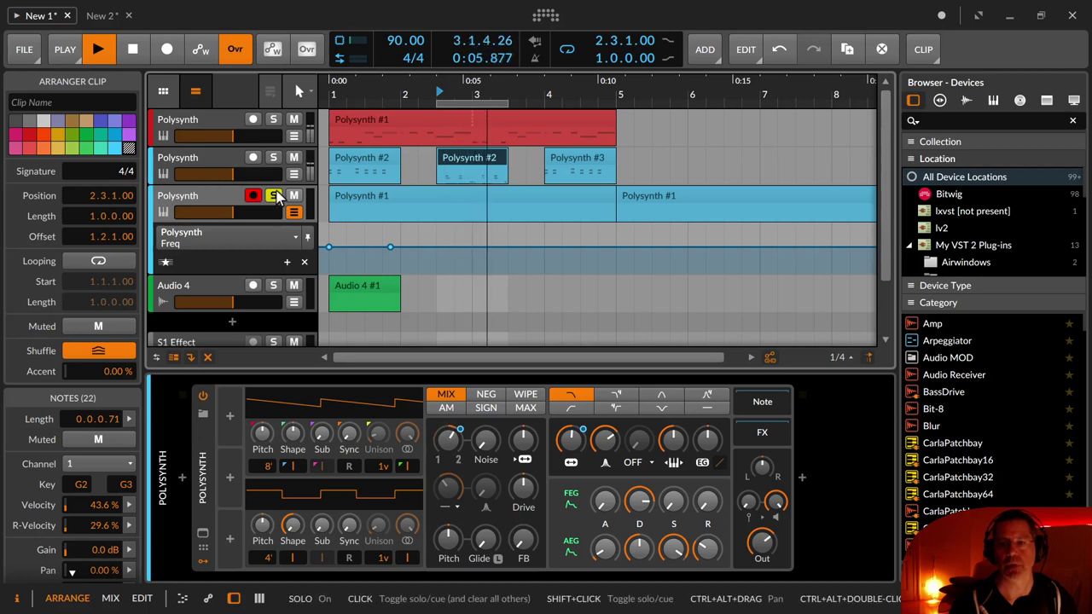
pyautogui.click(273, 196)
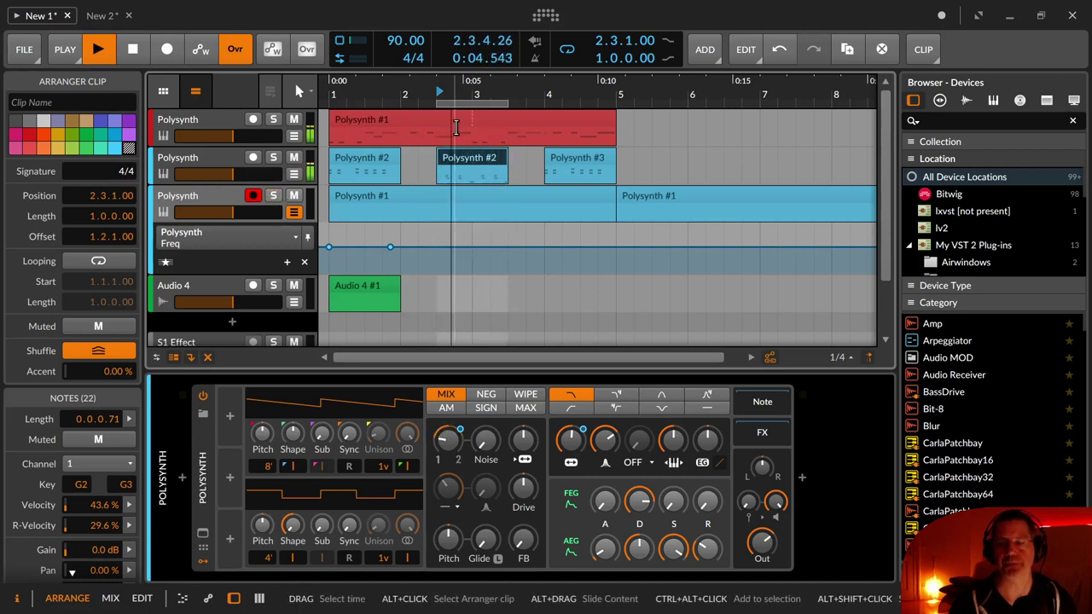
pyautogui.press('space')
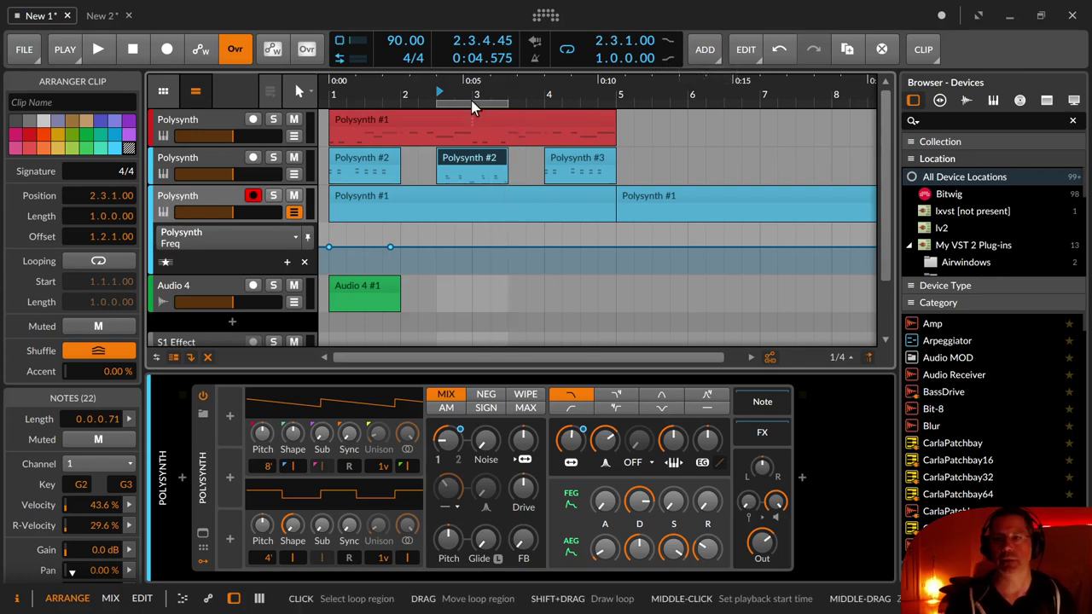
# Step: Select the first, last and middle clips on the second Polysynth track in turn
pyautogui.press('Home')
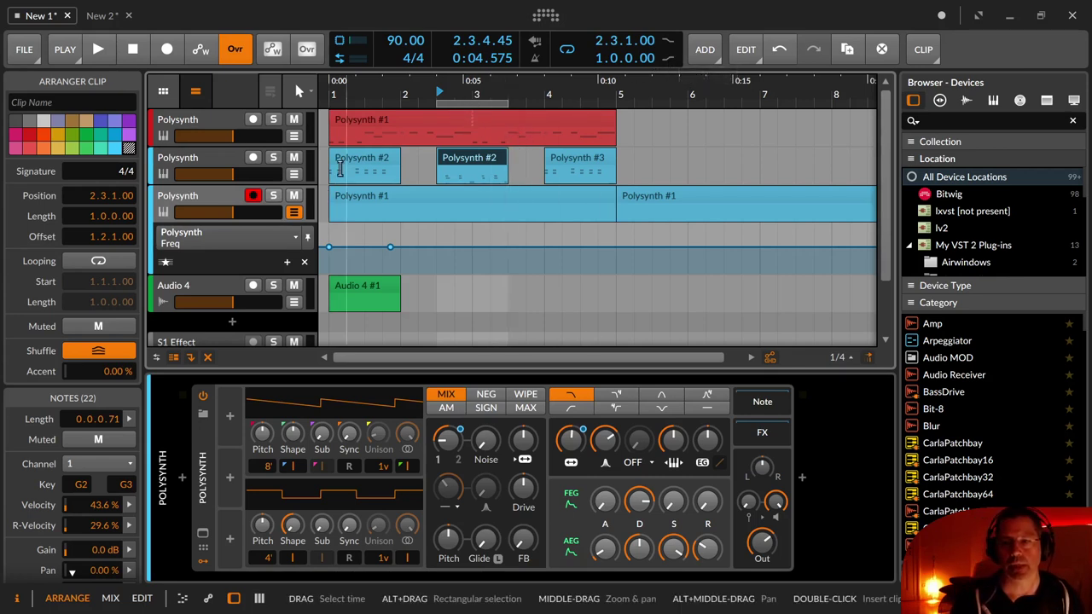
pyautogui.click(346, 162)
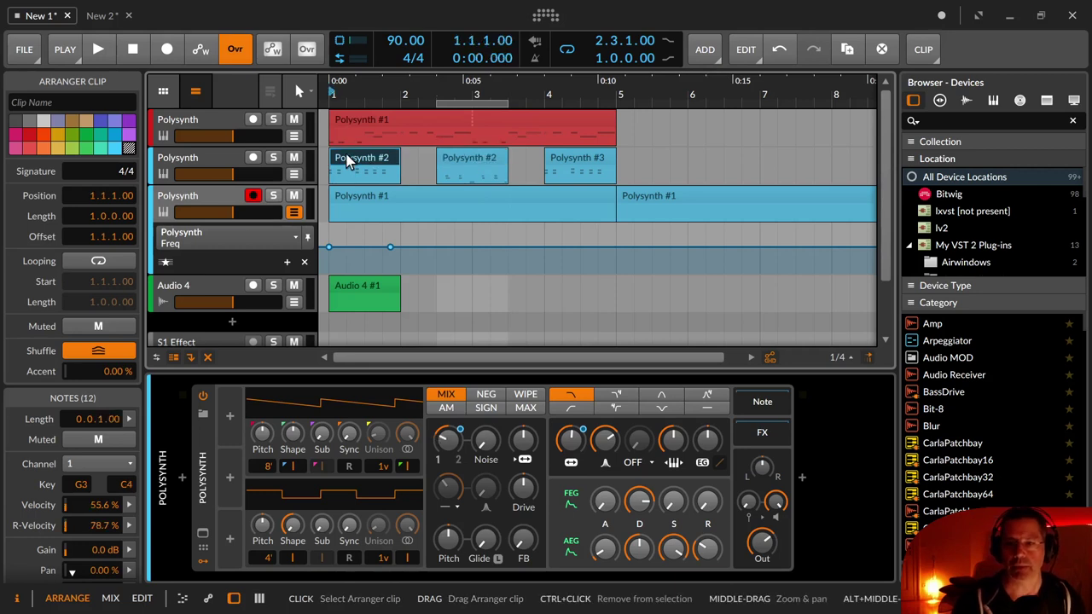
pyautogui.click(597, 162)
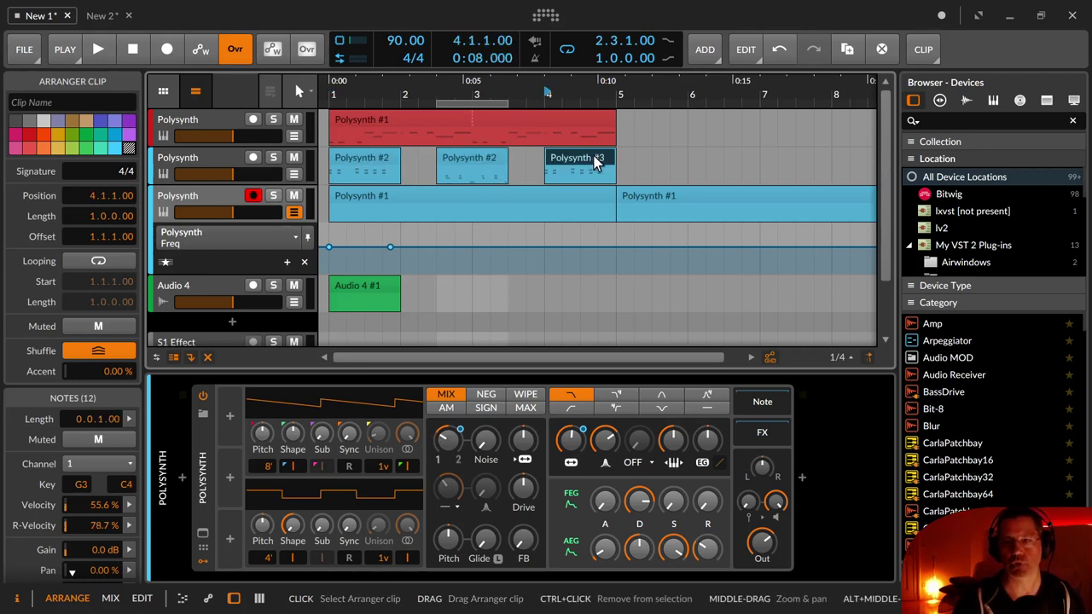
pyautogui.click(487, 163)
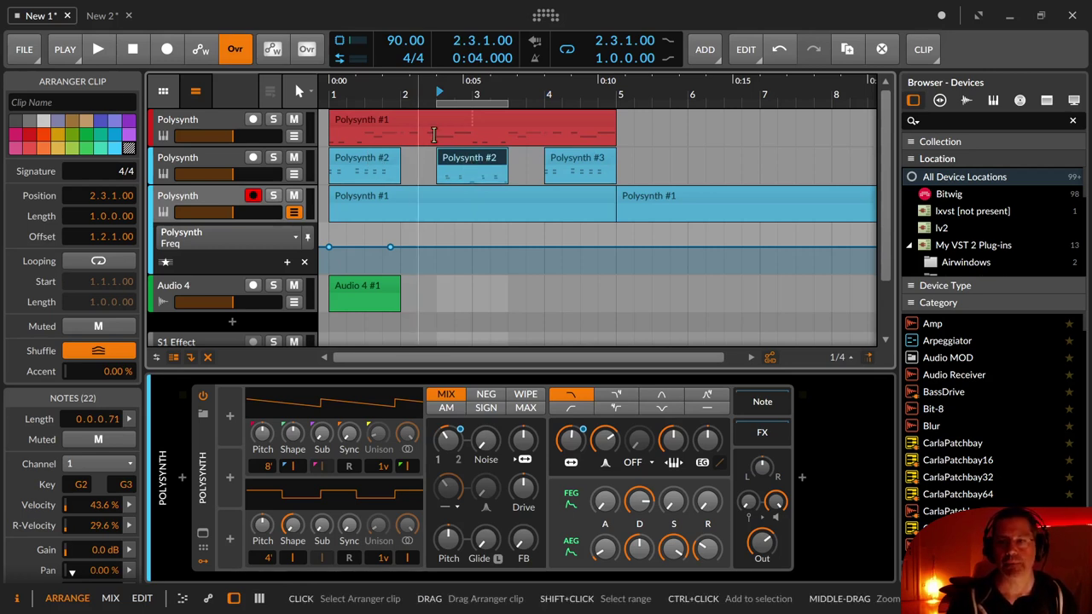
# Step: Turn off transport looping and enable punch-in and punch-out for the loop region at 2.3.1.00
pyautogui.click(449, 106)
pyautogui.moveTo(450, 106)
pyautogui.mouseDown()
pyautogui.moveTo(474, 101)
pyautogui.moveTo(449, 99)
pyautogui.mouseUp()
pyautogui.click(565, 52)
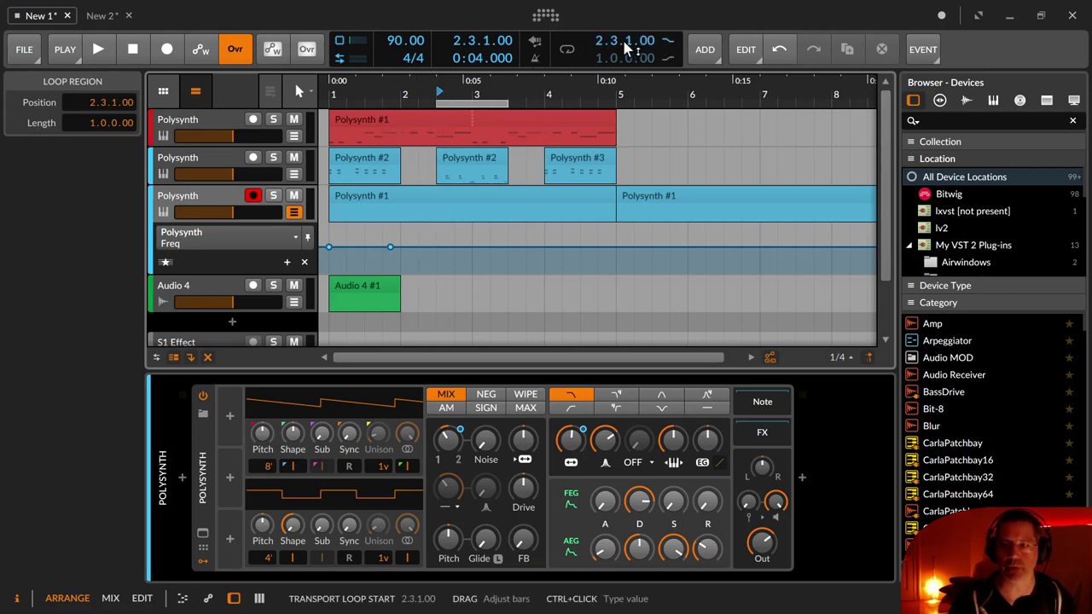
pyautogui.click(673, 56)
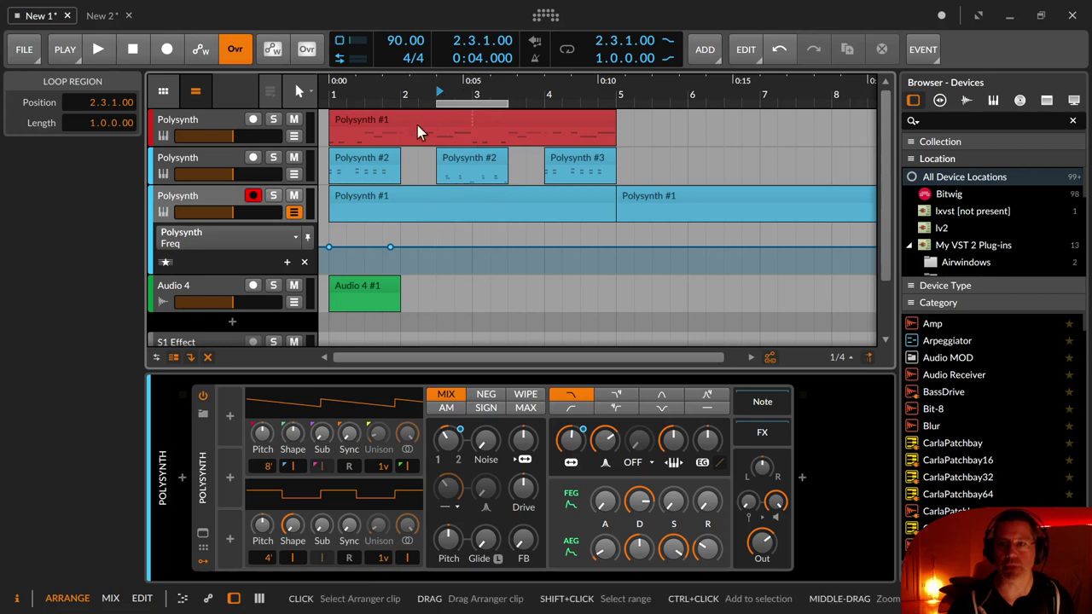
# Step: Select the second Polysynth track and play from the song start to record through the punch region, stopping in bar 4
pyautogui.click(132, 50)
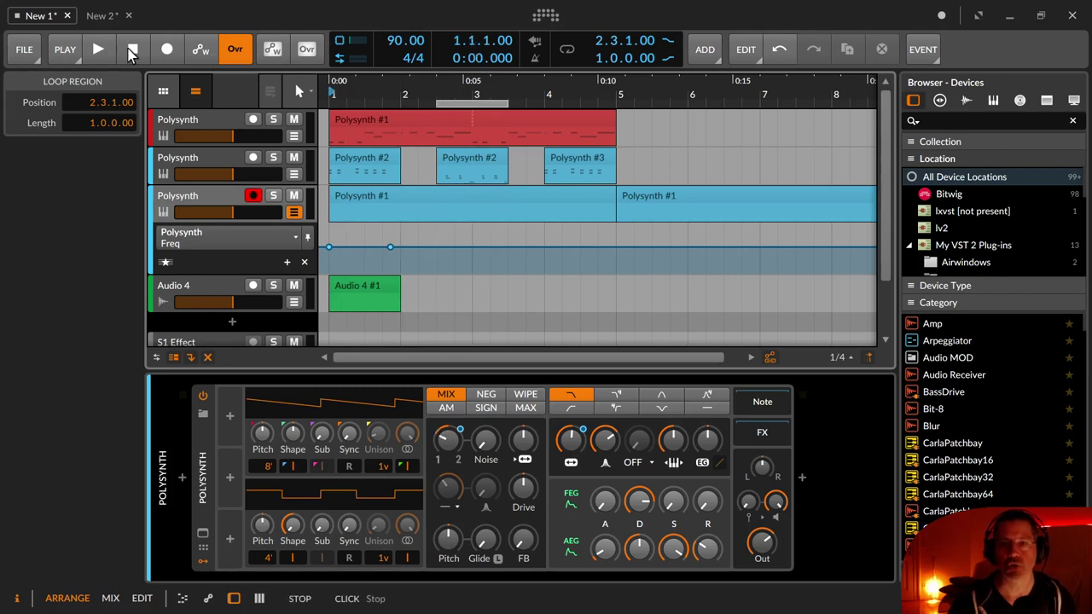
pyautogui.click(229, 161)
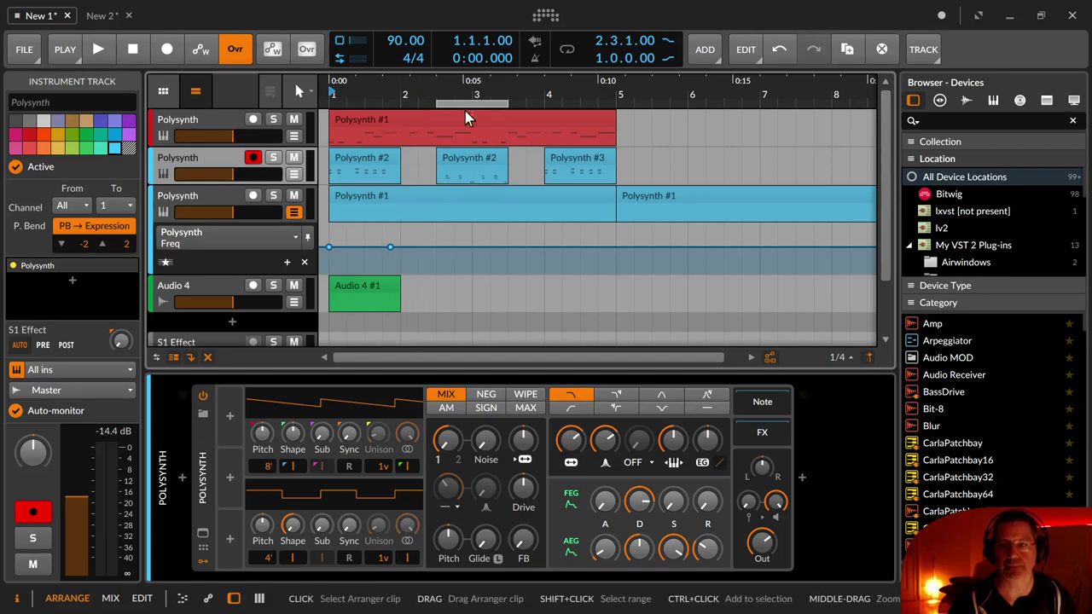
pyautogui.click(98, 50)
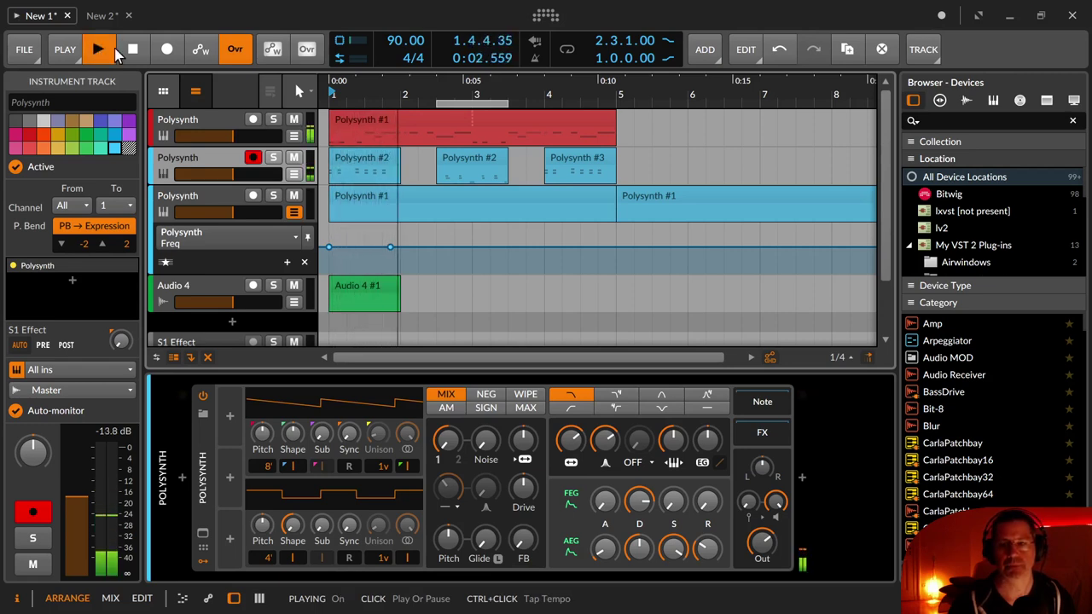
pyautogui.click(169, 53)
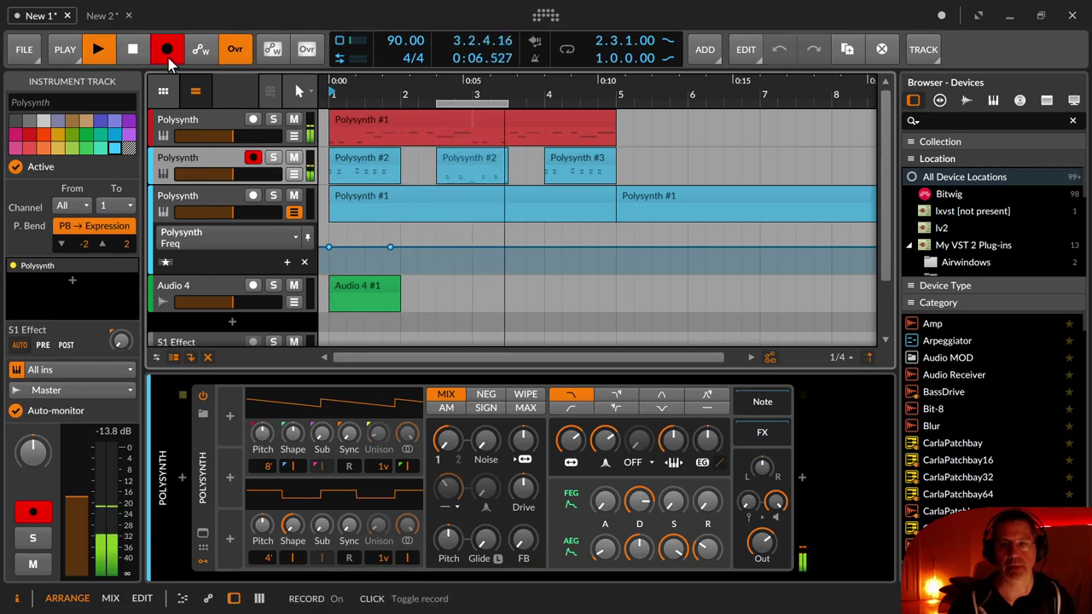
pyautogui.click(168, 61)
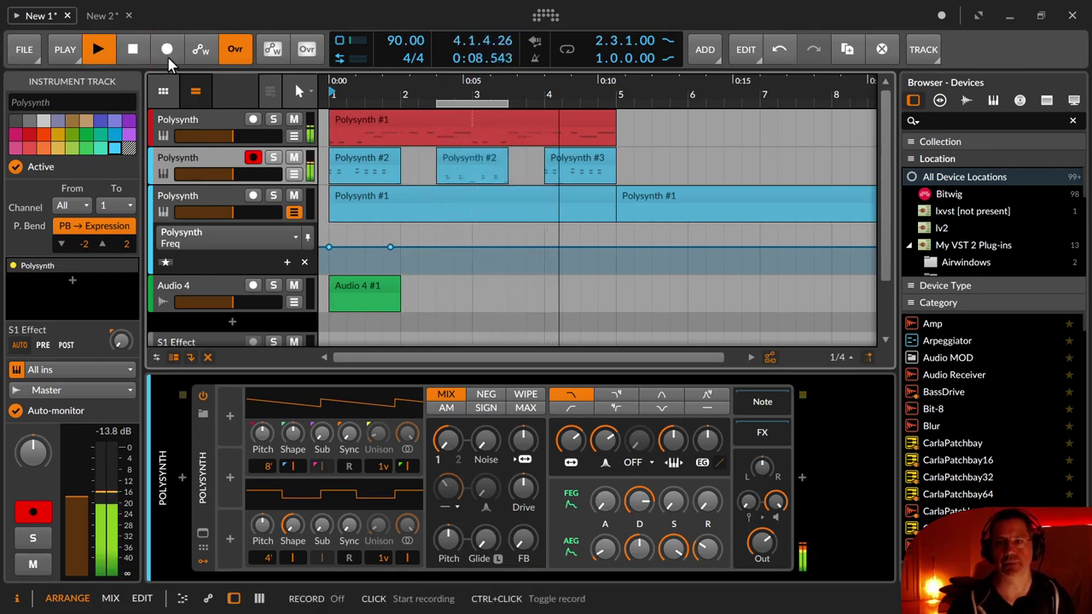
pyautogui.press('space')
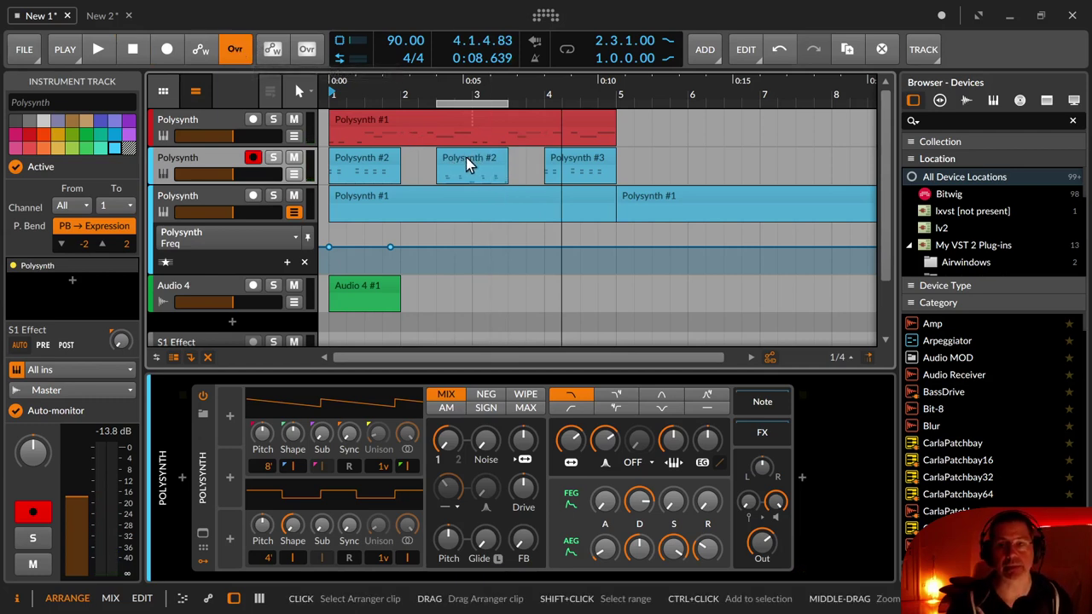
# Step: Turn off Arranger overdub and record a replacement take over the punch region from the song start, stopping in bar 4
pyautogui.click(232, 53)
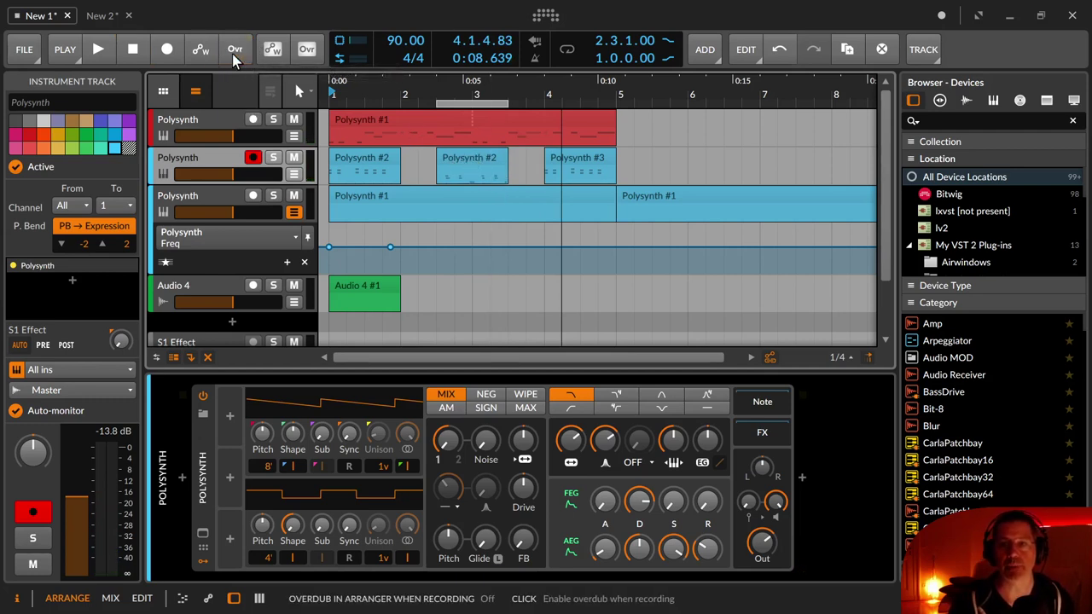
pyautogui.click(133, 51)
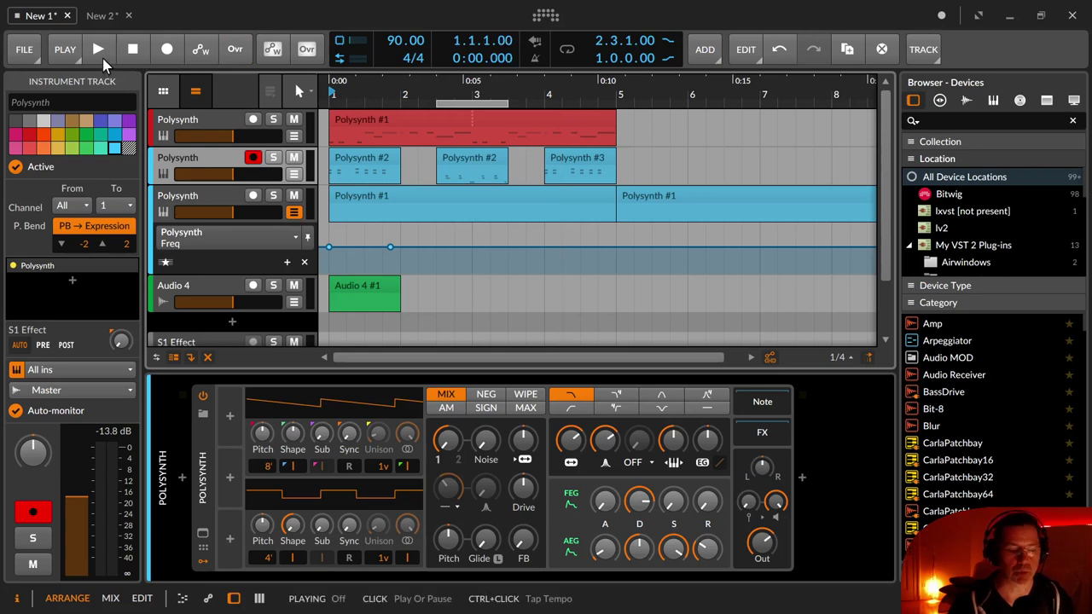
pyautogui.click(100, 51)
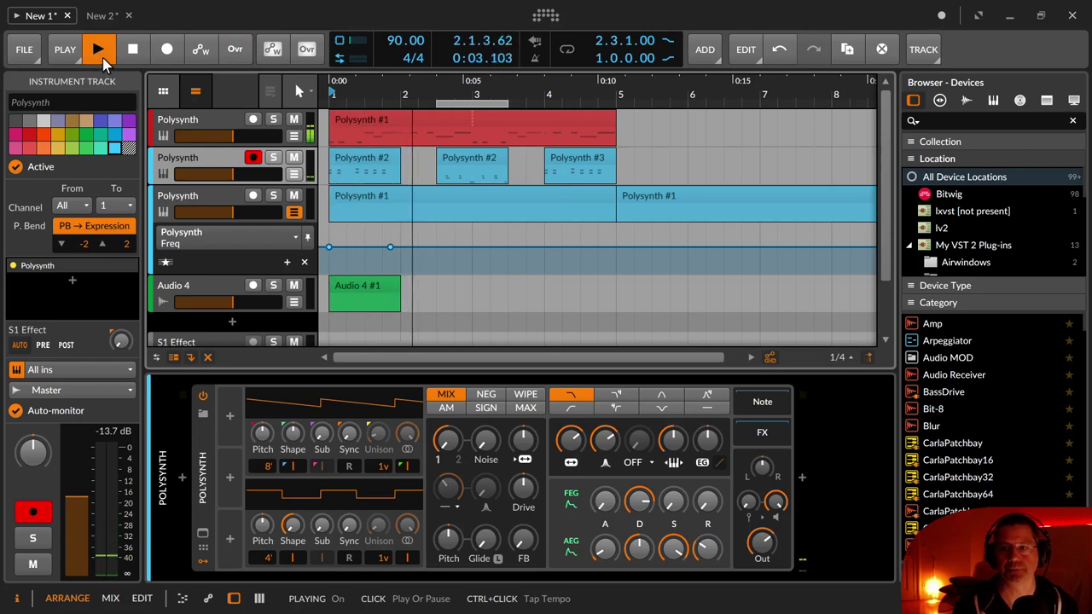
pyautogui.press('r')
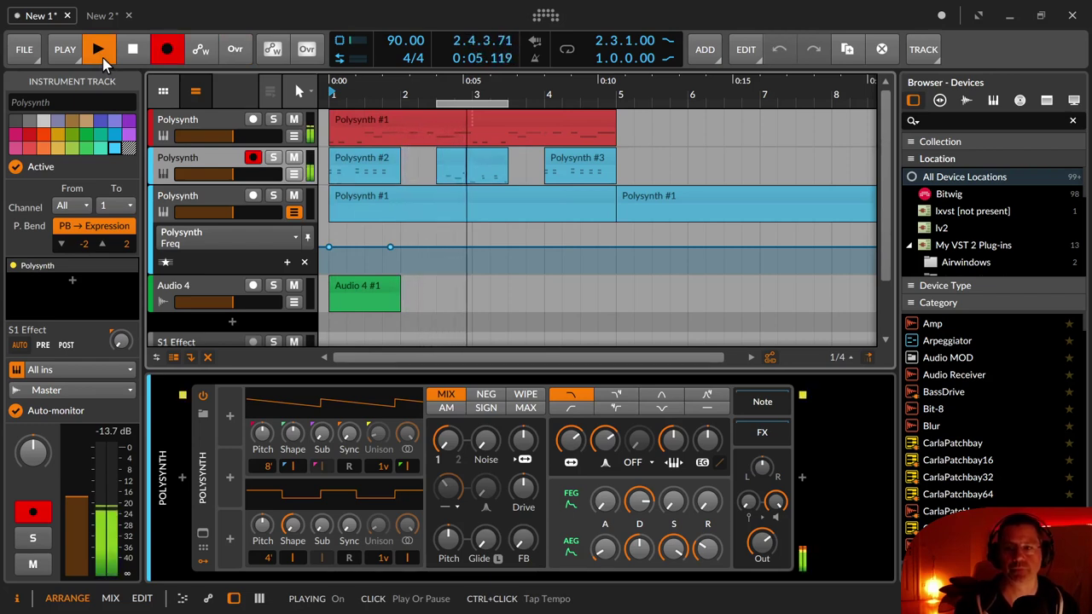
pyautogui.press('r')
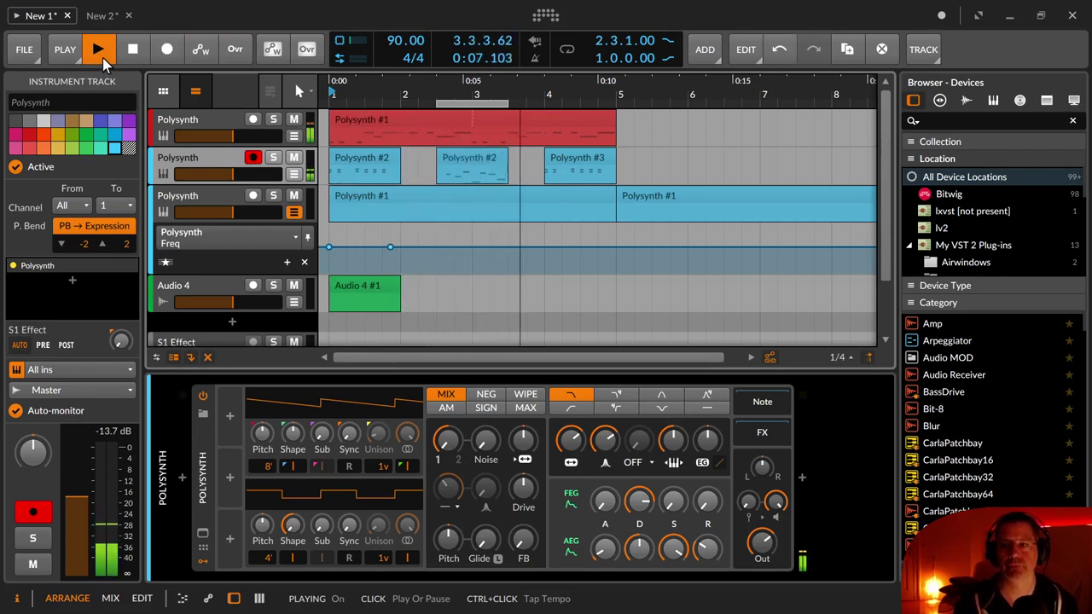
pyautogui.click(100, 55)
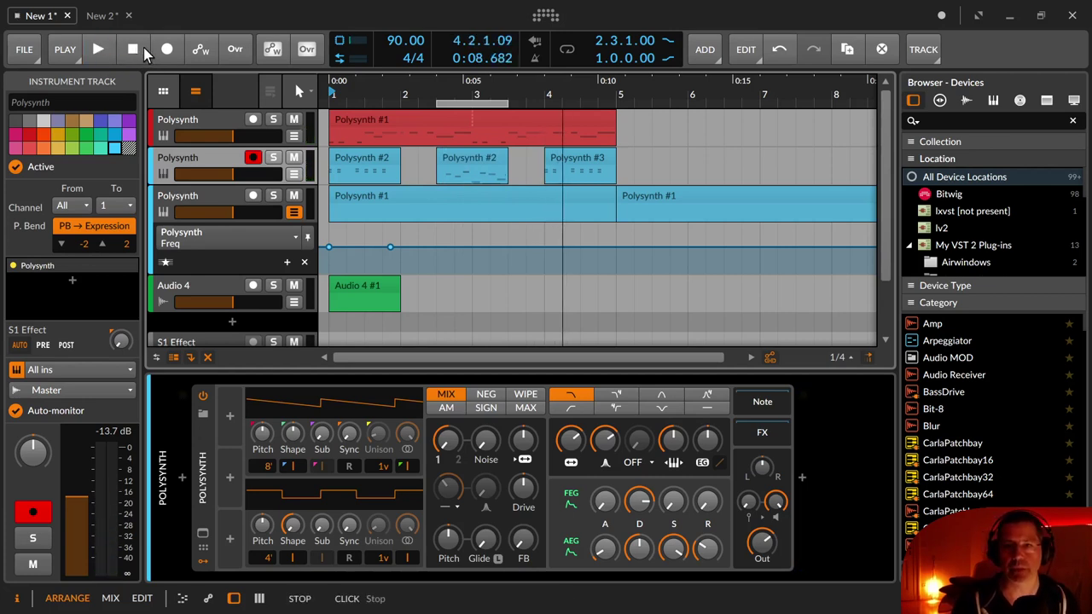
# Step: Record another take over the punch region from the song start, stop in bar 4, and toggle punch-out
pyautogui.click(132, 49)
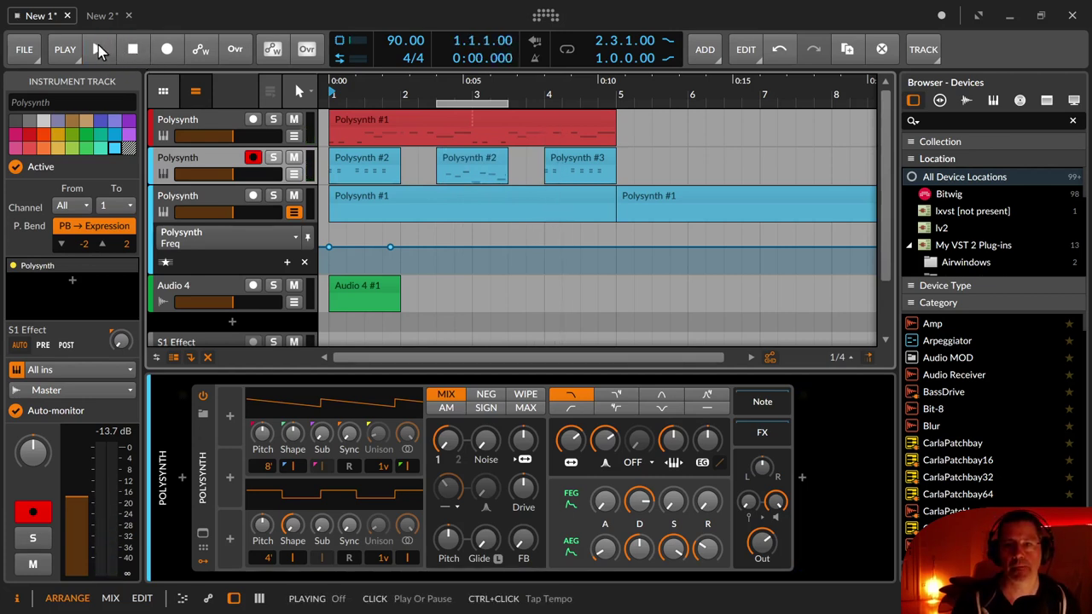
pyautogui.click(99, 49)
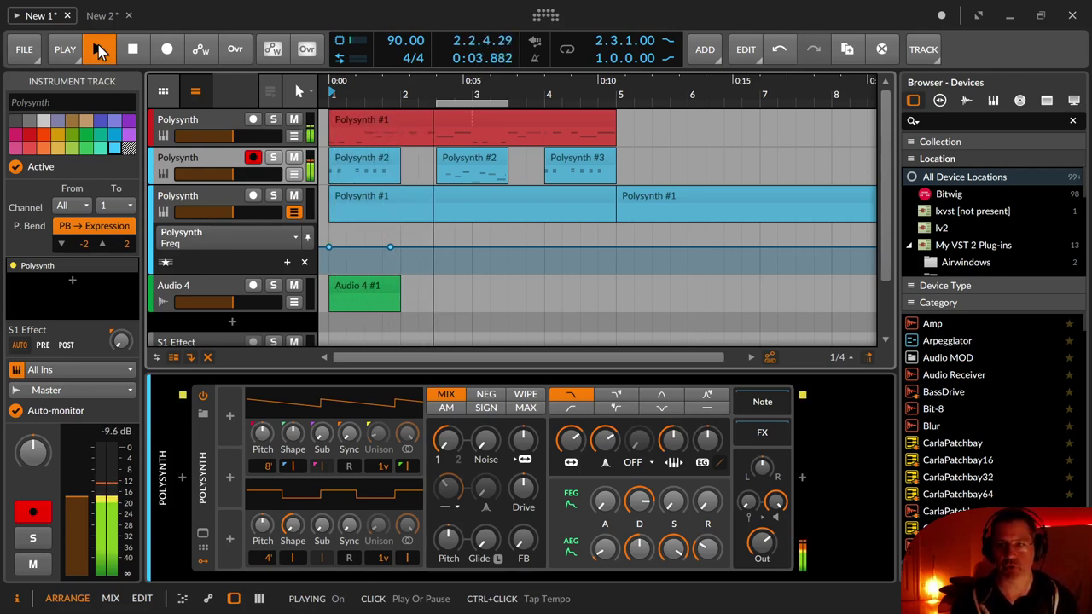
pyautogui.press('r')
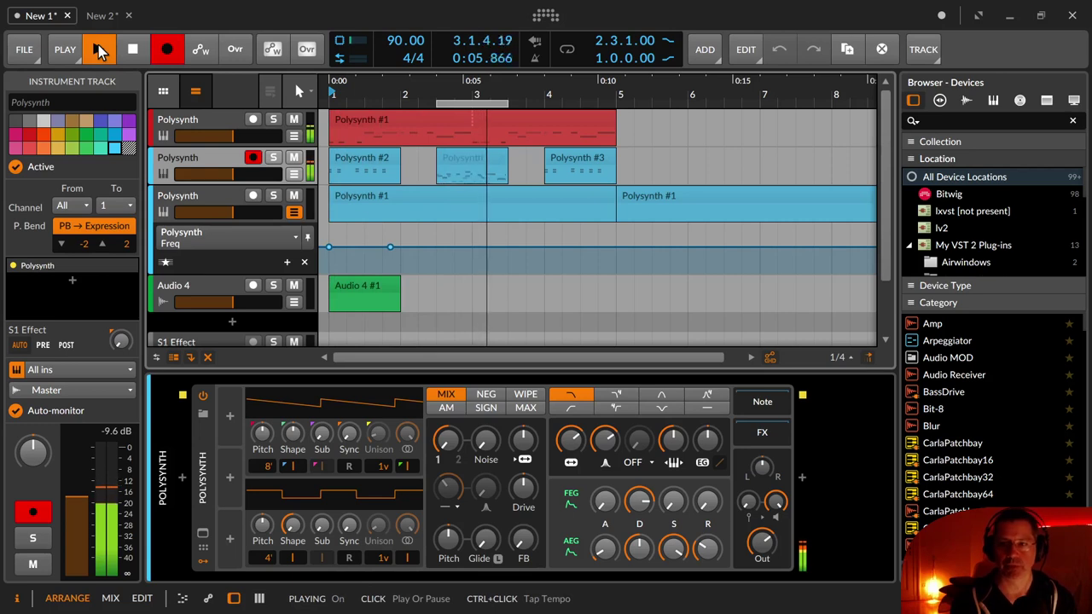
pyautogui.press('r')
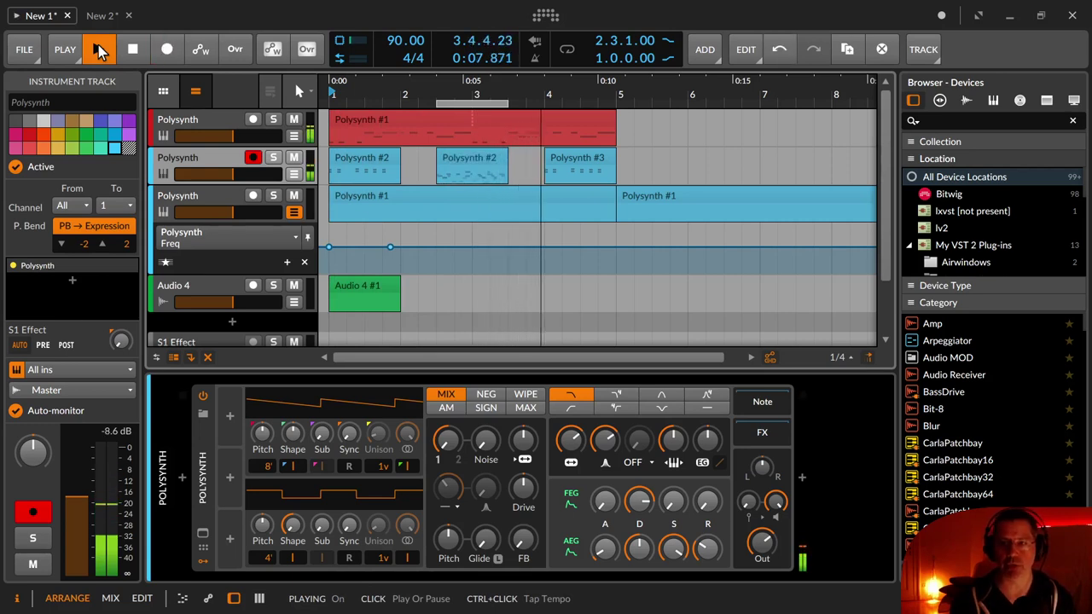
pyautogui.click(99, 52)
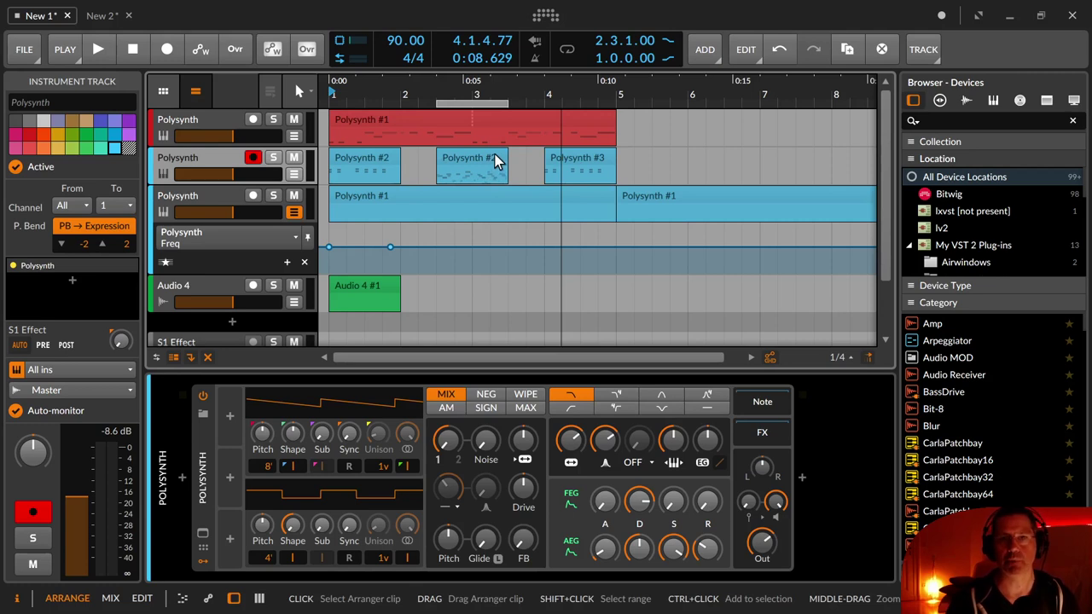
pyautogui.click(672, 61)
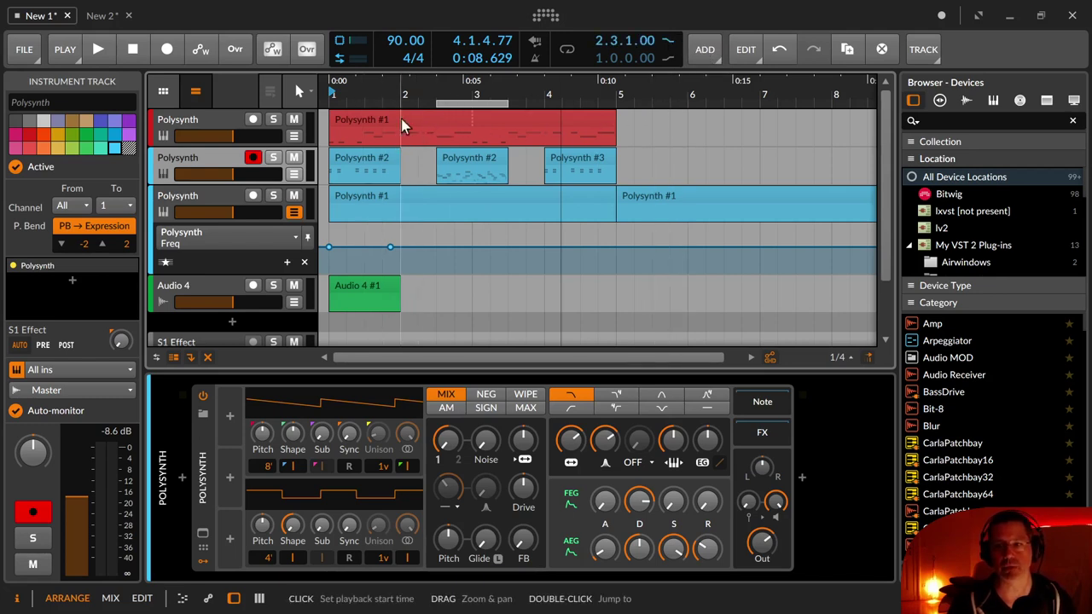
# Step: Record a take on the second Polysynth track from 1.3.1.00 with punch-in, stop in bar 5, and undo the recording
pyautogui.click(372, 168)
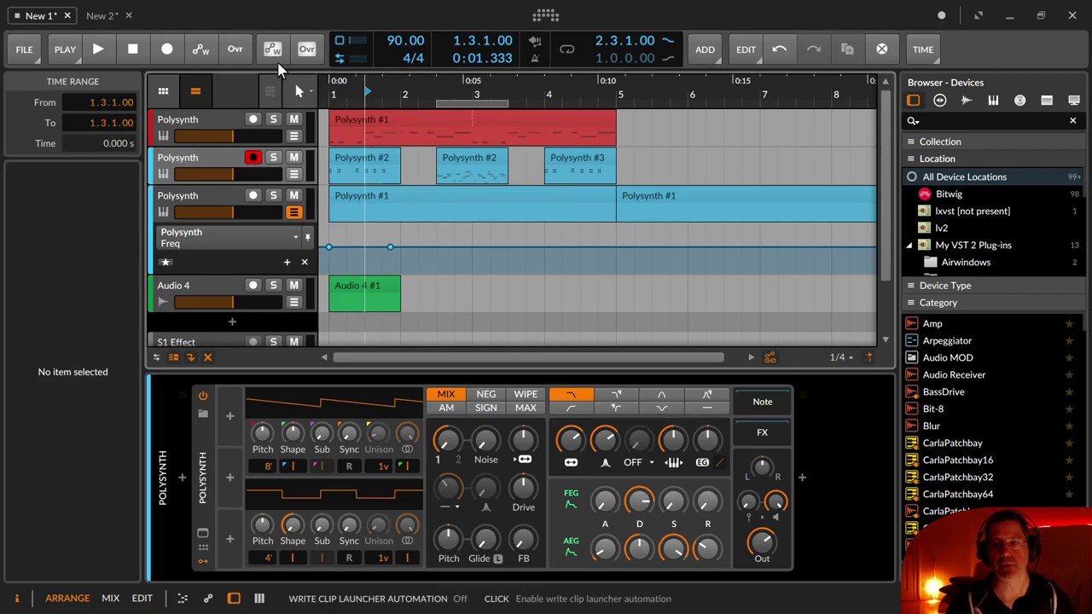
pyautogui.press('space')
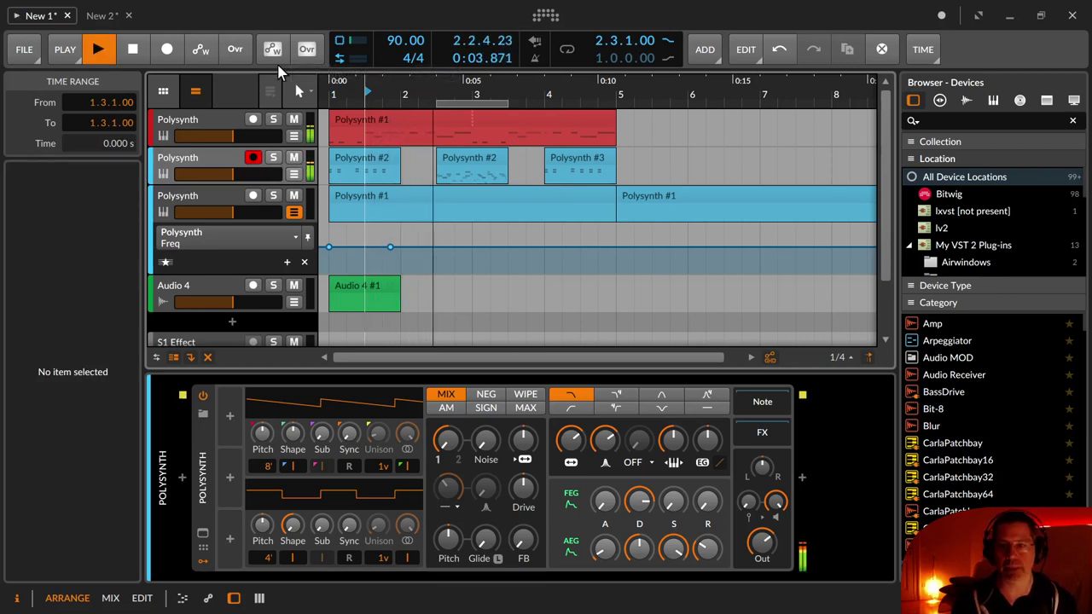
pyautogui.press('r')
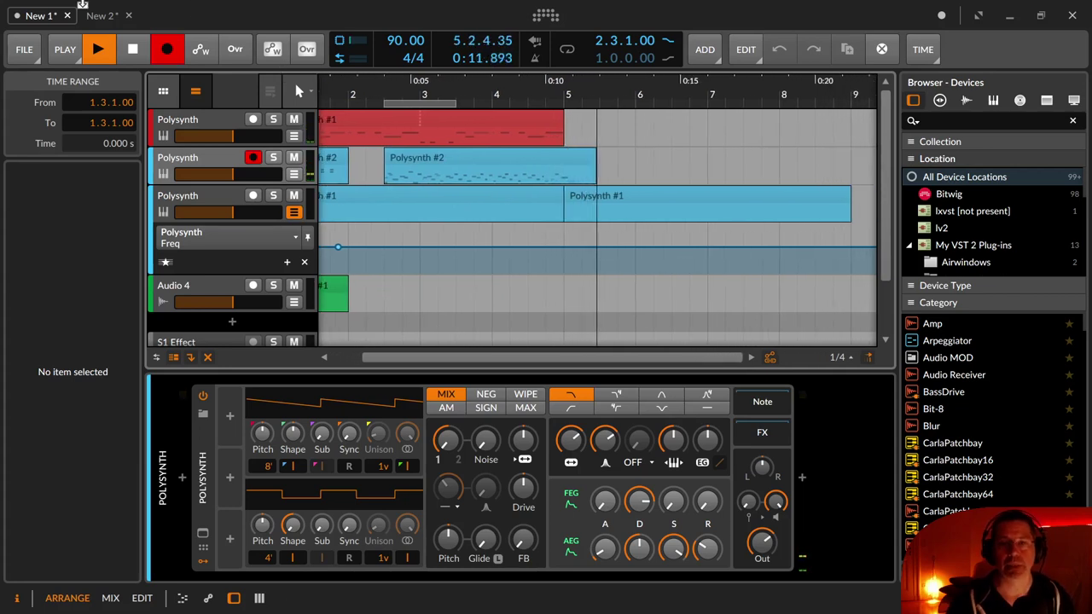
pyautogui.click(132, 49)
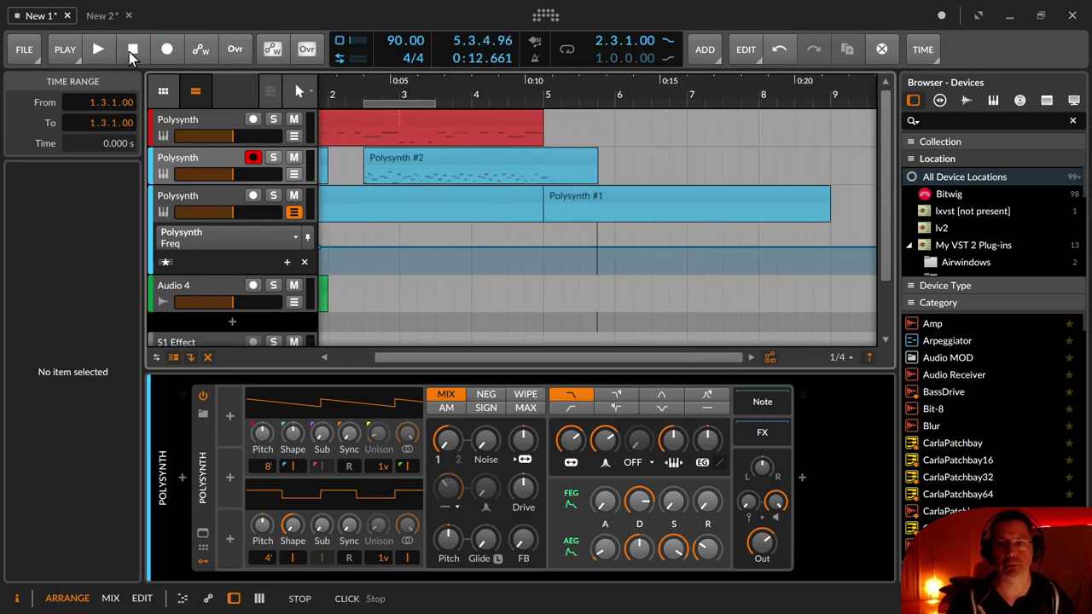
pyautogui.hotkey('ctrl', 'z')
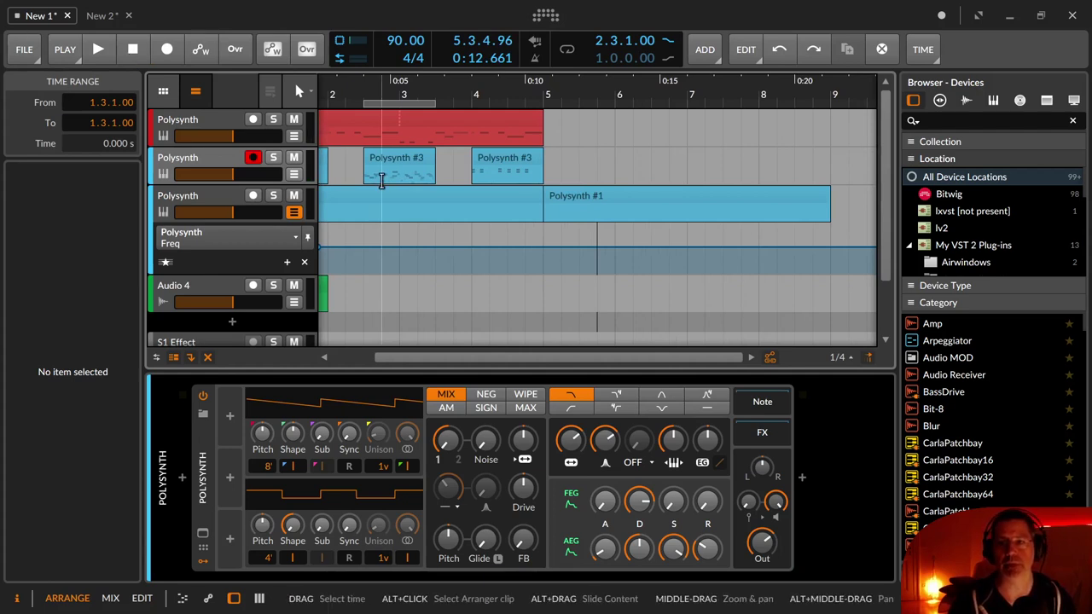
# Step: Turn off punch-in, enable punch-out, and play the arrangement from 1.3.1.00, stopping in bar 3
pyautogui.moveTo(381, 180); pyautogui.dragTo(454, 175)
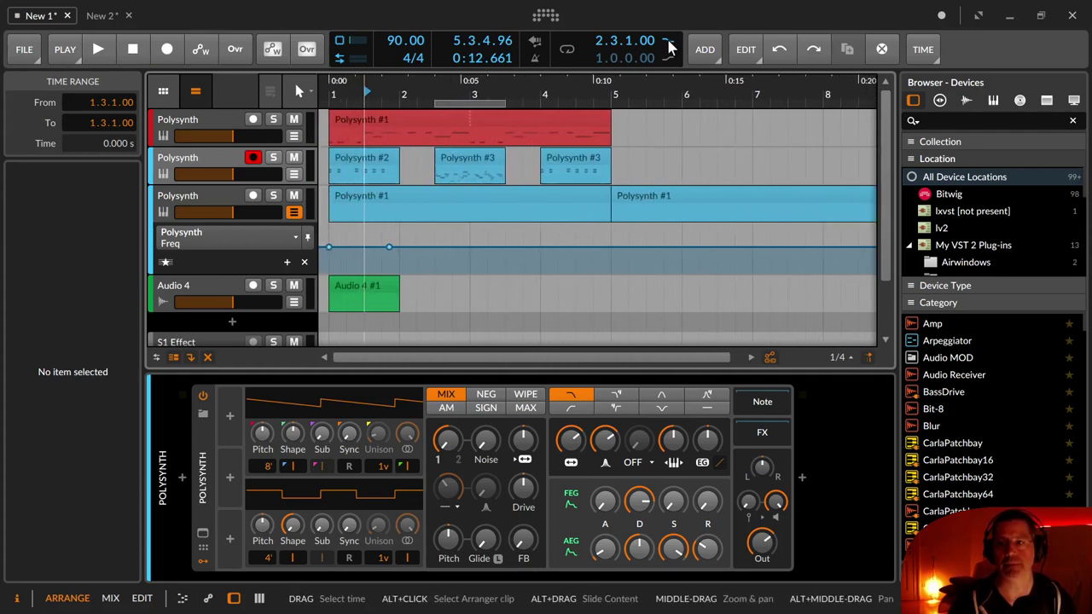
pyautogui.click(664, 38)
pyautogui.click(668, 58)
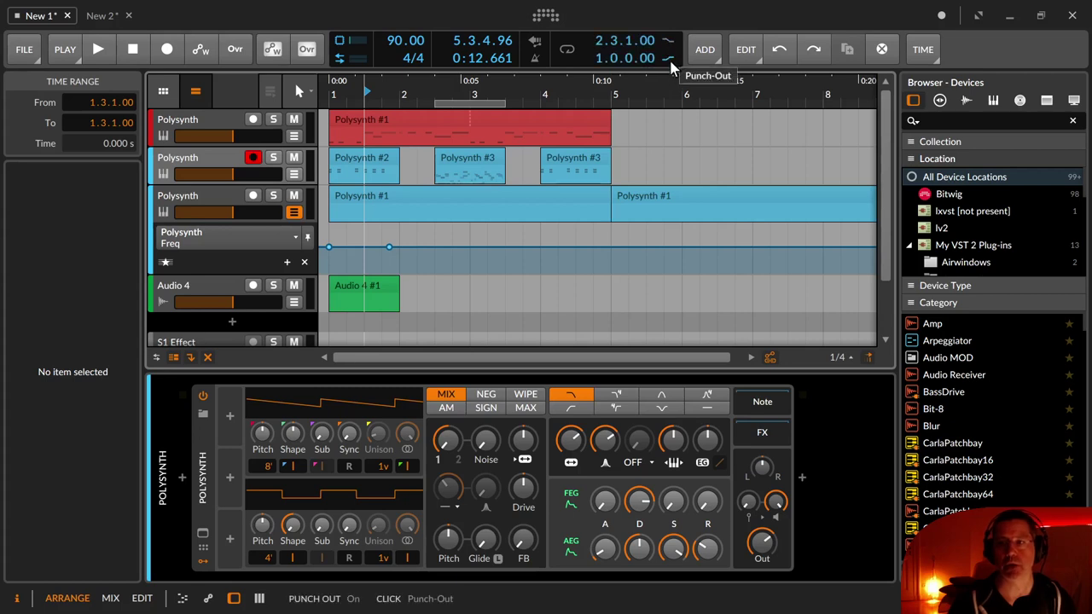
pyautogui.click(108, 53)
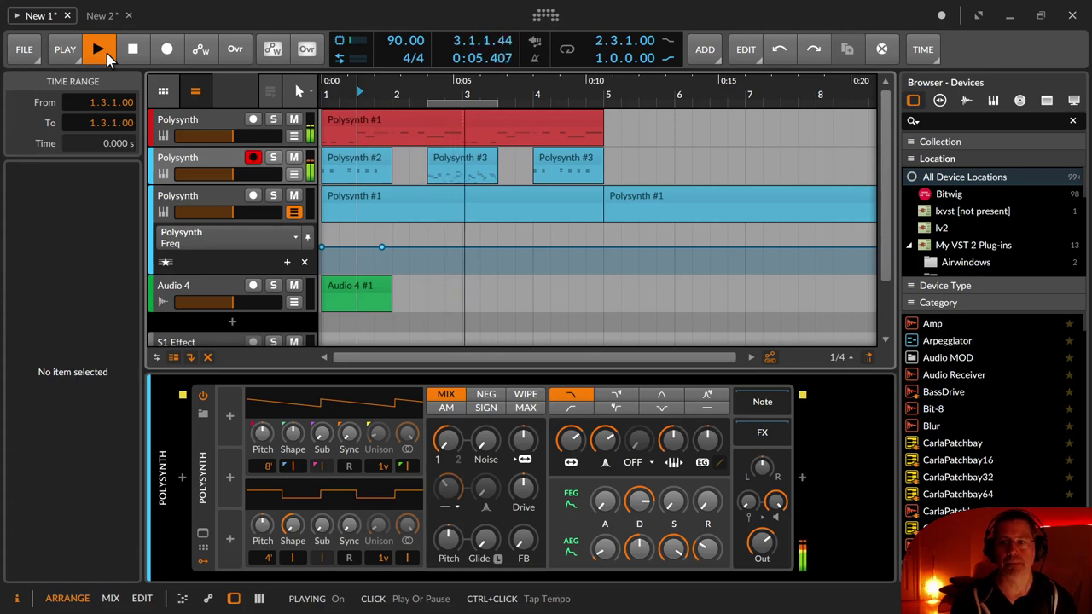
pyautogui.click(106, 53)
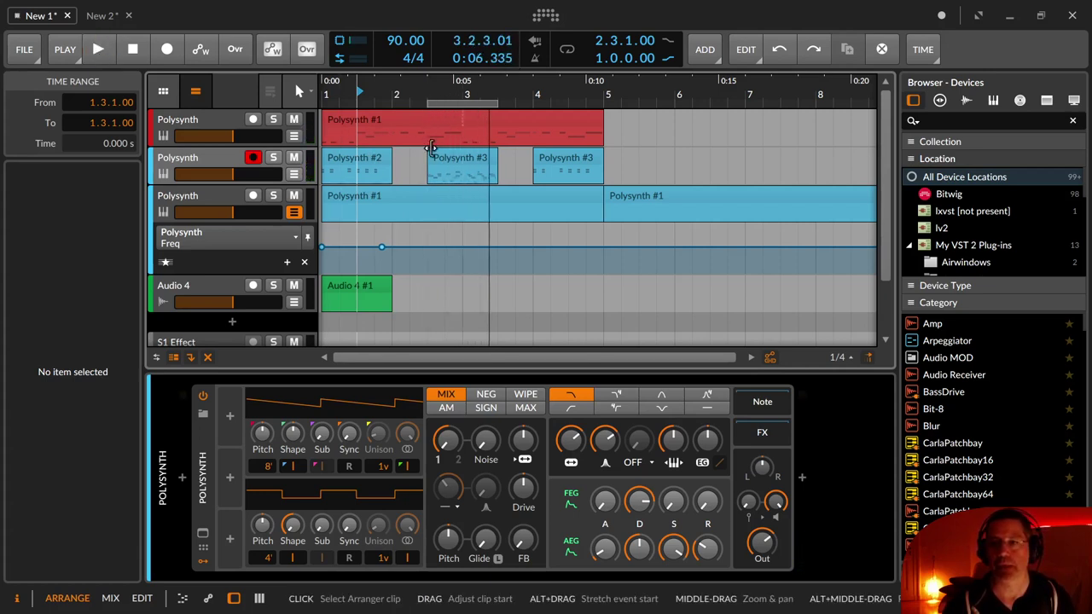
# Step: Record on the second Polysynth track from 2.1.1.00 up to the punch-out point, stopping playback in bar 4
pyautogui.click(433, 158)
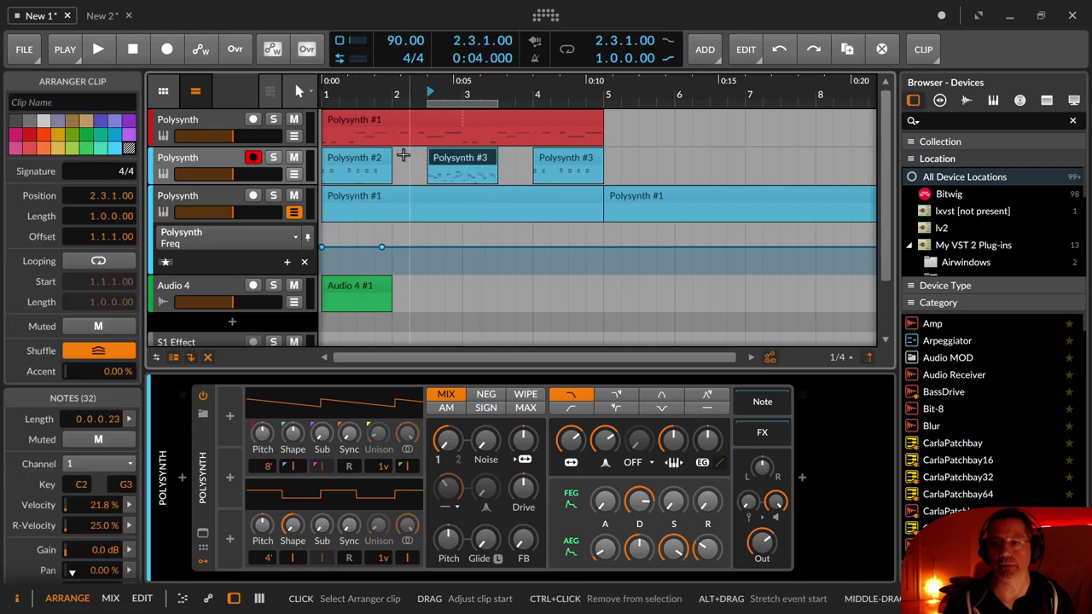
pyautogui.click(372, 174)
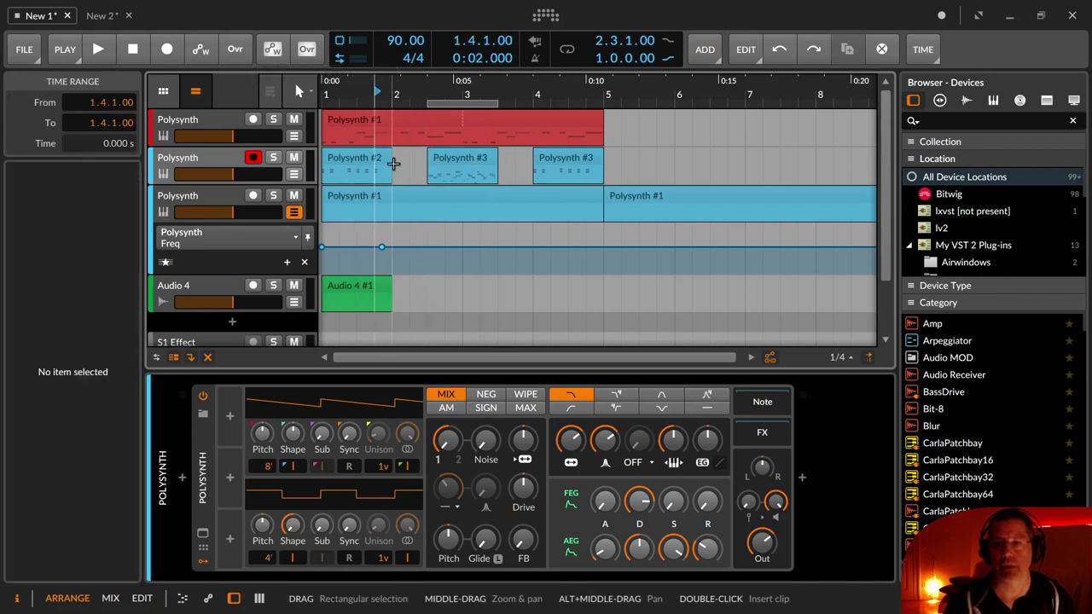
pyautogui.click(395, 166)
pyautogui.press('space')
pyautogui.press('space')
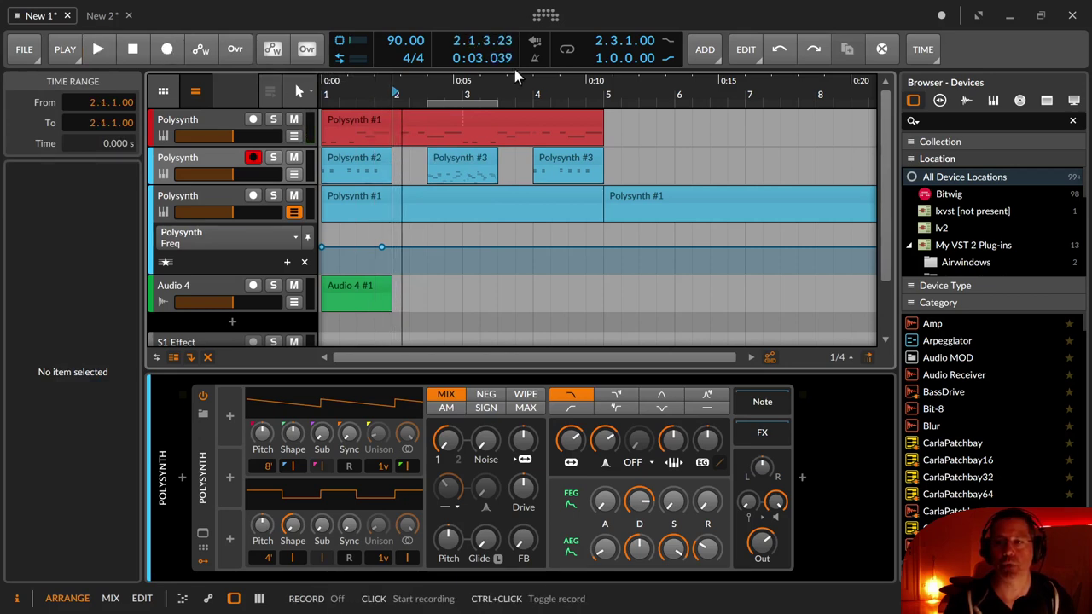
pyautogui.click(167, 49)
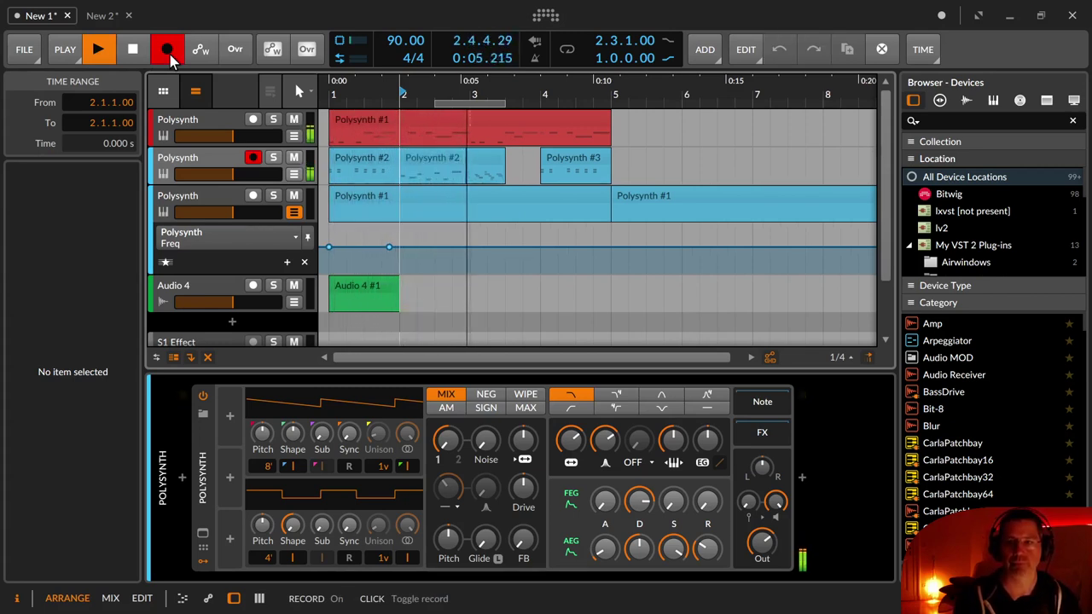
pyautogui.click(170, 54)
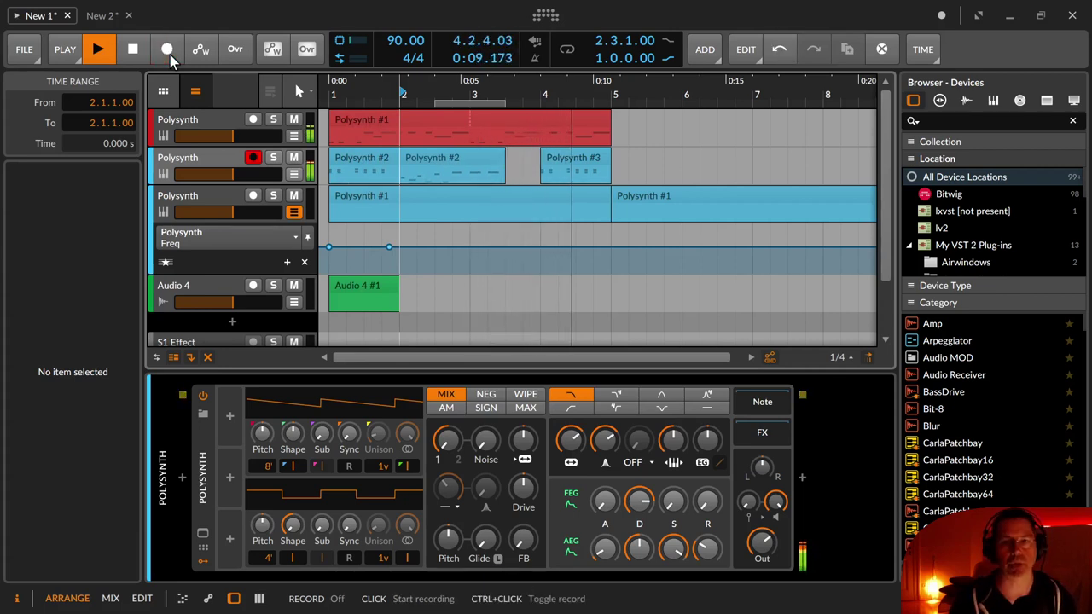
pyautogui.press('space')
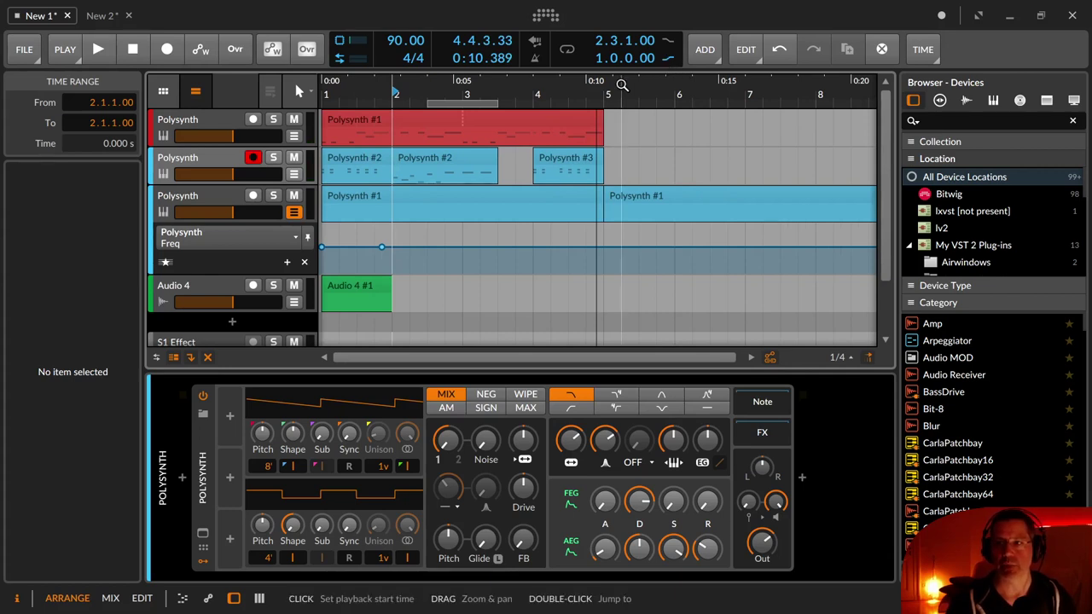
# Step: Turn off punch-out and review the available commands for adding tracks and scenes and for editing
pyautogui.click(667, 61)
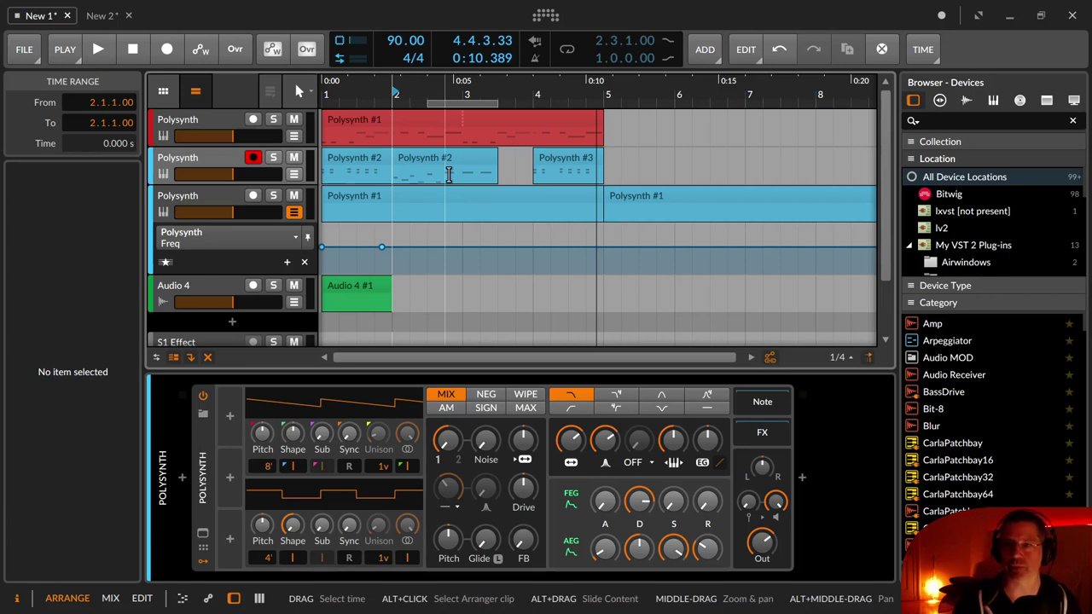
pyautogui.moveTo(449, 174); pyautogui.dragTo(457, 174)
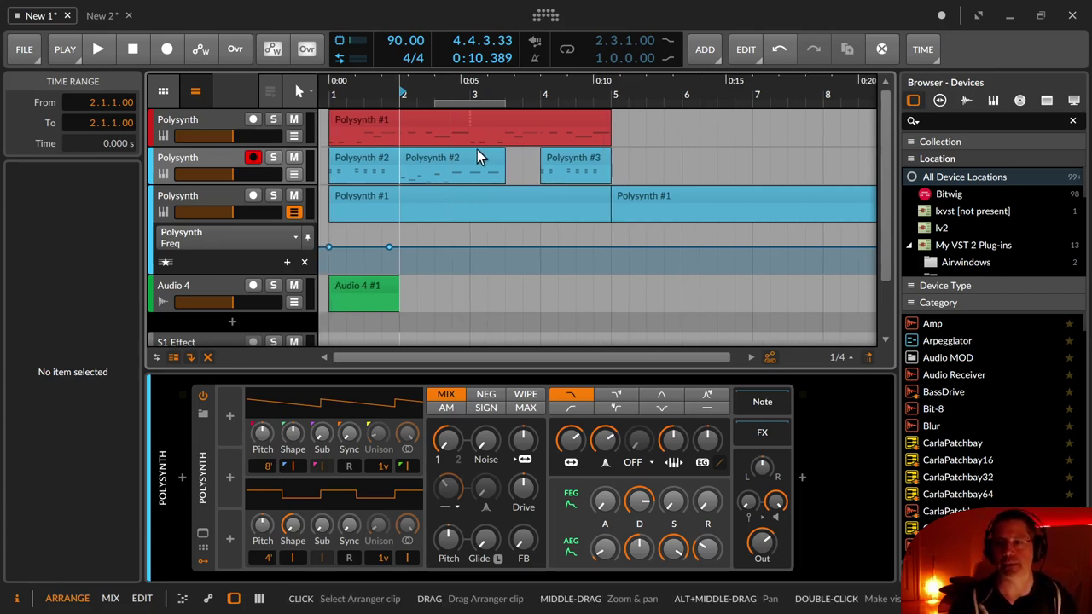
pyautogui.click(699, 51)
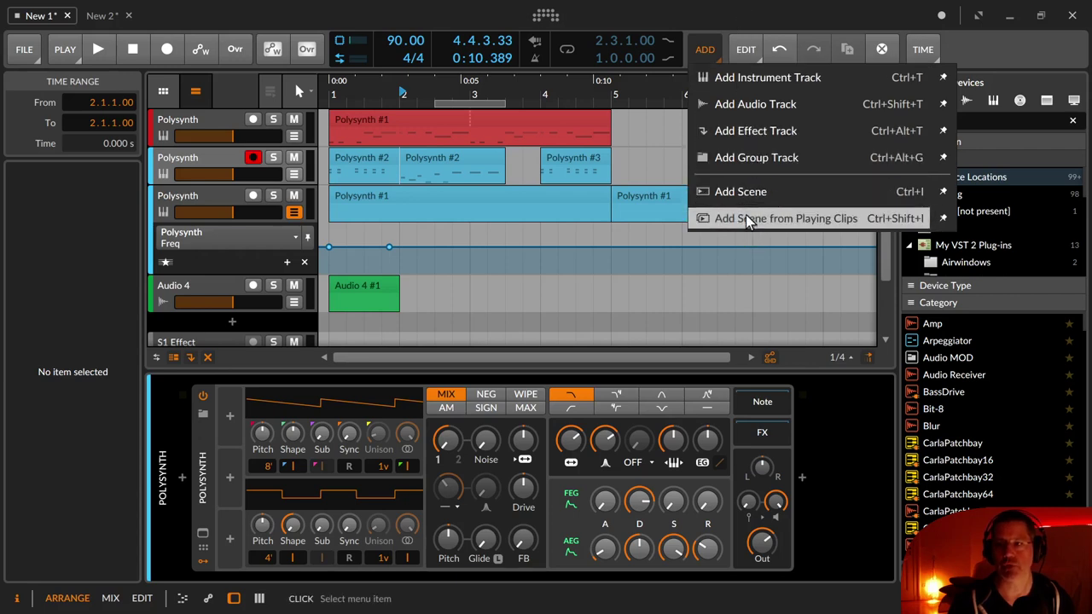
pyautogui.click(736, 48)
pyautogui.click(739, 49)
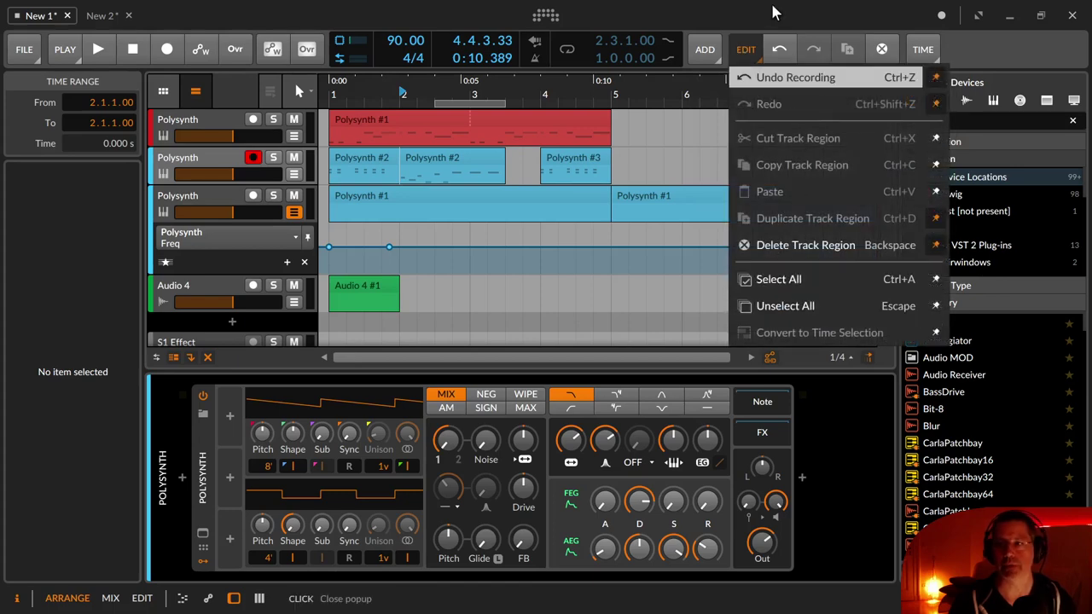
pyautogui.click(741, 48)
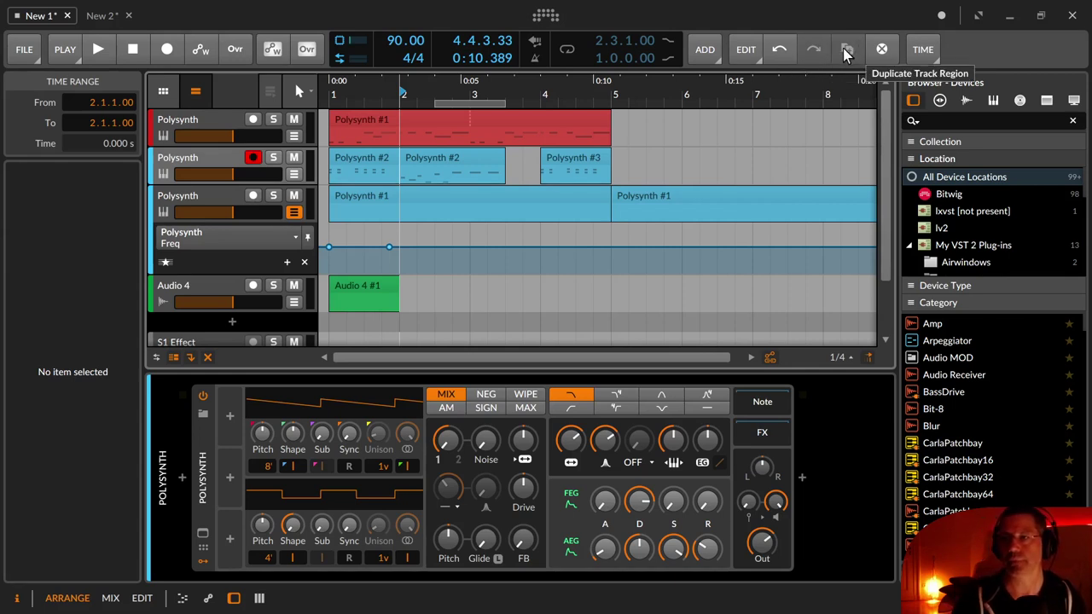
# Step: Duplicate the second Polysynth track's clip at bar 4 and delete the copy
pyautogui.click(557, 156)
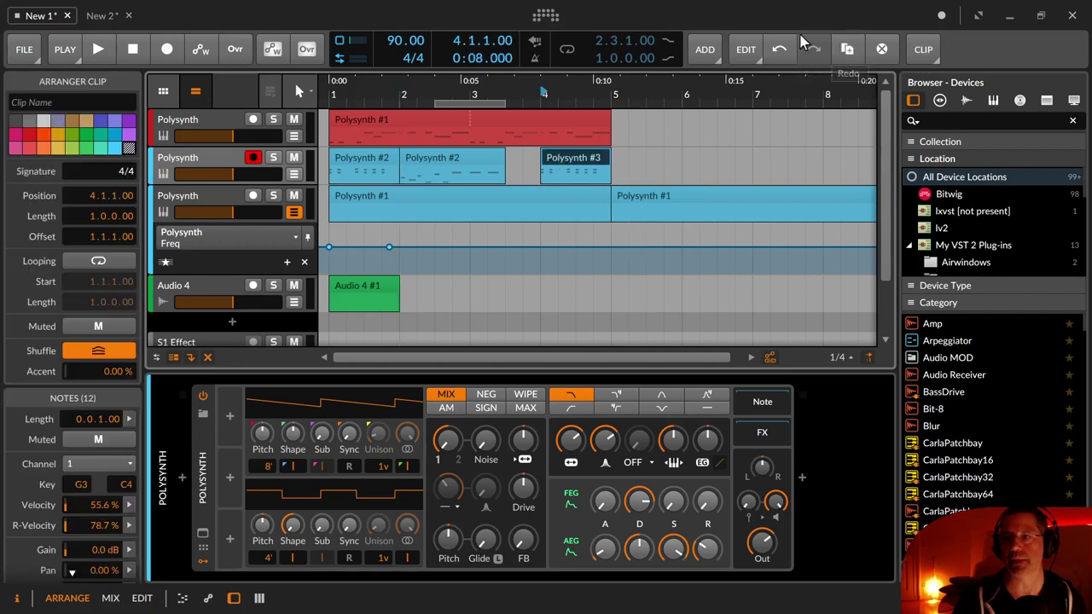
pyautogui.click(851, 53)
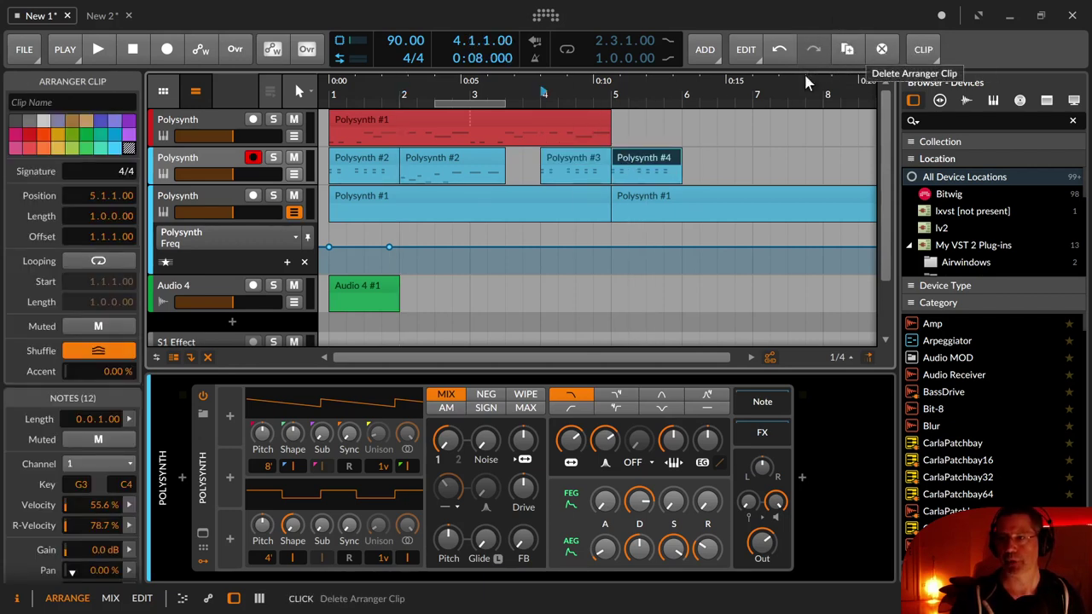
pyautogui.click(881, 51)
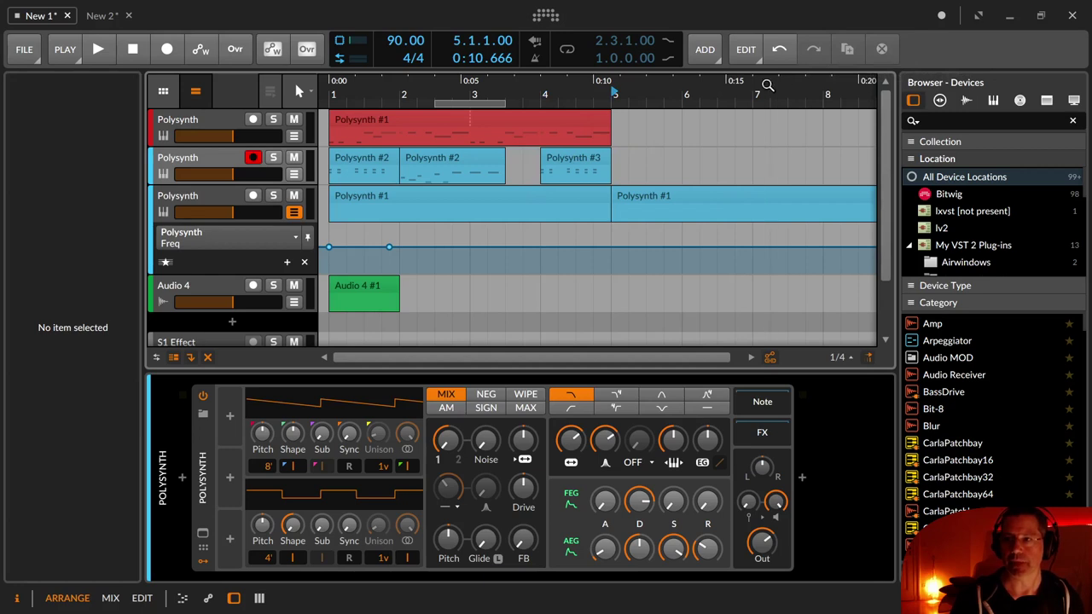
# Step: Select empty Arranger space, the first two Polysynth tracks, and the second track's clip at bar 2 to compare the context-dependent commands
pyautogui.click(720, 129)
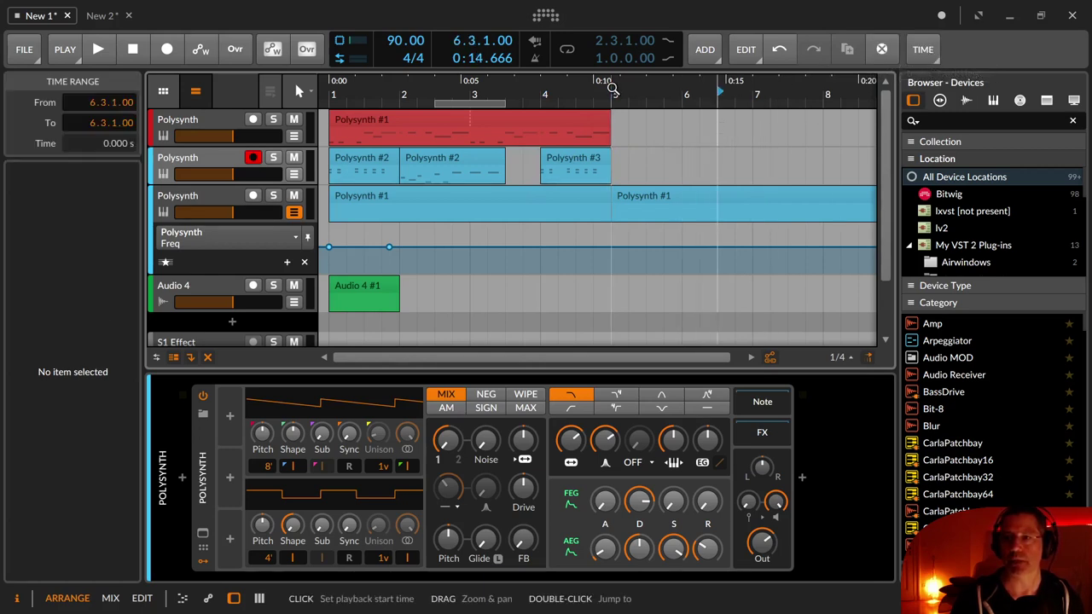
pyautogui.click(179, 119)
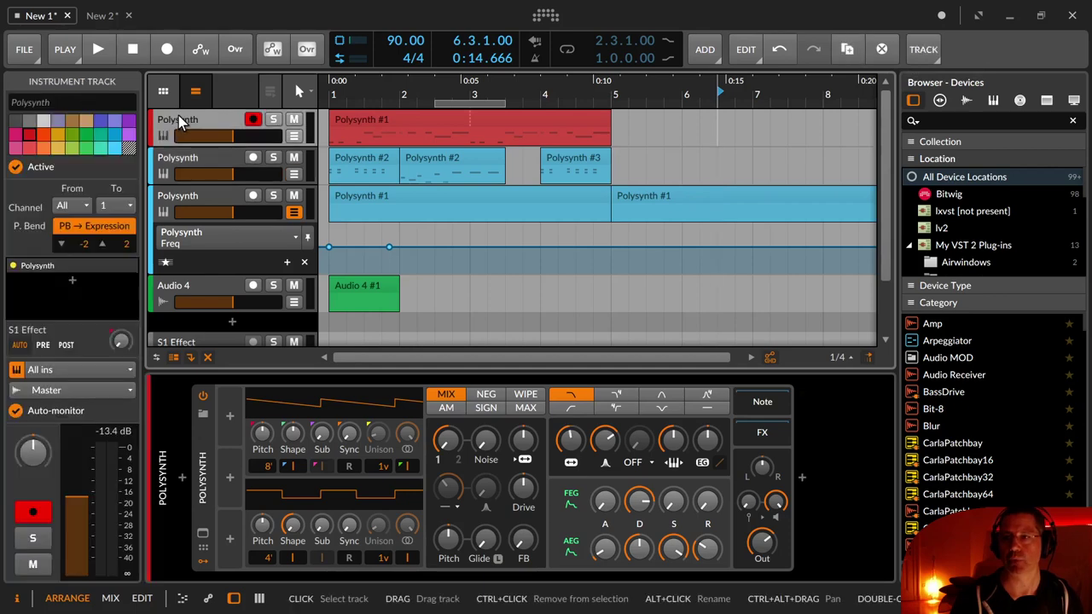
pyautogui.click(213, 160)
pyautogui.click(432, 165)
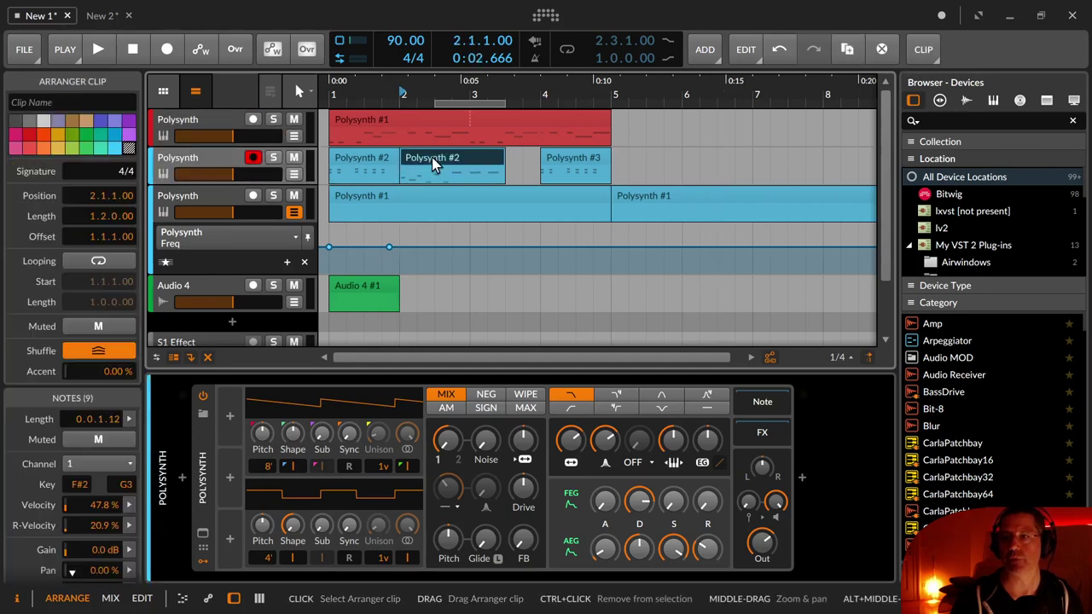
pyautogui.click(625, 148)
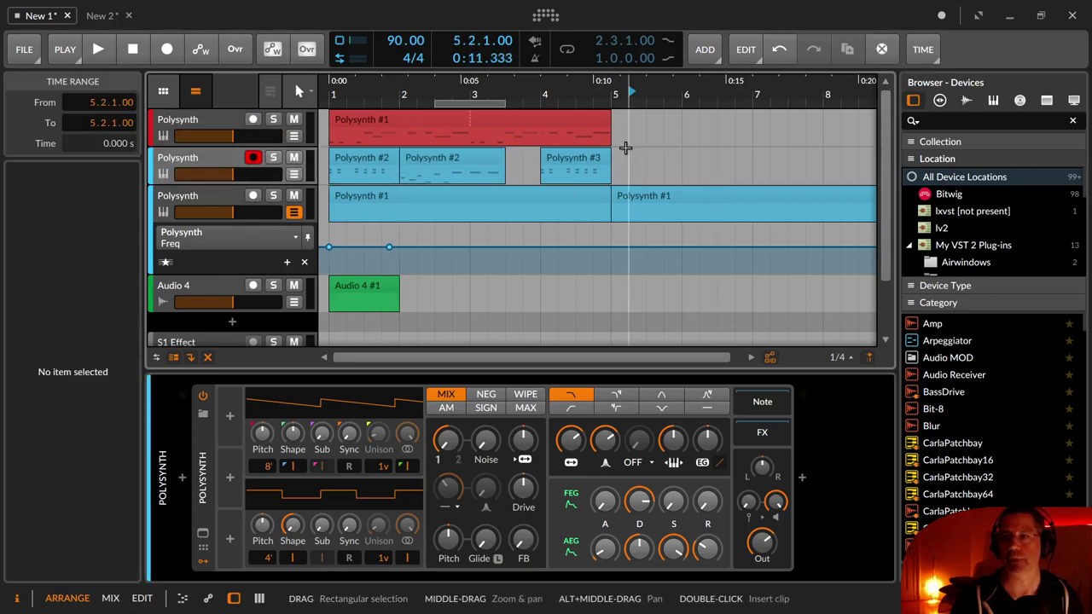
# Step: Show the clip launcher, inspect the second Polysynth track's empty Scene 3 slot and Scene 2 clip, and hide the launcher
pyautogui.click(157, 92)
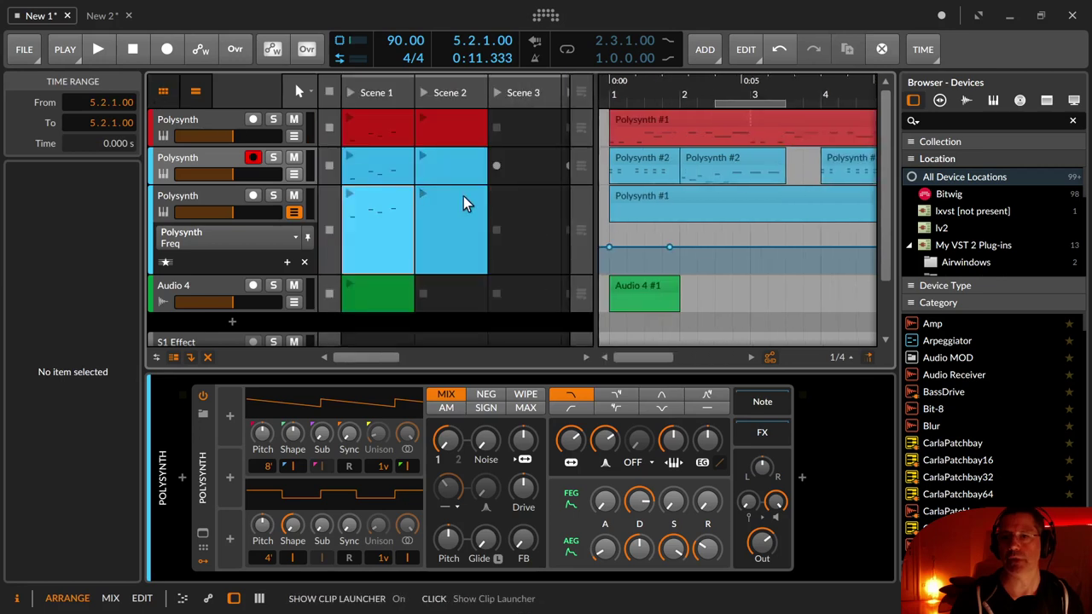
pyautogui.click(519, 131)
pyautogui.click(530, 160)
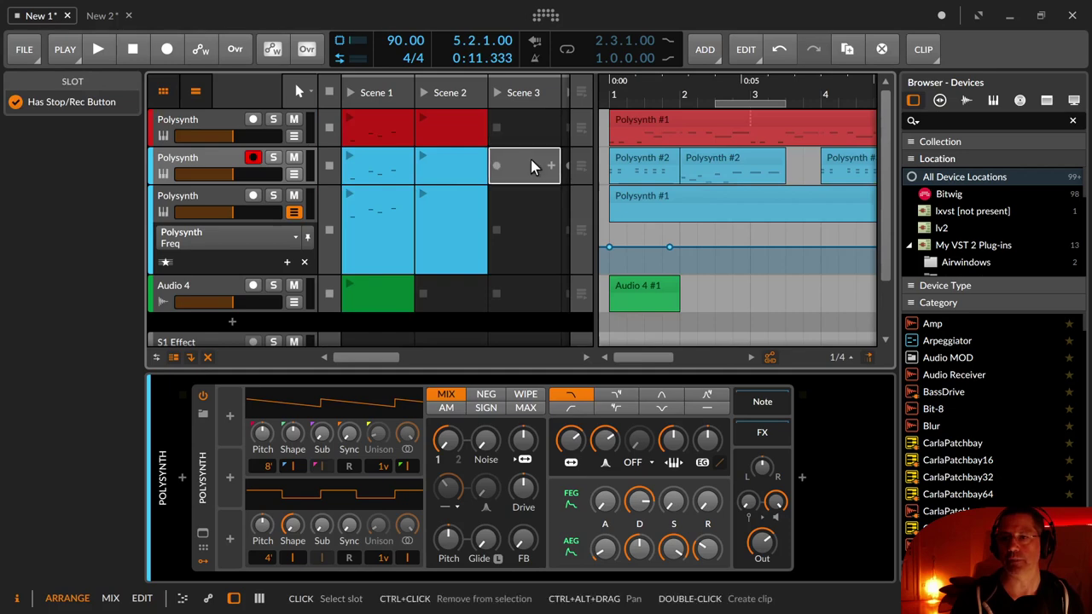
pyautogui.click(435, 162)
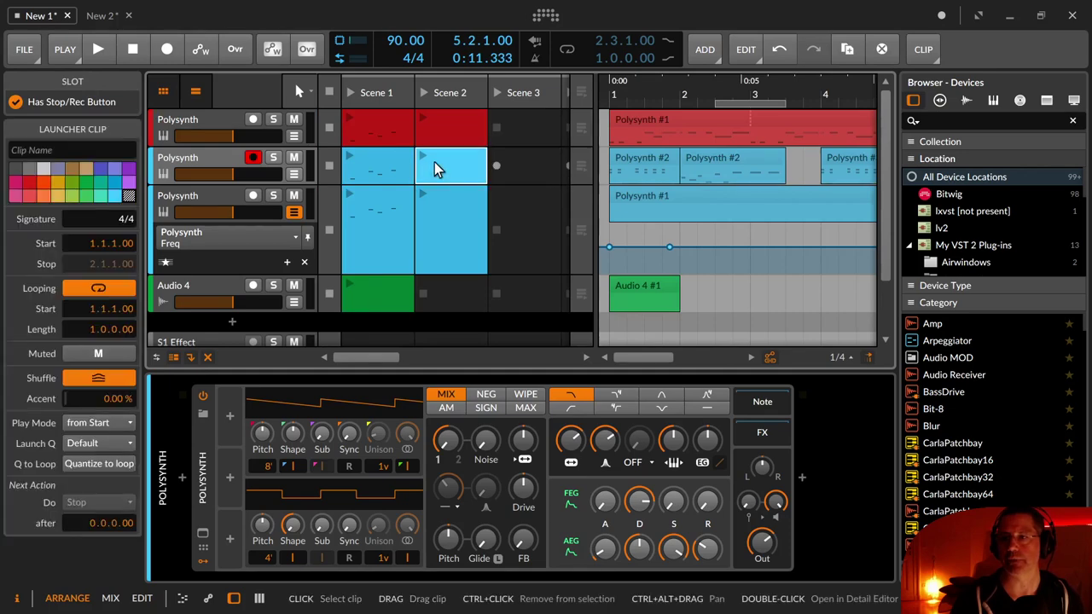
pyautogui.click(163, 91)
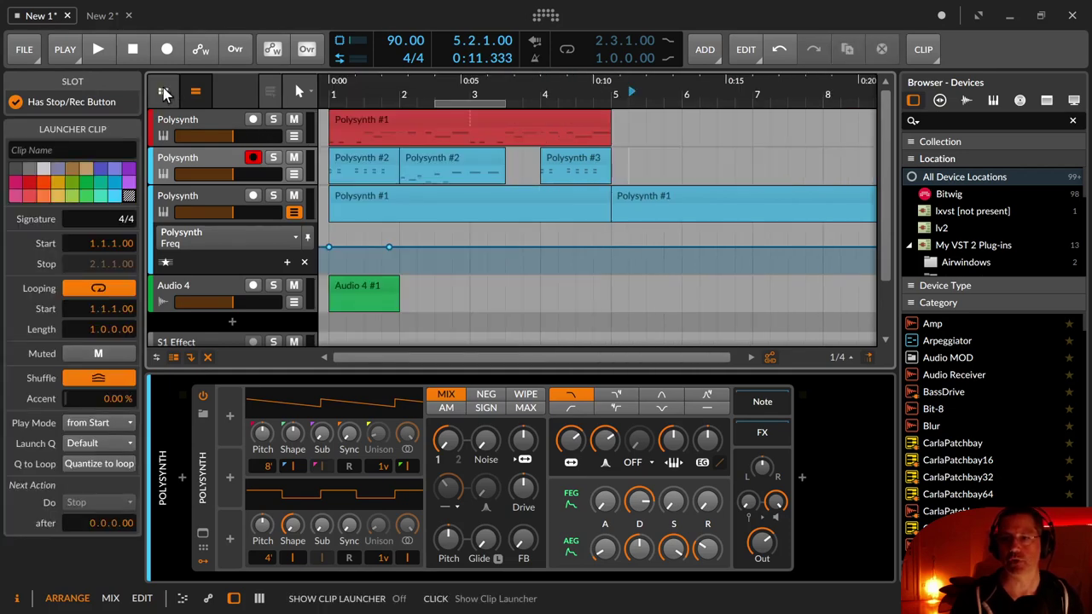
# Step: Review the clip commands for the red Polysynth clip and loop the region of the second Polysynth track's clip at bar 4
pyautogui.click(924, 50)
pyautogui.click(703, 169)
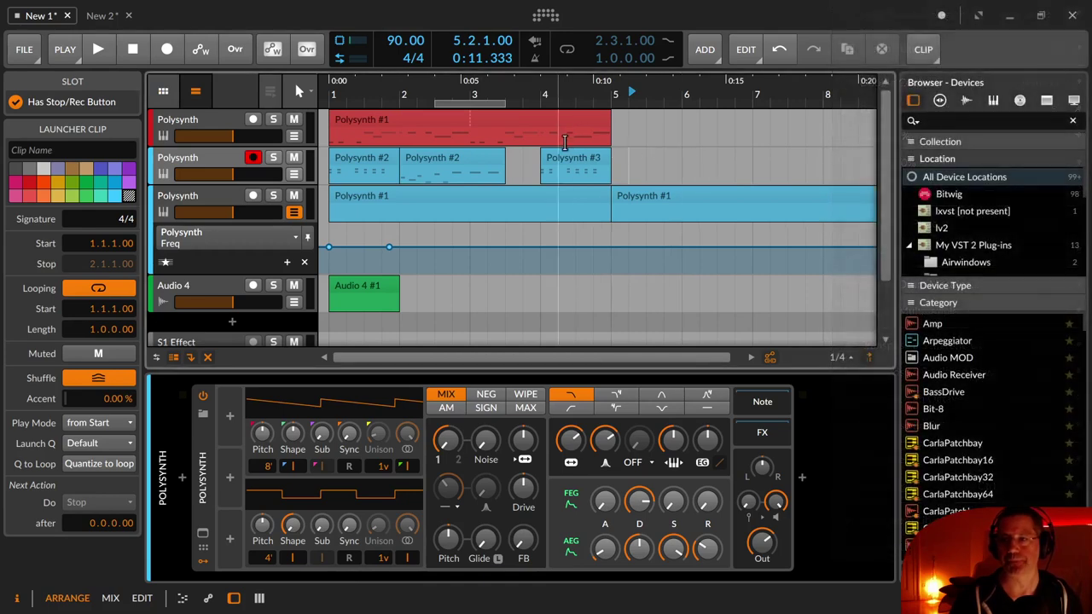
pyautogui.click(565, 137)
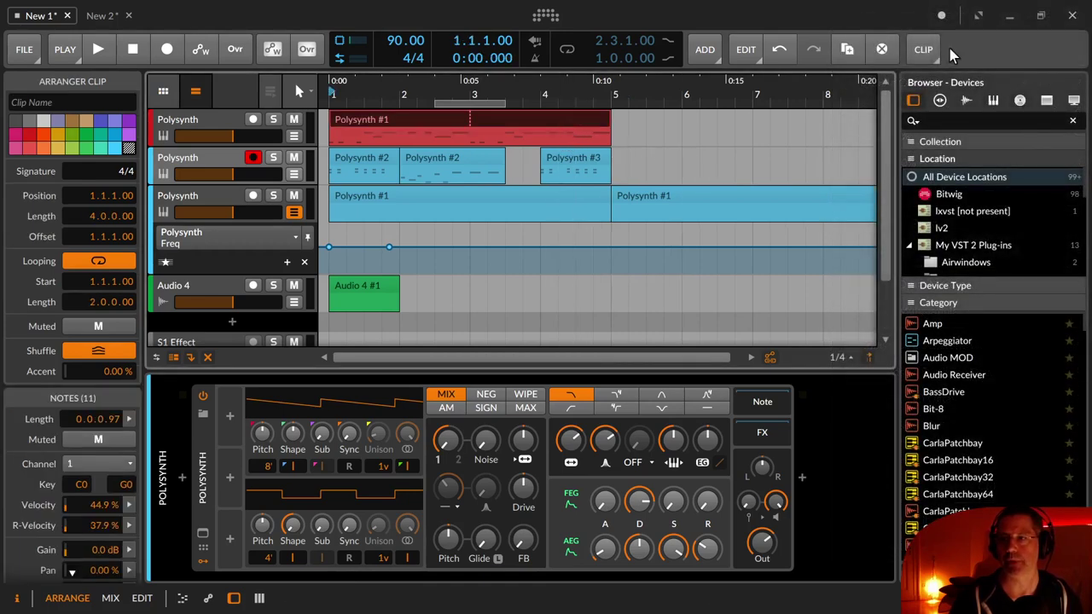
pyautogui.click(923, 44)
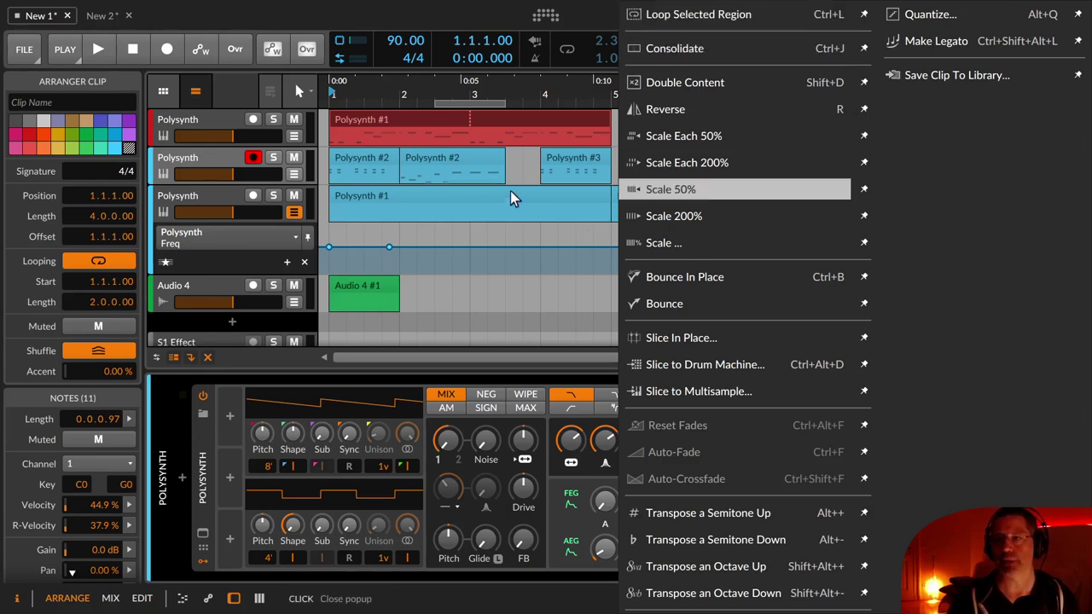
pyautogui.click(563, 149)
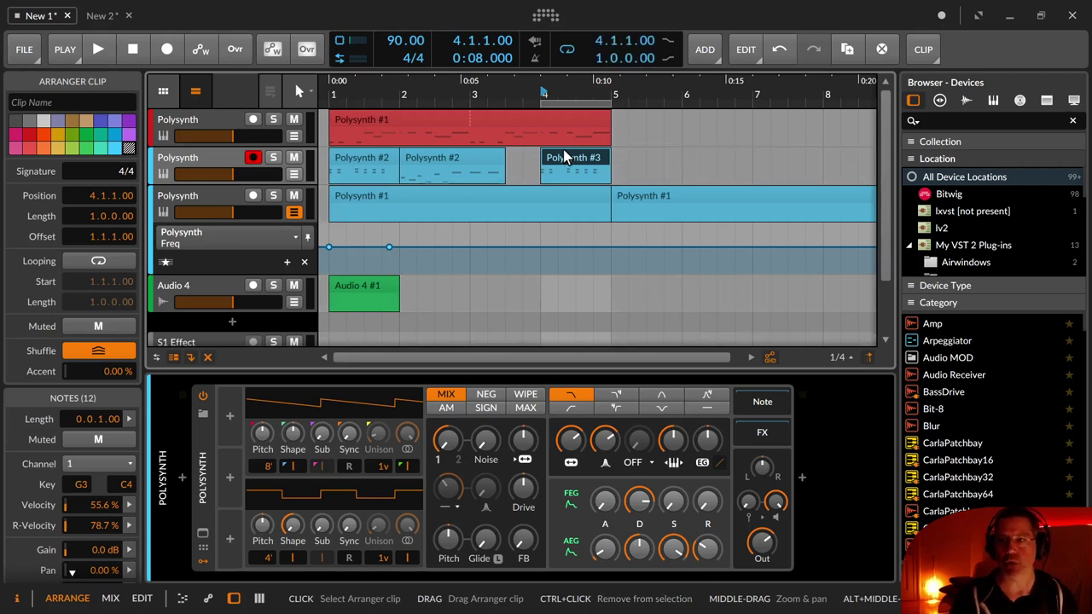
# Step: Apply Loop Selected Region to the second Polysynth track's clip at bar 4 and review the remaining clip commands
pyautogui.hotkey('ctrl', 'l')
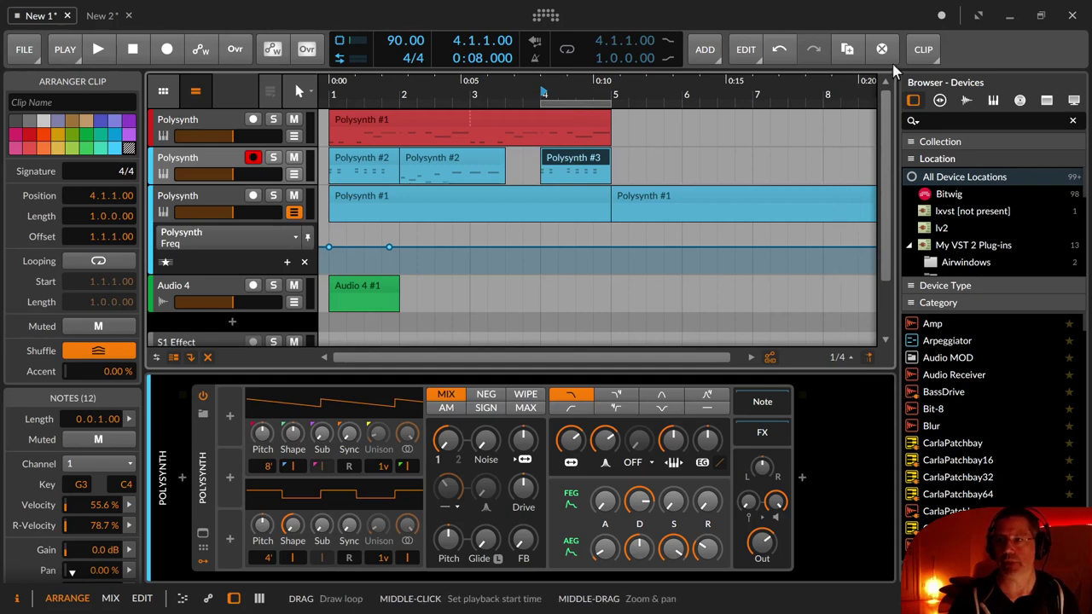
pyautogui.click(922, 49)
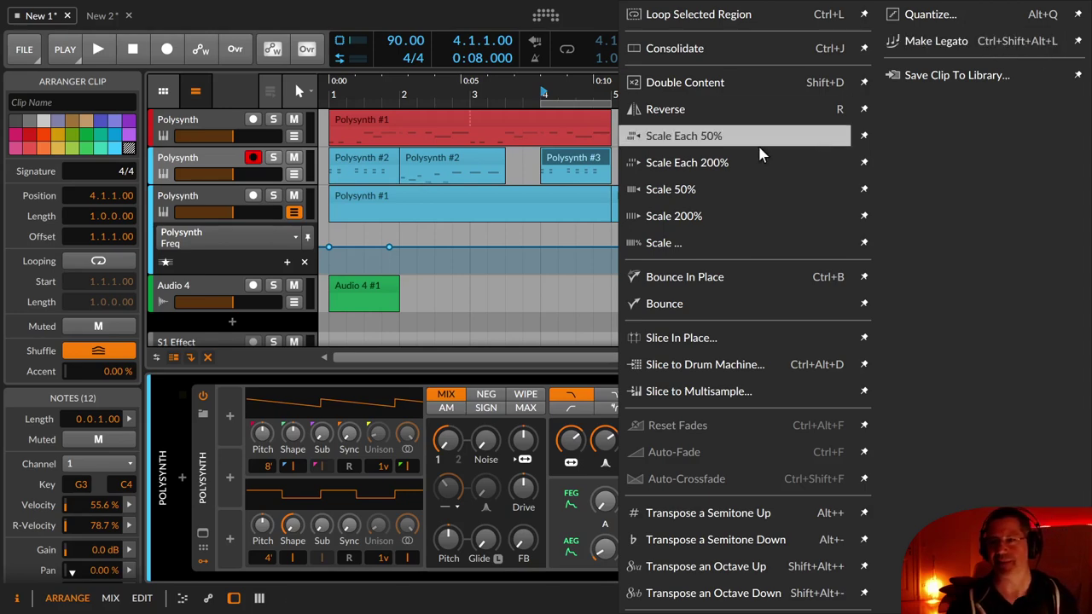
pyautogui.click(486, 225)
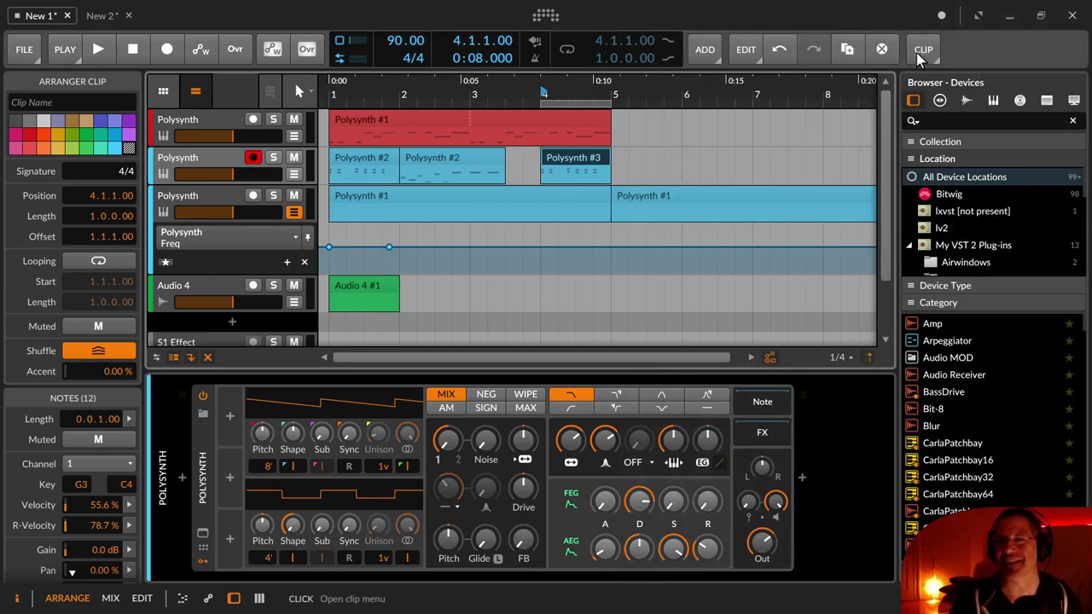
# Step: Look up the keyboard and controller shortcut mappings for actions matching "lega" in the settings, and close them
pyautogui.click(548, 27)
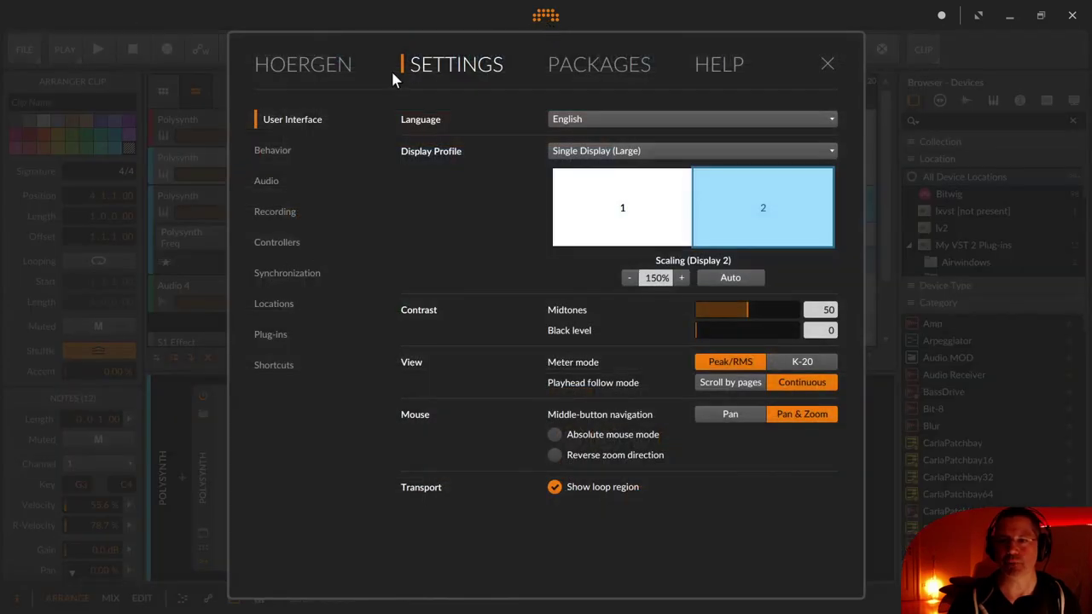
pyautogui.click(273, 365)
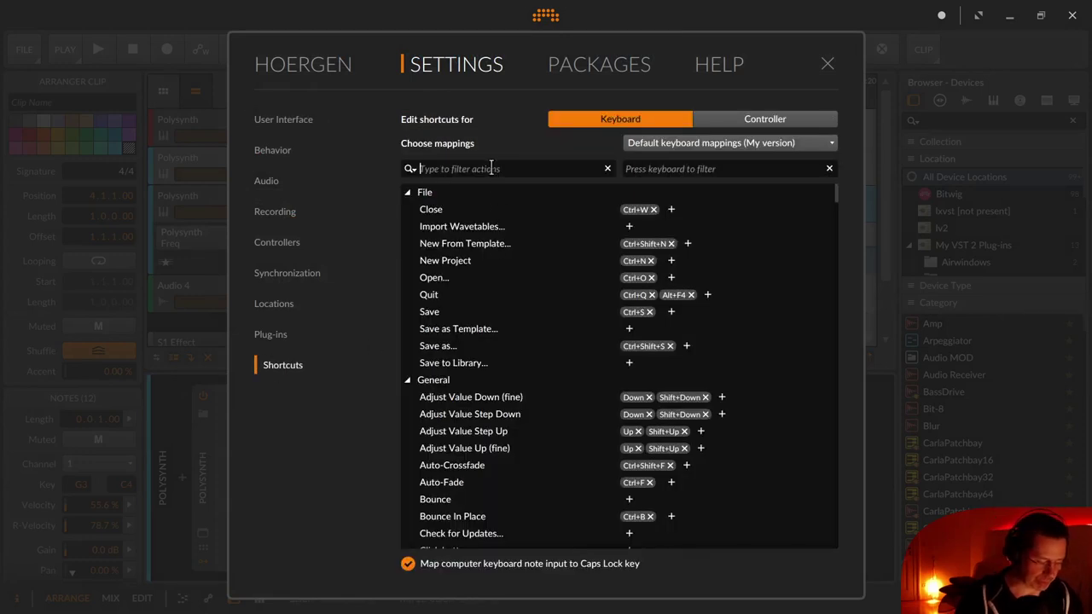
pyautogui.click(491, 168)
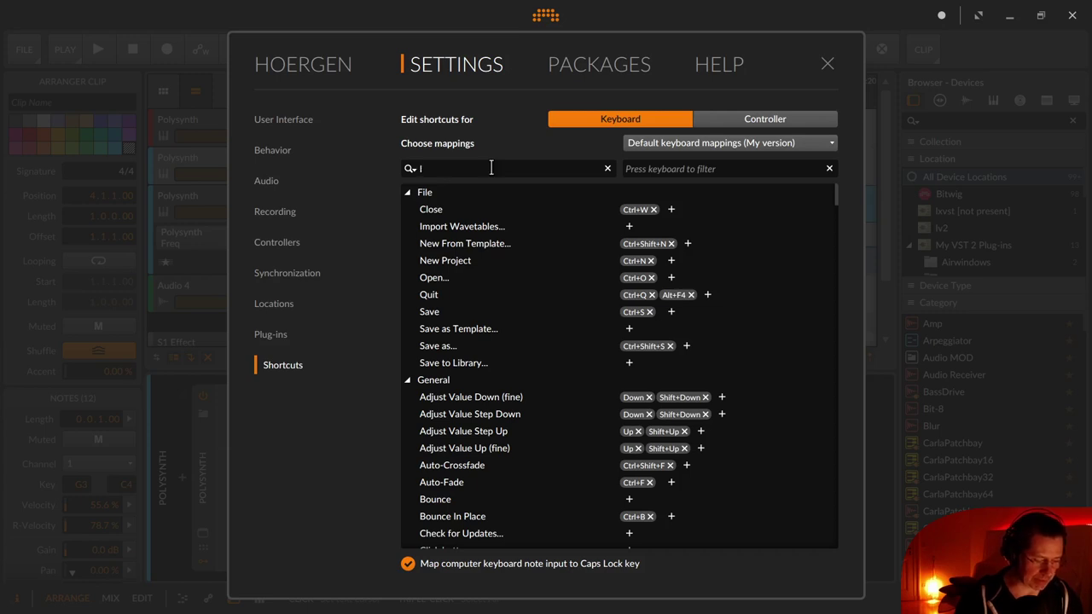
pyautogui.write('lega')
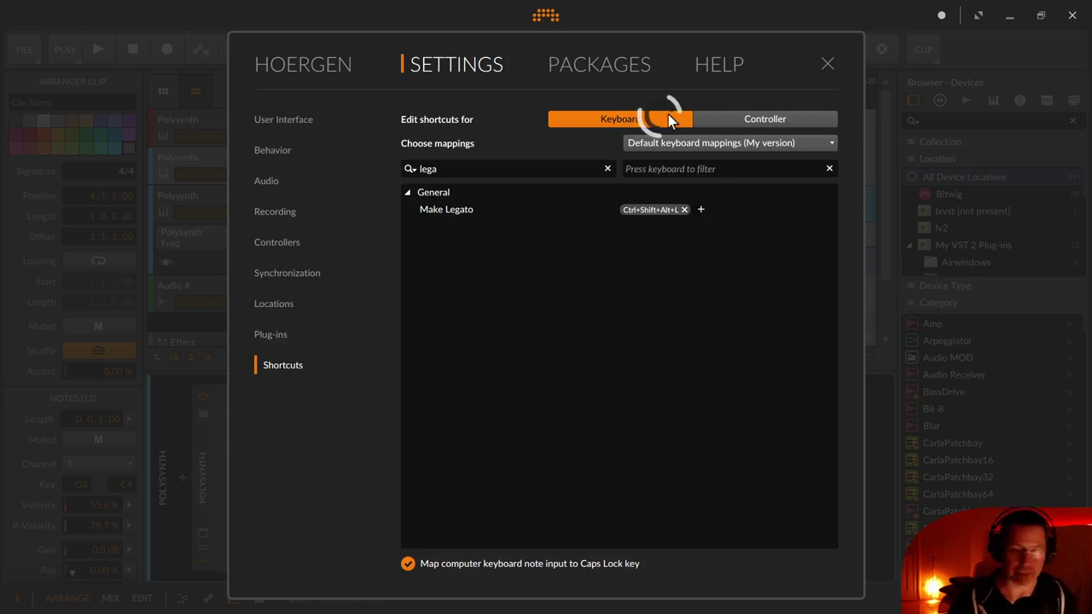
pyautogui.click(755, 122)
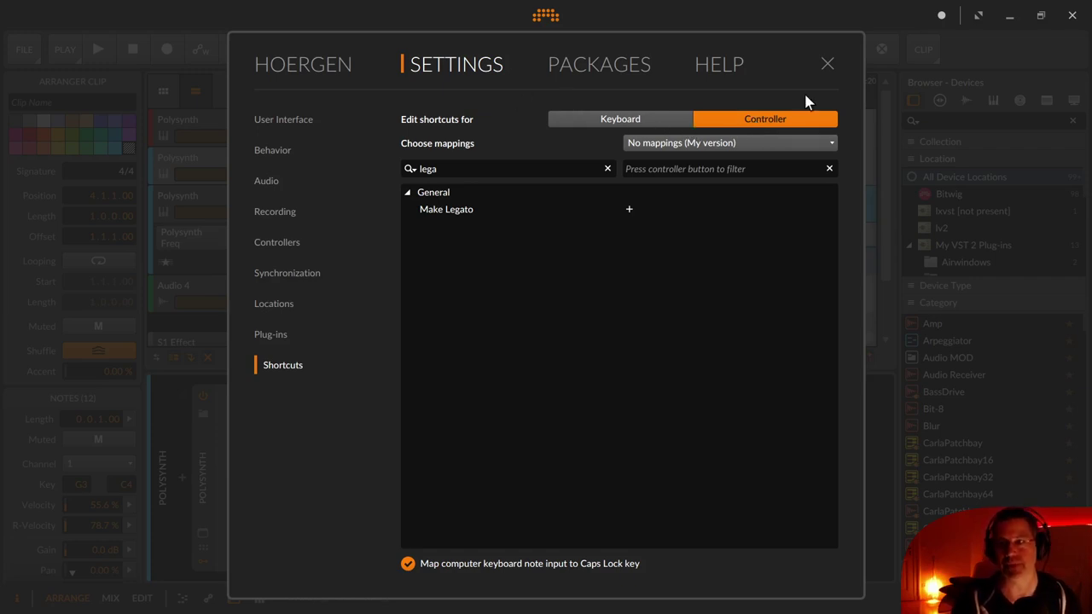
pyautogui.click(827, 63)
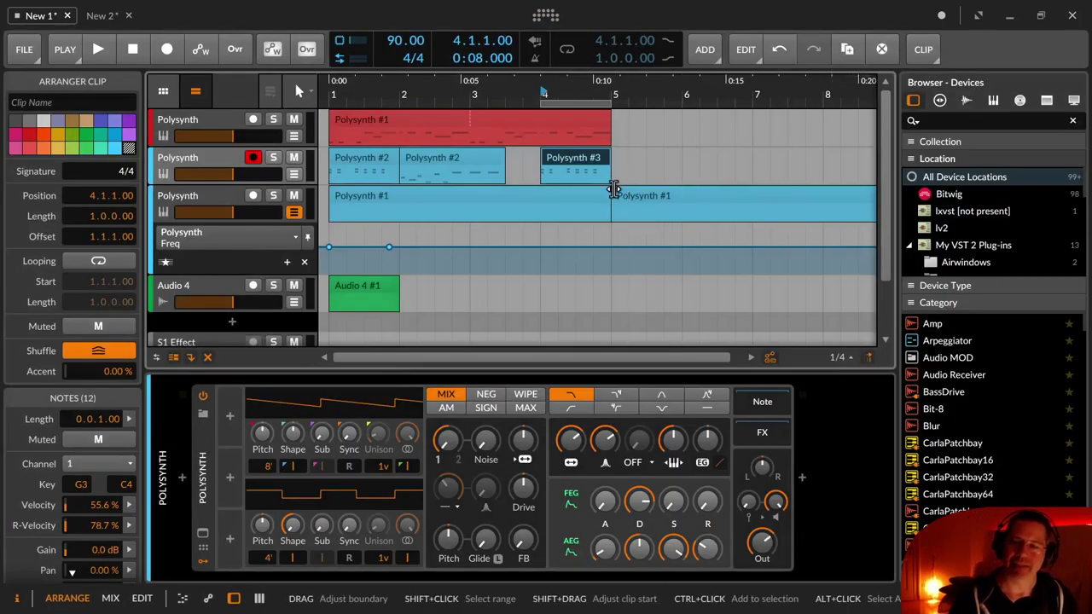
# Step: Find Make Legato by searching the commands for "leg" and apply it to the second Polysynth track's clip at bar 2
pyautogui.click(450, 167)
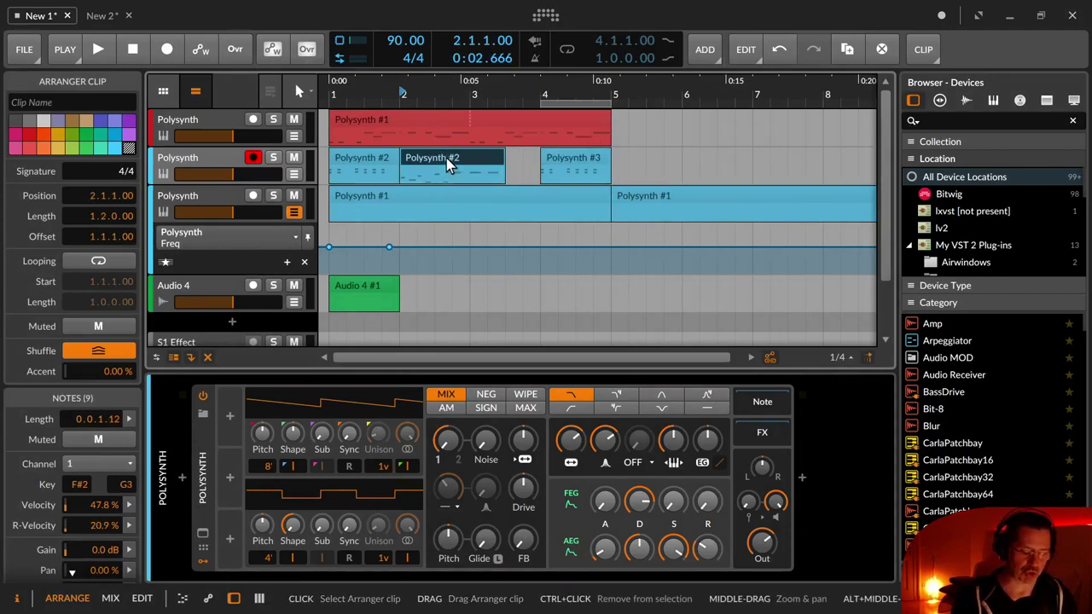
pyautogui.hotkey('ctrl', 'Return')
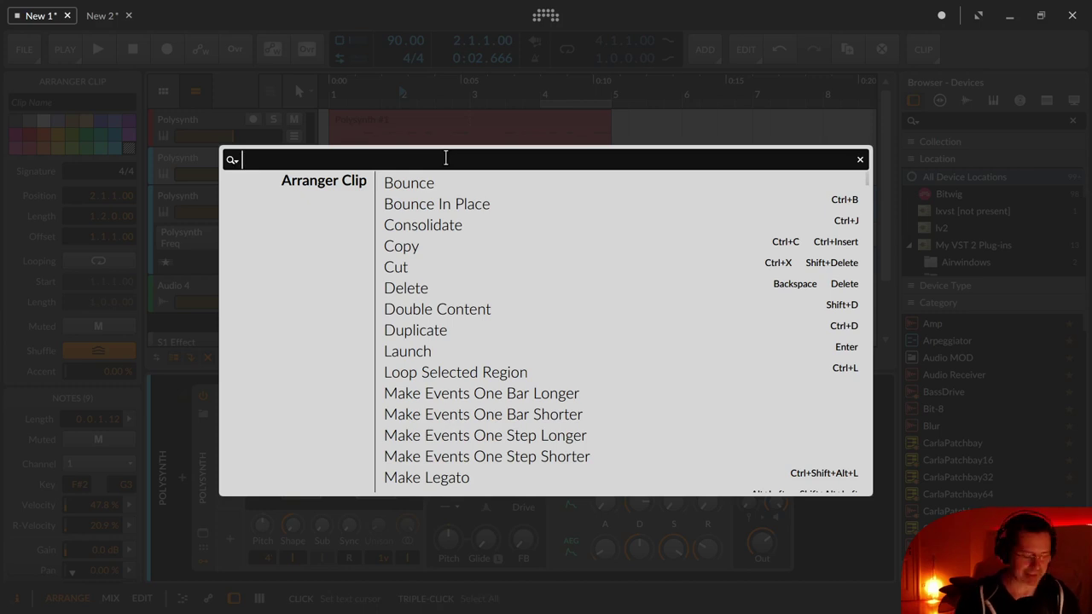
pyautogui.write('leg')
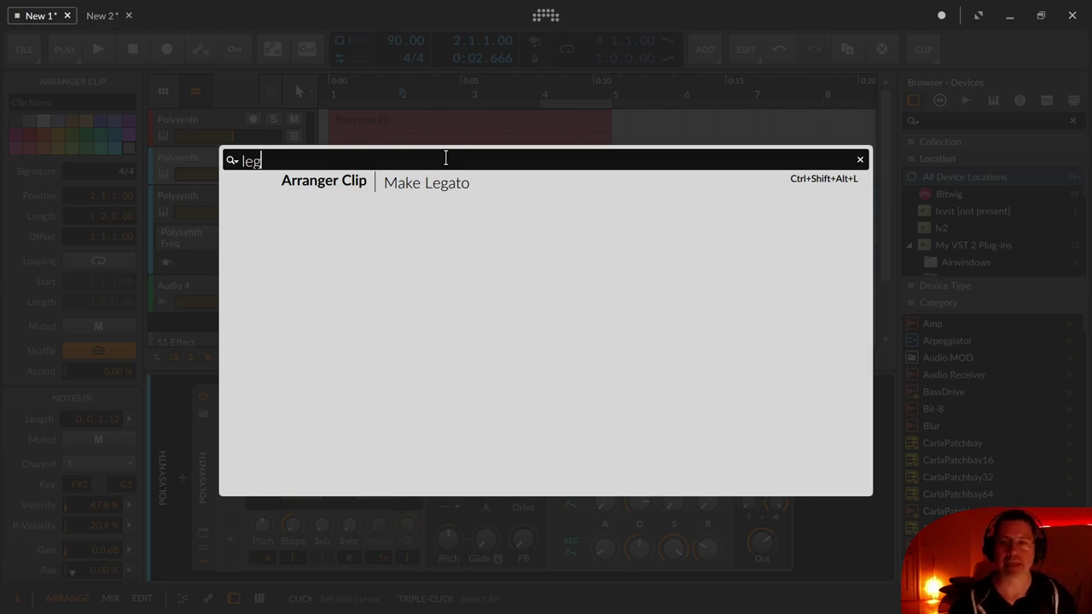
pyautogui.press('Return')
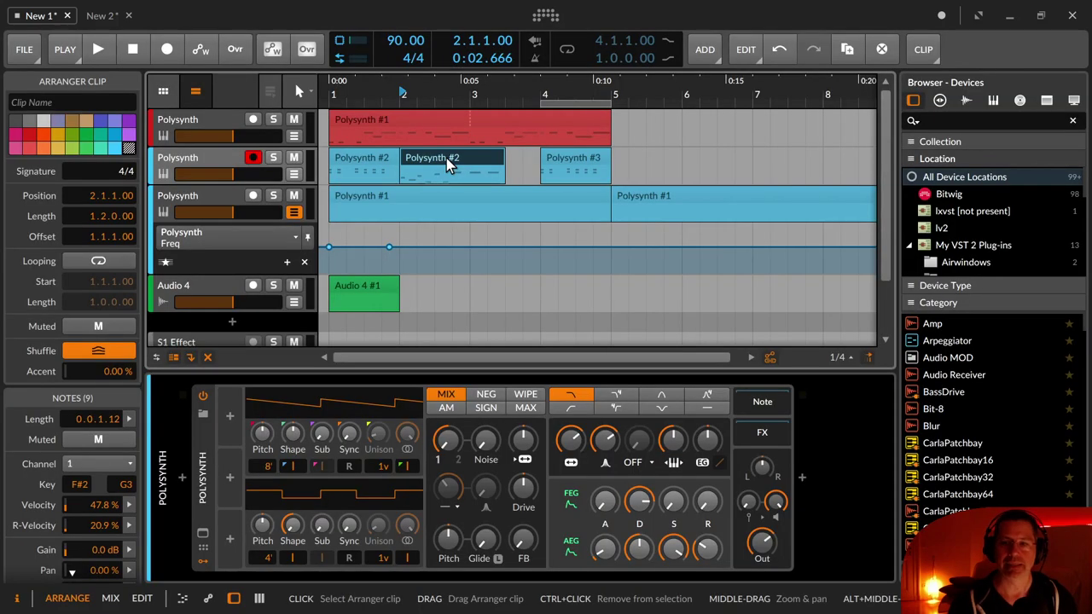
# Step: Search the commands available for the second Polysynth track for "leg" and dismiss the search
pyautogui.click(179, 165)
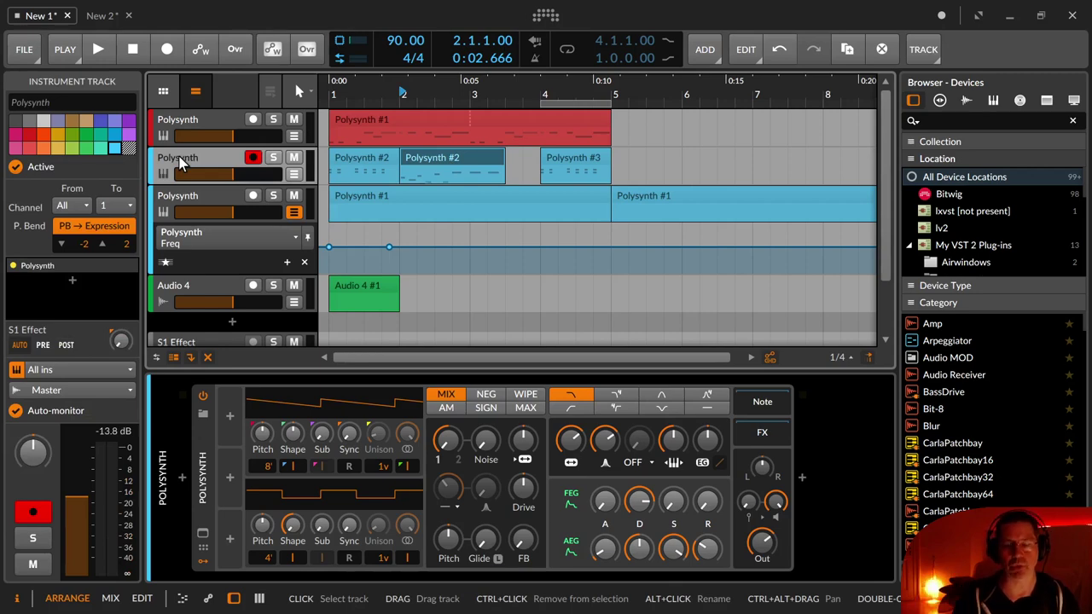
pyautogui.hotkey('ctrl', 'Return')
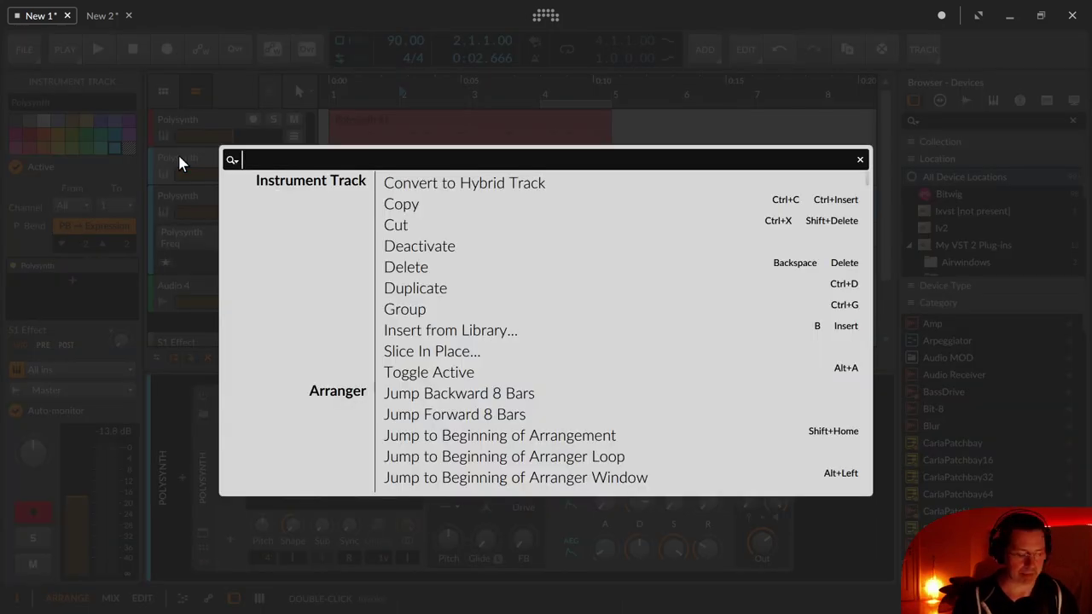
pyautogui.write('leg')
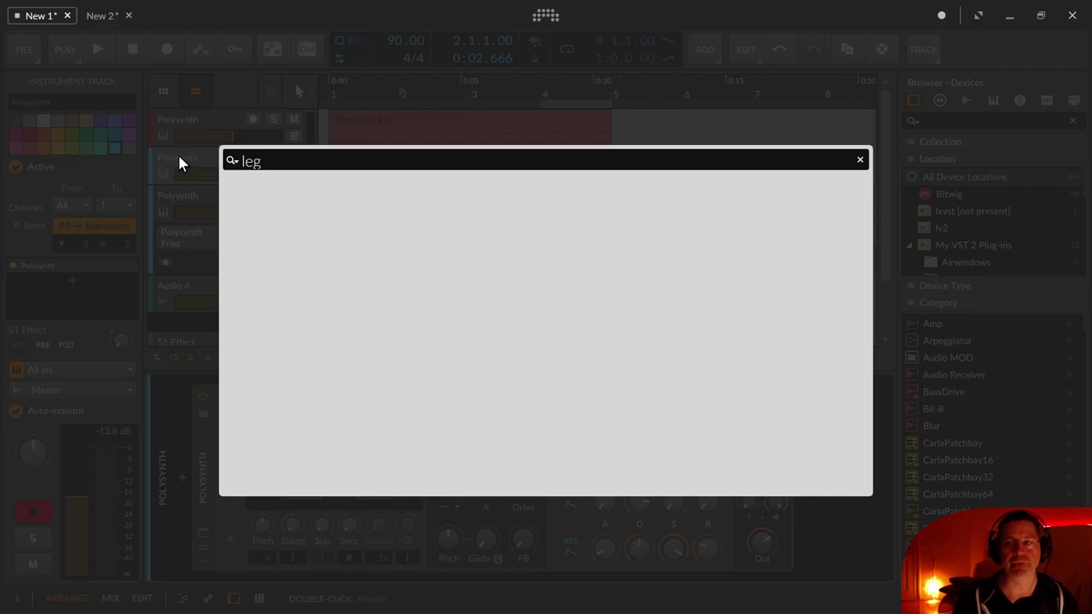
pyautogui.press('Escape')
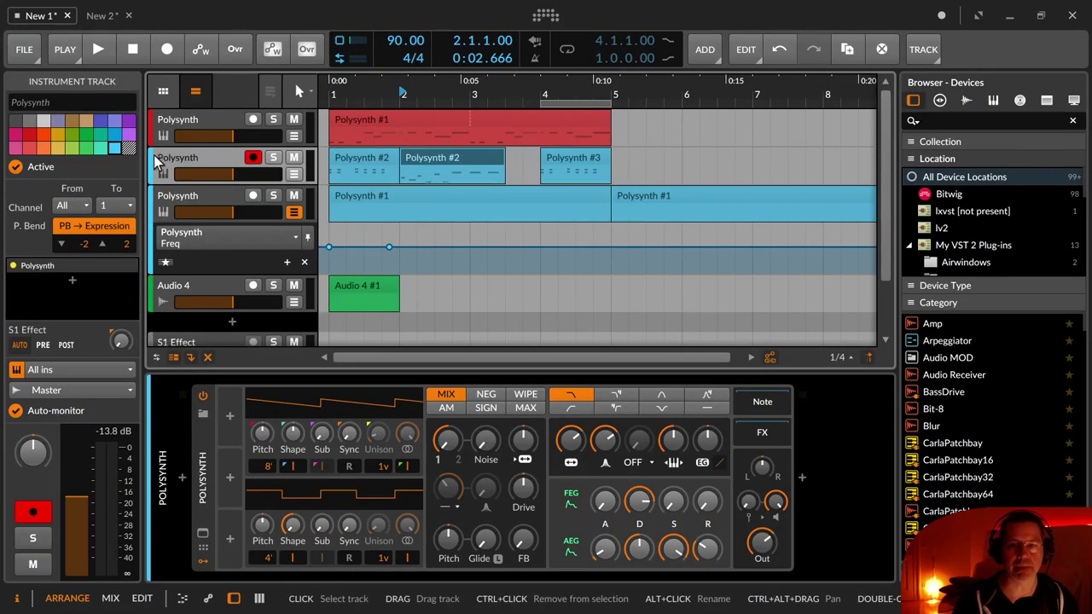
# Step: Reselect the second Polysynth track's clip at bar 2 and run Make Legato again through the command search
pyautogui.click(459, 157)
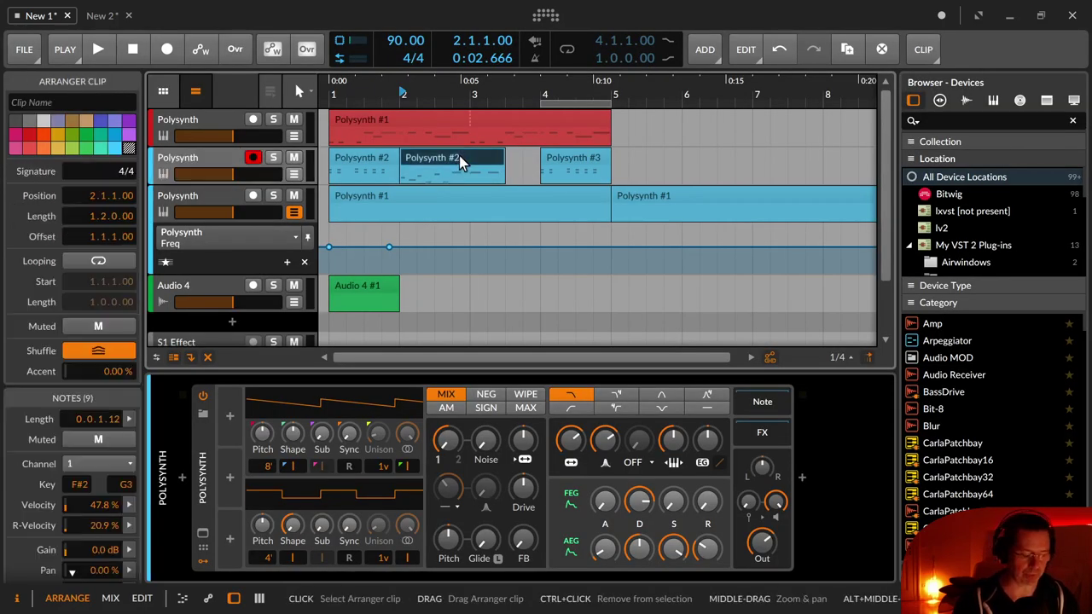
pyautogui.hotkey('ctrl', 'Return')
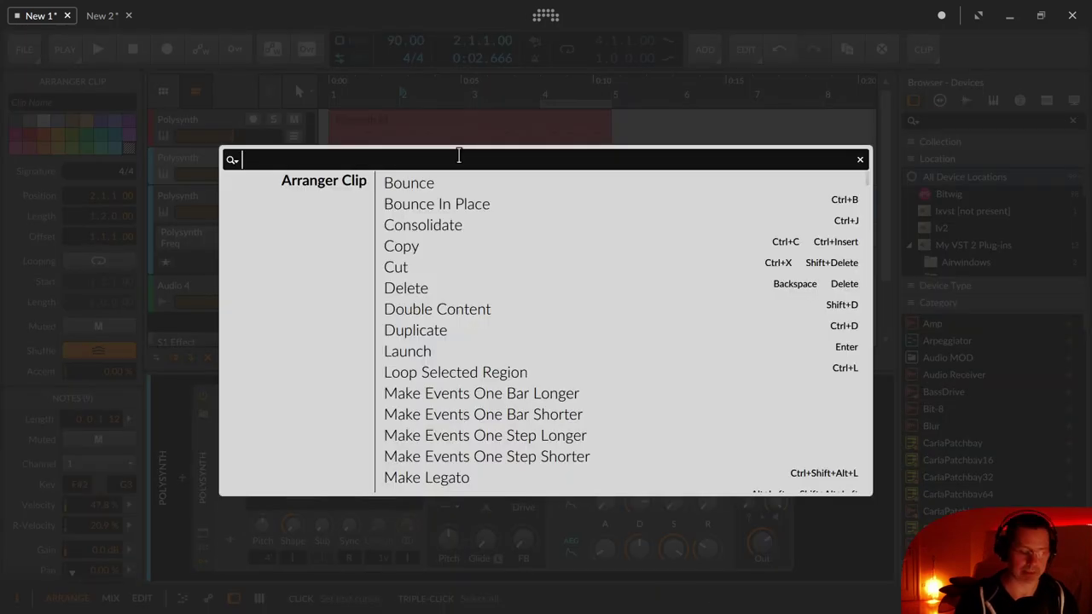
pyautogui.write('leg')
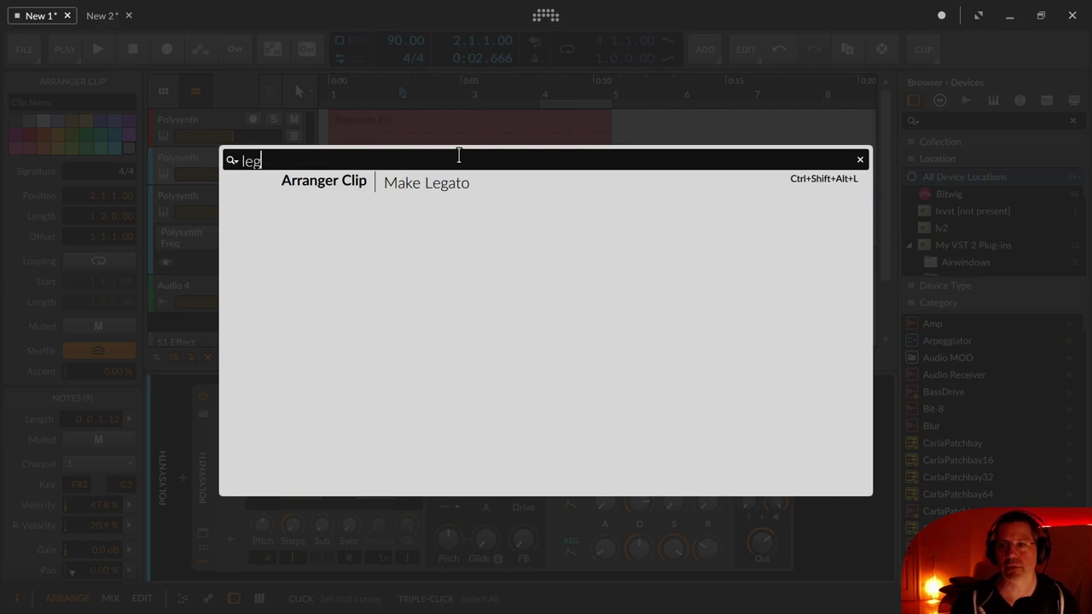
pyautogui.press('Return')
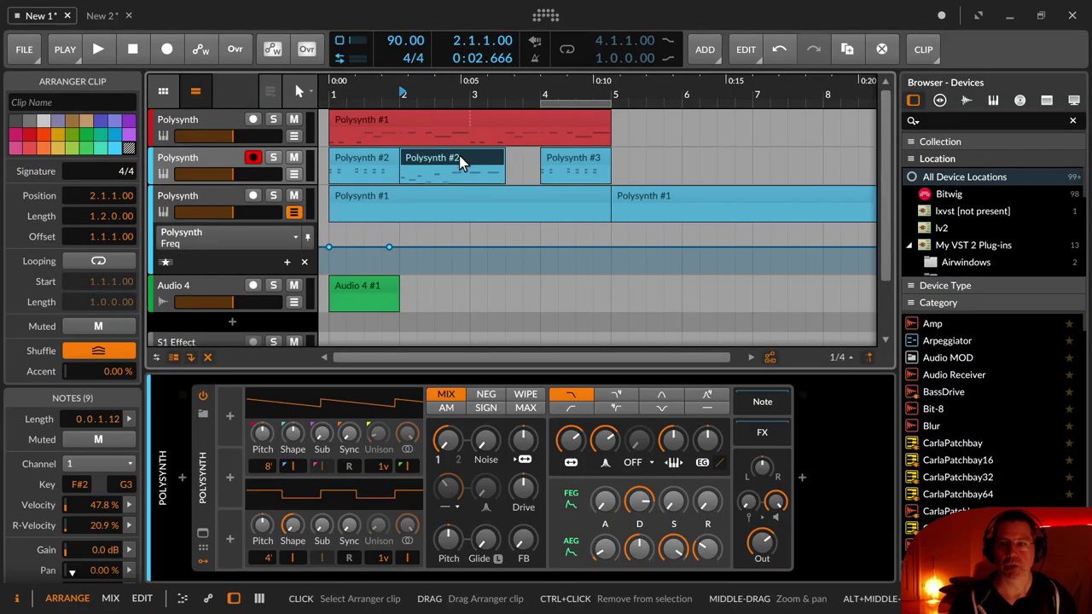
# Step: Examine the full command list for the second Polysynth track, from the track and Arranger commands through to the File commands
pyautogui.click(224, 159)
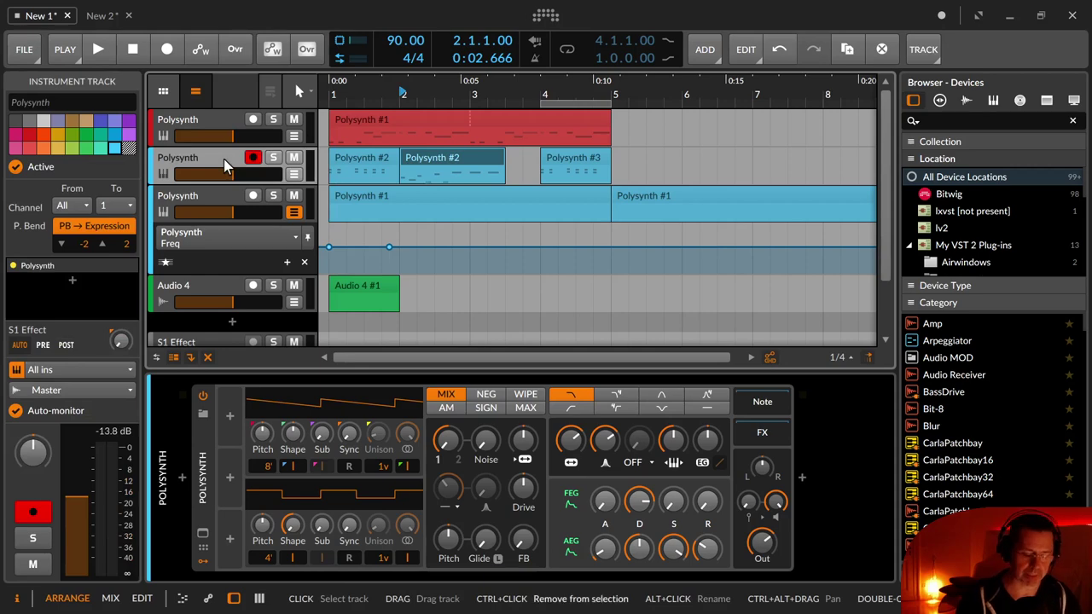
pyautogui.hotkey('ctrl', 'Return')
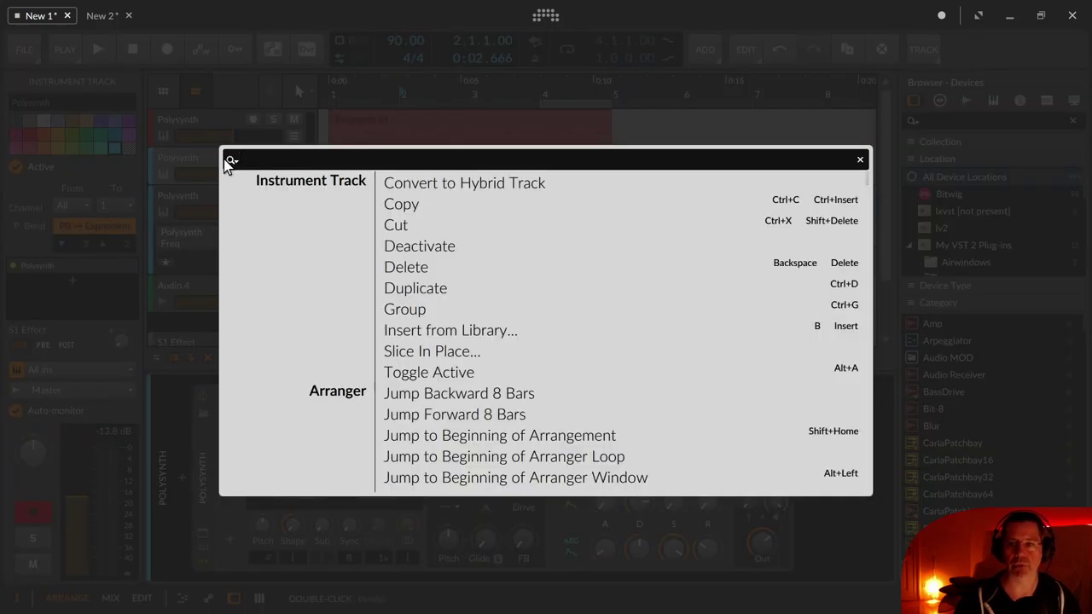
pyautogui.scroll(-6, 382, 194)
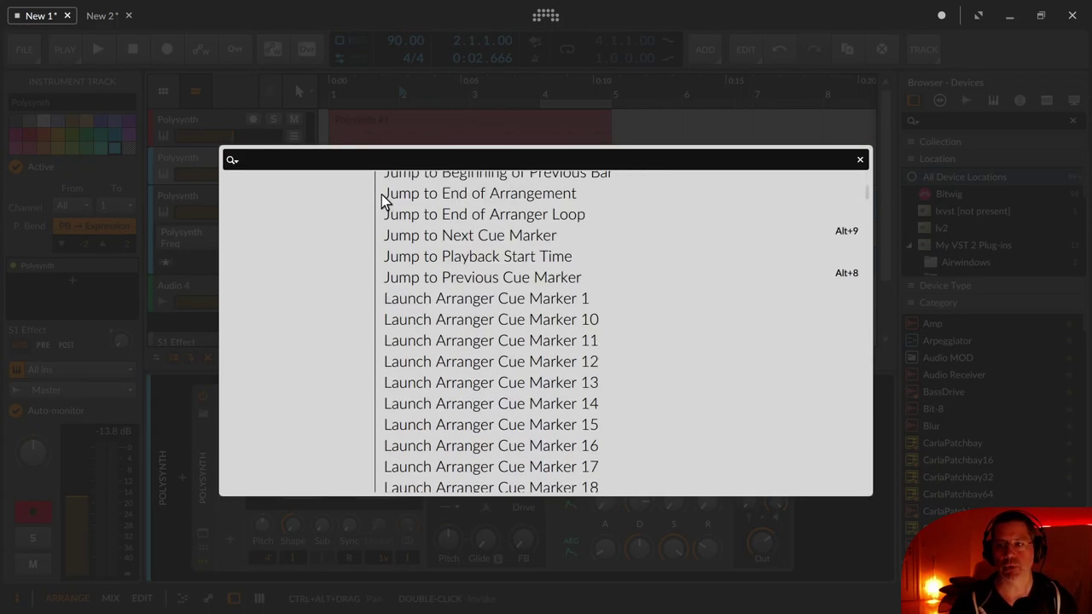
pyautogui.scroll(-20, 381, 201)
pyautogui.scroll(4, 382, 200)
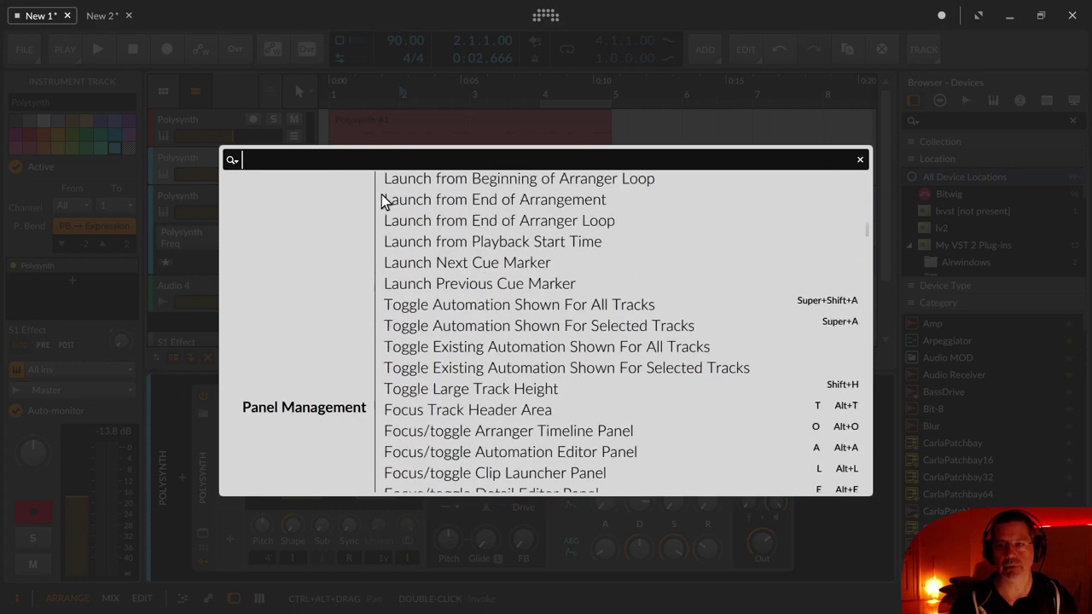
pyautogui.scroll(5, 382, 195)
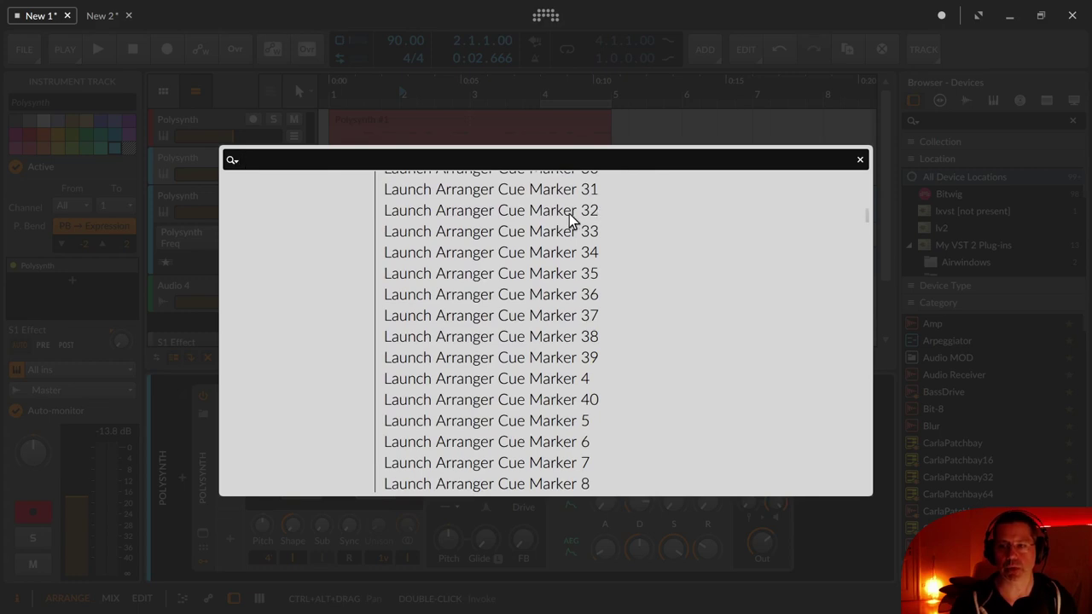
pyautogui.scroll(-10, 569, 220)
pyautogui.scroll(3, 569, 220)
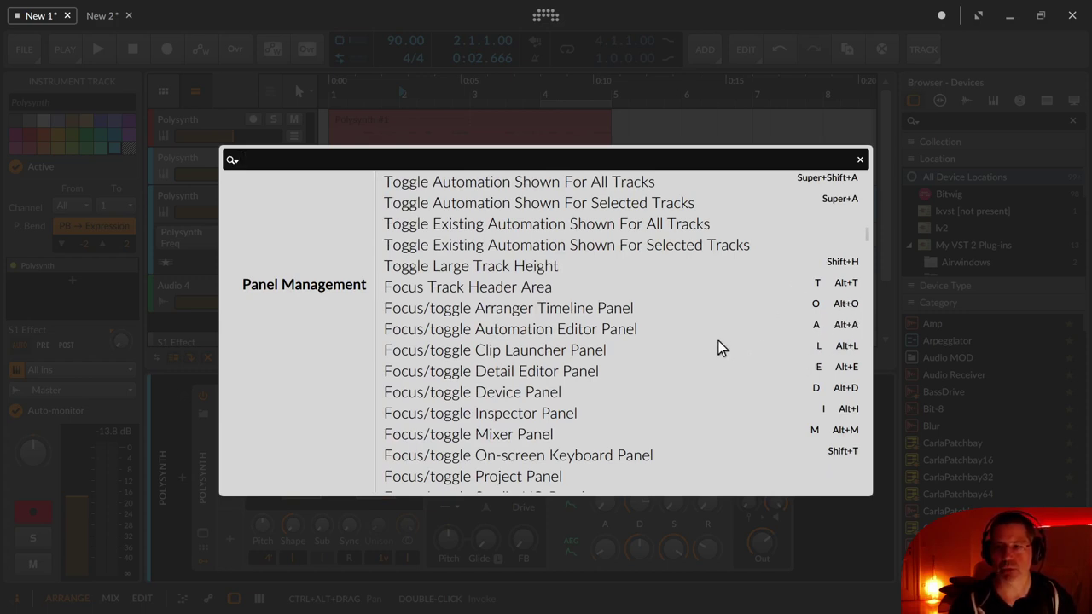
pyautogui.scroll(-7, 703, 345)
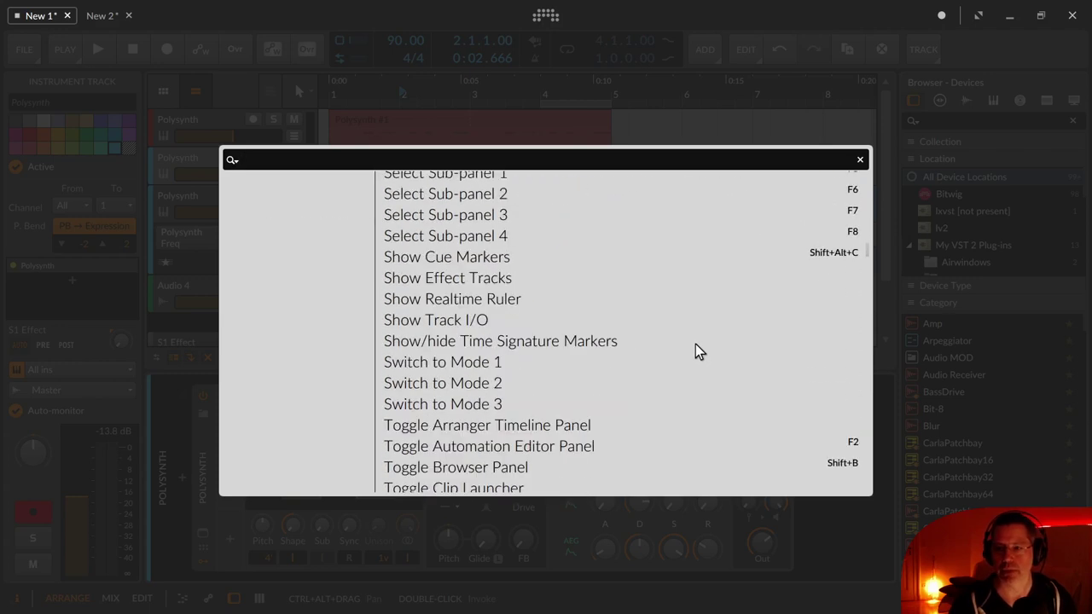
pyautogui.scroll(-9, 695, 344)
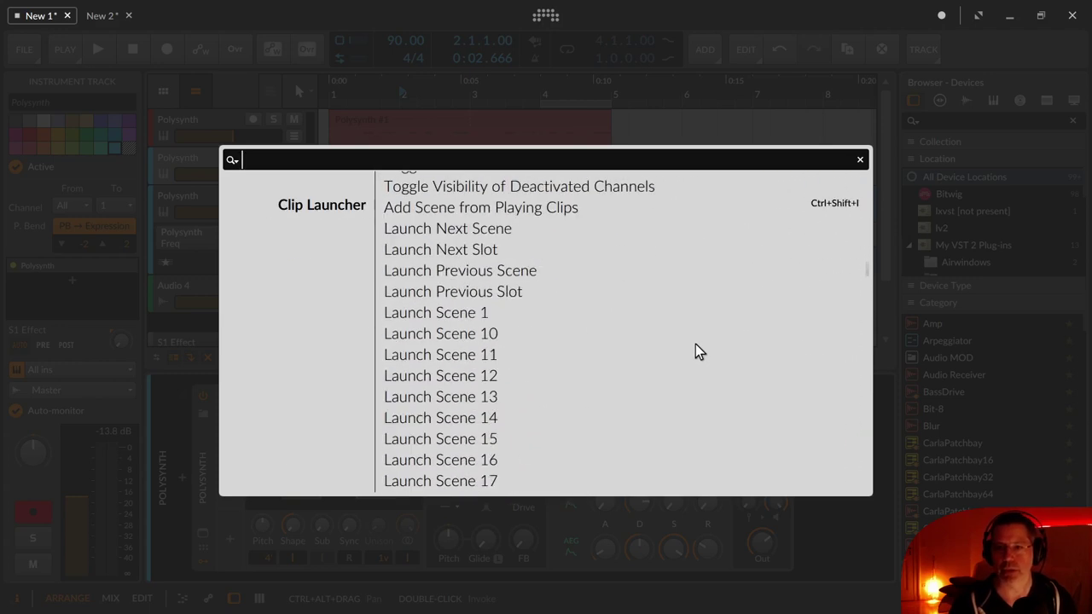
pyautogui.scroll(-9, 696, 344)
pyautogui.scroll(-20, 695, 344)
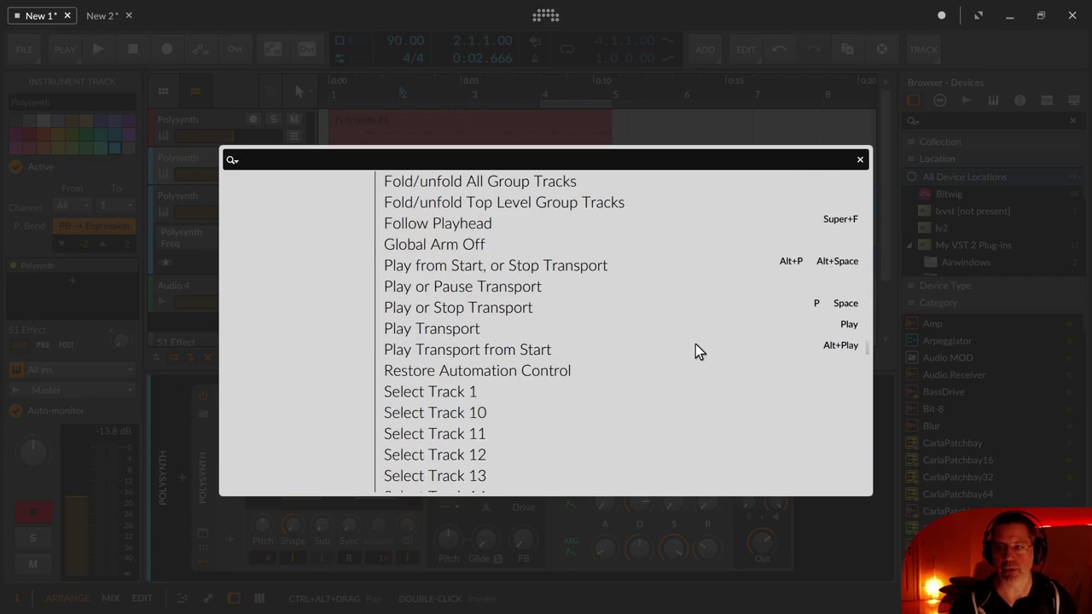
pyautogui.moveTo(865, 344); pyautogui.dragTo(869, 500)
pyautogui.scroll(10, 821, 295)
pyautogui.scroll(-10, 843, 449)
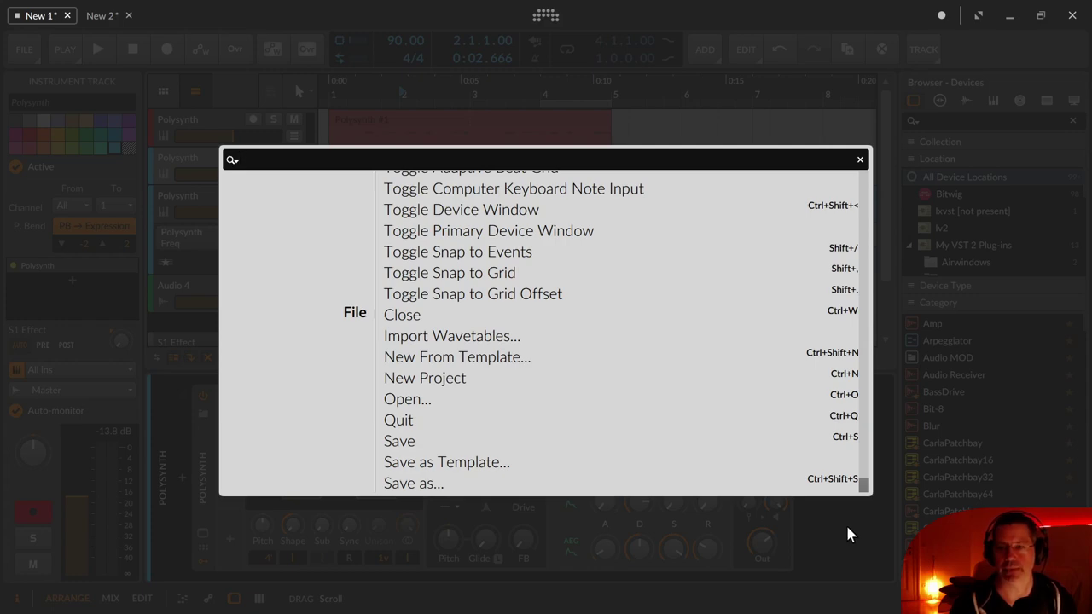
pyautogui.moveTo(847, 527); pyautogui.dragTo(761, 101)
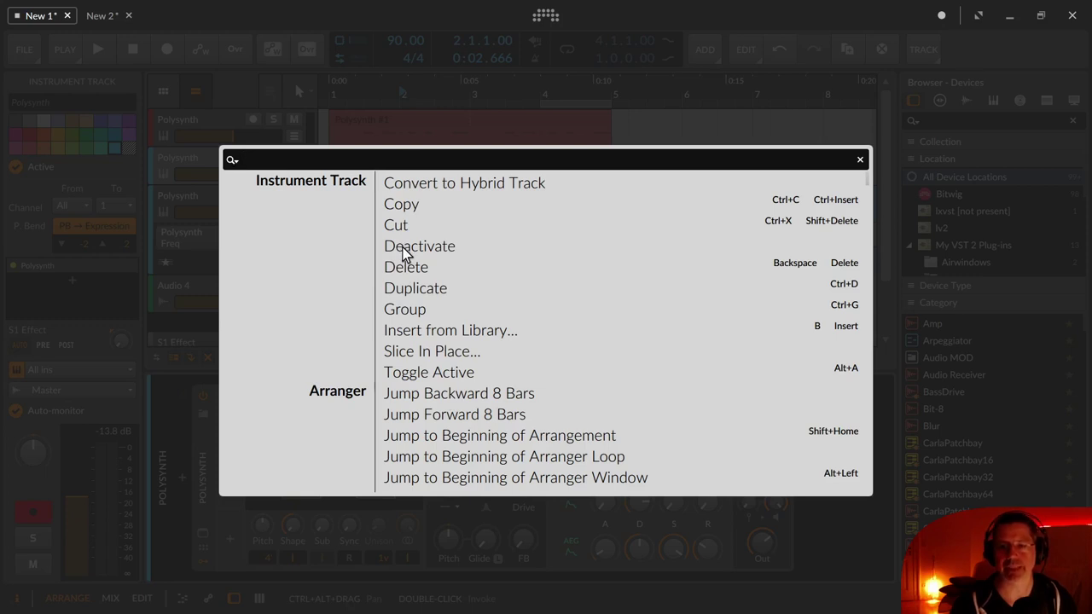
# Step: Run the Deactivate command from the list on the second Polysynth track
pyautogui.press('Down')
pyautogui.press('Down')
pyautogui.press('Down')
pyautogui.press('Down')
pyautogui.press('Down')
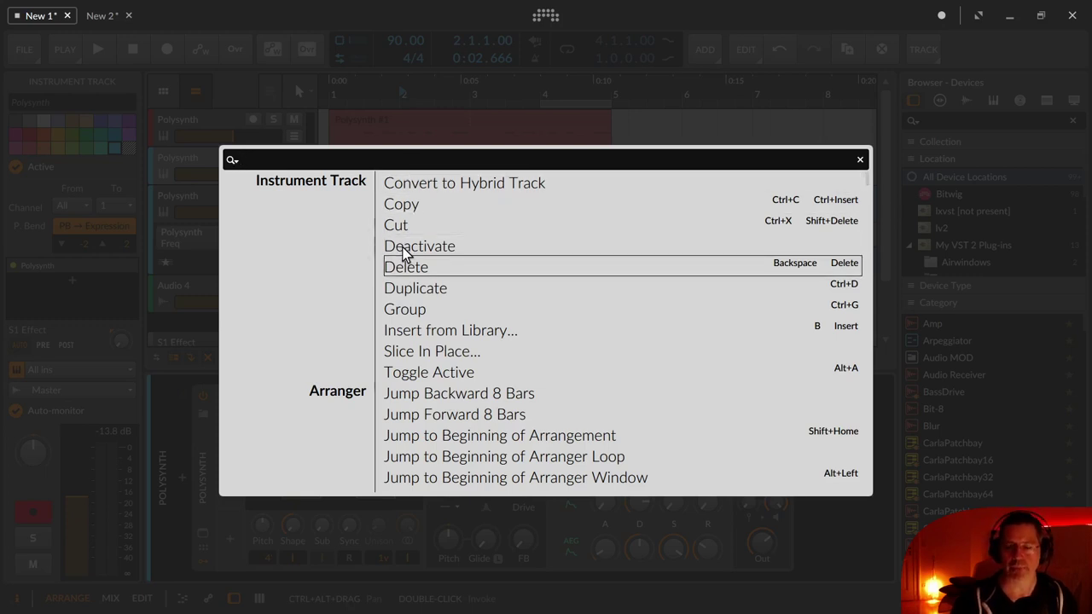
pyautogui.press('Up')
pyautogui.press('Up')
pyautogui.press('Up')
pyautogui.press('Up')
pyautogui.press('Down')
pyautogui.press('Down')
pyautogui.press('Down')
pyautogui.press('Down')
pyautogui.press('Up')
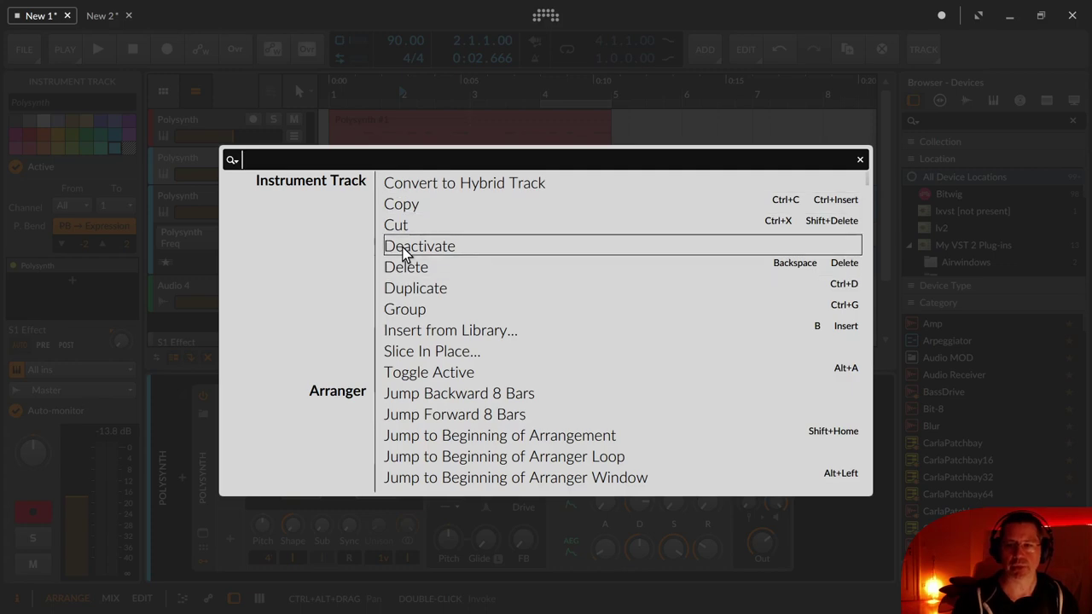
pyautogui.press('Return')
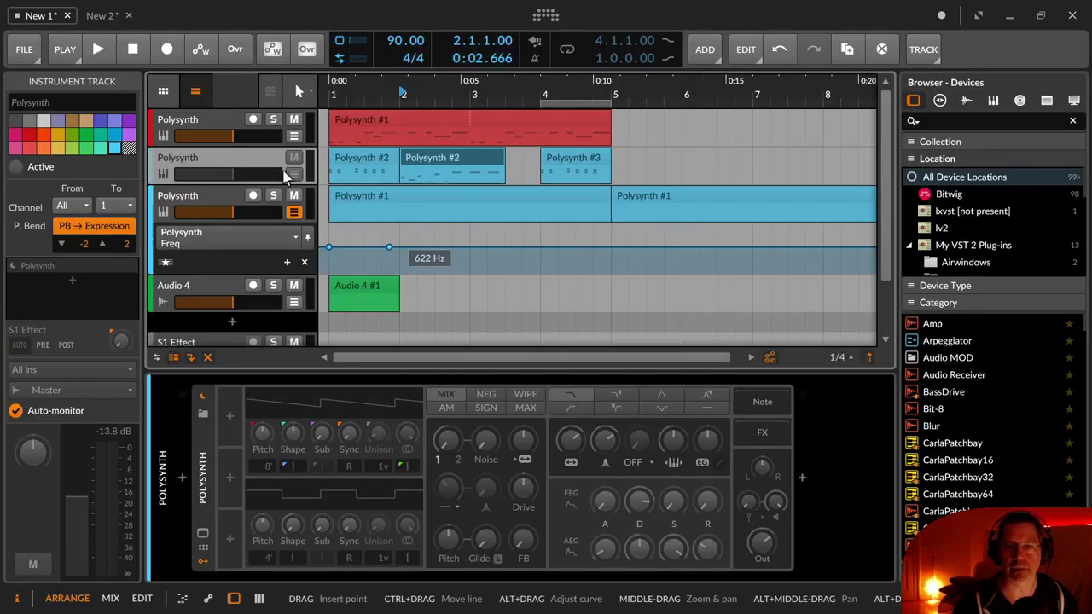
# Step: Reactivate the second Polysynth track and run Deactivate on it again through the command search
pyautogui.click(13, 170)
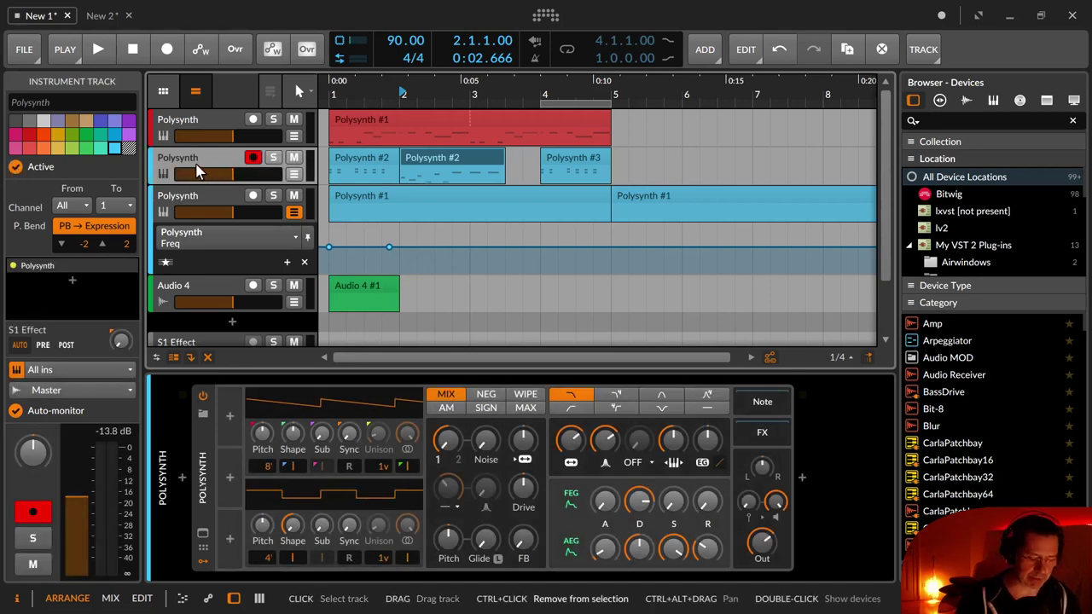
pyautogui.hotkey('ctrl', 'Return')
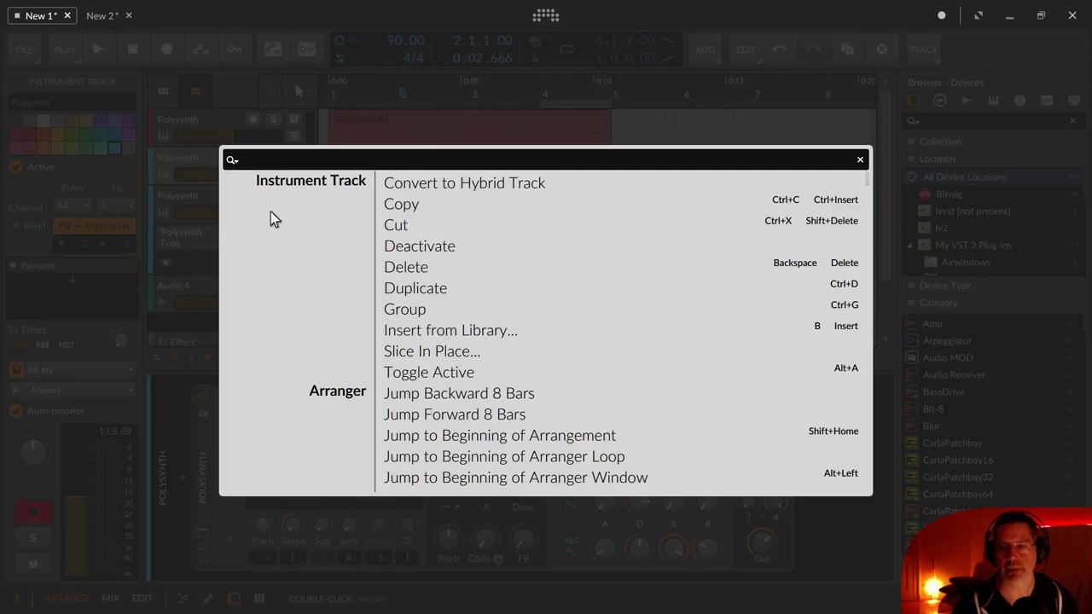
pyautogui.click(419, 249)
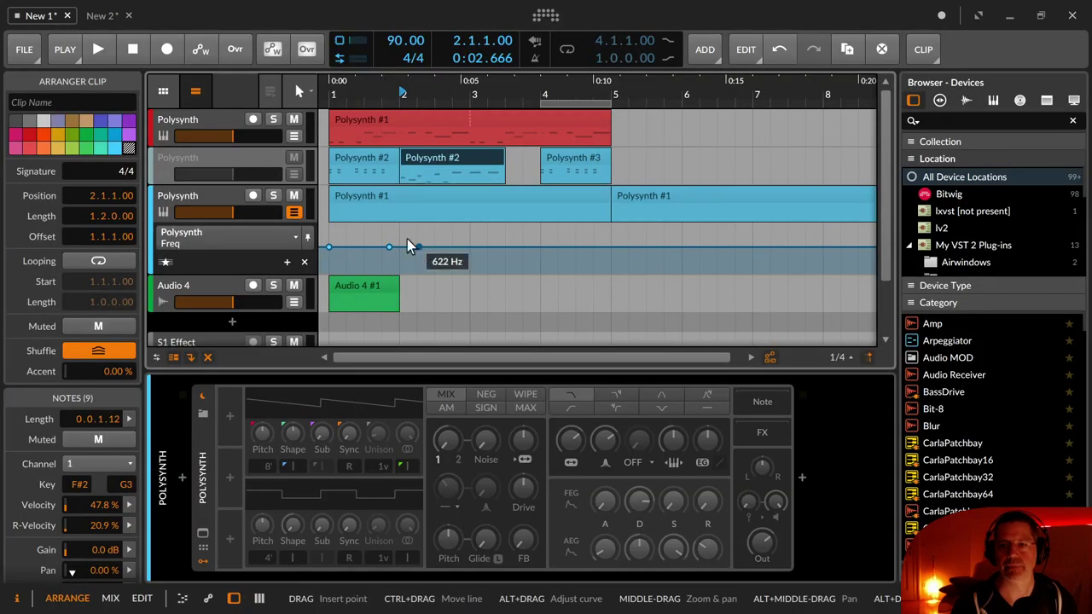
# Step: Reselect and reactivate the second Polysynth track, and toggle its active state off and back on
pyautogui.click(206, 159)
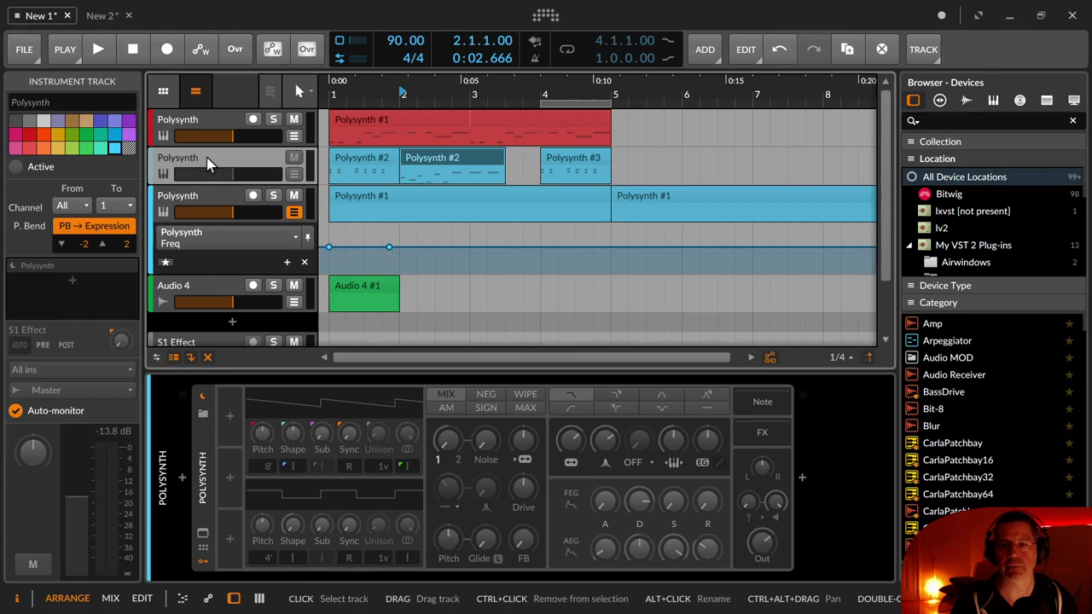
pyautogui.click(15, 167)
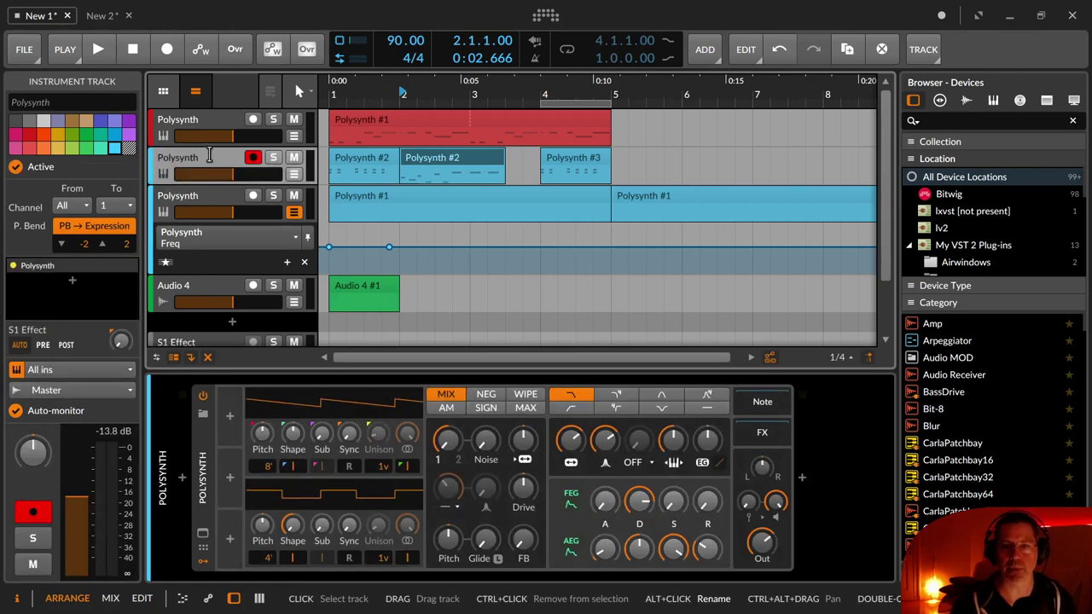
pyautogui.hotkey('alt', 'a')
pyautogui.hotkey('alt', 'a')
# Step: Select the second Polysynth track's clip at bar 1 and return the selection to the track itself
pyautogui.click(344, 150)
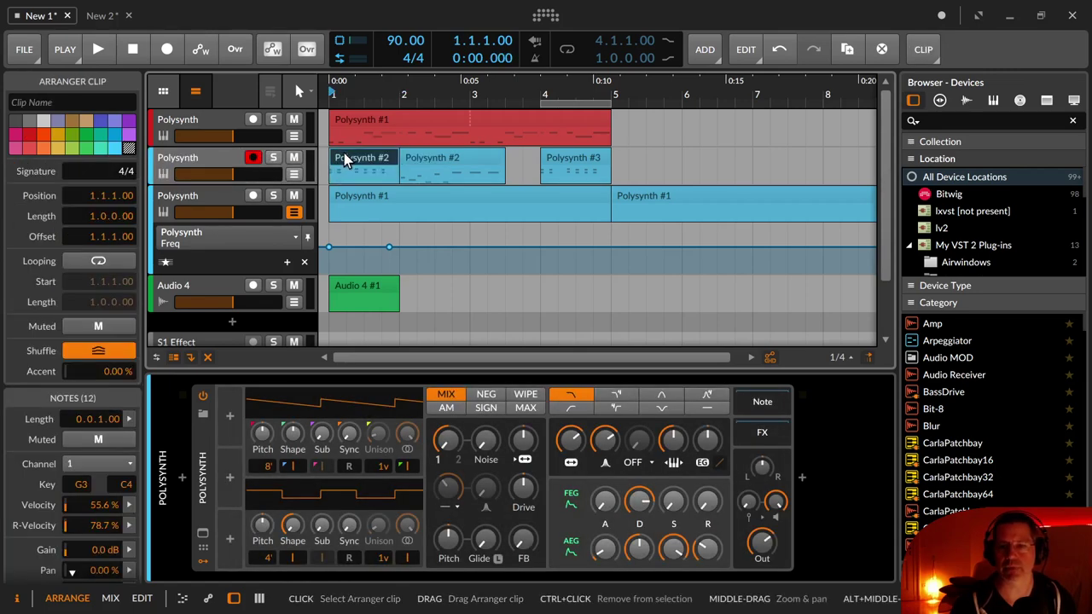
pyautogui.click(216, 166)
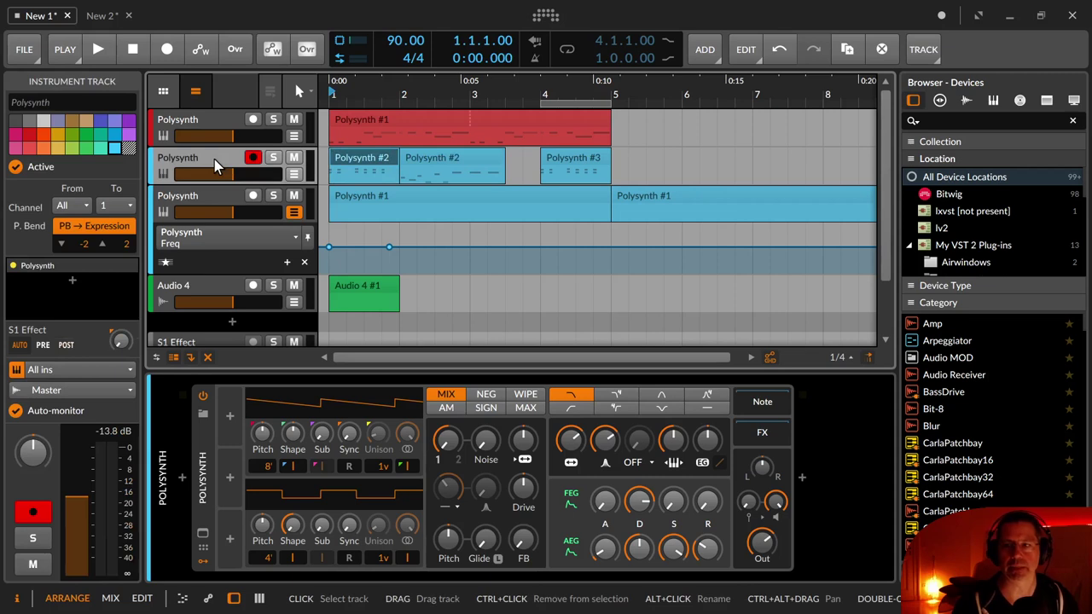